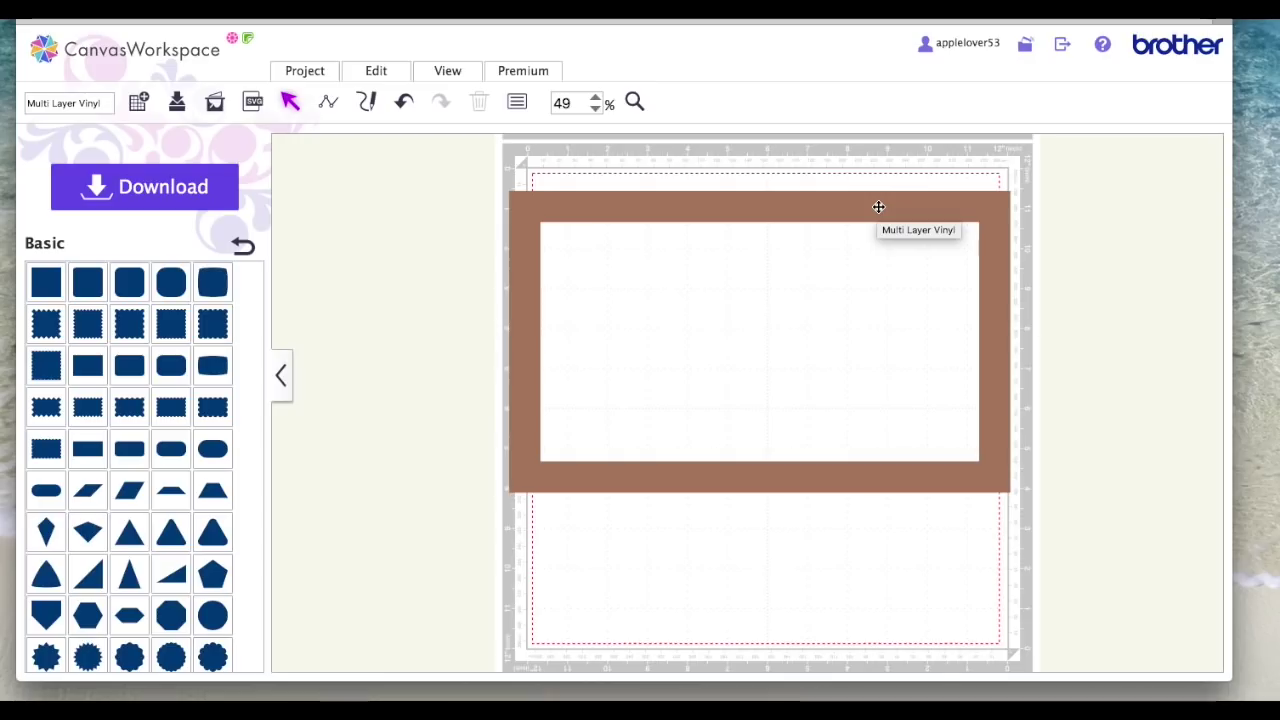
# - Add a text object in the first bold sans-serif font and place it below the brown frame
pyautogui.moveTo(739, 209); pyautogui.dragTo(745, 202)
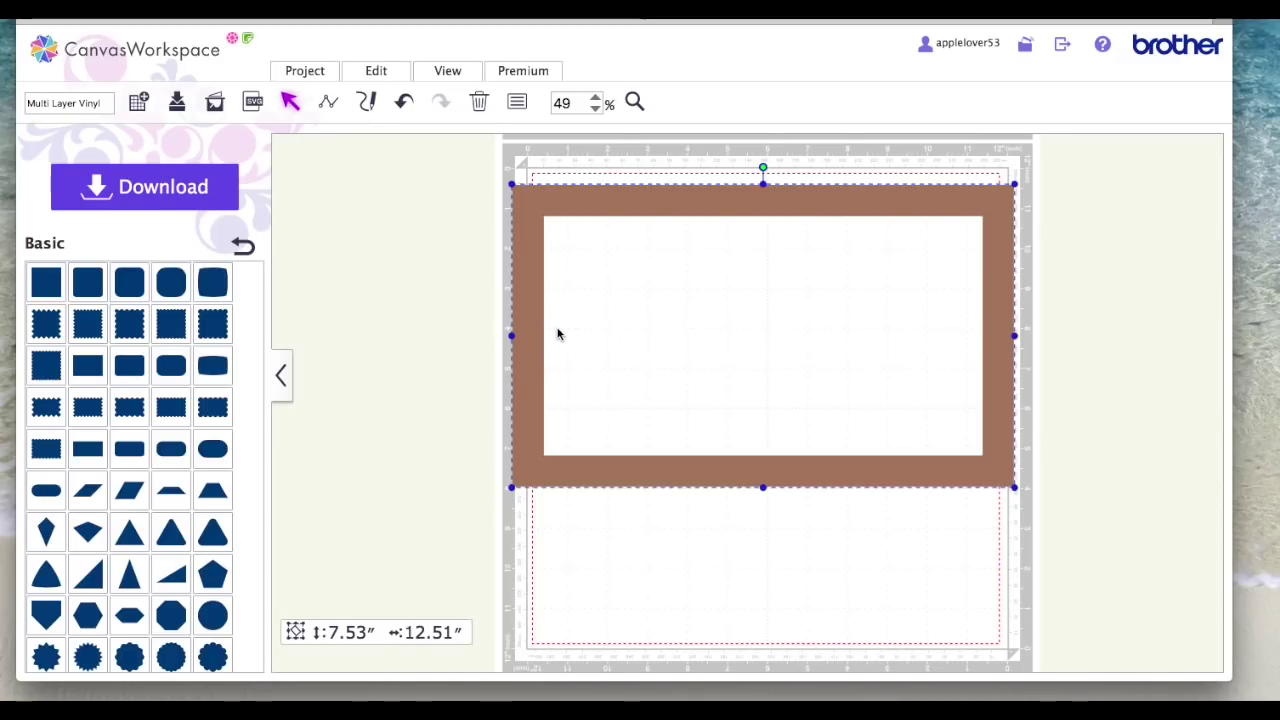
pyautogui.scroll(1, 549, 337)
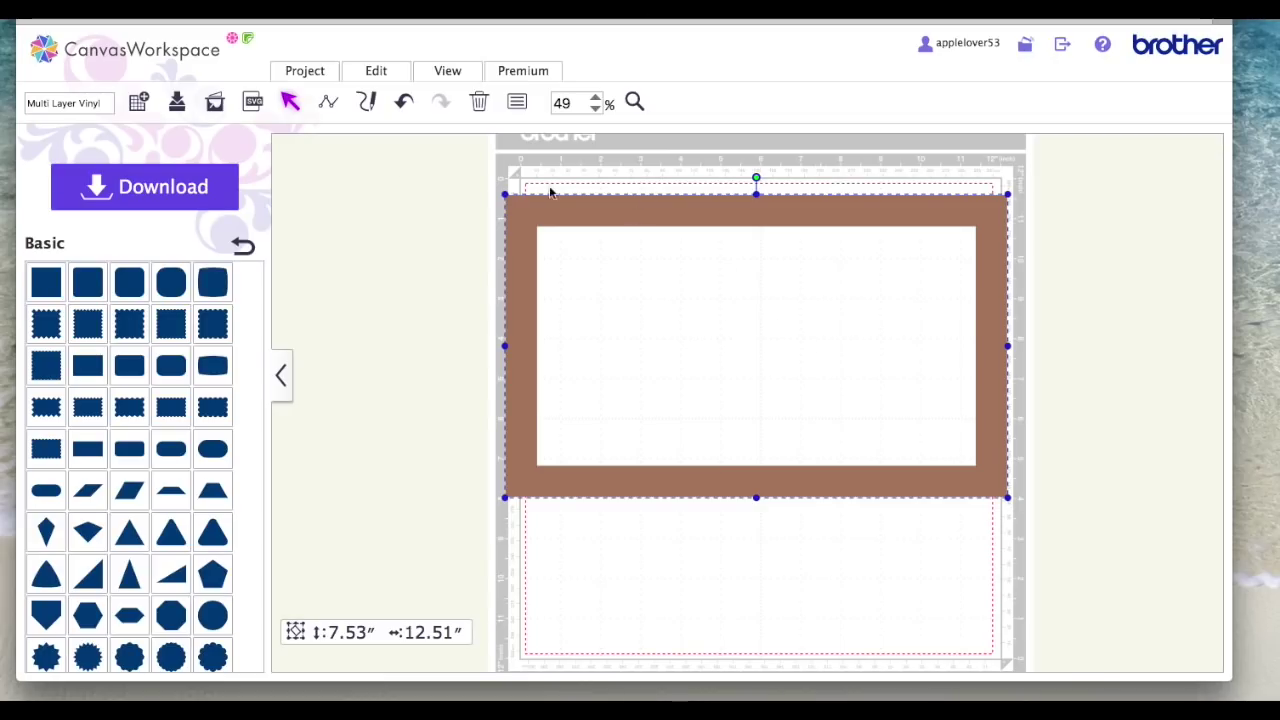
pyautogui.click(244, 250)
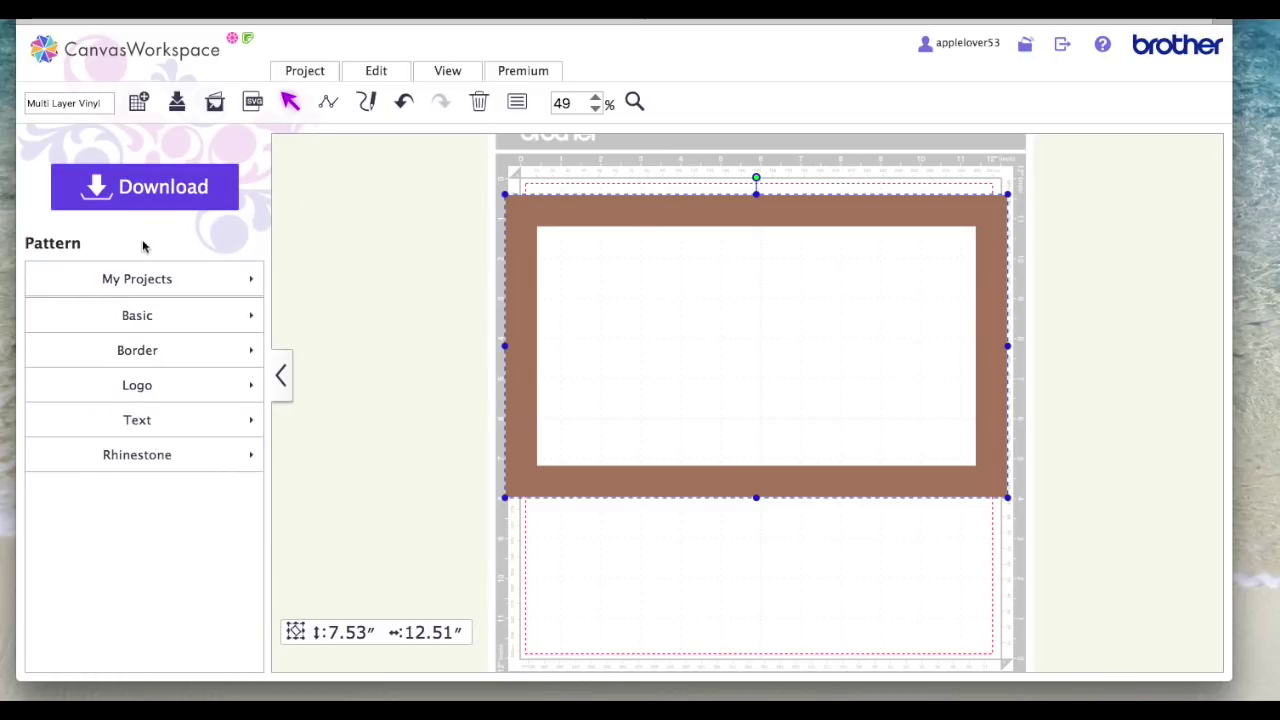
pyautogui.click(140, 423)
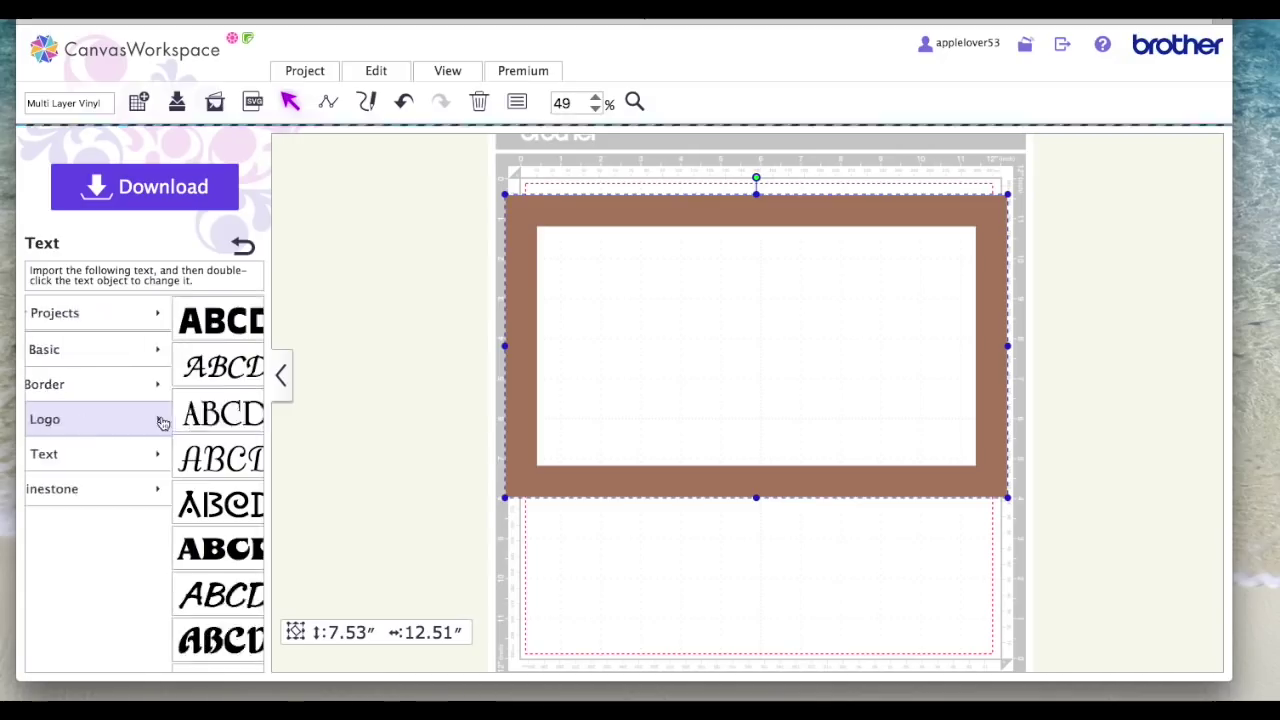
pyautogui.click(73, 319)
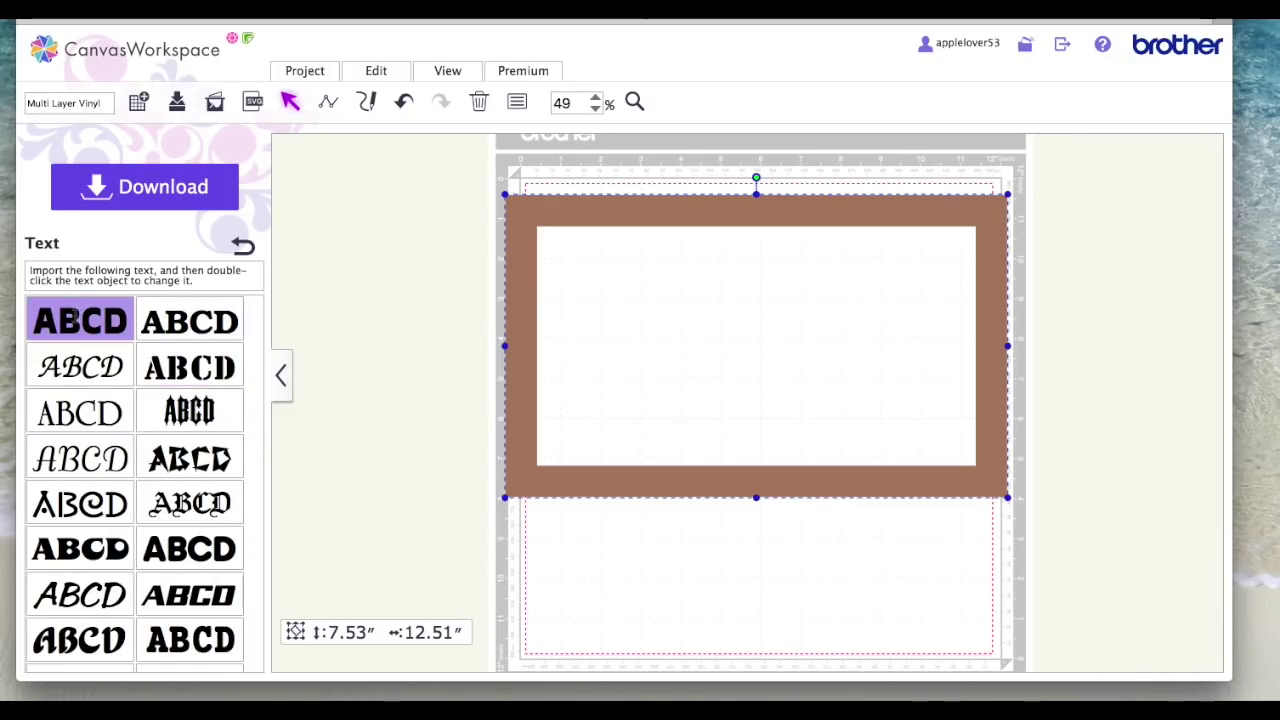
pyautogui.moveTo(661, 249); pyautogui.dragTo(739, 574)
pyautogui.click(826, 466)
pyautogui.moveTo(826, 466); pyautogui.dragTo(805, 358)
pyautogui.moveTo(735, 577); pyautogui.dragTo(717, 494)
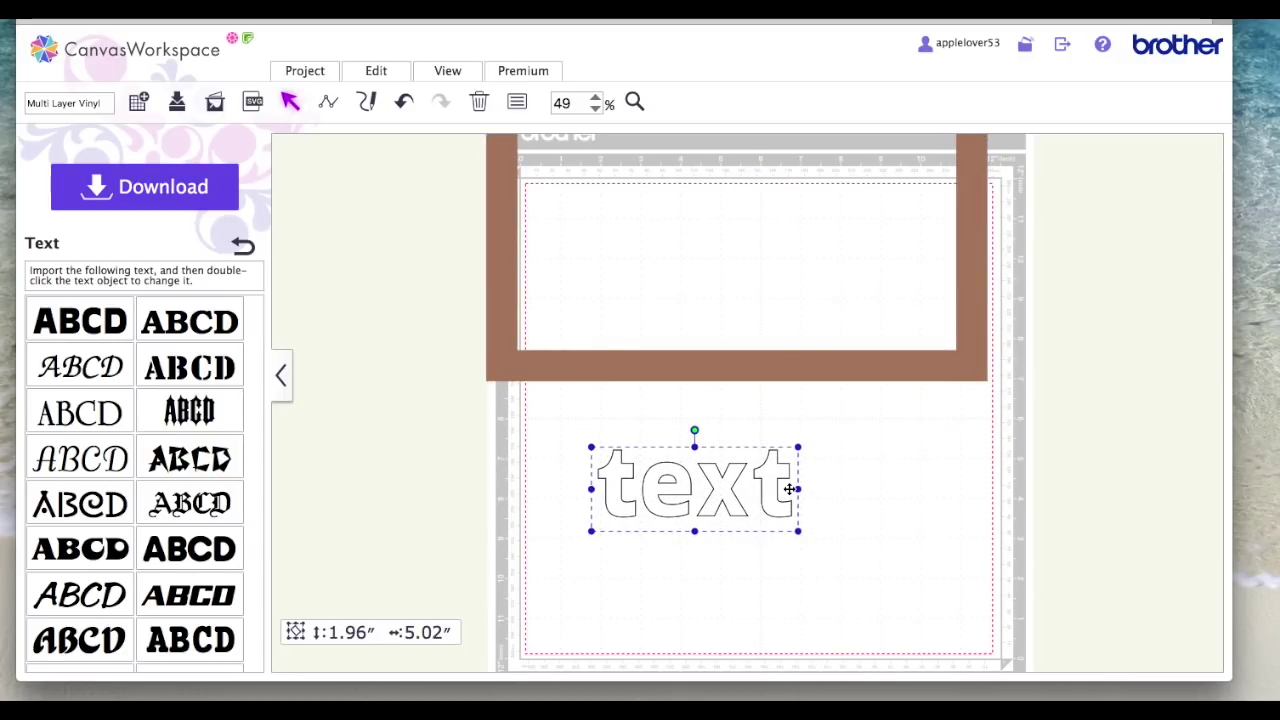
# - Replace the placeholder wording of the new text object with HUGS
pyautogui.doubleClick(791, 487)
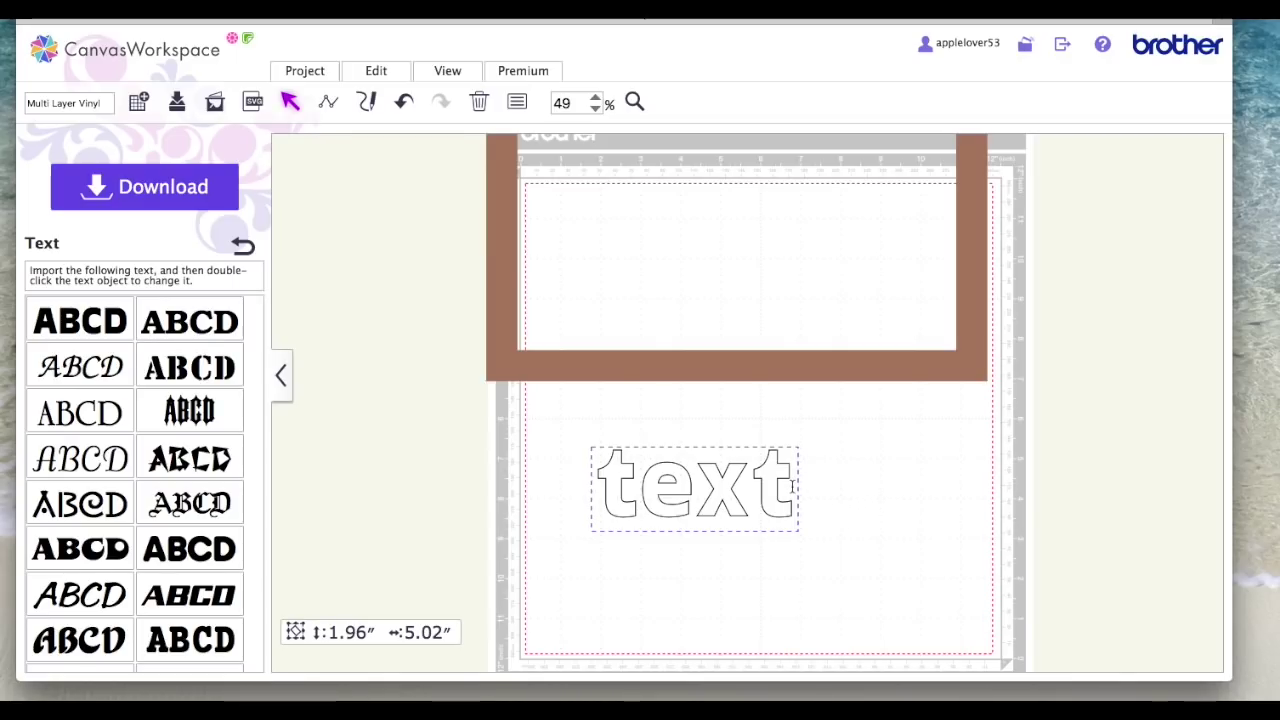
pyautogui.moveTo(796, 486); pyautogui.dragTo(592, 486)
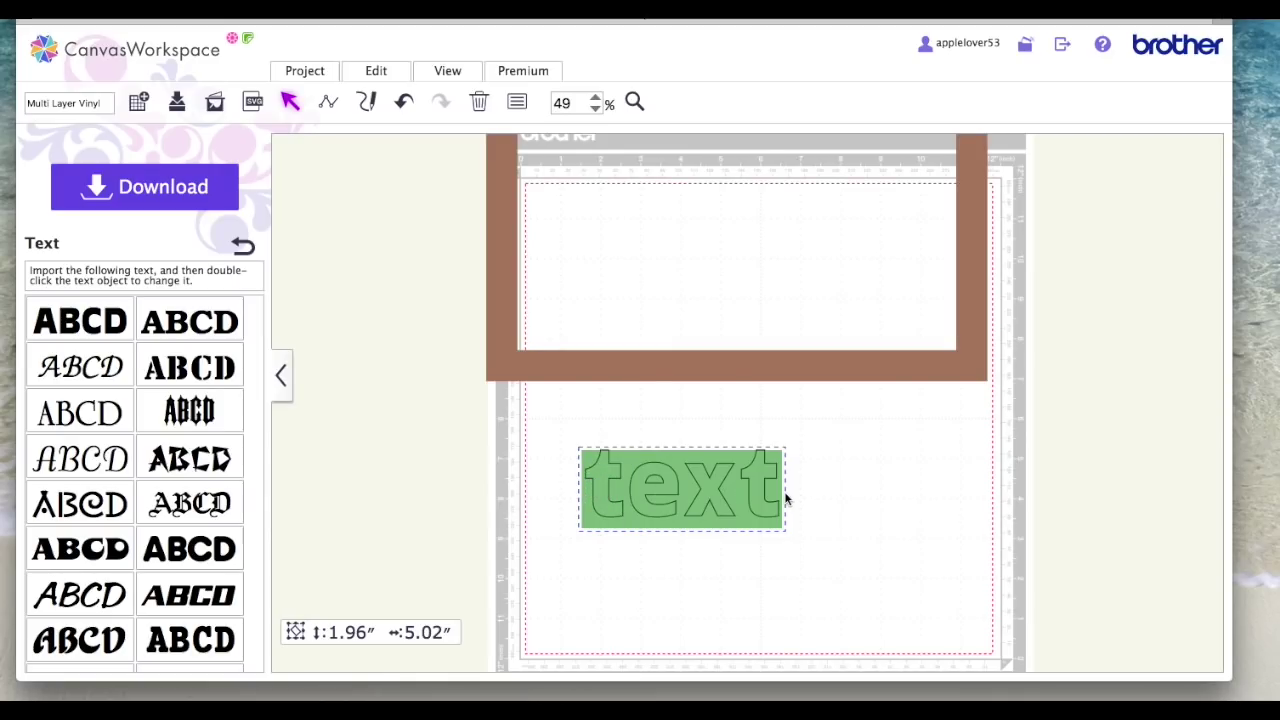
pyautogui.write('HUGS')
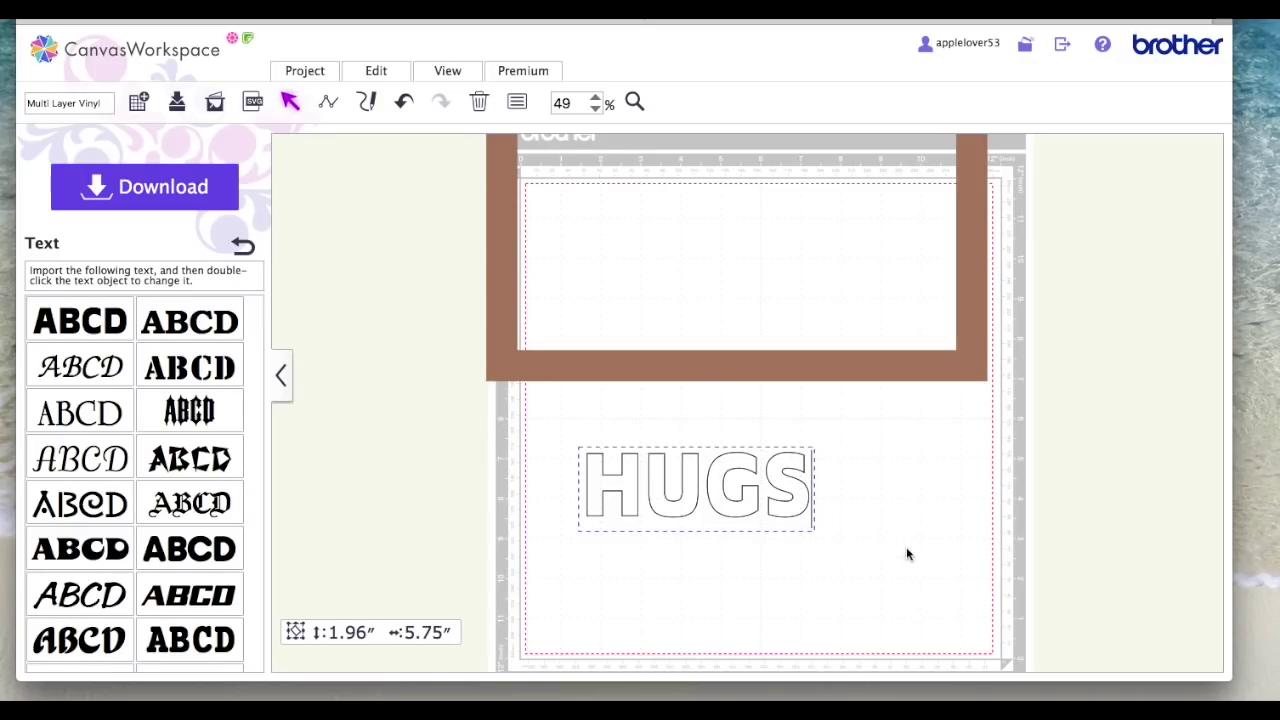
pyautogui.click(869, 492)
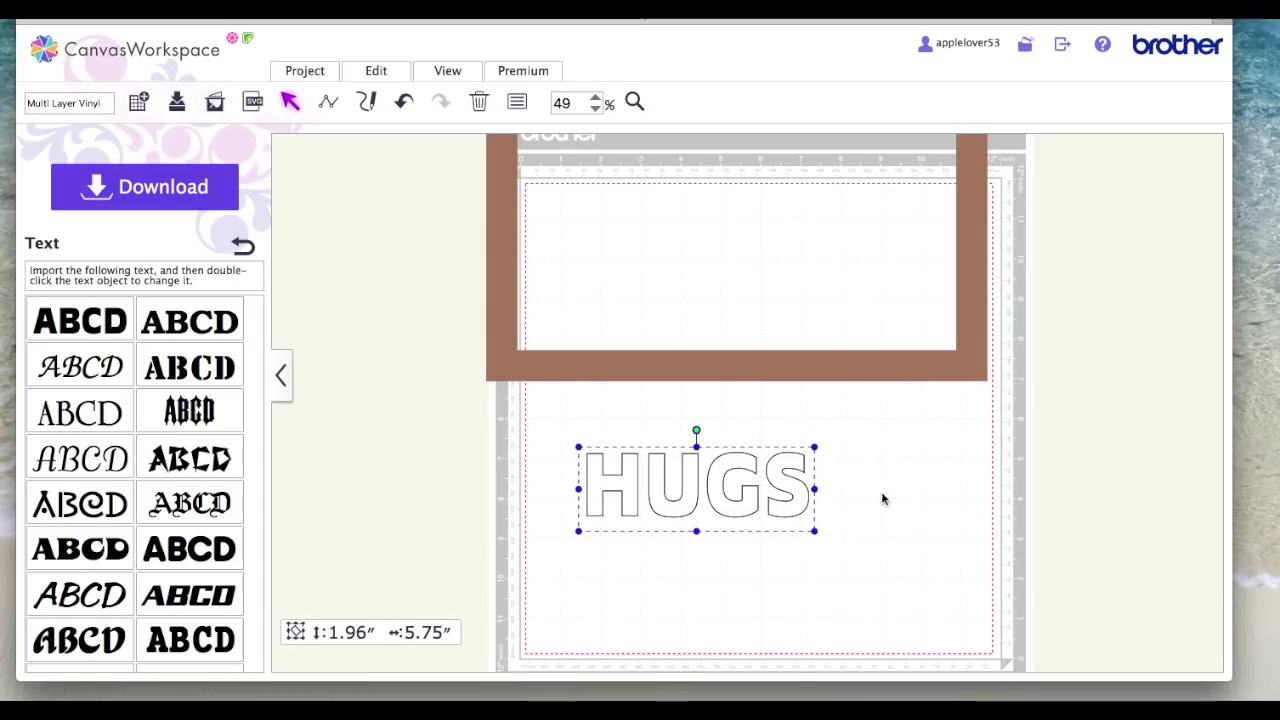
# - Reposition the brown frame over the upper part of the mat and place the HUGS text in the space beneath it
pyautogui.moveTo(743, 466); pyautogui.dragTo(756, 475)
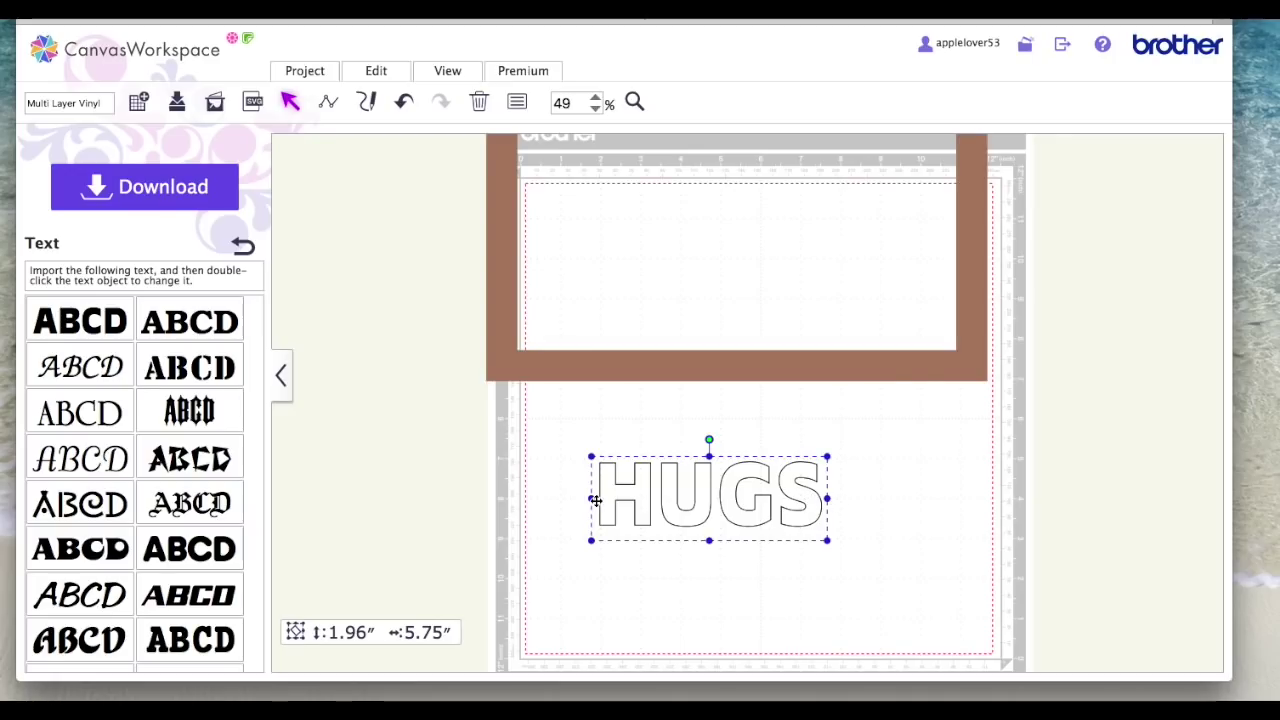
pyautogui.moveTo(860, 371); pyautogui.dragTo(876, 440)
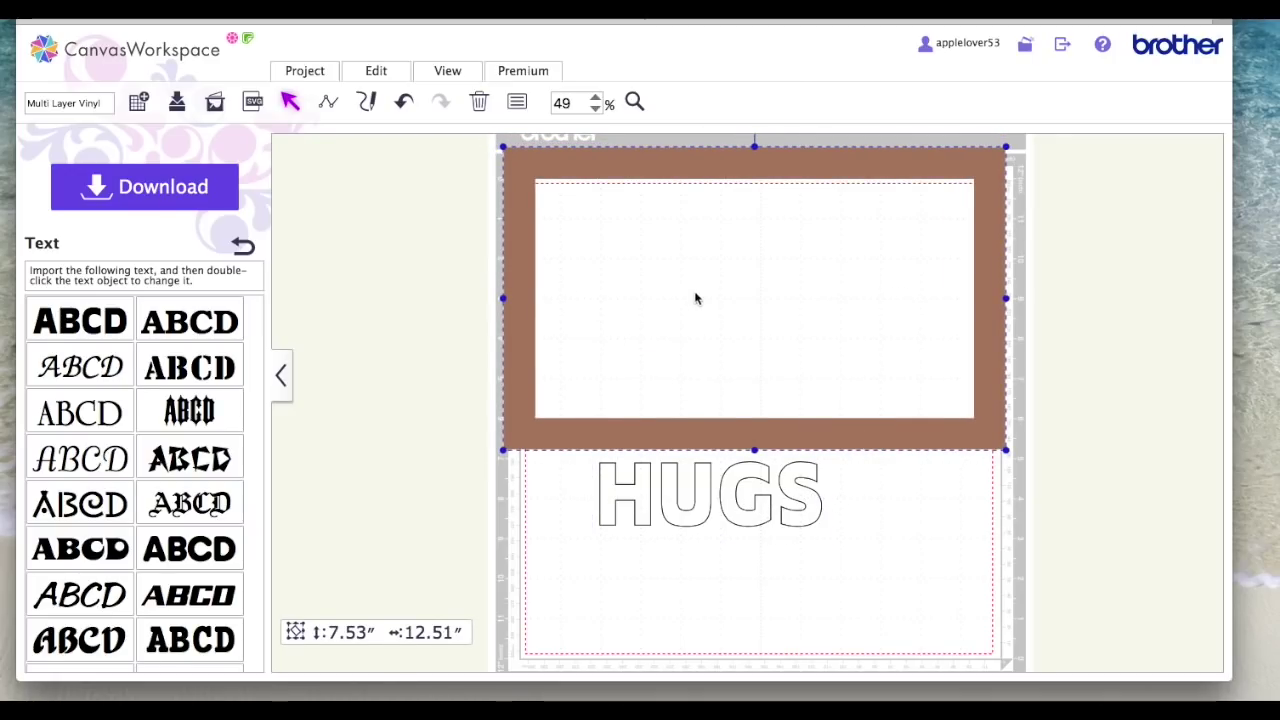
pyautogui.moveTo(806, 503); pyautogui.dragTo(754, 546)
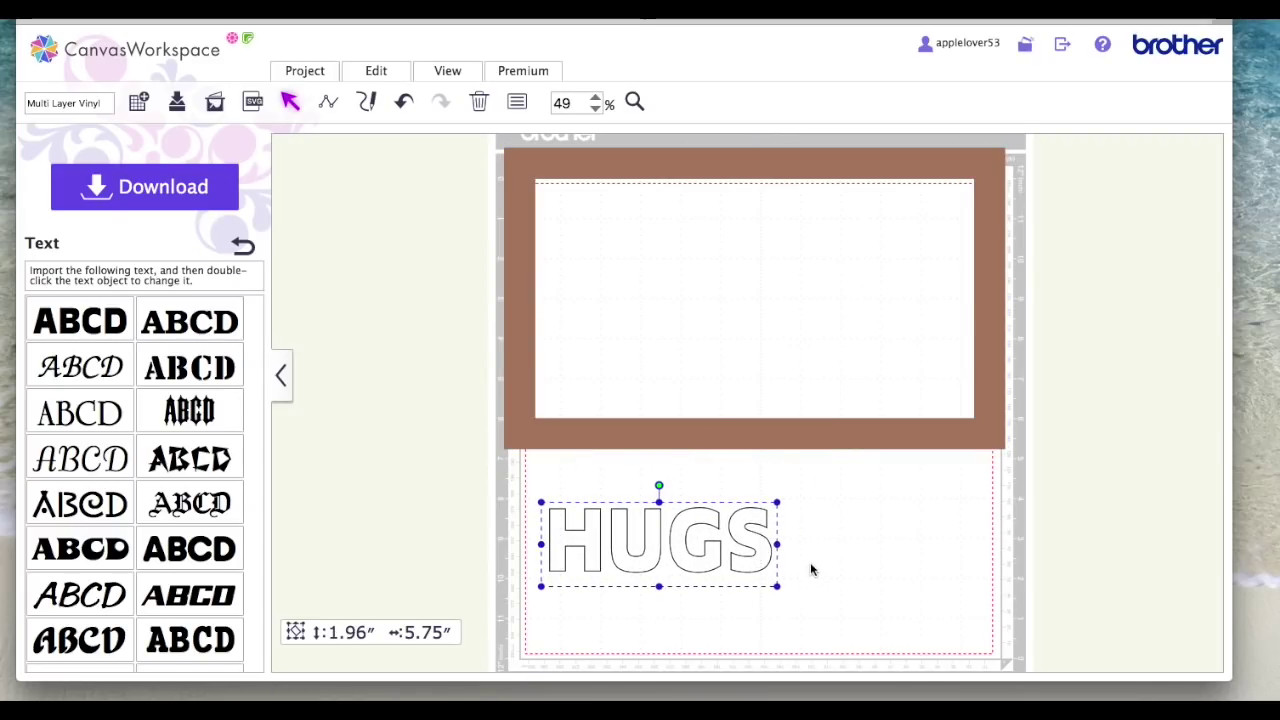
# - Try enlarging the HUGS text proportionally to about 10.85 inches wide and moving it below the frame, and undo both changes
pyautogui.moveTo(777, 502); pyautogui.dragTo(977, 437)
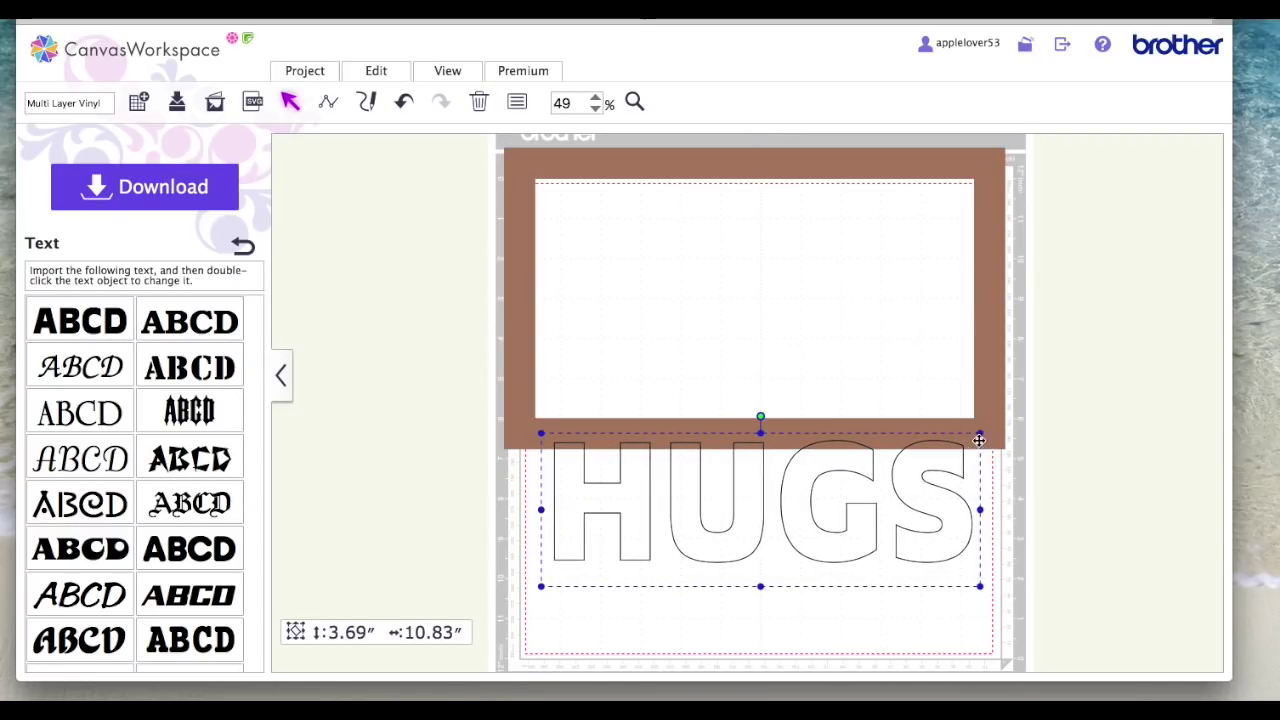
pyautogui.moveTo(946, 529); pyautogui.dragTo(912, 570)
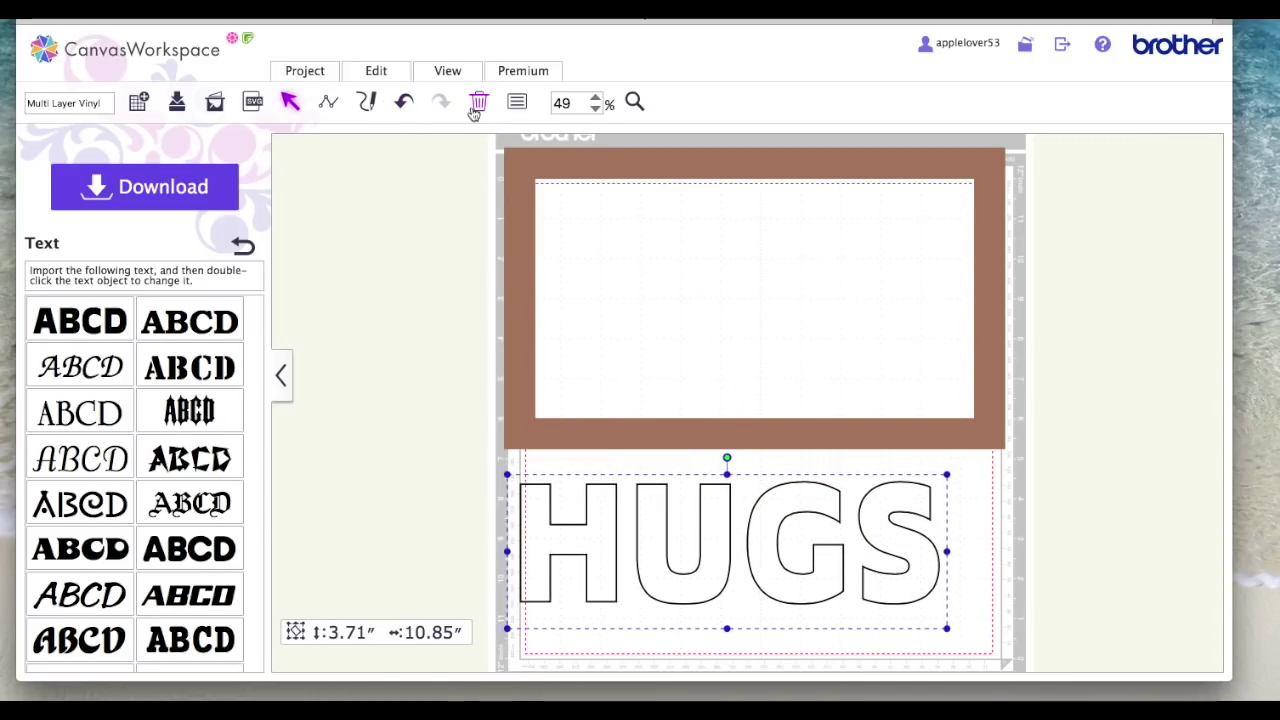
pyautogui.click(403, 103)
pyautogui.click(405, 105)
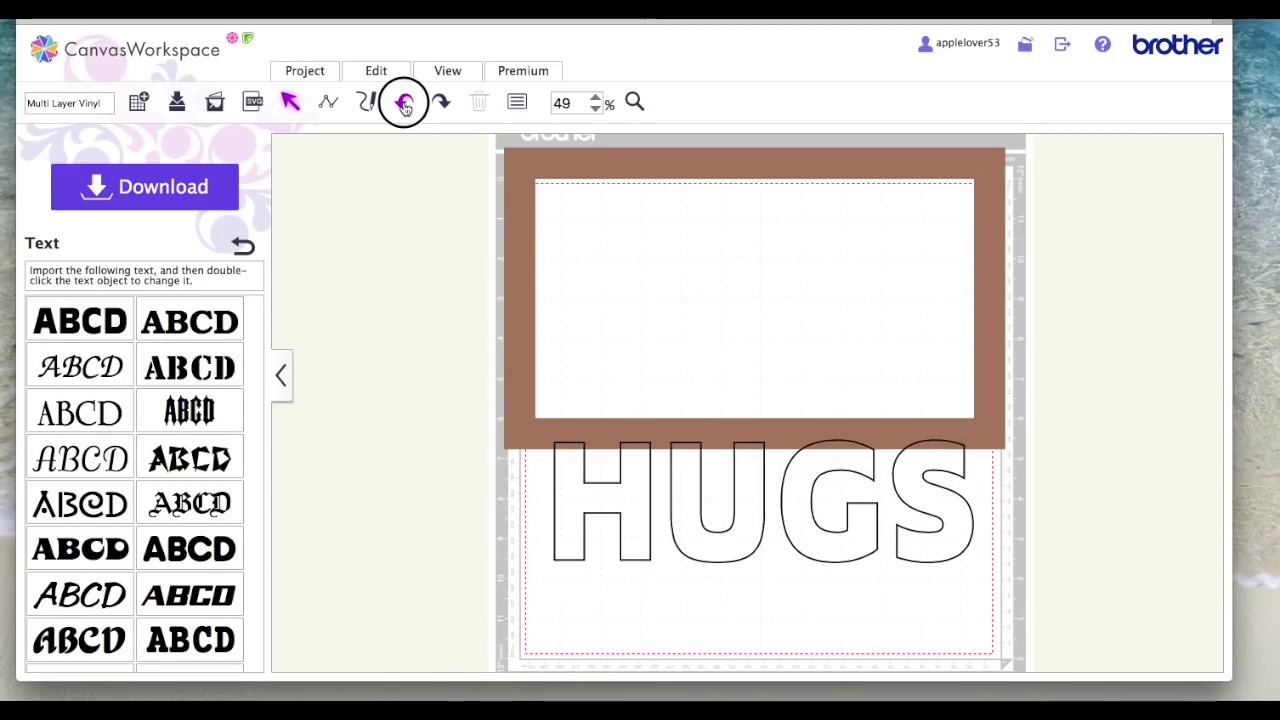
# - Weld the HUGS text into a shape and deselect it
pyautogui.click(749, 532)
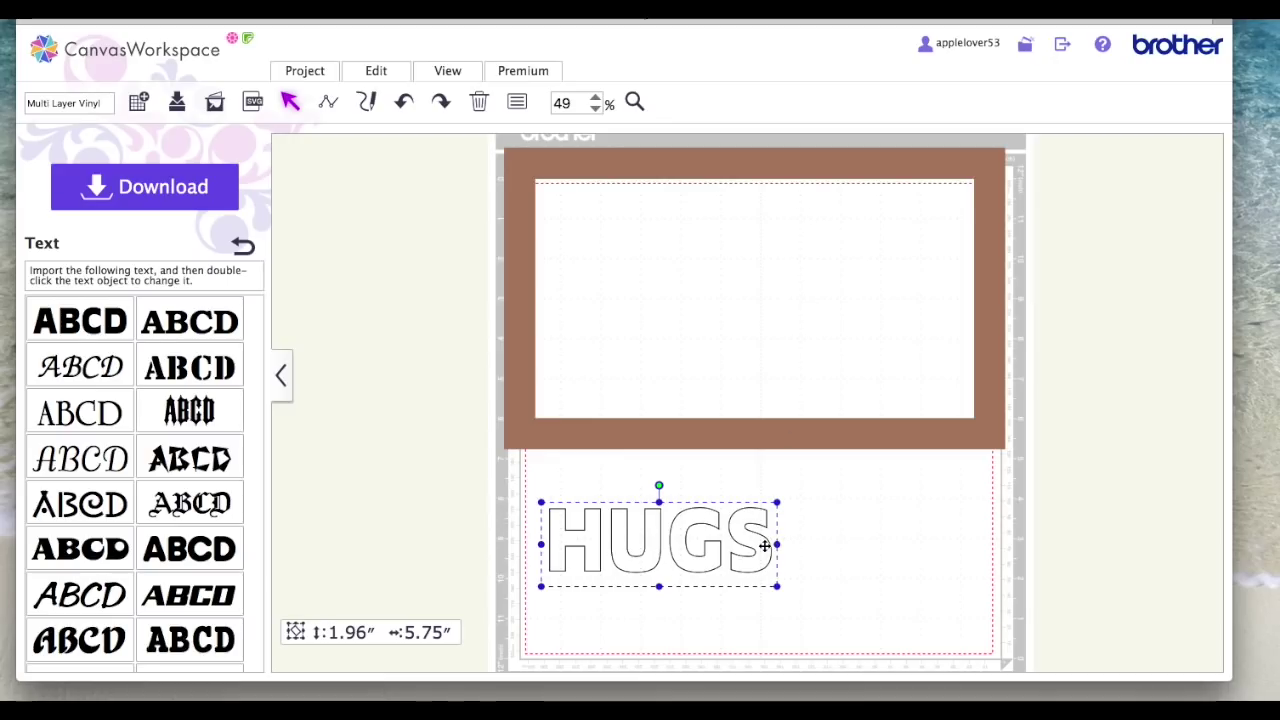
pyautogui.rightClick(679, 545)
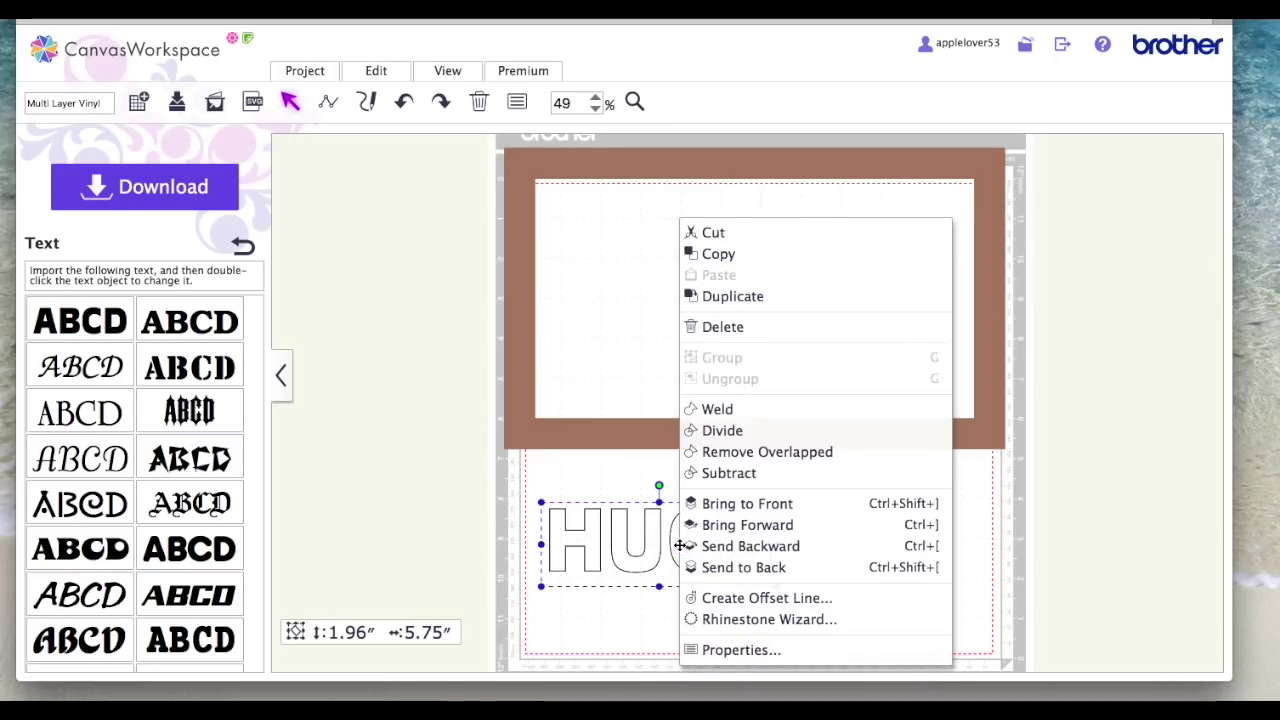
pyautogui.click(776, 412)
pyautogui.click(977, 560)
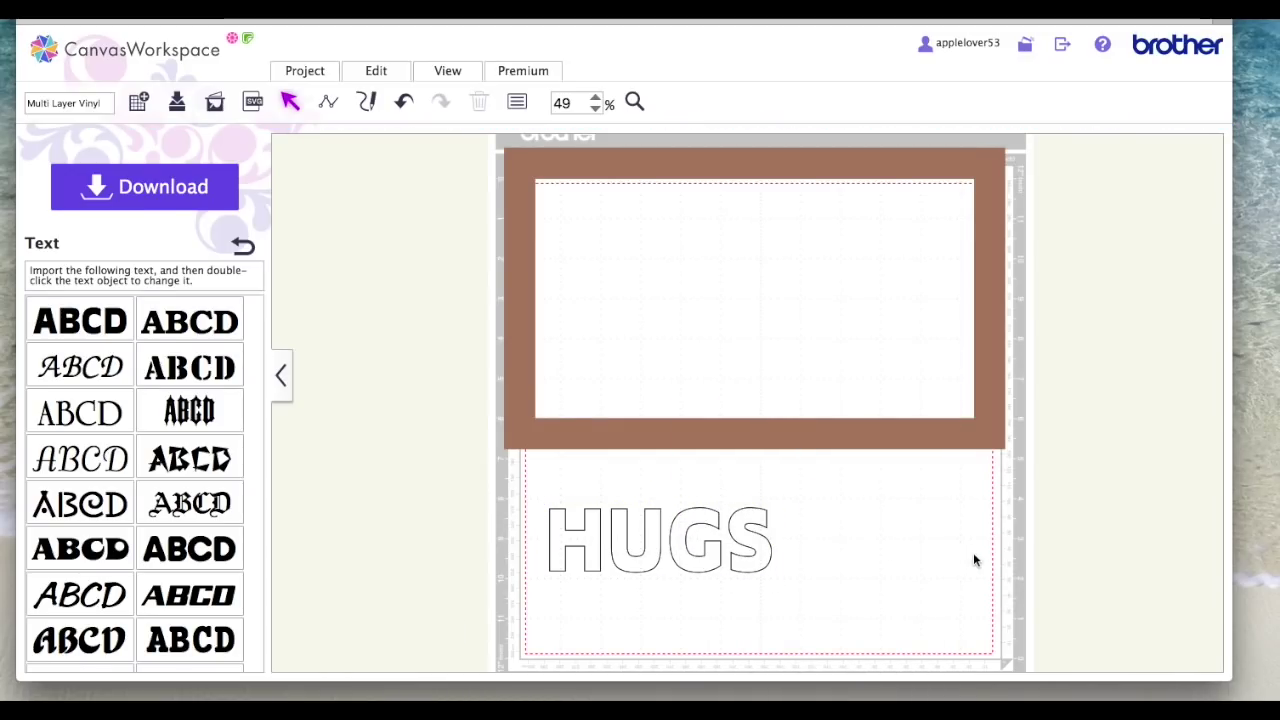
# - Move the welded HUGS shape inside the frame and stretch it to about 5.00 inches high by 9.99 inches wide
pyautogui.click(752, 524)
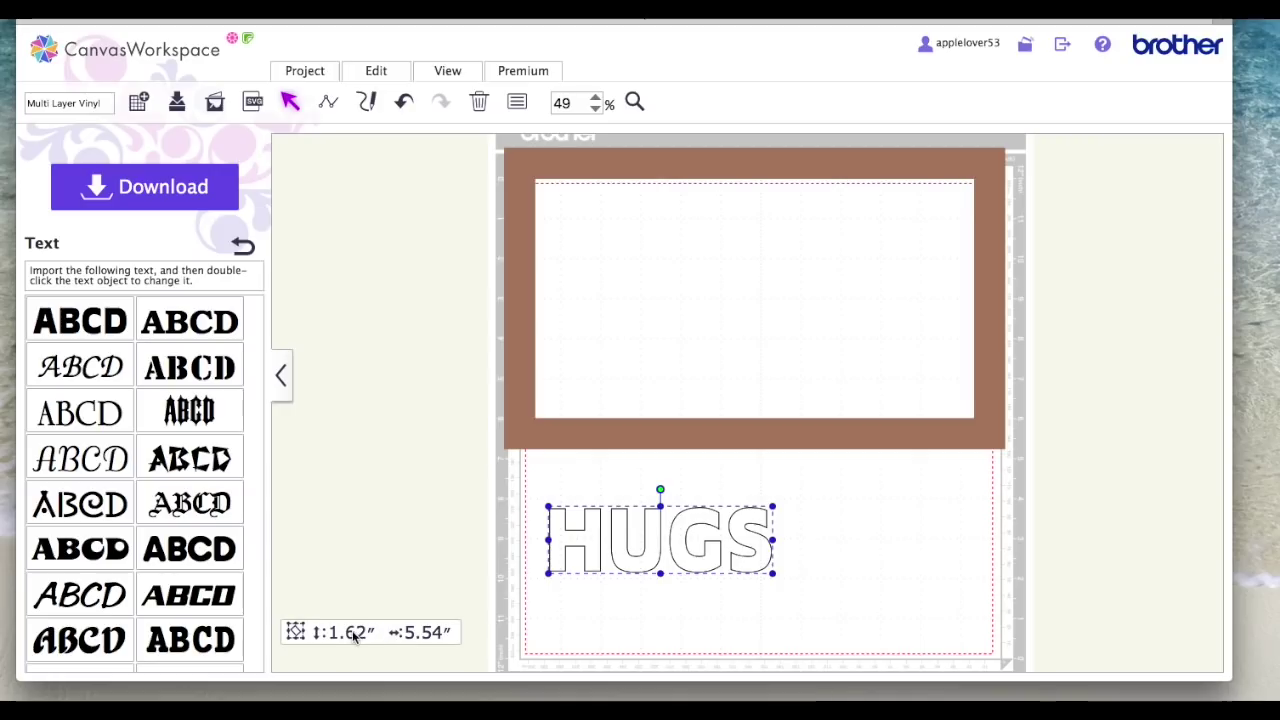
pyautogui.moveTo(706, 566); pyautogui.dragTo(714, 258)
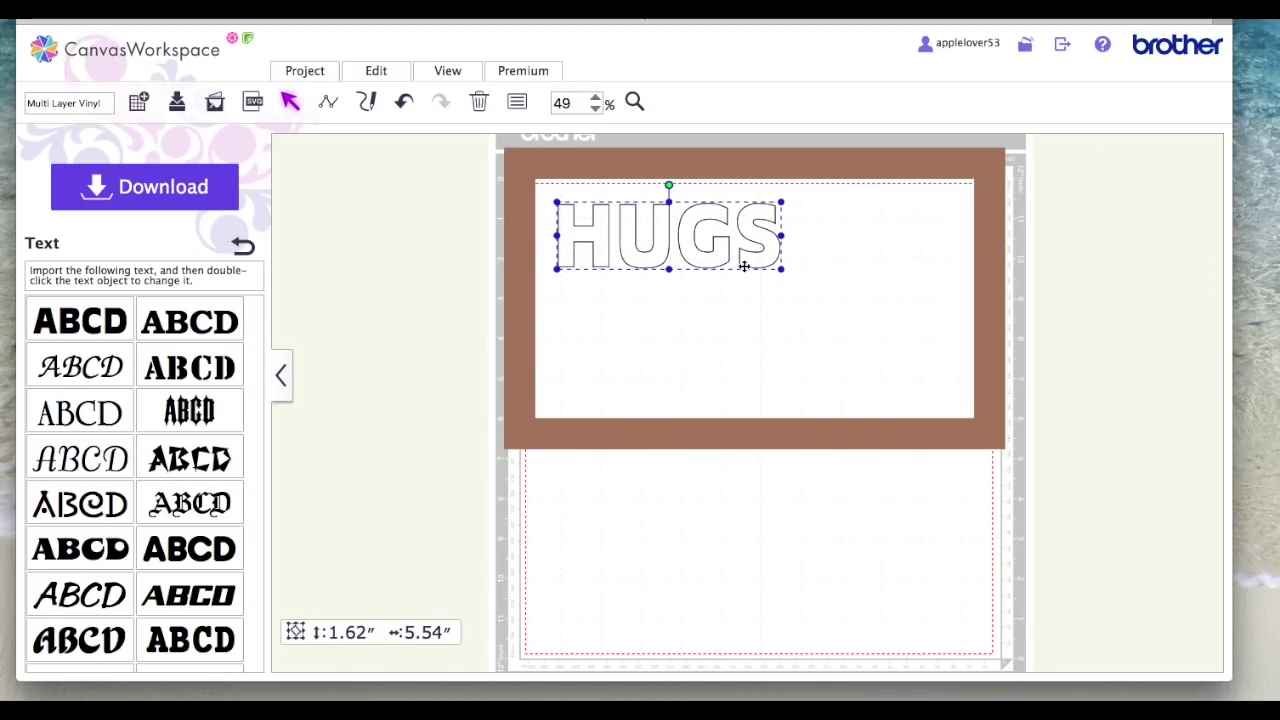
pyautogui.moveTo(782, 237); pyautogui.dragTo(958, 236)
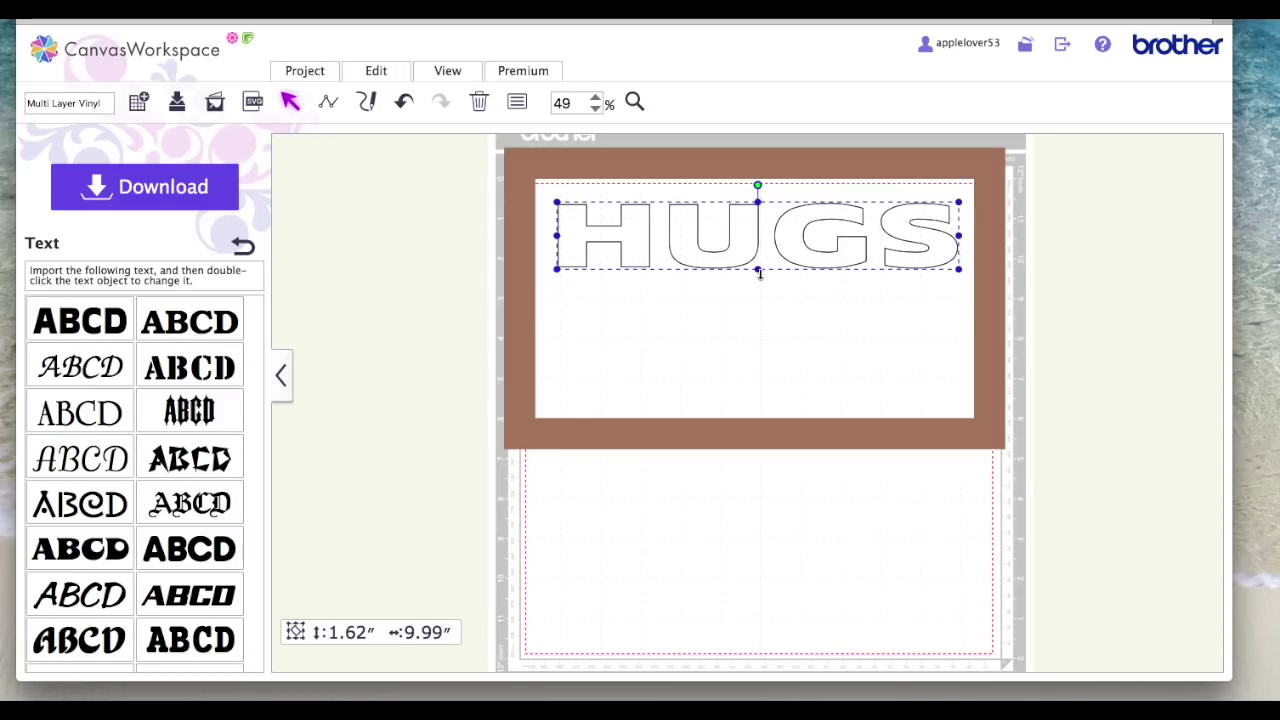
pyautogui.moveTo(758, 270); pyautogui.dragTo(786, 411)
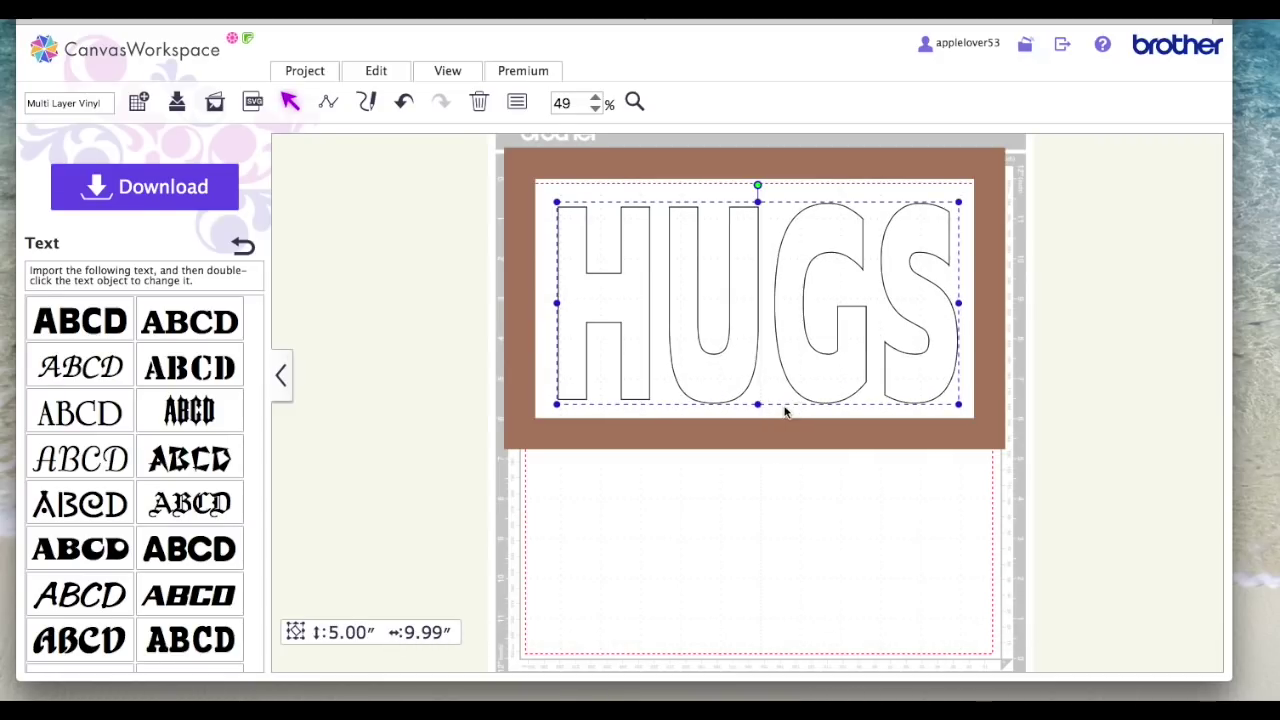
pyautogui.moveTo(834, 356); pyautogui.dragTo(848, 346)
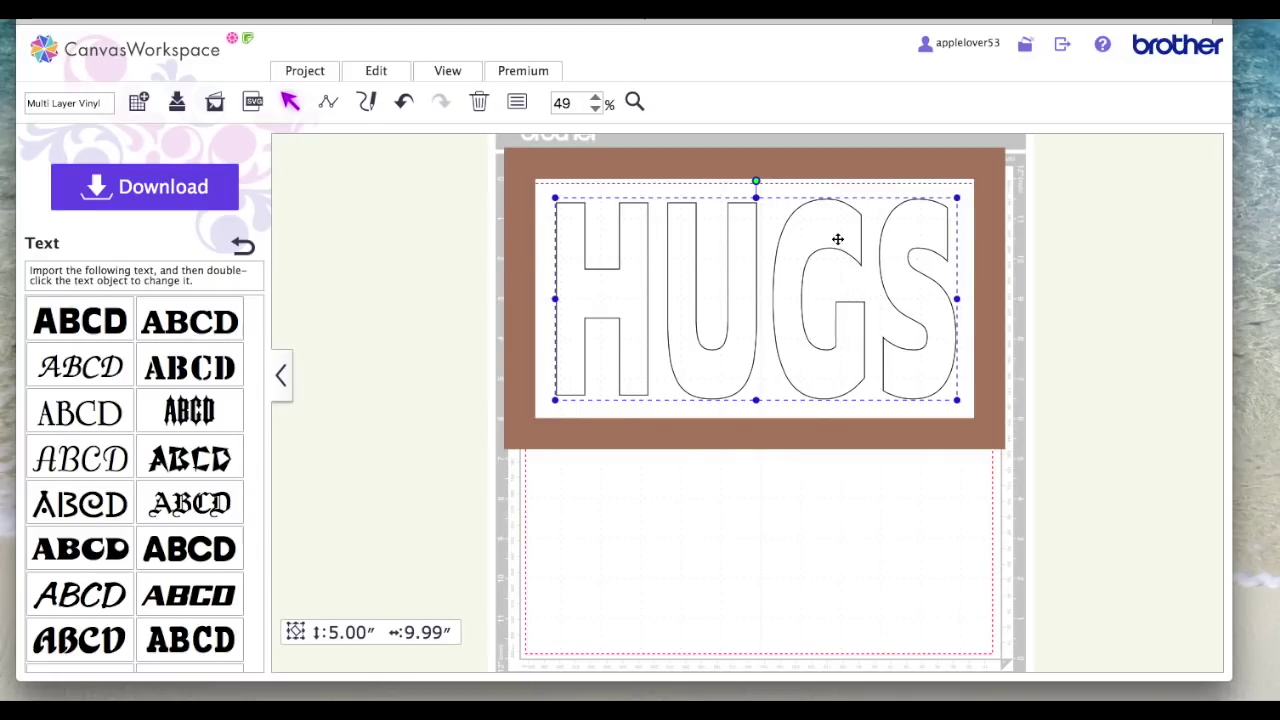
# - Give the HUGS shape a periwinkle blue fill and a matching outline colour
pyautogui.click(517, 103)
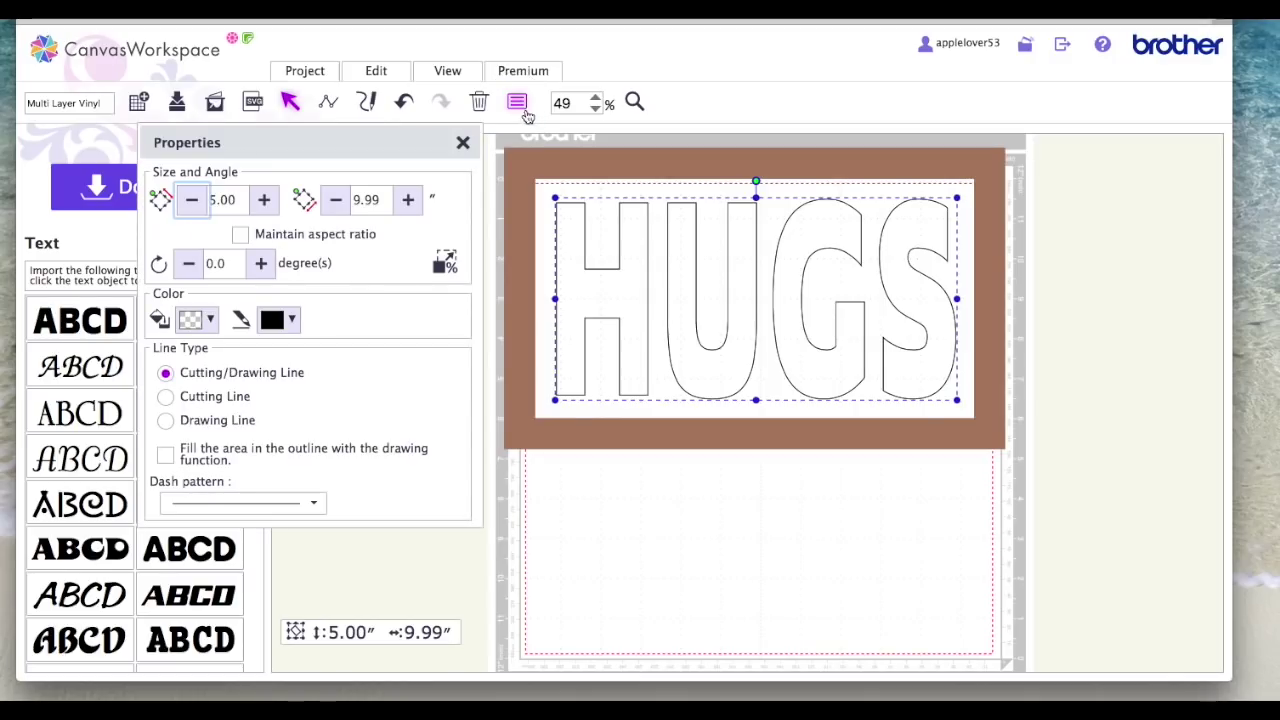
pyautogui.click(205, 320)
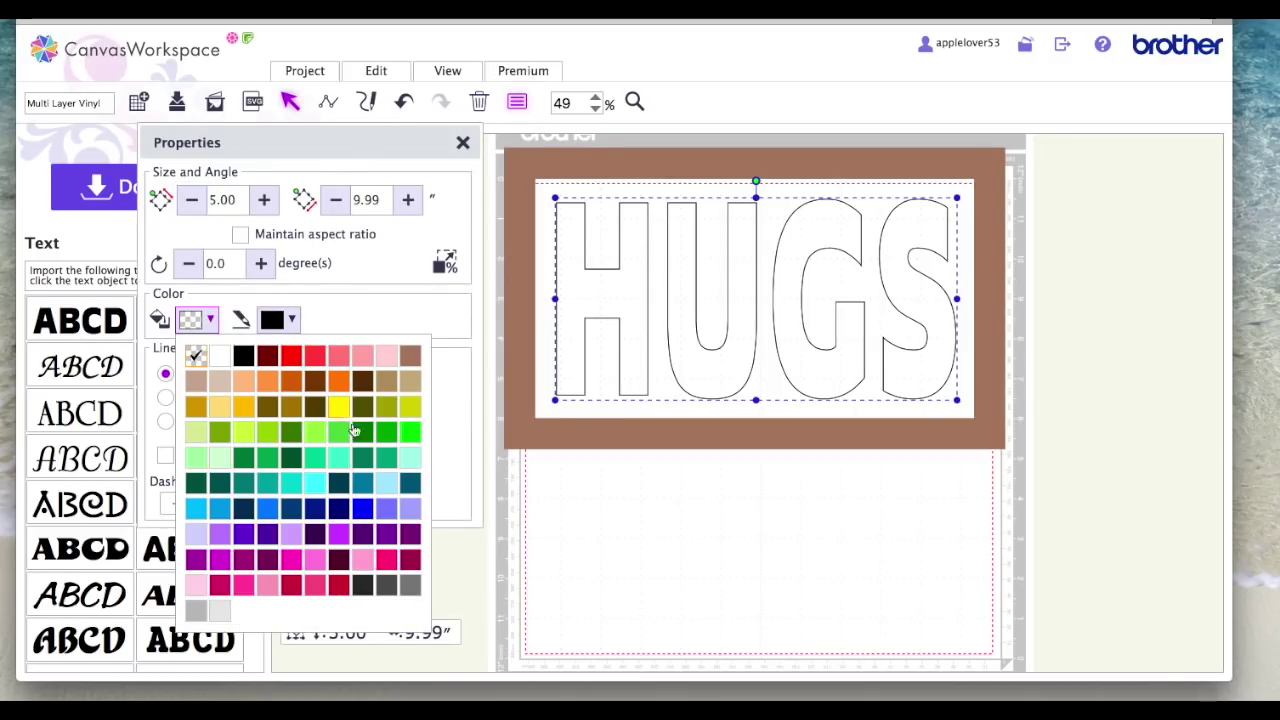
pyautogui.click(386, 508)
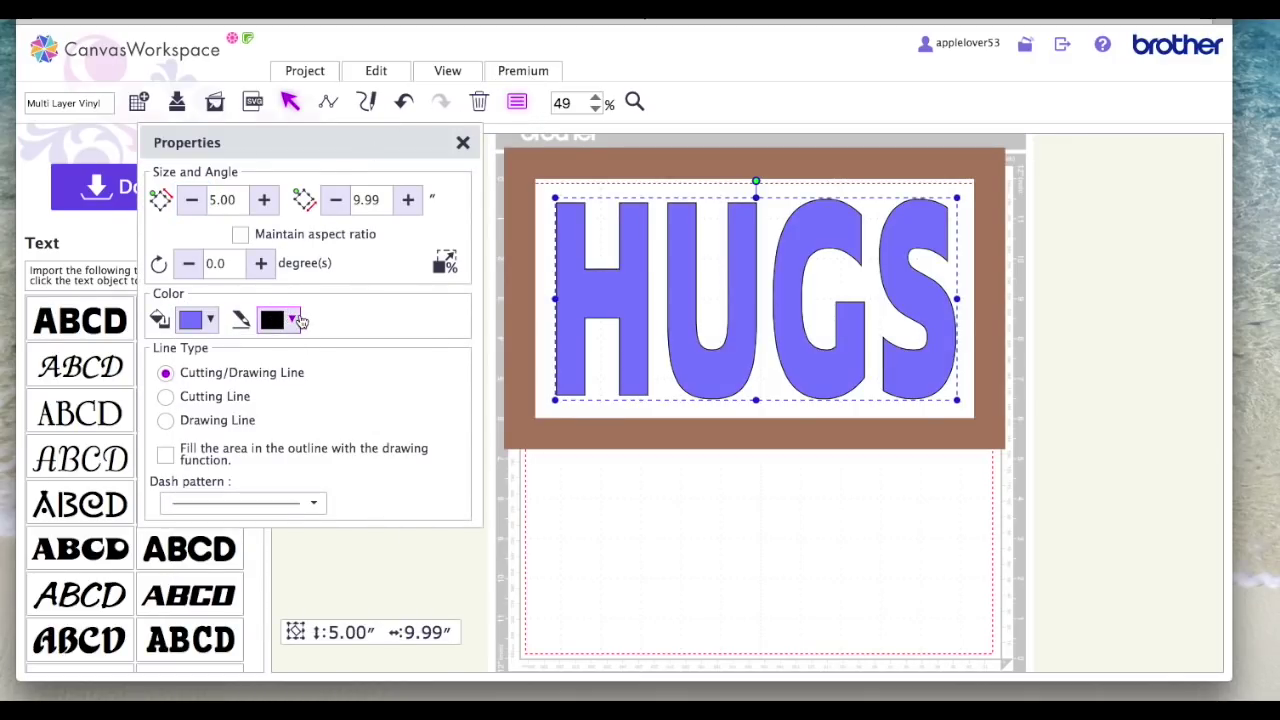
pyautogui.click(301, 320)
pyautogui.click(474, 513)
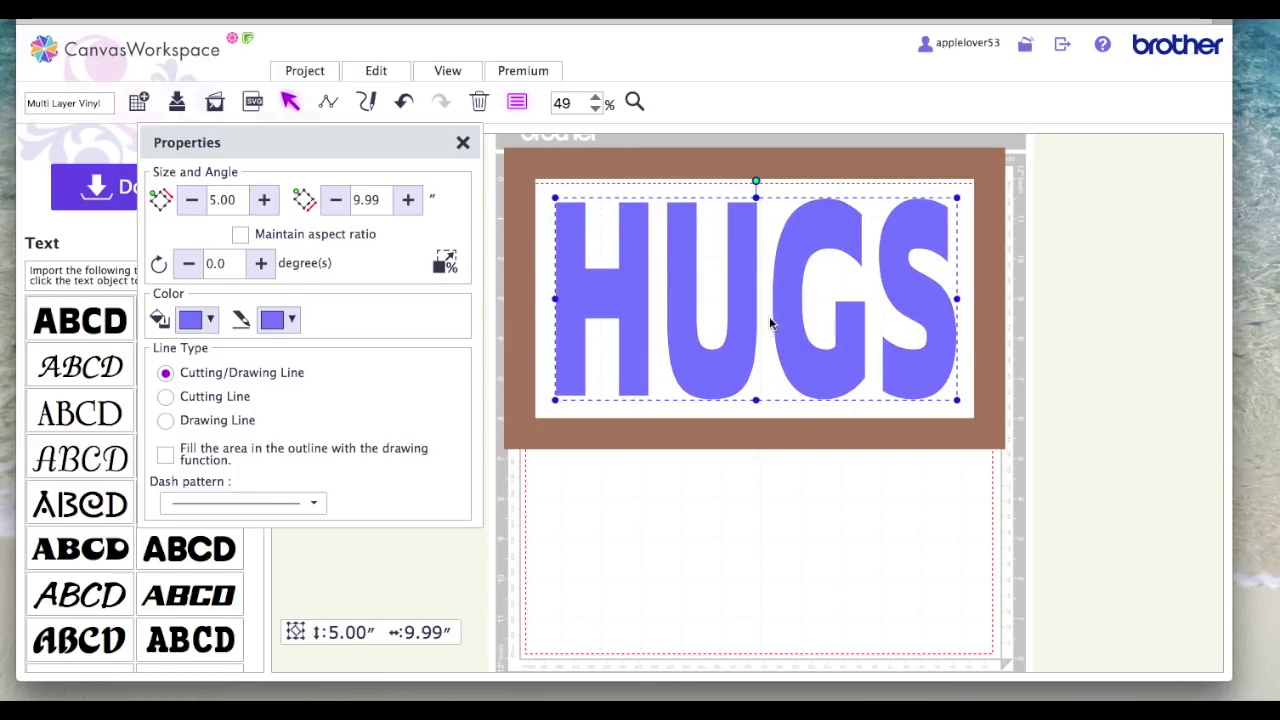
pyautogui.click(463, 142)
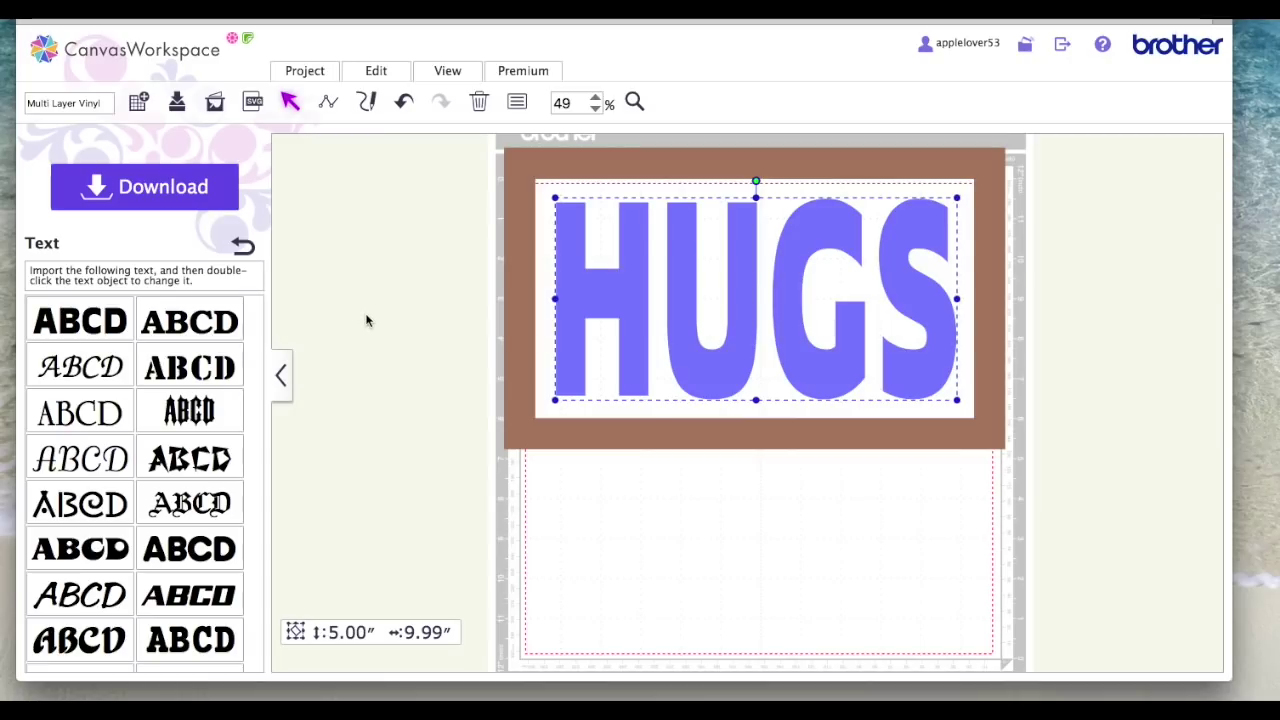
# - Add a text object in the bold slab-serif font below the frame and change its wording to KISSES
pyautogui.click(175, 318)
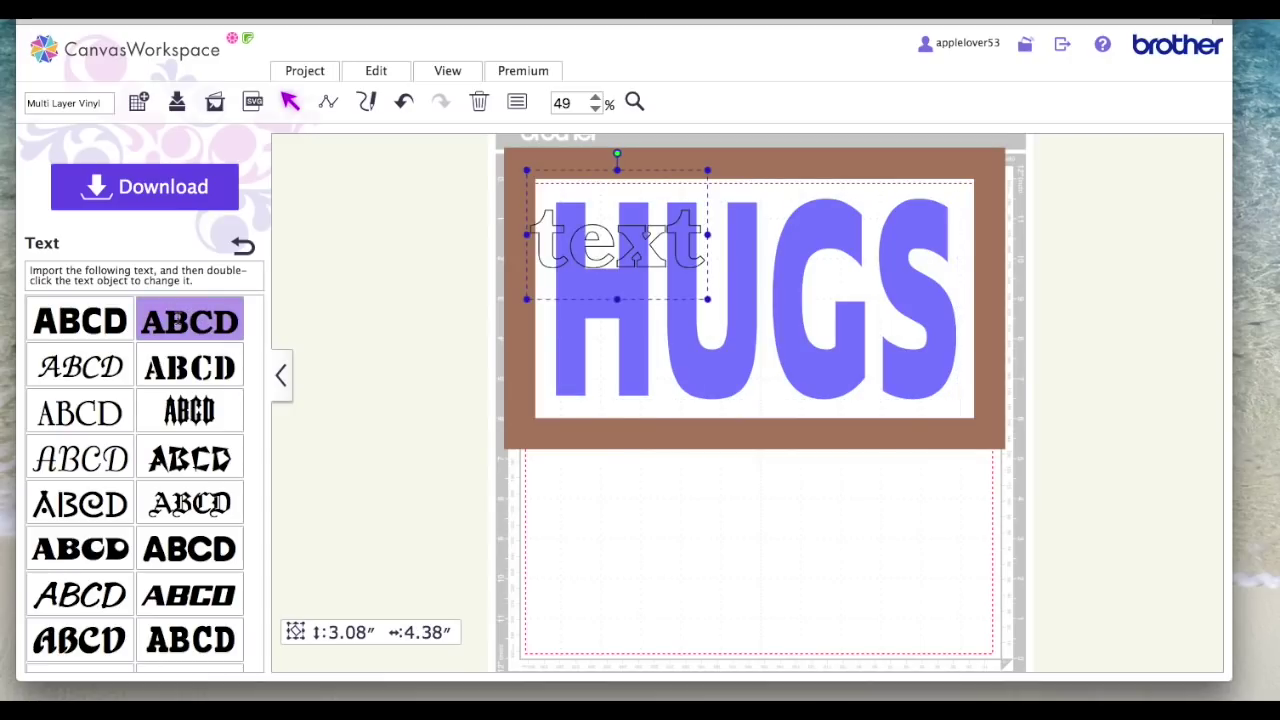
pyautogui.moveTo(638, 272); pyautogui.dragTo(691, 534)
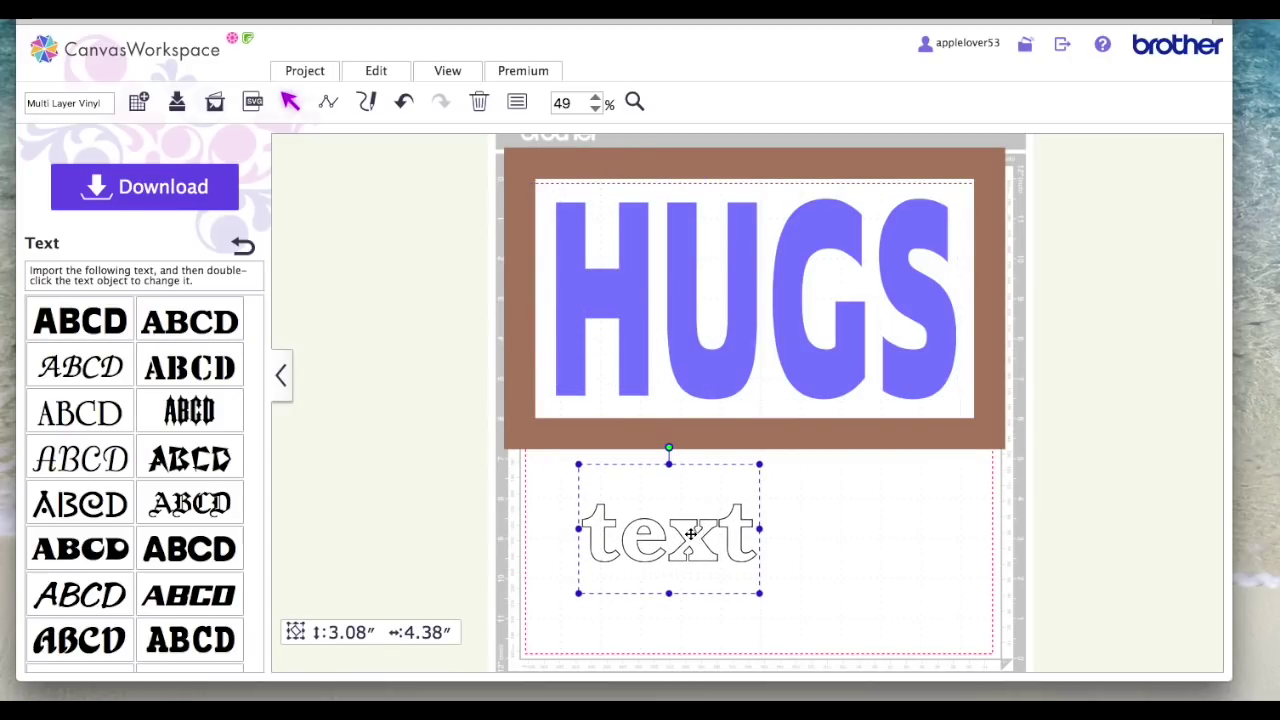
pyautogui.click(772, 533)
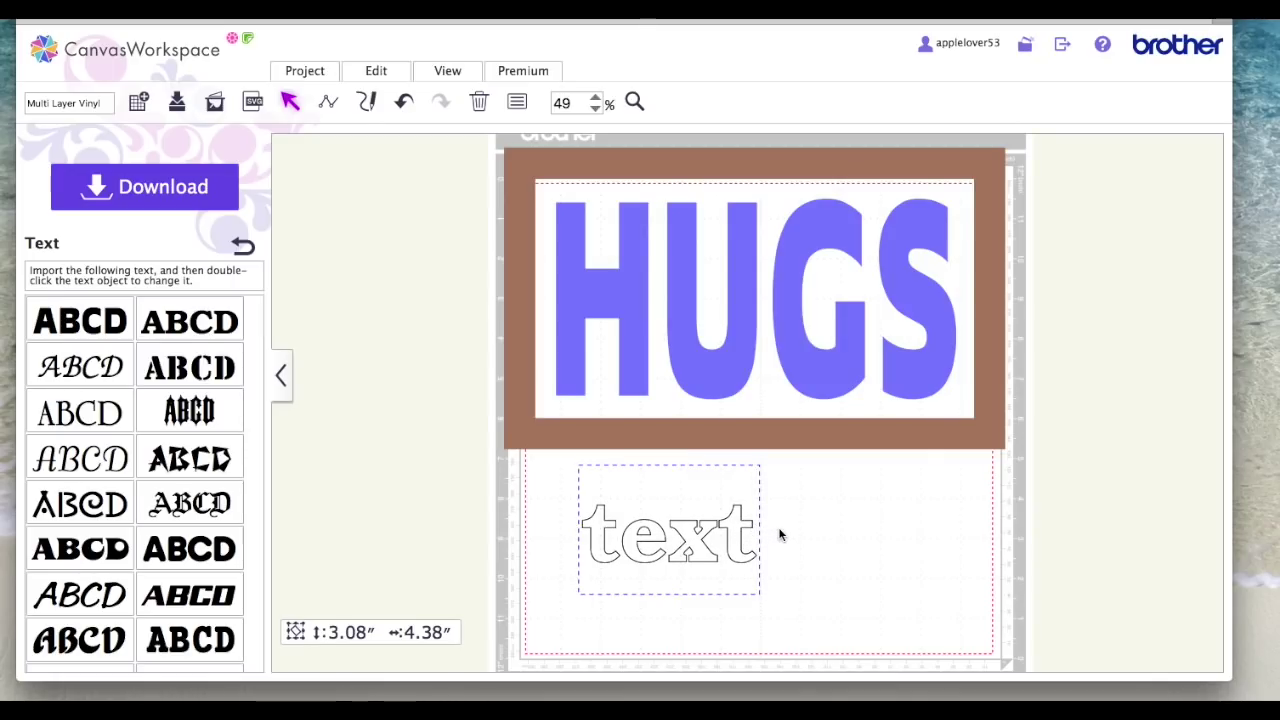
pyautogui.press('BackSpace')
pyautogui.press('BackSpace')
pyautogui.press('BackSpace')
pyautogui.press('BackSpace')
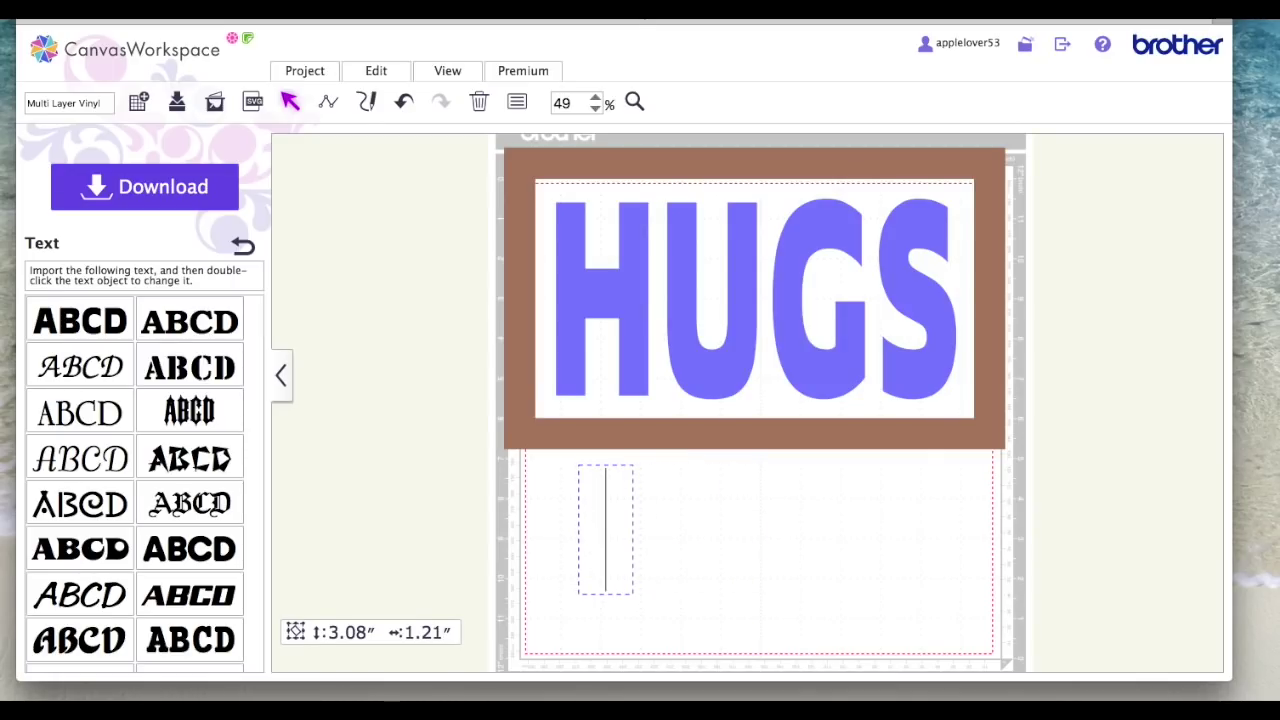
pyautogui.write('KISSES')
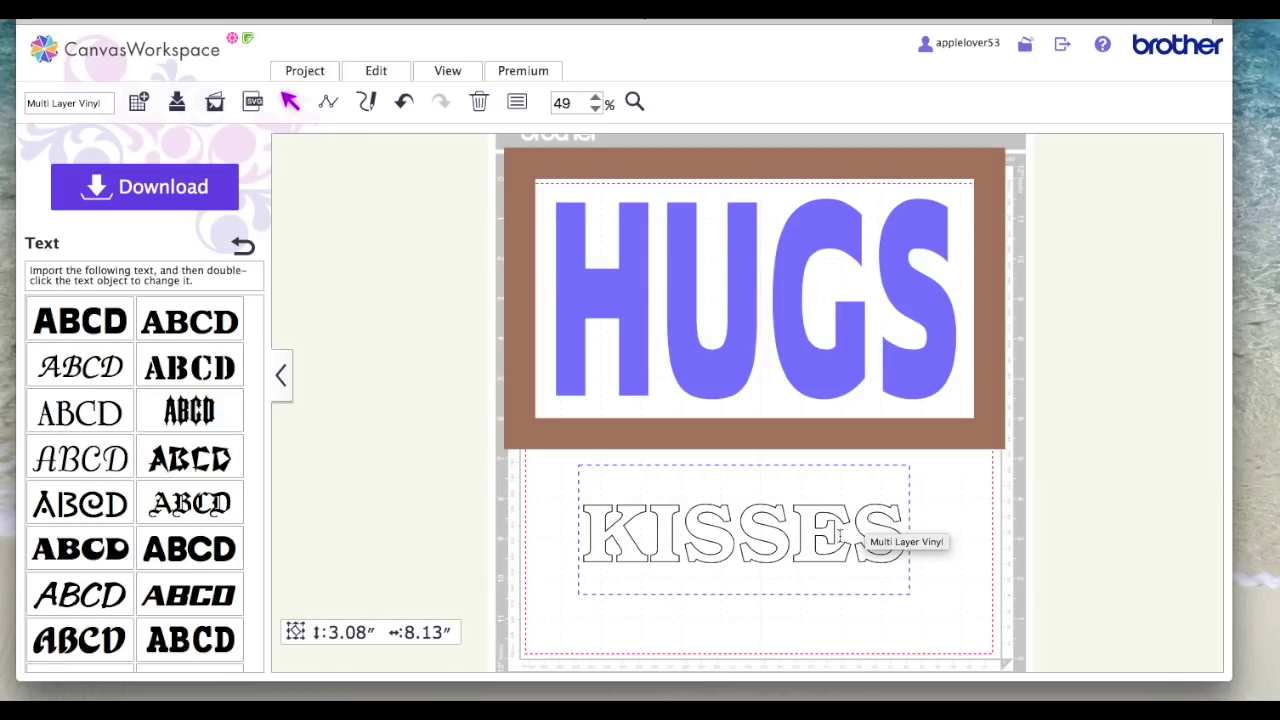
pyautogui.click(970, 544)
pyautogui.click(902, 521)
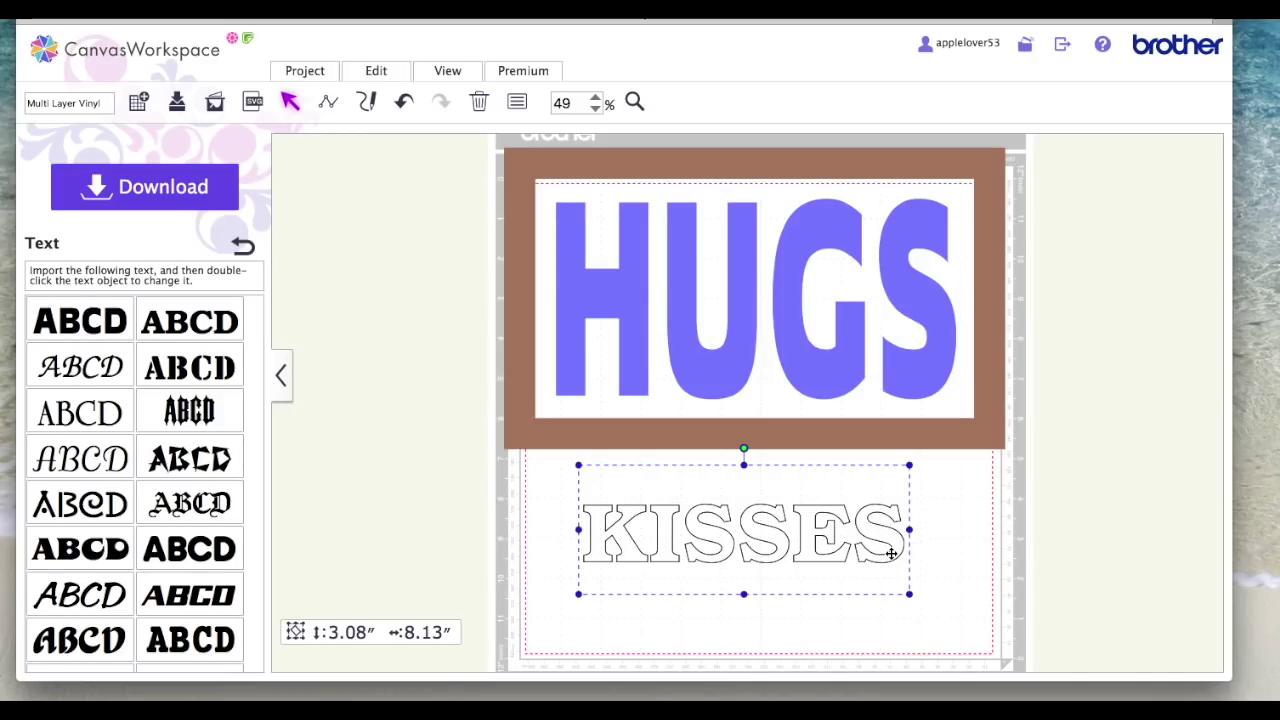
# - Enlarge the KISSES text over the HUGS shape to about 4.32 by 8.87 inches, return it below the frame and deselect it
pyautogui.click(796, 357)
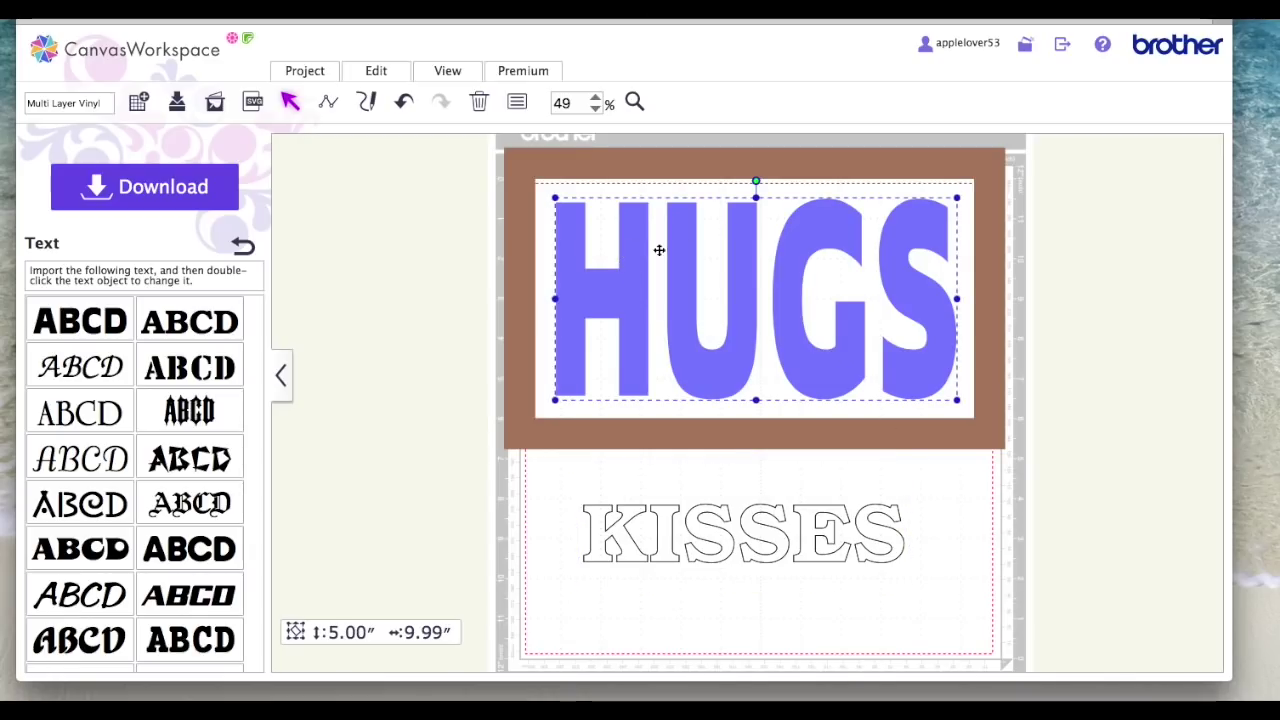
pyautogui.click(900, 535)
pyautogui.moveTo(897, 537); pyautogui.dragTo(891, 279)
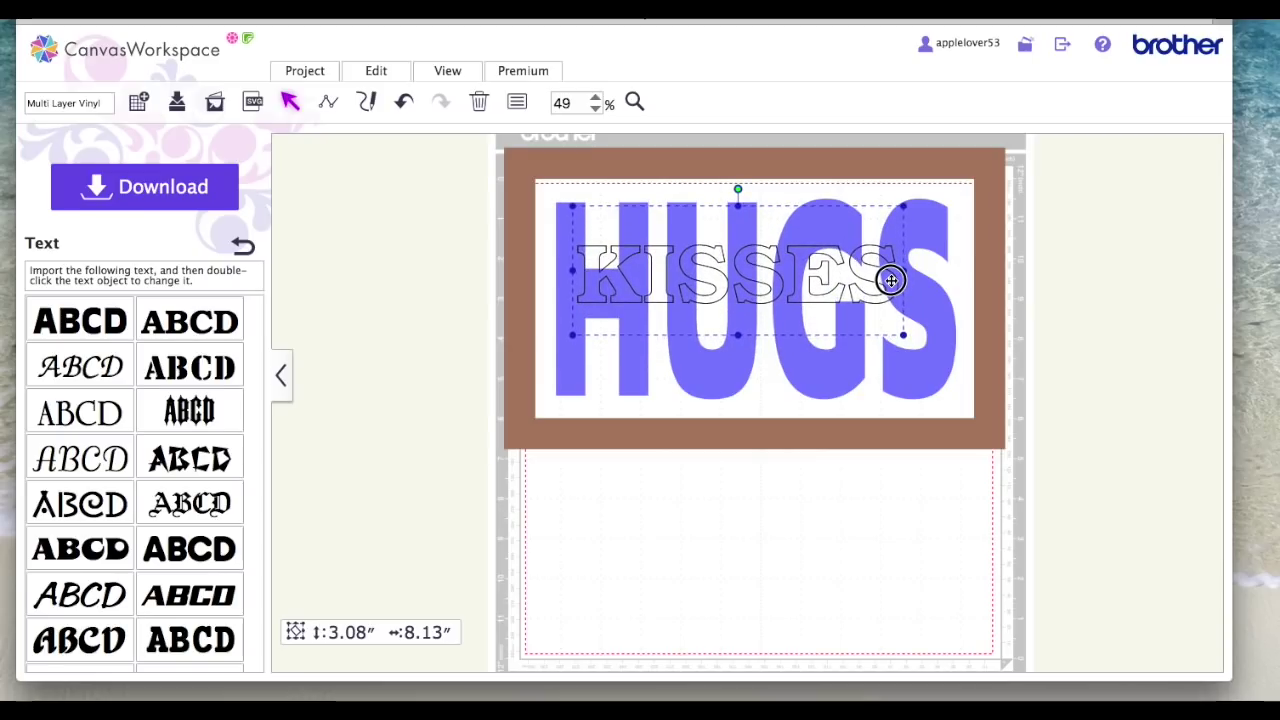
pyautogui.moveTo(903, 336); pyautogui.dragTo(932, 350)
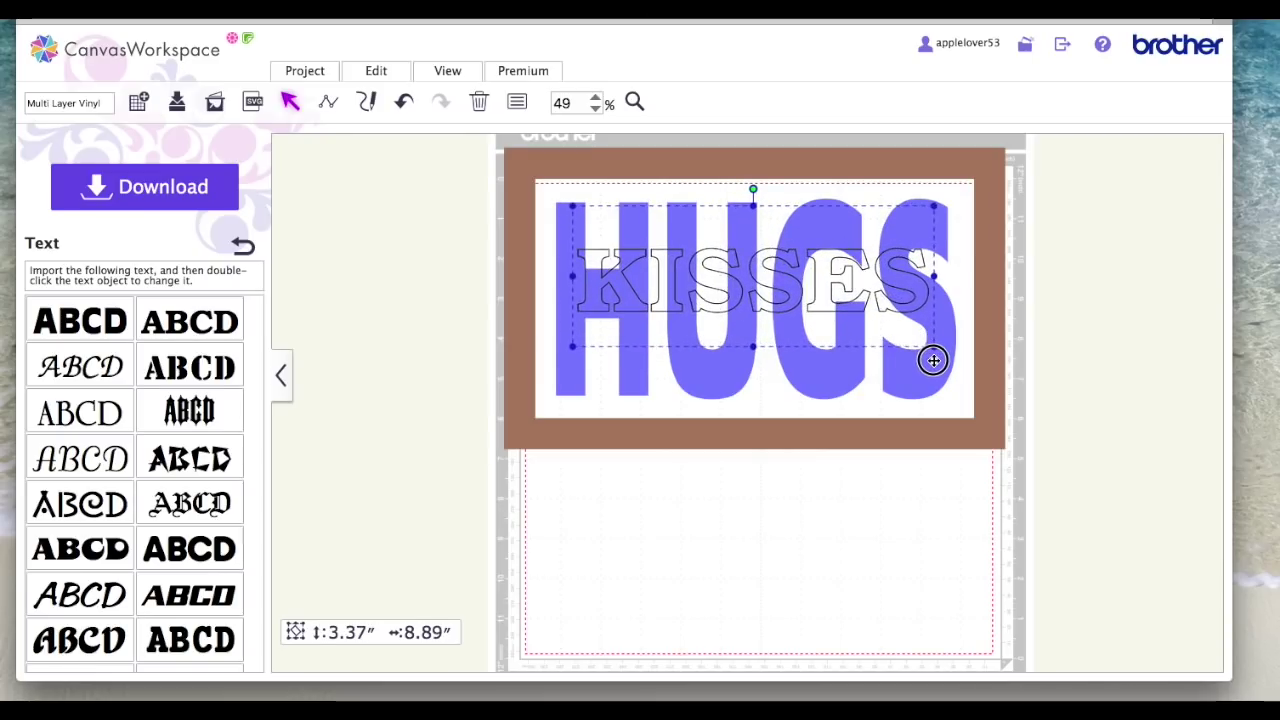
pyautogui.moveTo(754, 350); pyautogui.dragTo(754, 390)
pyautogui.moveTo(788, 311); pyautogui.dragTo(756, 558)
pyautogui.click(910, 557)
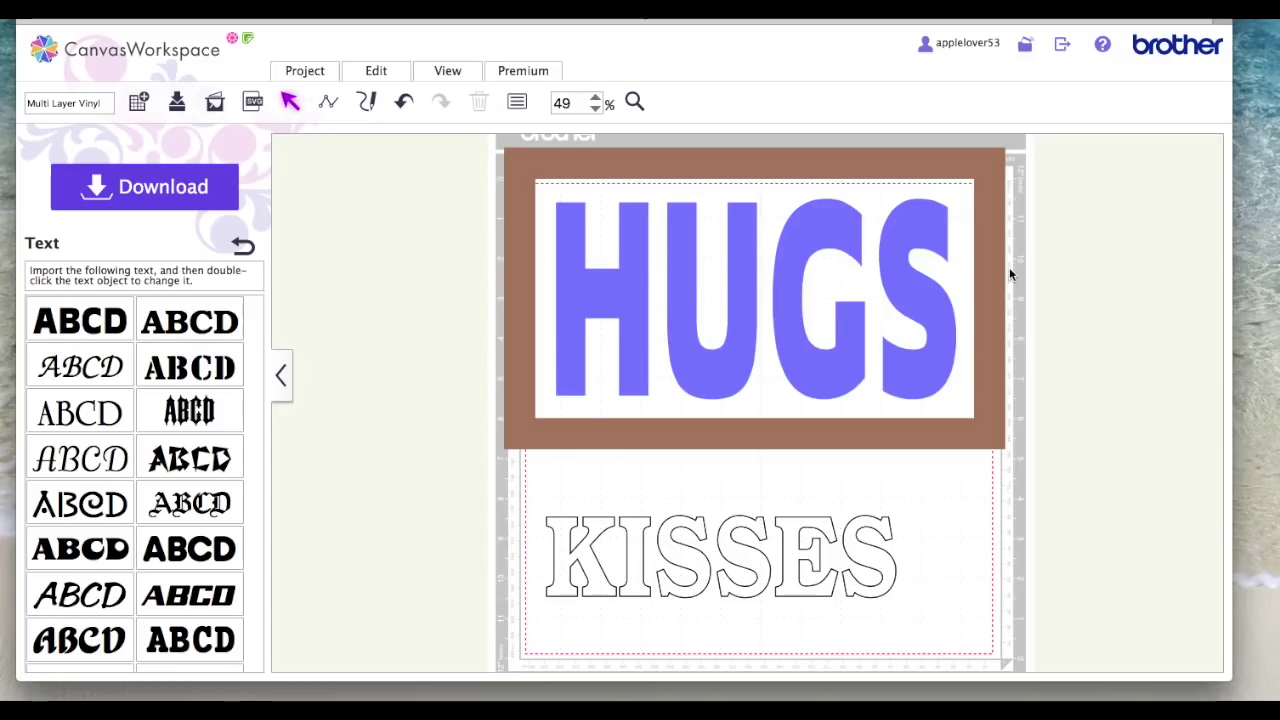
# - Duplicate the HUGS shape and park the copy beside the mat
pyautogui.click(896, 280)
pyautogui.rightClick(894, 277)
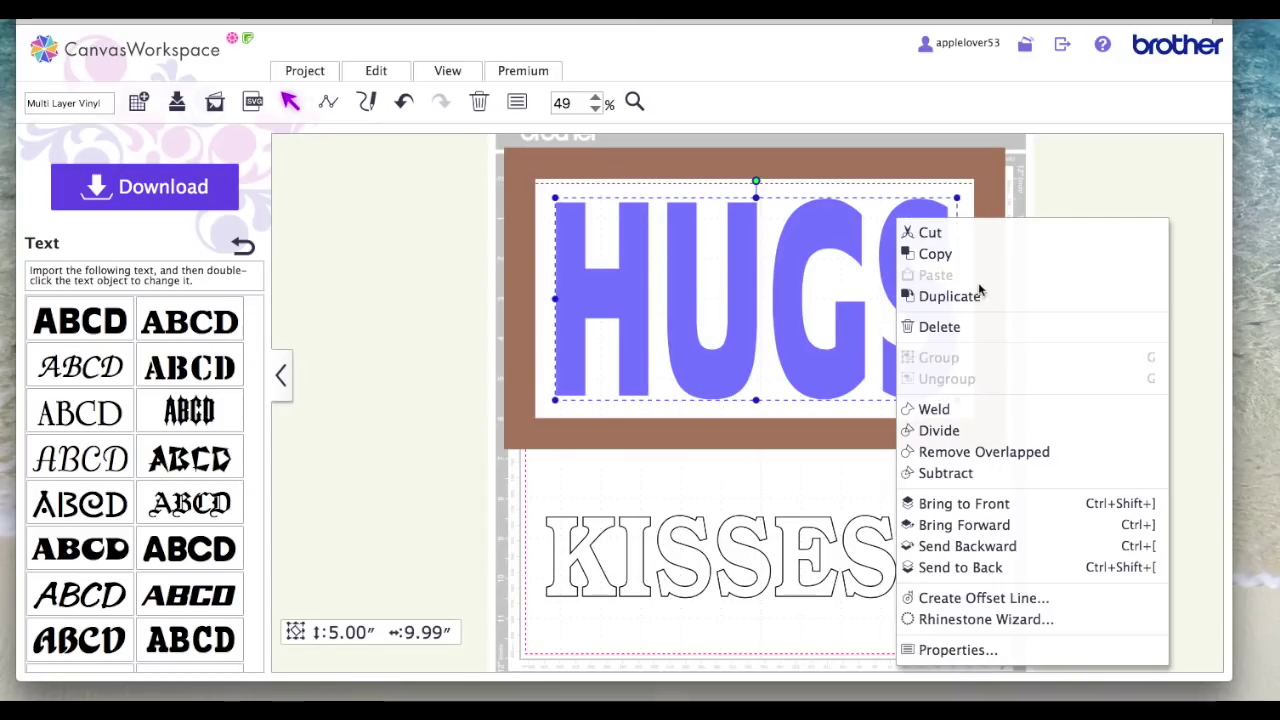
pyautogui.click(983, 294)
pyautogui.moveTo(830, 333); pyautogui.dragTo(1181, 322)
# - Duplicate the KISSES text and park the copy beside the mat, below the spare HUGS shape
pyautogui.click(779, 540)
pyautogui.rightClick(783, 538)
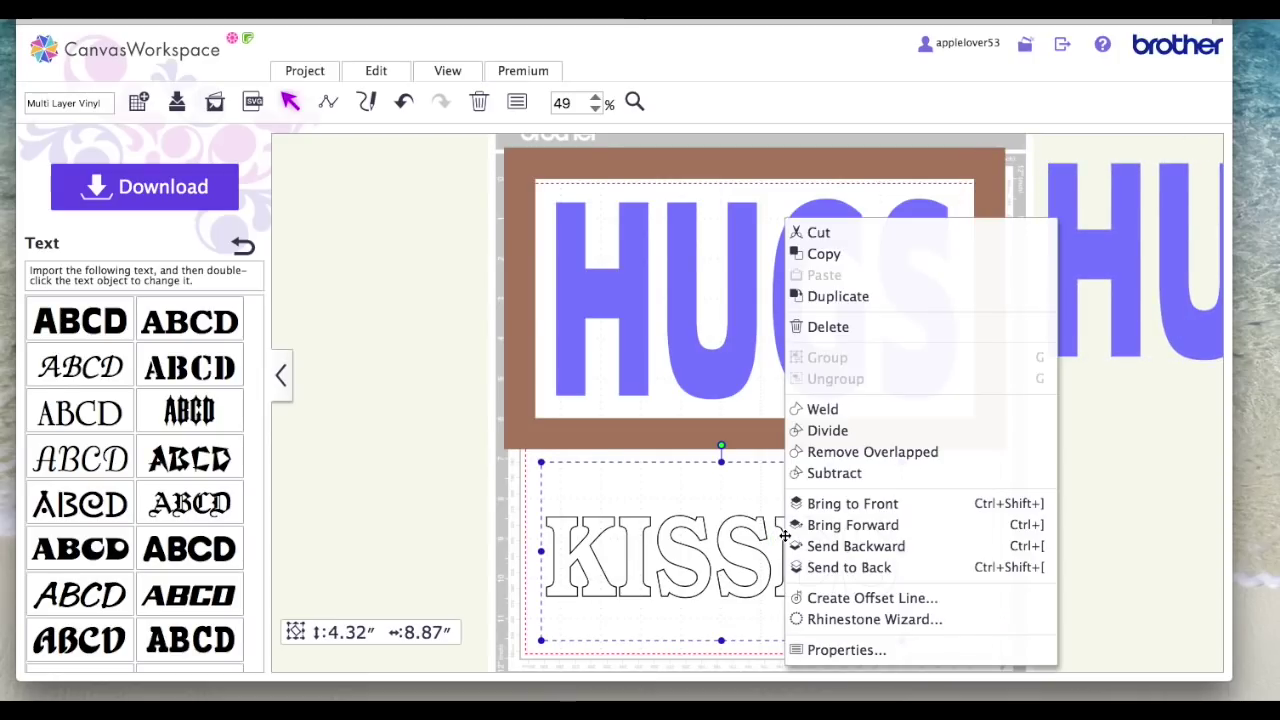
pyautogui.click(858, 297)
pyautogui.moveTo(766, 580); pyautogui.dragTo(1240, 466)
pyautogui.moveTo(1097, 485); pyautogui.dragTo(1150, 472)
# - Give the KISSES text on the mat a pale lavender fill and a matching outline colour
pyautogui.click(795, 587)
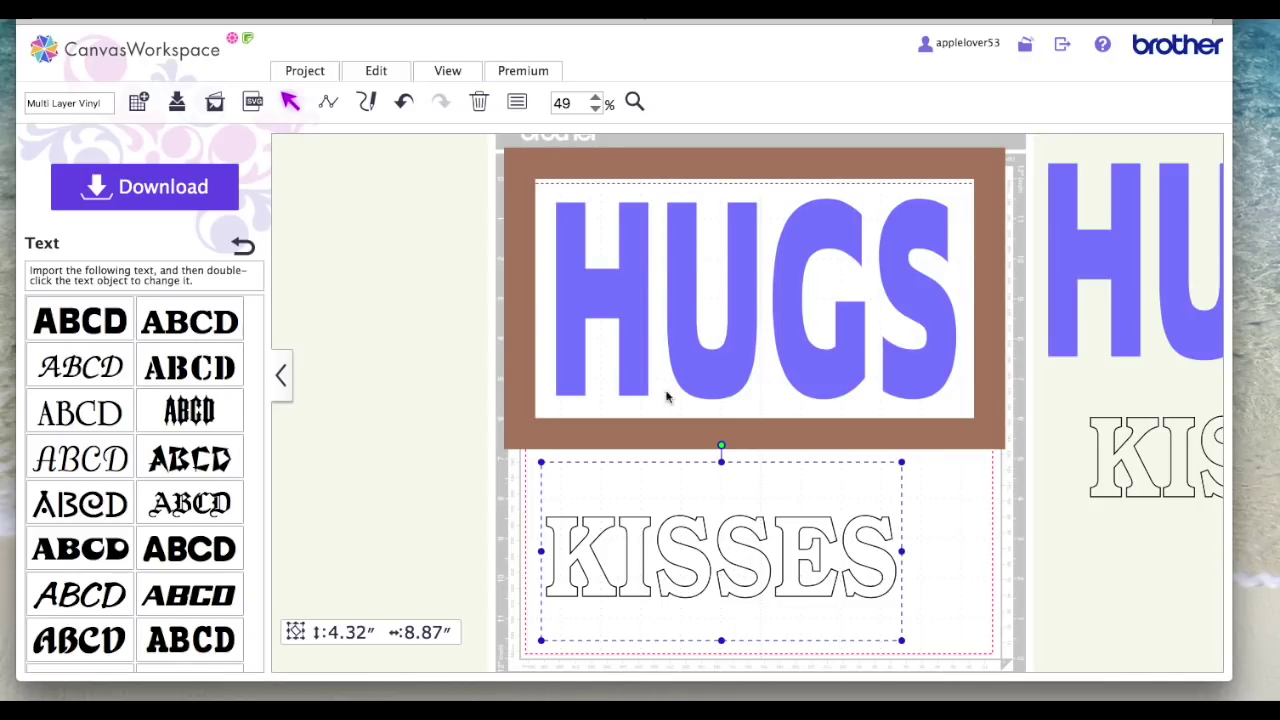
pyautogui.click(517, 102)
pyautogui.click(205, 416)
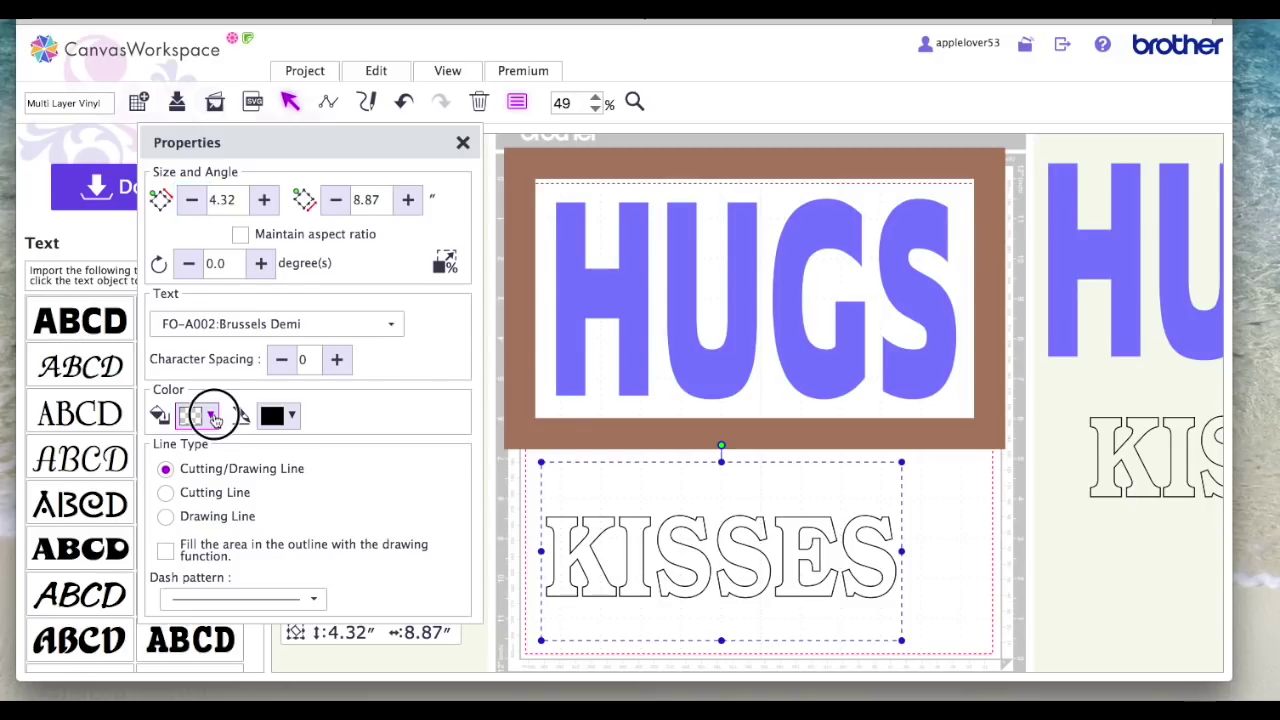
pyautogui.click(198, 305)
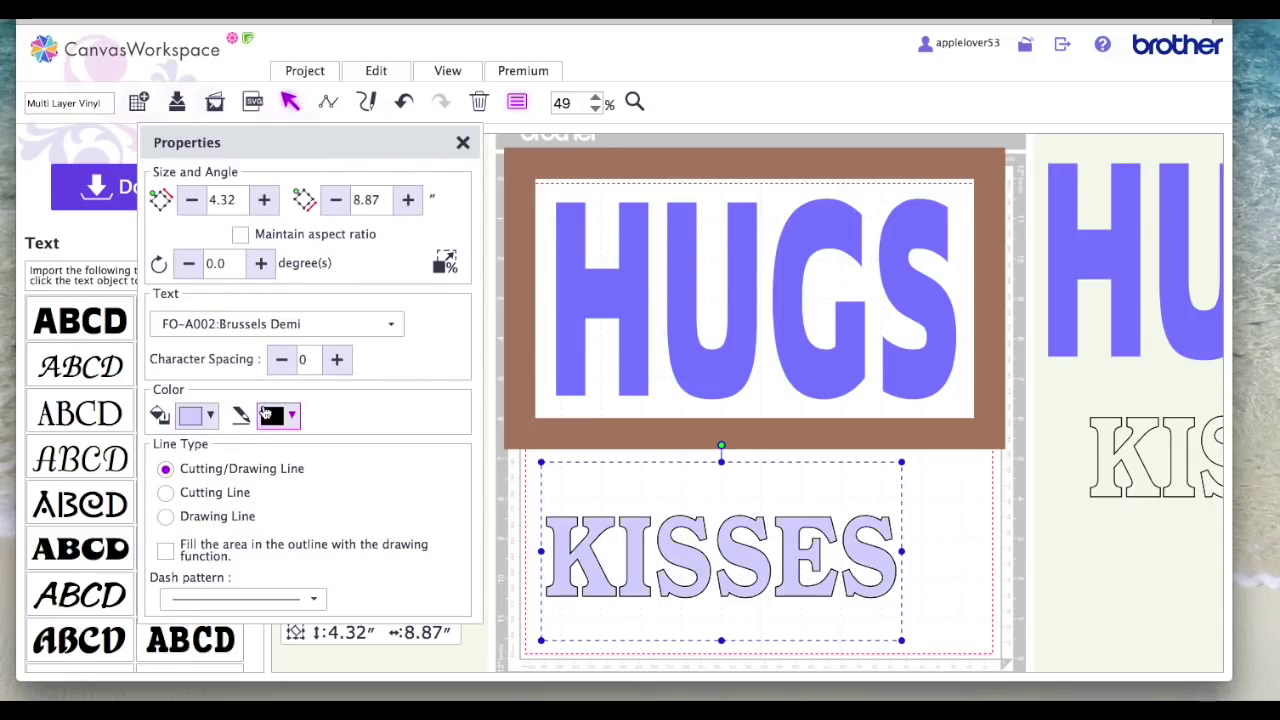
pyautogui.click(288, 416)
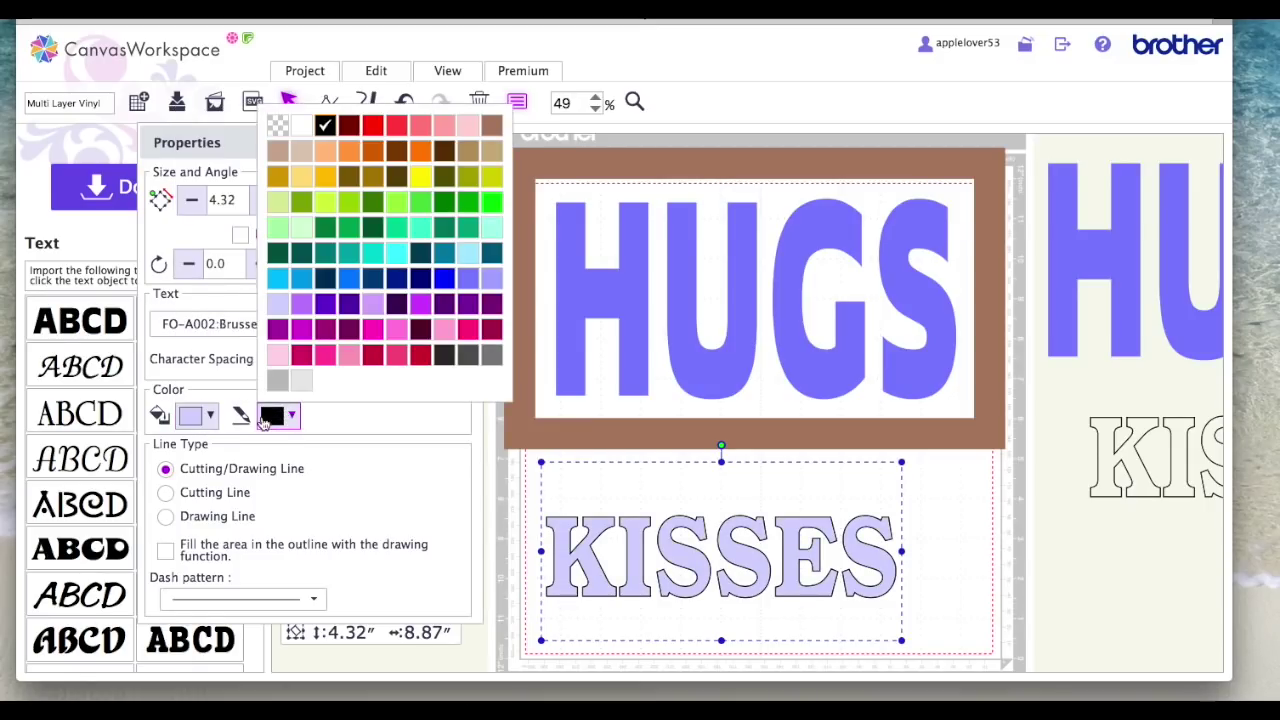
pyautogui.click(277, 302)
# - Move the lavender KISSES text onto the middle of the HUGS shape and send it behind the lettering
pyautogui.moveTo(756, 548); pyautogui.dragTo(788, 308)
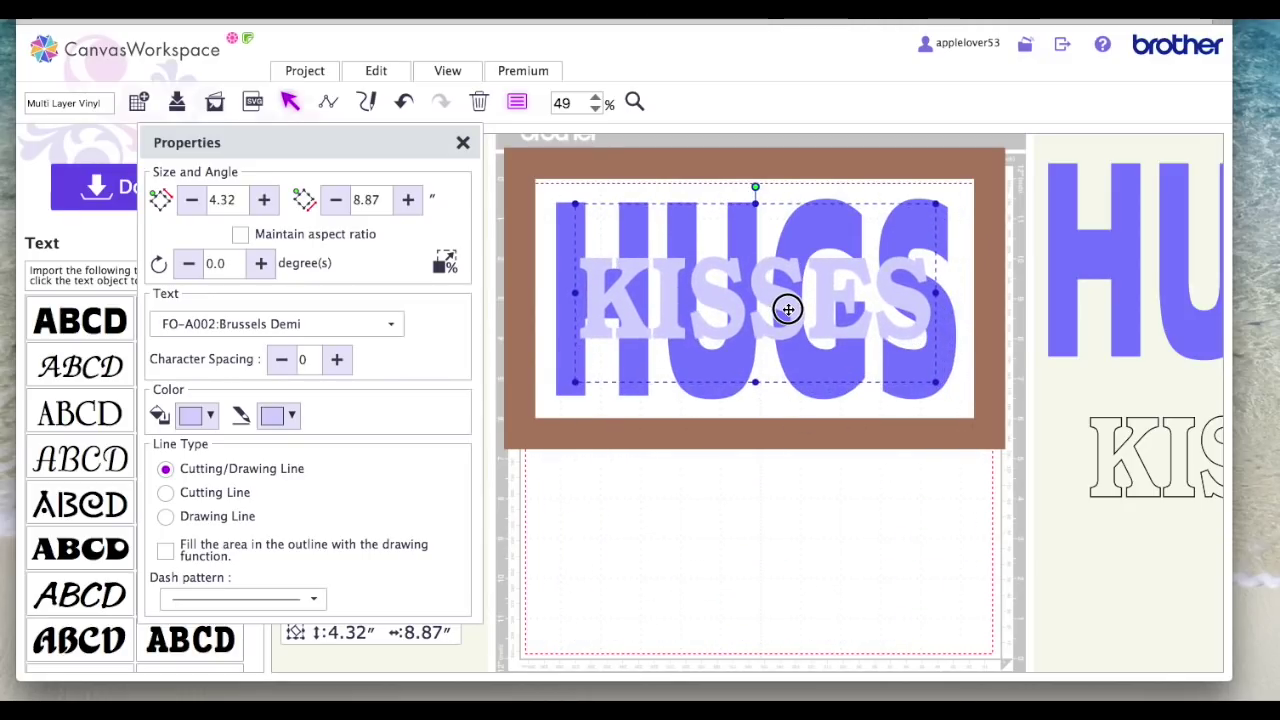
pyautogui.click(814, 523)
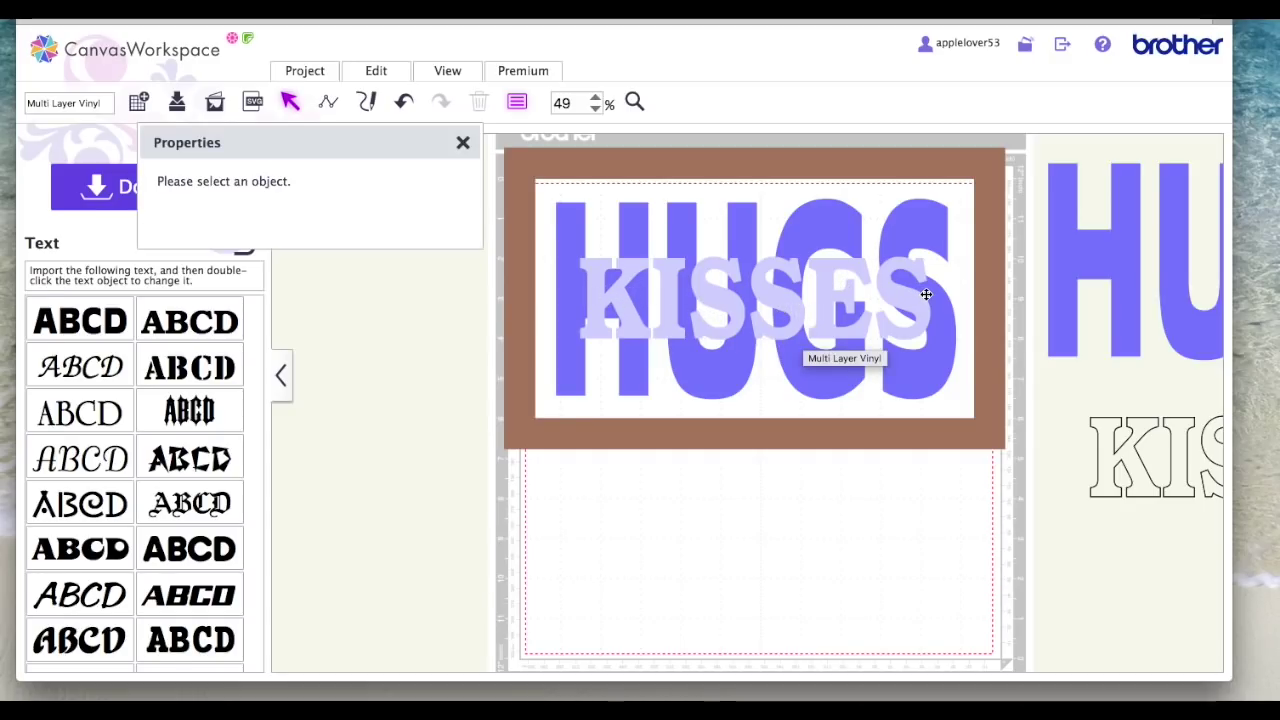
pyautogui.click(720, 305)
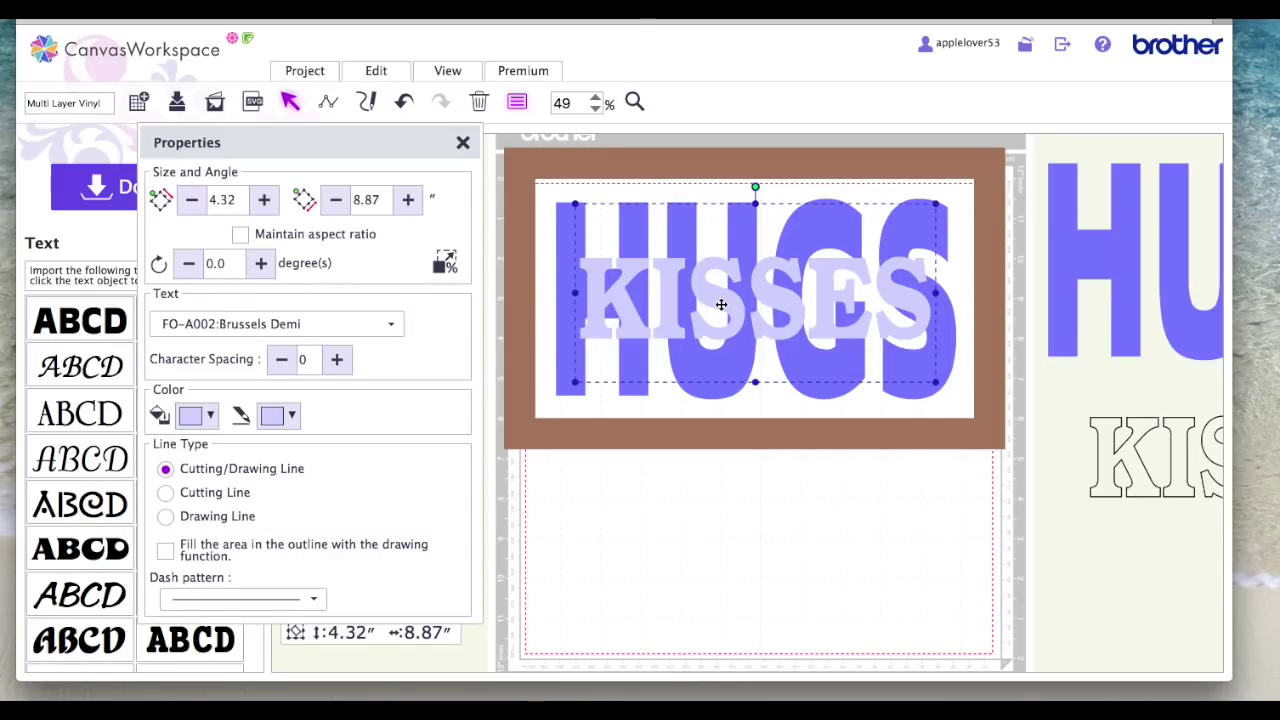
pyautogui.rightClick(721, 304)
pyautogui.click(728, 543)
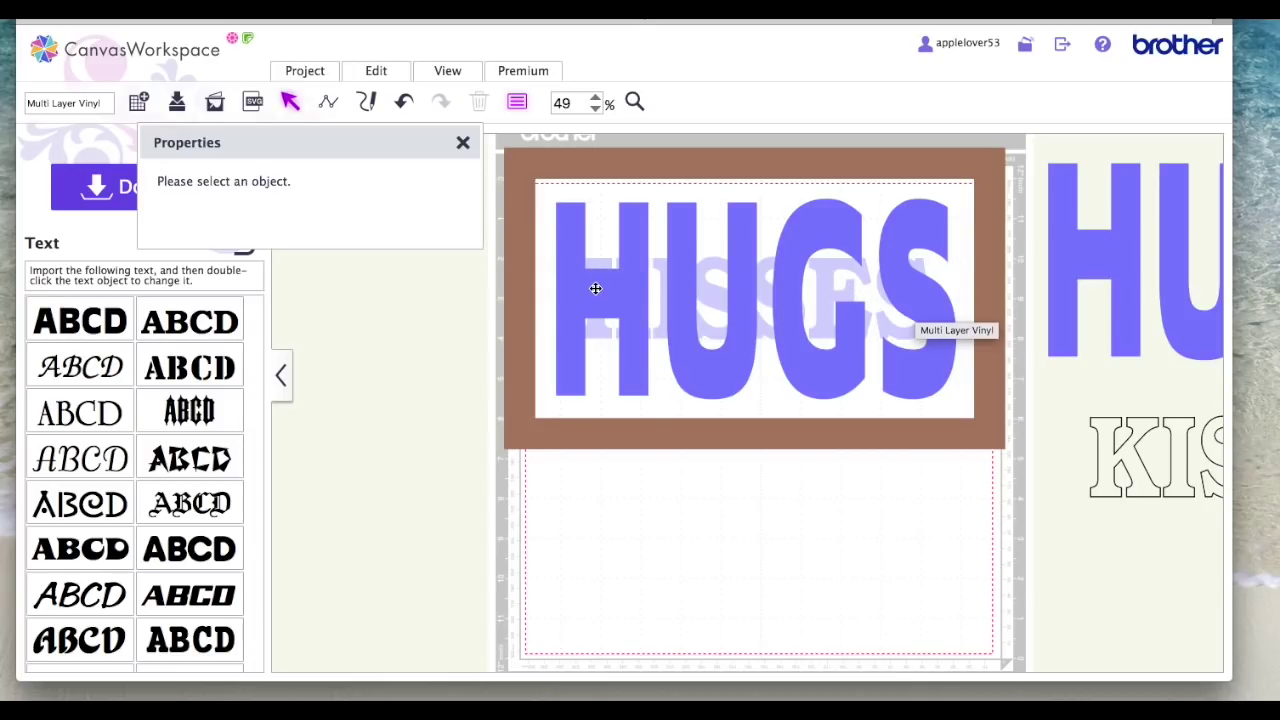
# - Send the HUGS shape behind the KISSES text
pyautogui.click(827, 390)
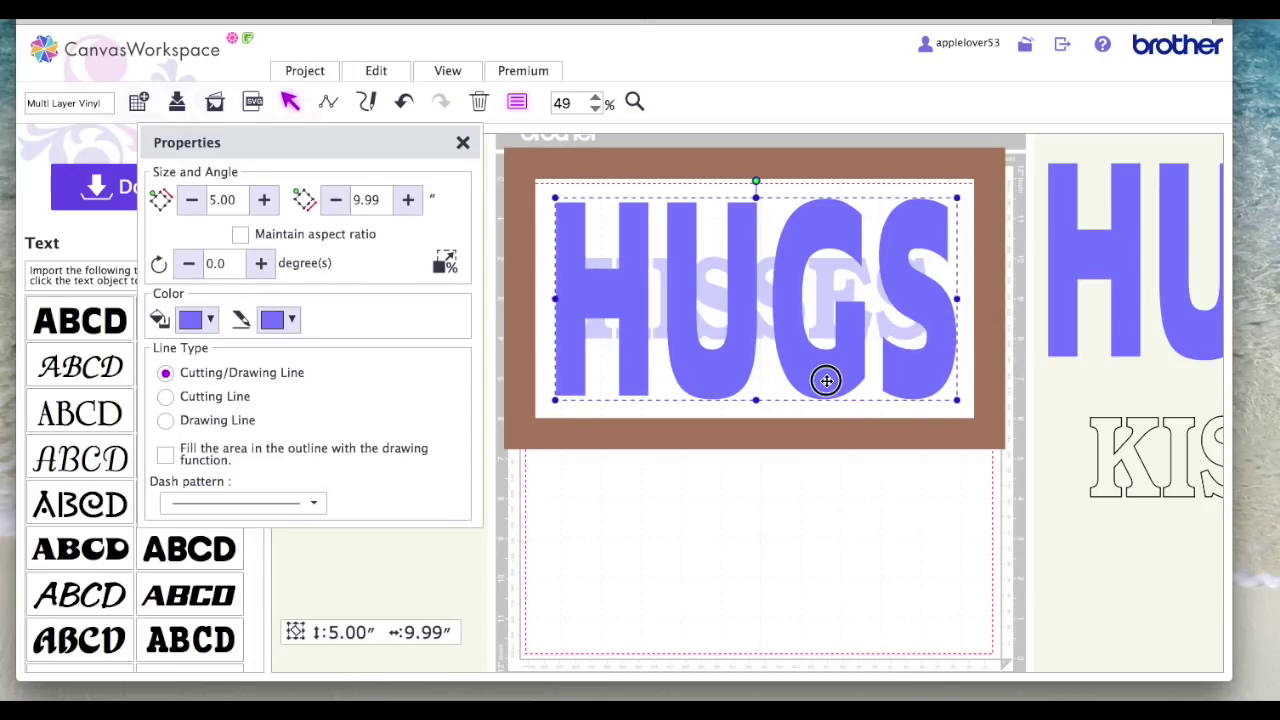
pyautogui.click(826, 500)
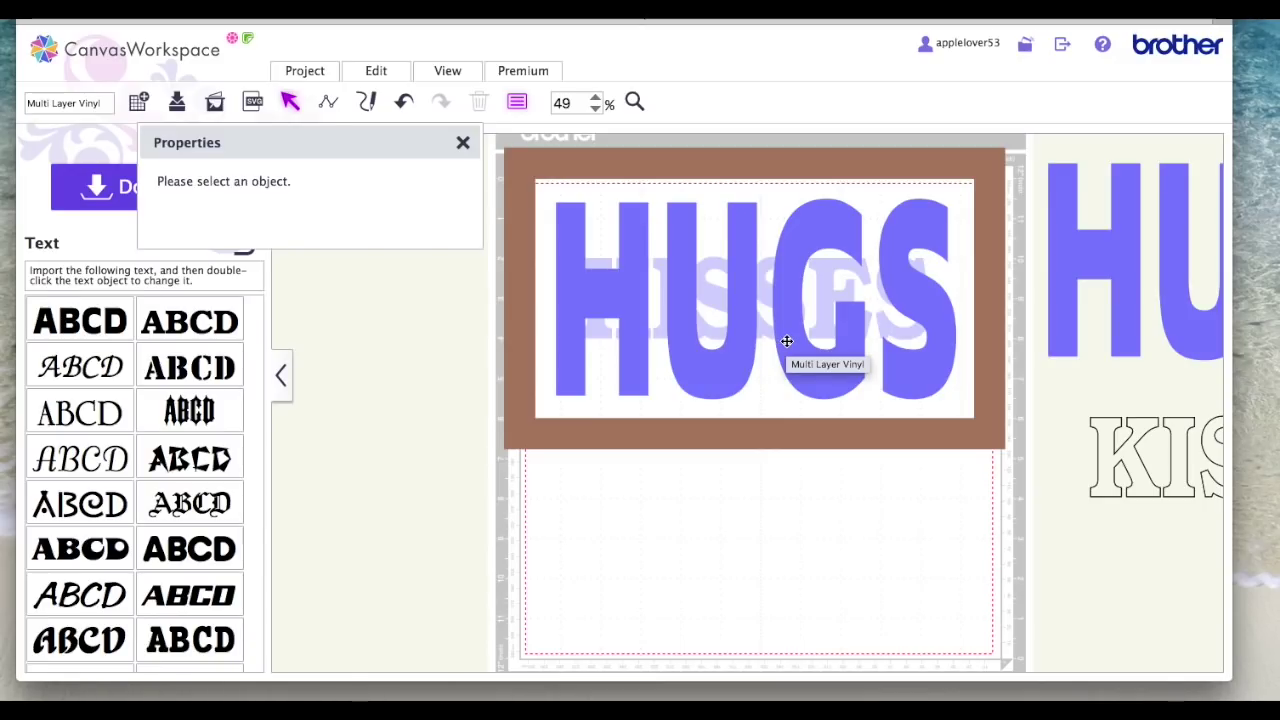
pyautogui.rightClick(787, 341)
pyautogui.click(905, 566)
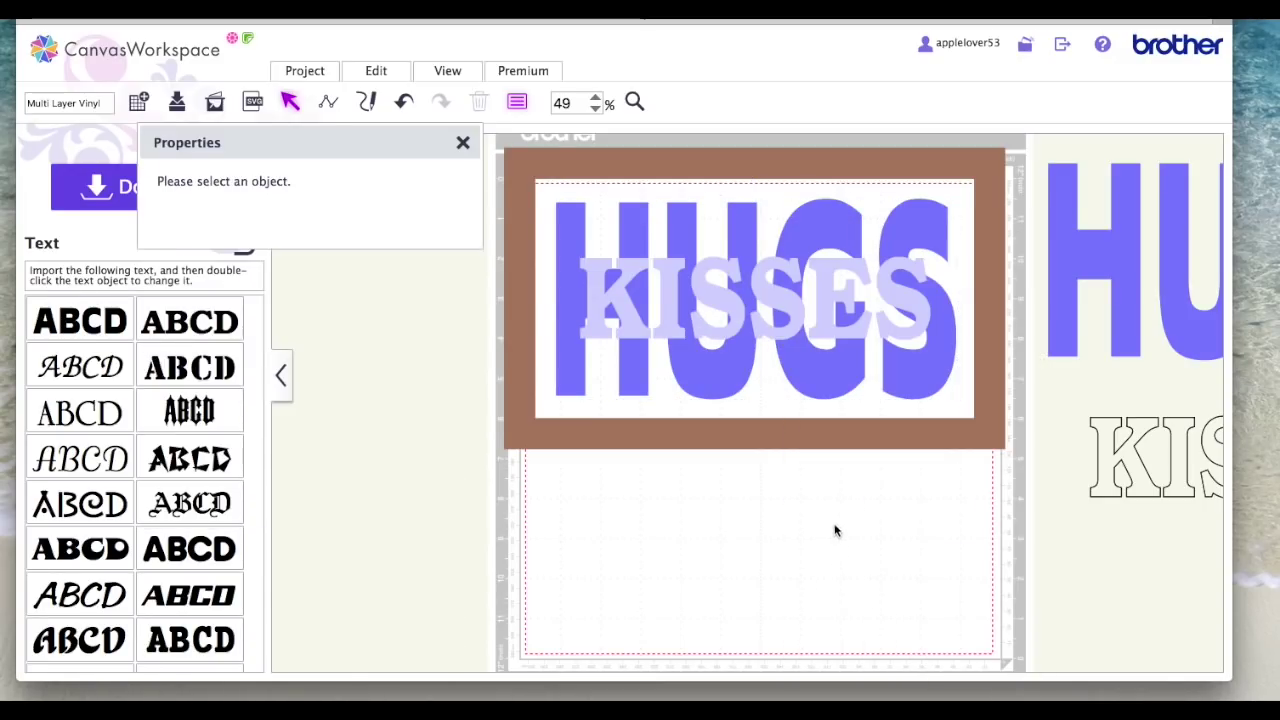
# - Move the KISSES text back below the frame and close its properties
pyautogui.click(827, 295)
pyautogui.moveTo(825, 292); pyautogui.dragTo(814, 540)
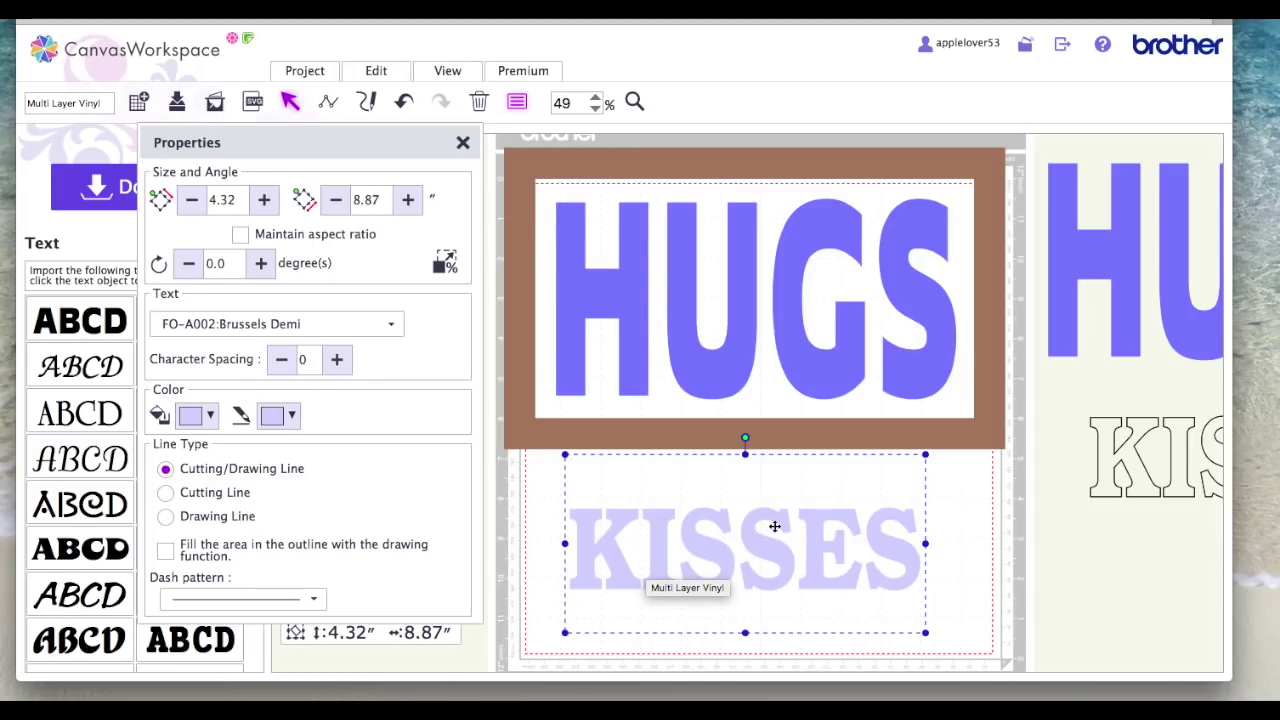
pyautogui.click(463, 142)
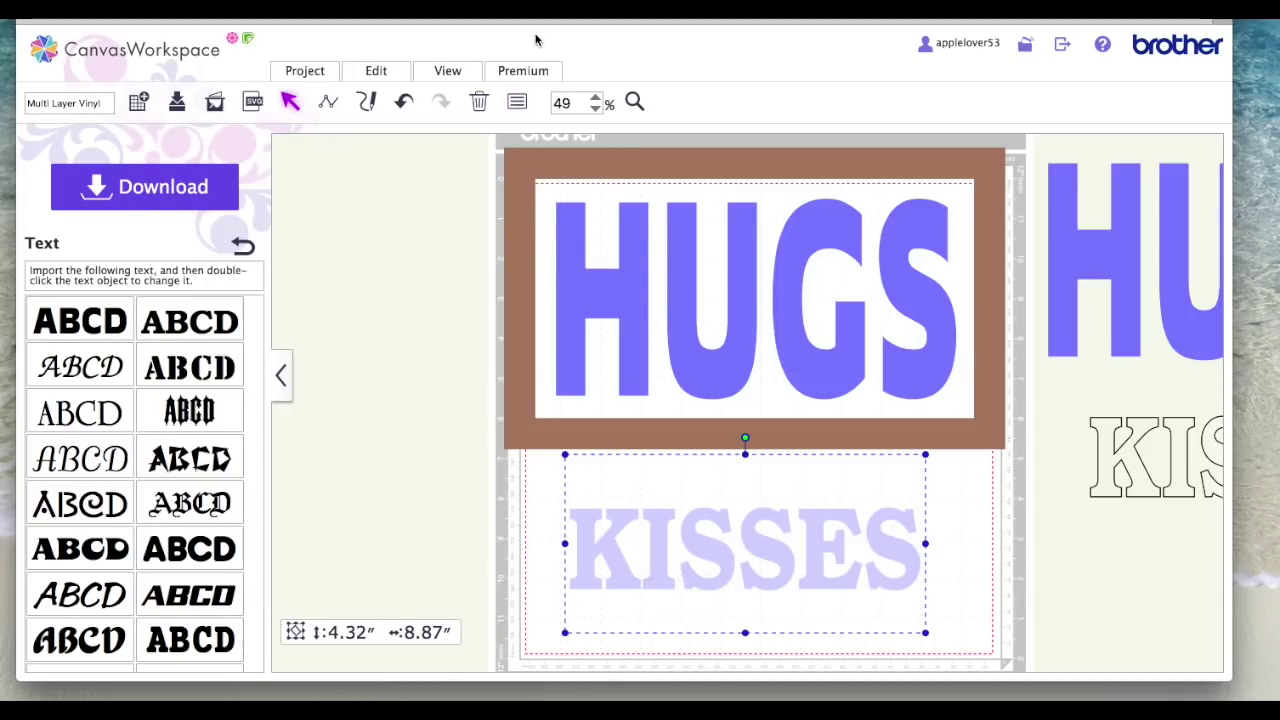
# - Try a 0.08 inch outward offset line with bevel corners around the KISSES text and undo it
pyautogui.click(378, 71)
pyautogui.click(640, 197)
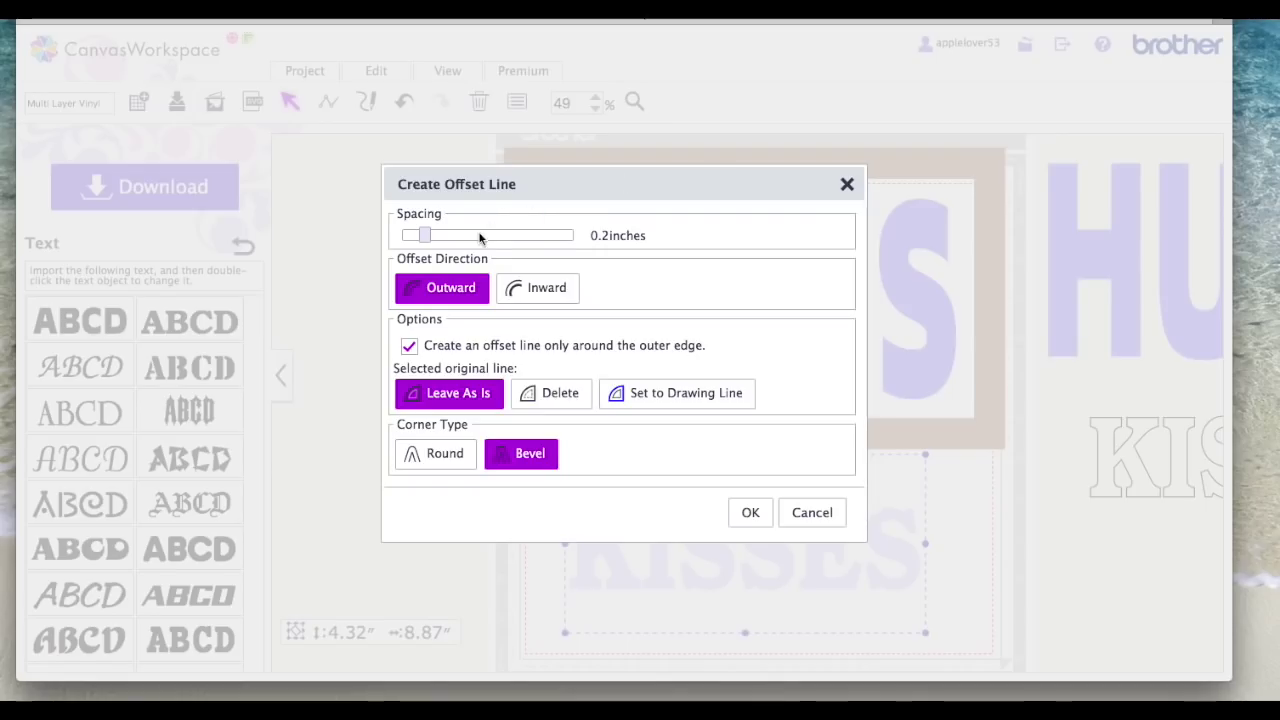
pyautogui.moveTo(425, 235); pyautogui.dragTo(406, 239)
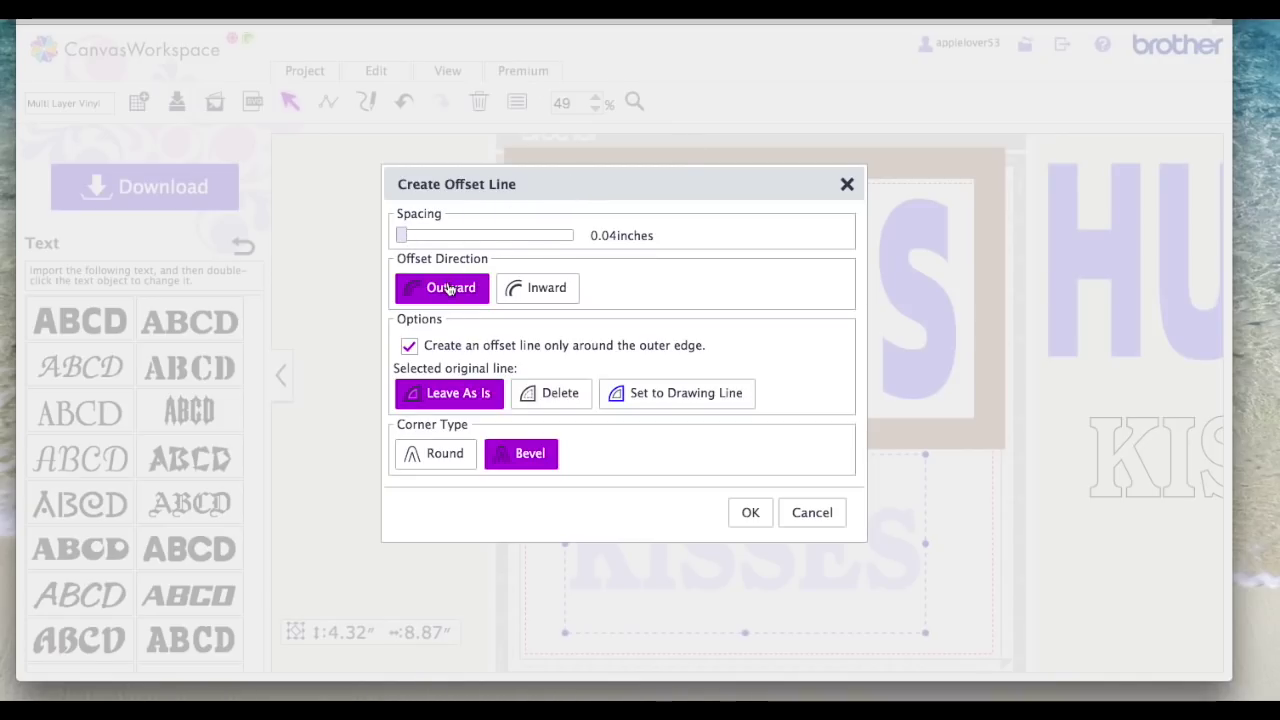
pyautogui.moveTo(404, 242); pyautogui.dragTo(409, 236)
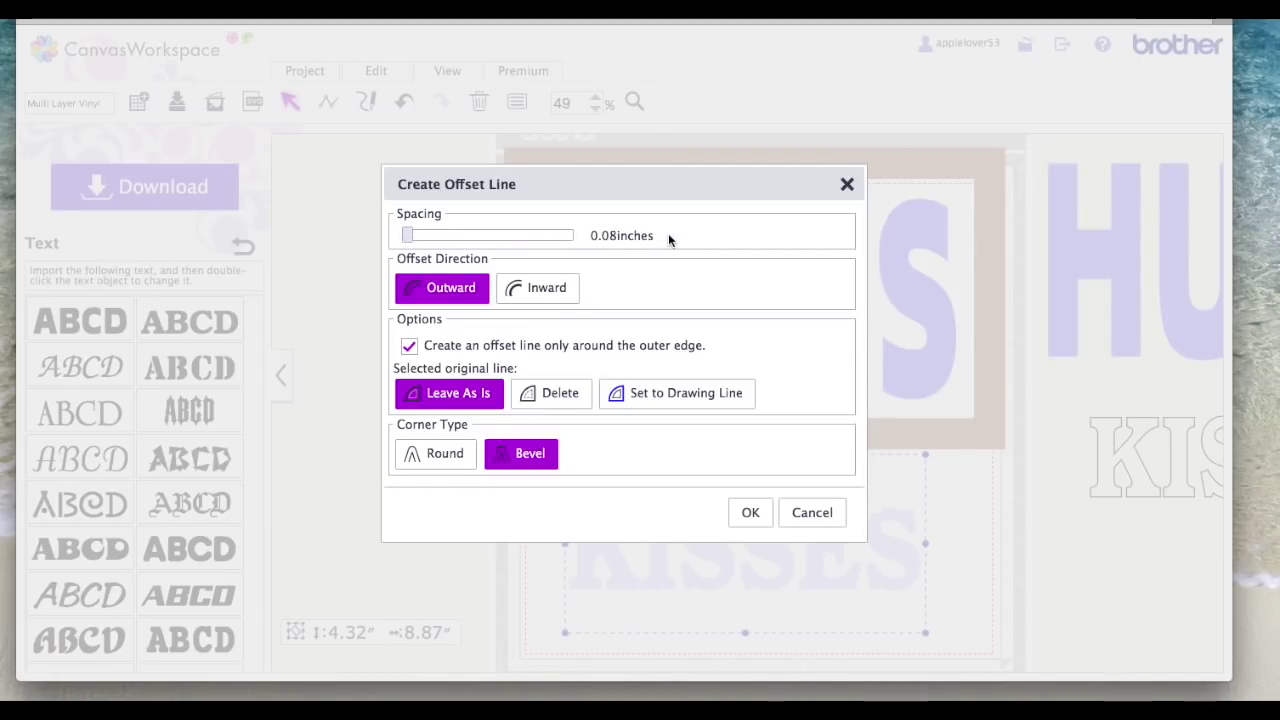
pyautogui.click(443, 453)
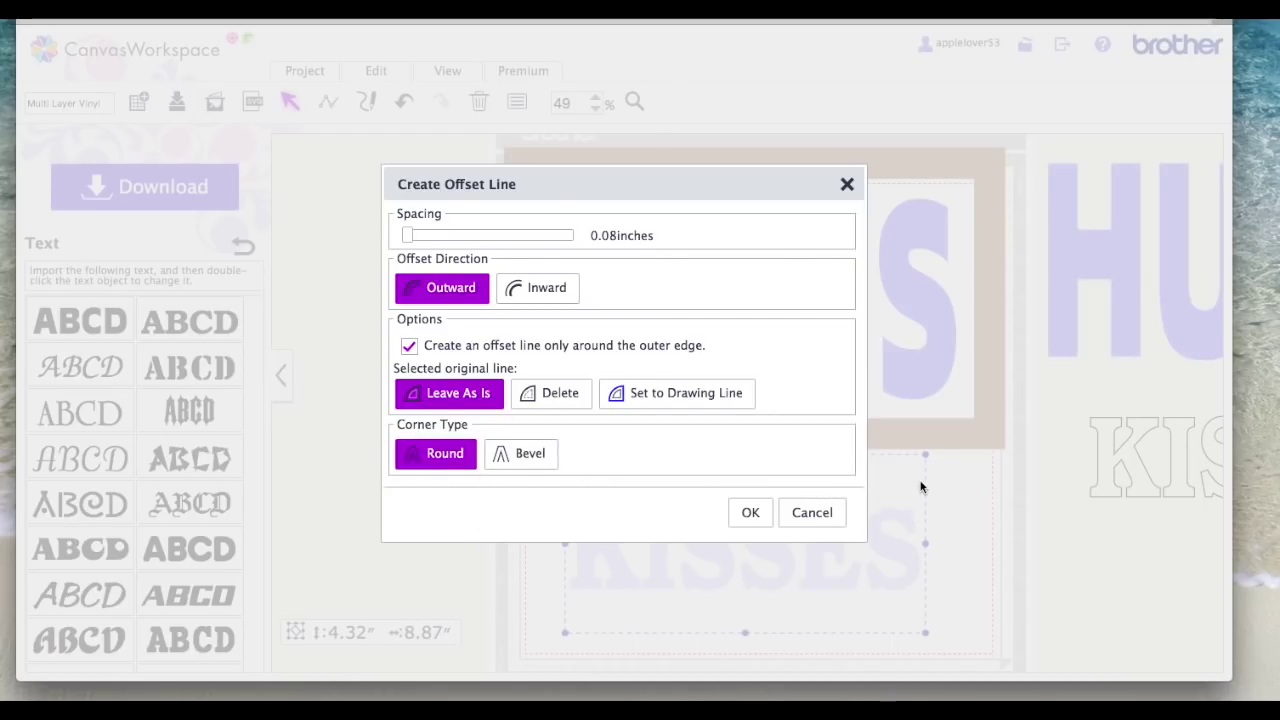
pyautogui.click(530, 458)
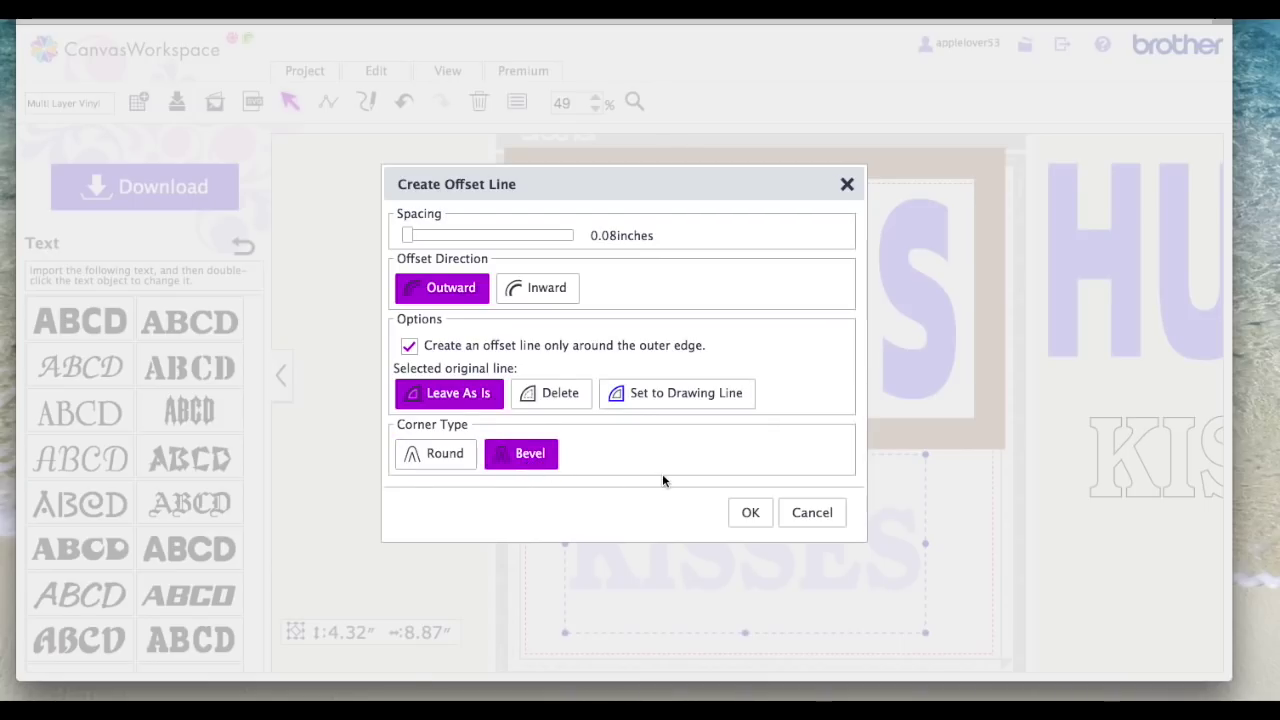
pyautogui.click(750, 512)
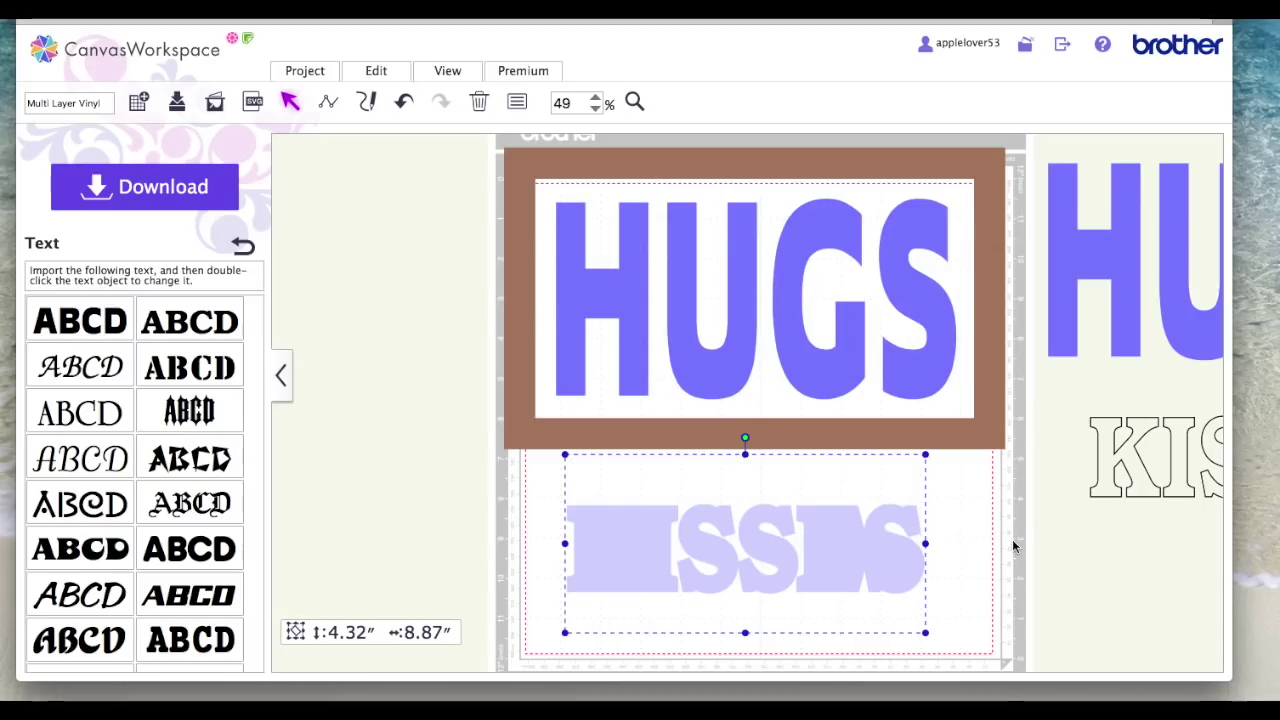
pyautogui.click(404, 102)
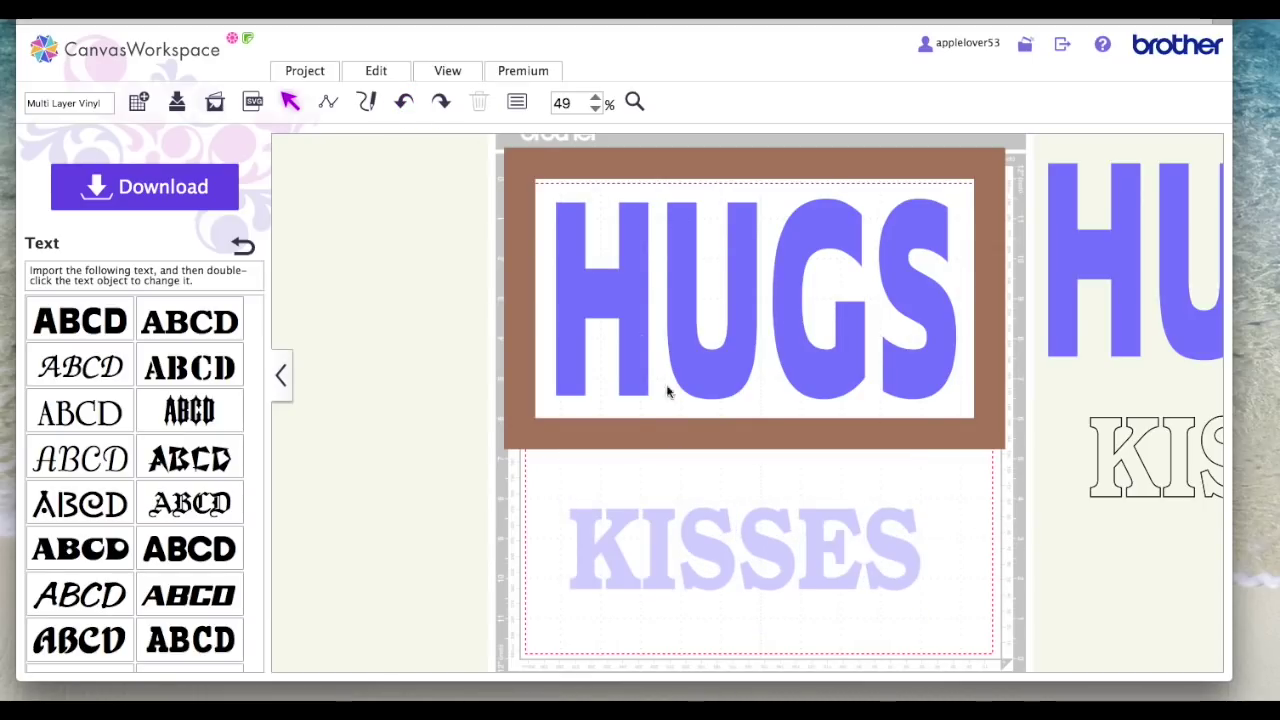
# - Create a 0.08 inch outward offset line with round corners around the outer edge of the KISSES text
pyautogui.click(726, 567)
pyautogui.click(517, 102)
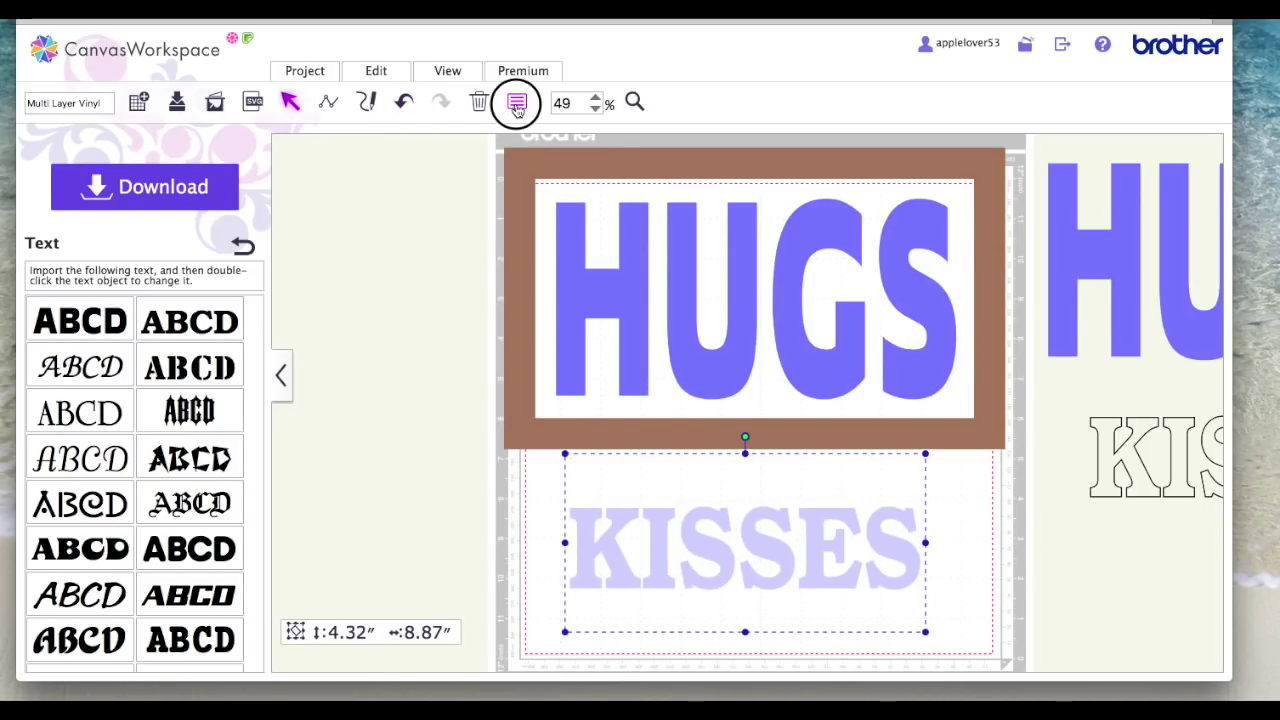
pyautogui.click(463, 142)
pyautogui.click(388, 71)
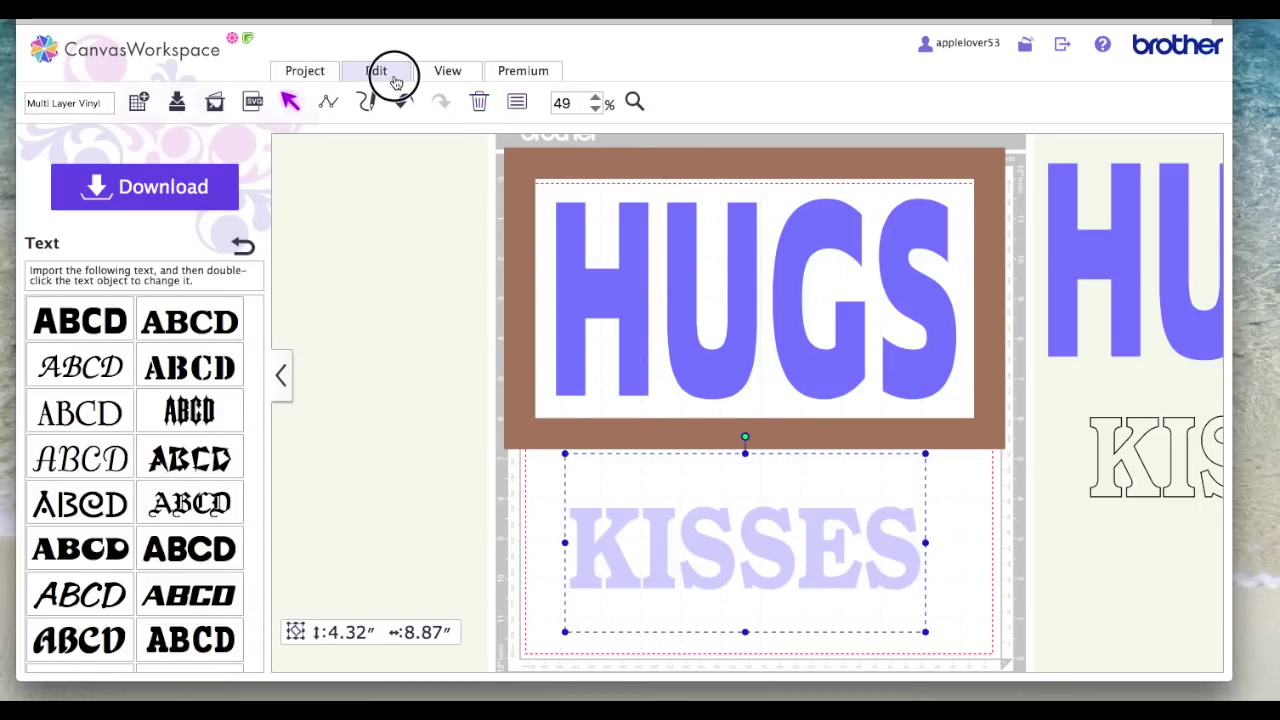
pyautogui.click(648, 202)
pyautogui.click(430, 457)
pyautogui.moveTo(425, 235); pyautogui.dragTo(408, 234)
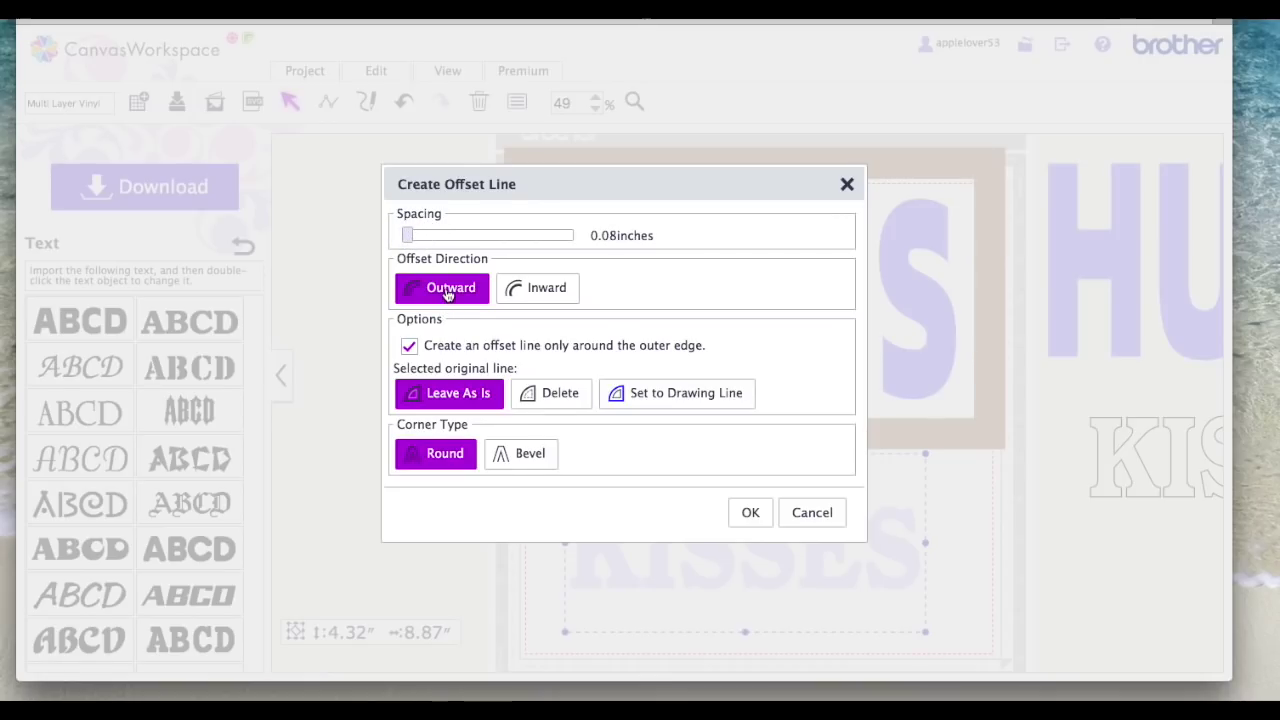
pyautogui.click(750, 512)
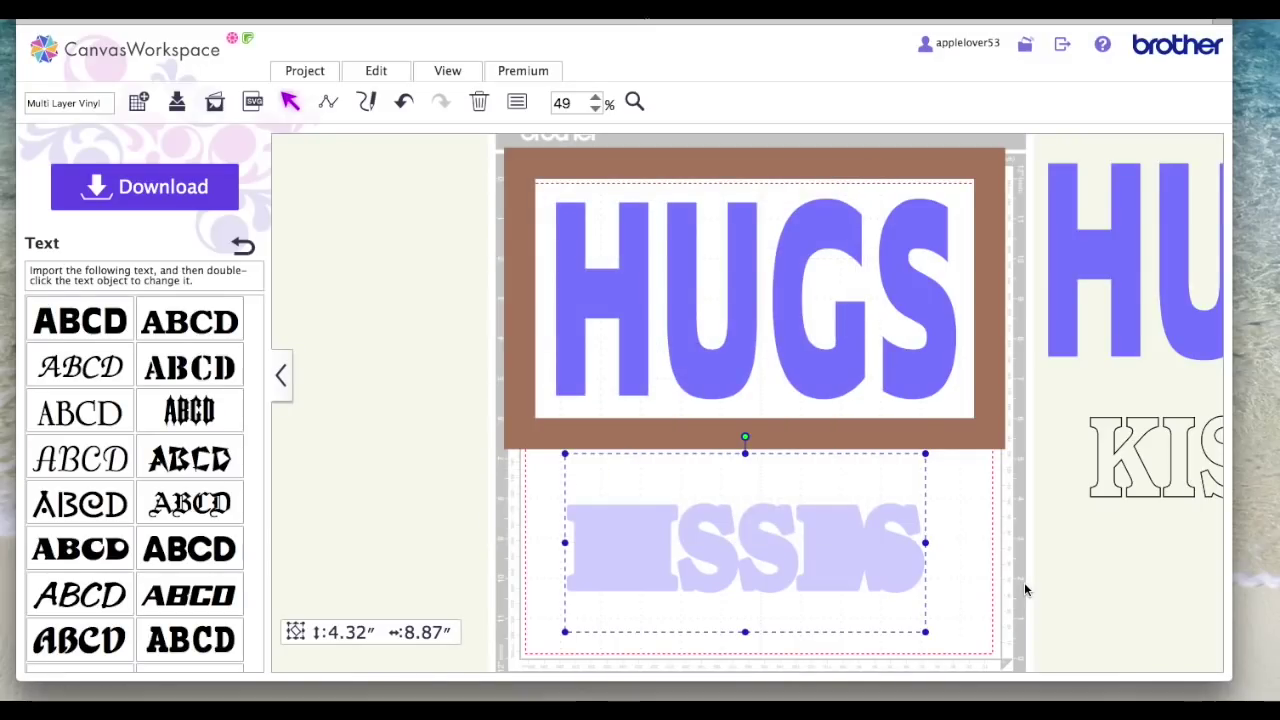
# - Separate the offset shape from the KISSES text, placing the shape below the frame and the text off to its side
pyautogui.moveTo(876, 533); pyautogui.dragTo(503, 449)
pyautogui.moveTo(783, 560); pyautogui.dragTo(1063, 596)
pyautogui.moveTo(517, 486); pyautogui.dragTo(835, 541)
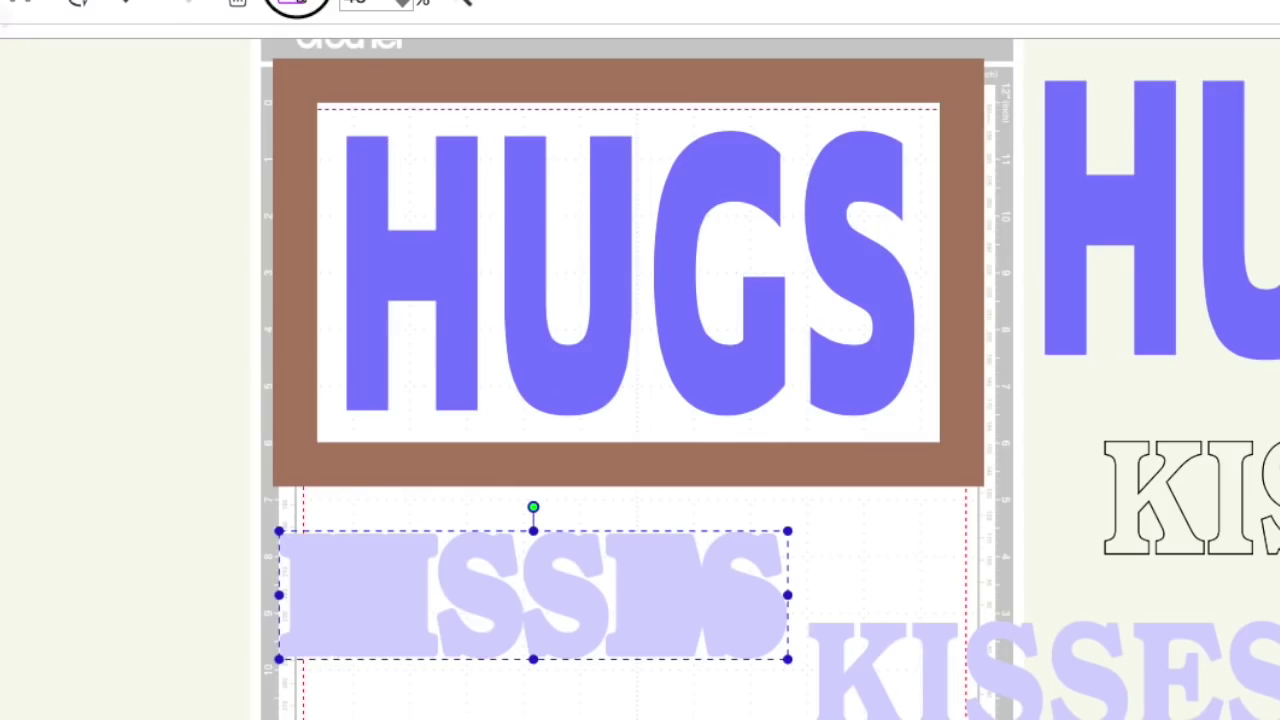
# - Remove the fill from the KISSES offset shape and shift the outline fully inside the mat's cutting area
pyautogui.click(517, 102)
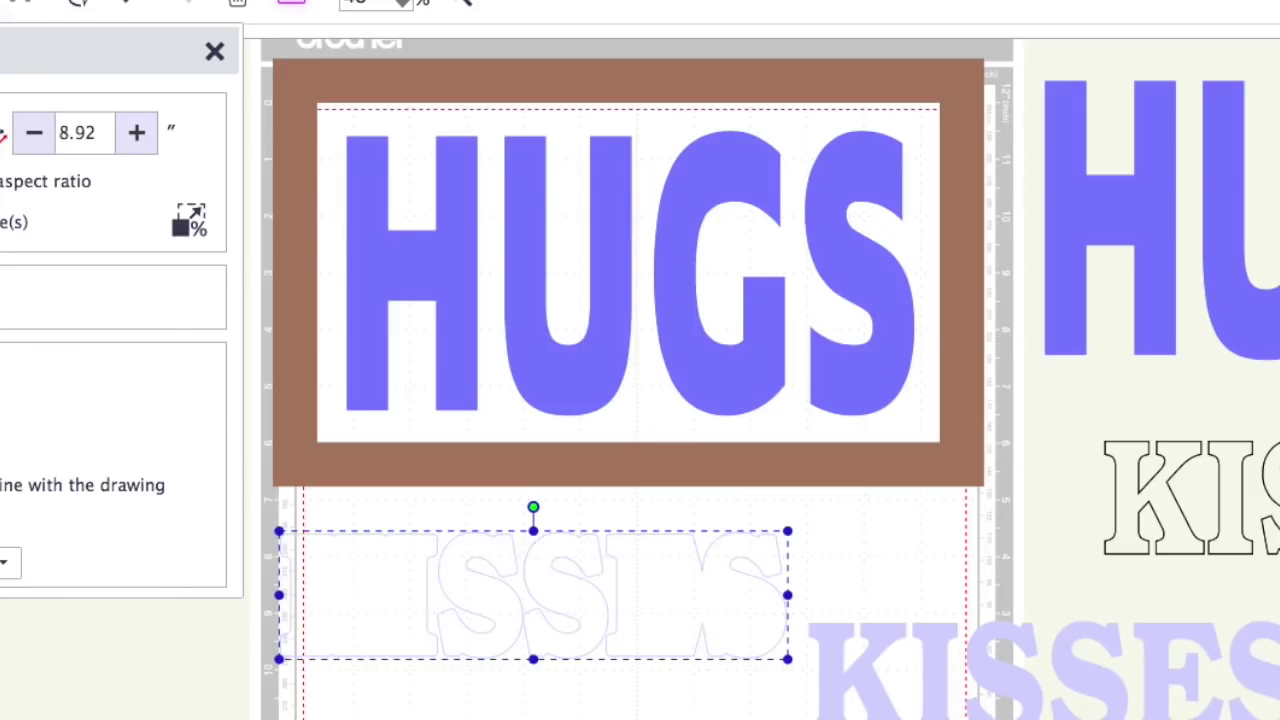
pyautogui.click(215, 52)
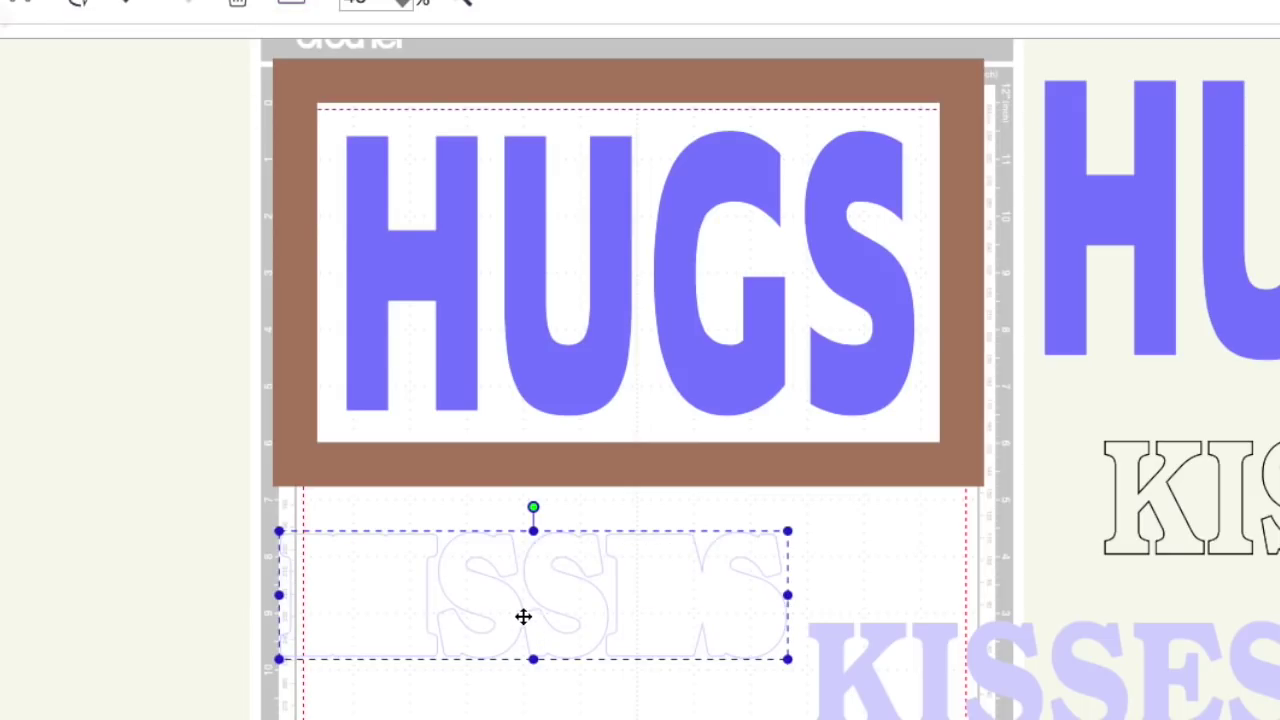
pyautogui.moveTo(523, 617); pyautogui.dragTo(573, 613)
# - Move the lavender KISSES text clear of the offset outline and place it just beneath that outline
pyautogui.moveTo(866, 706); pyautogui.dragTo(998, 717)
pyautogui.click(680, 686)
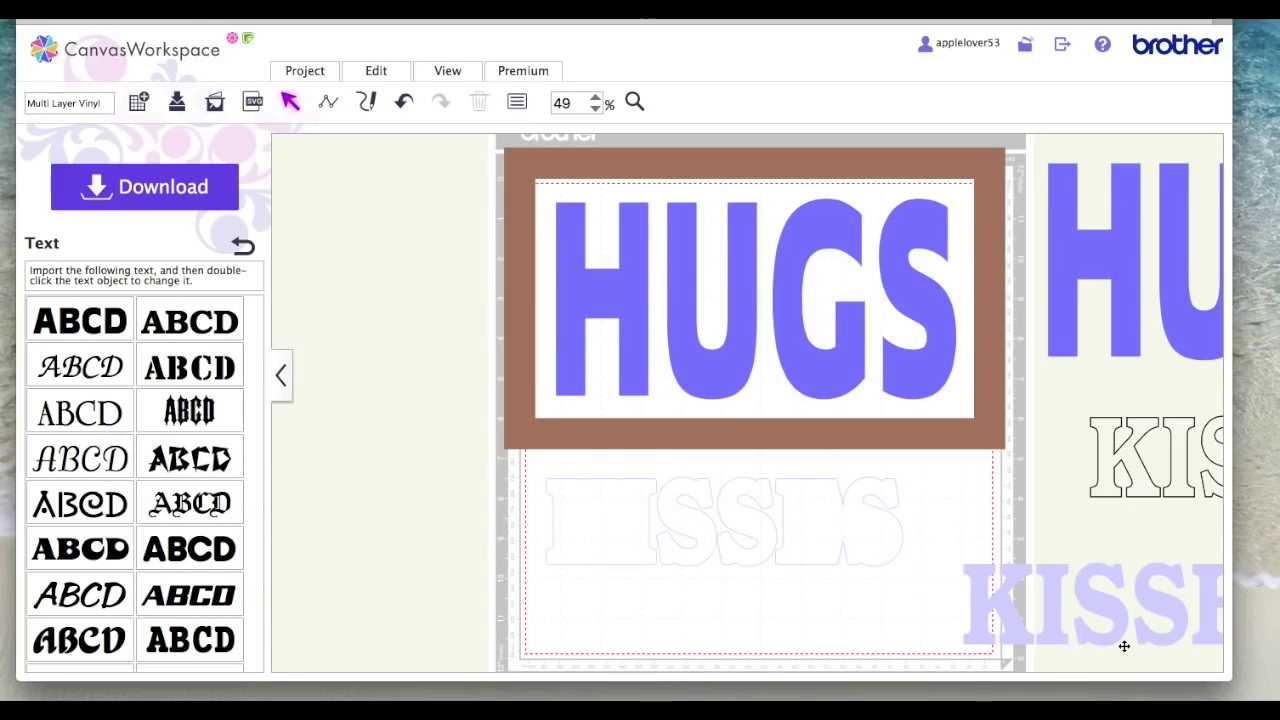
pyautogui.moveTo(1120, 609); pyautogui.dragTo(798, 648)
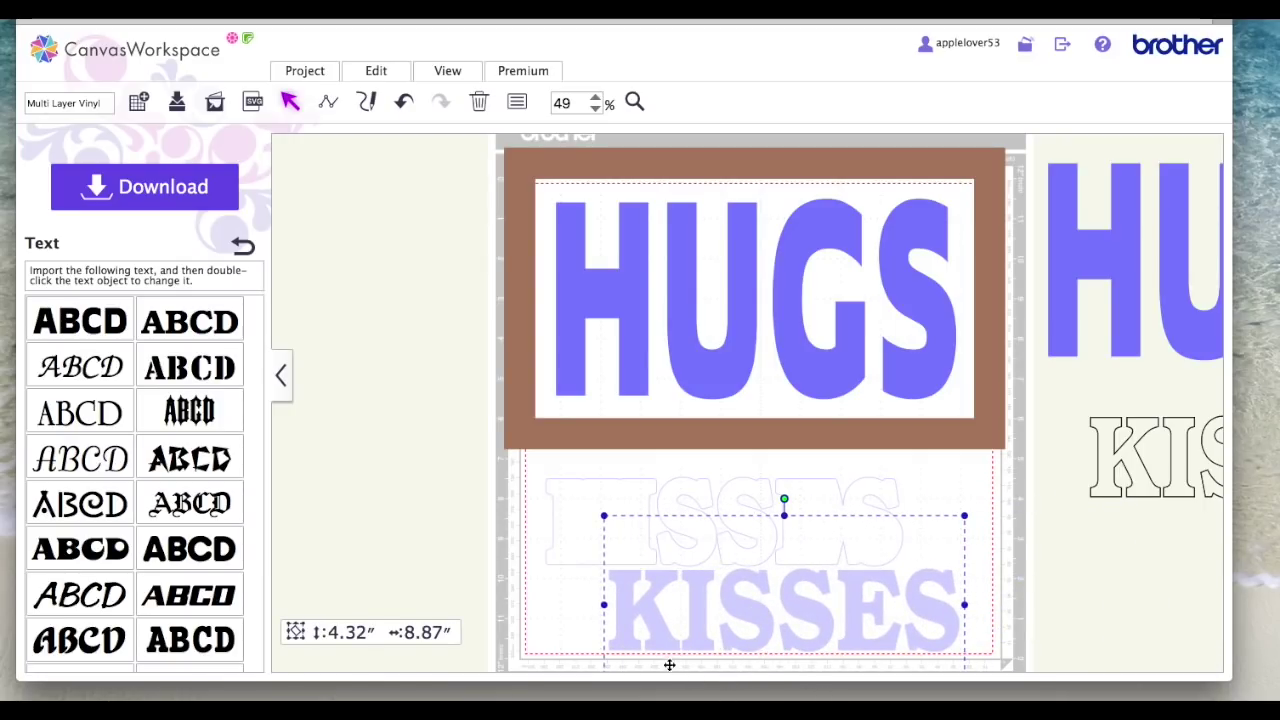
# - Delete the KISSES offset outline and place the lavender KISSES text below the frame, inside the mat's cutting area
pyautogui.moveTo(691, 623); pyautogui.dragTo(1043, 606)
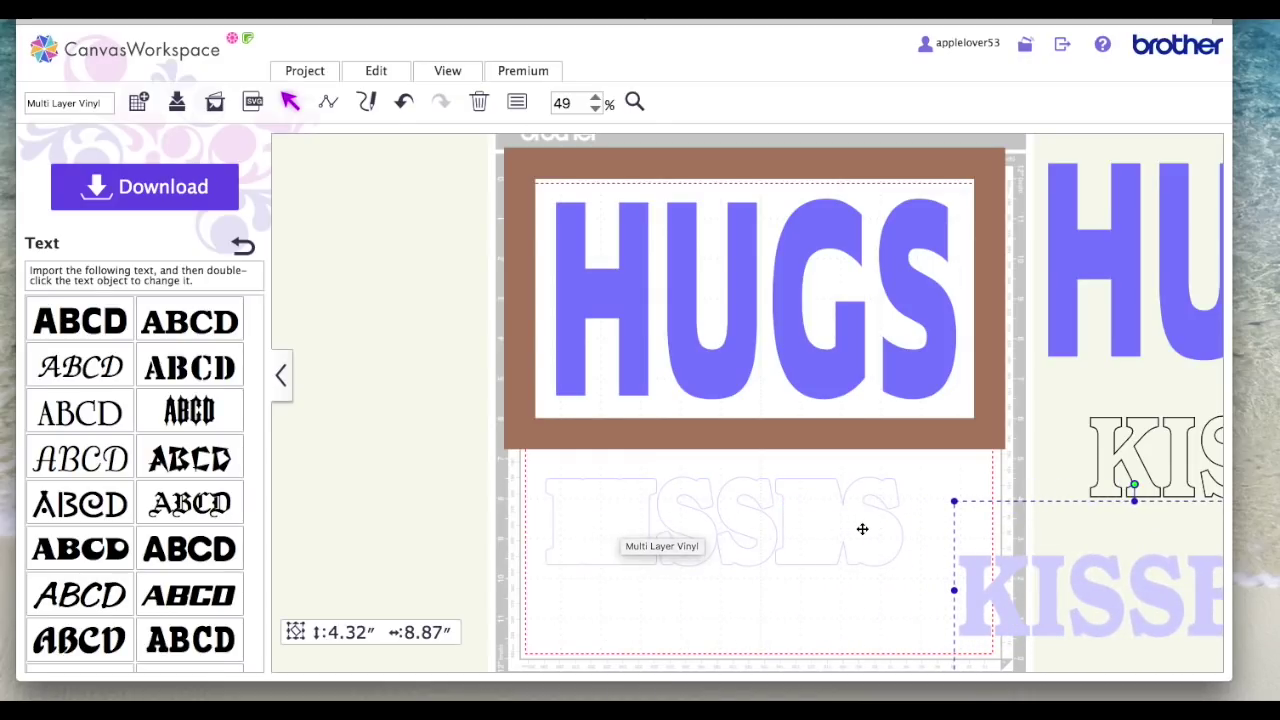
pyautogui.click(721, 537)
pyautogui.click(829, 500)
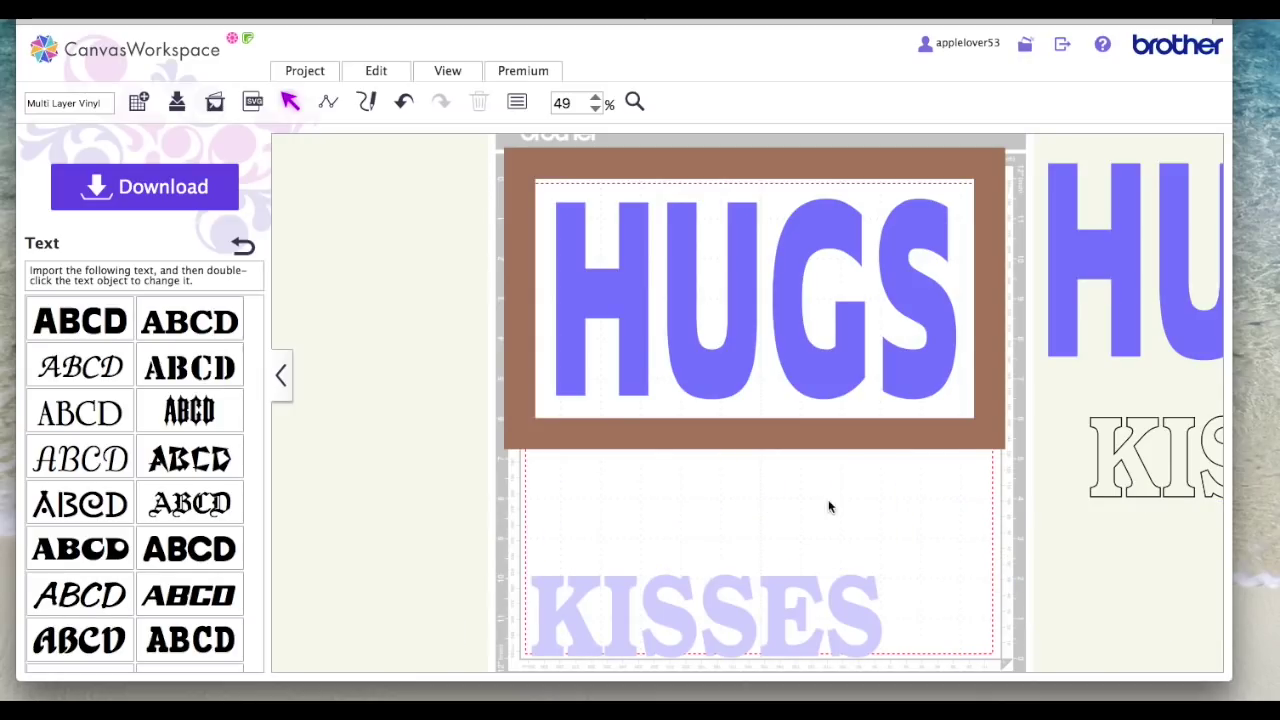
pyautogui.moveTo(786, 634); pyautogui.dragTo(802, 564)
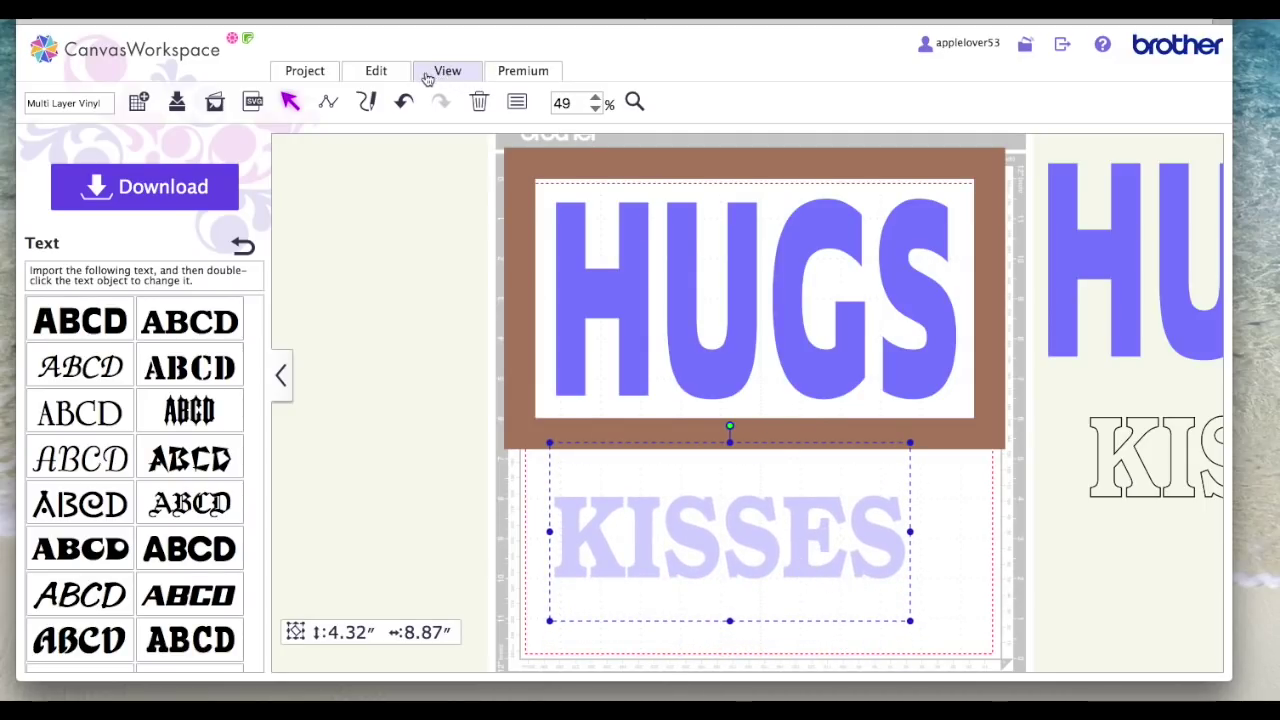
# - Create a 0.2 inch outward offset line with round corners around only the outer edge of the lavender KISSES text
pyautogui.click(392, 76)
pyautogui.click(640, 195)
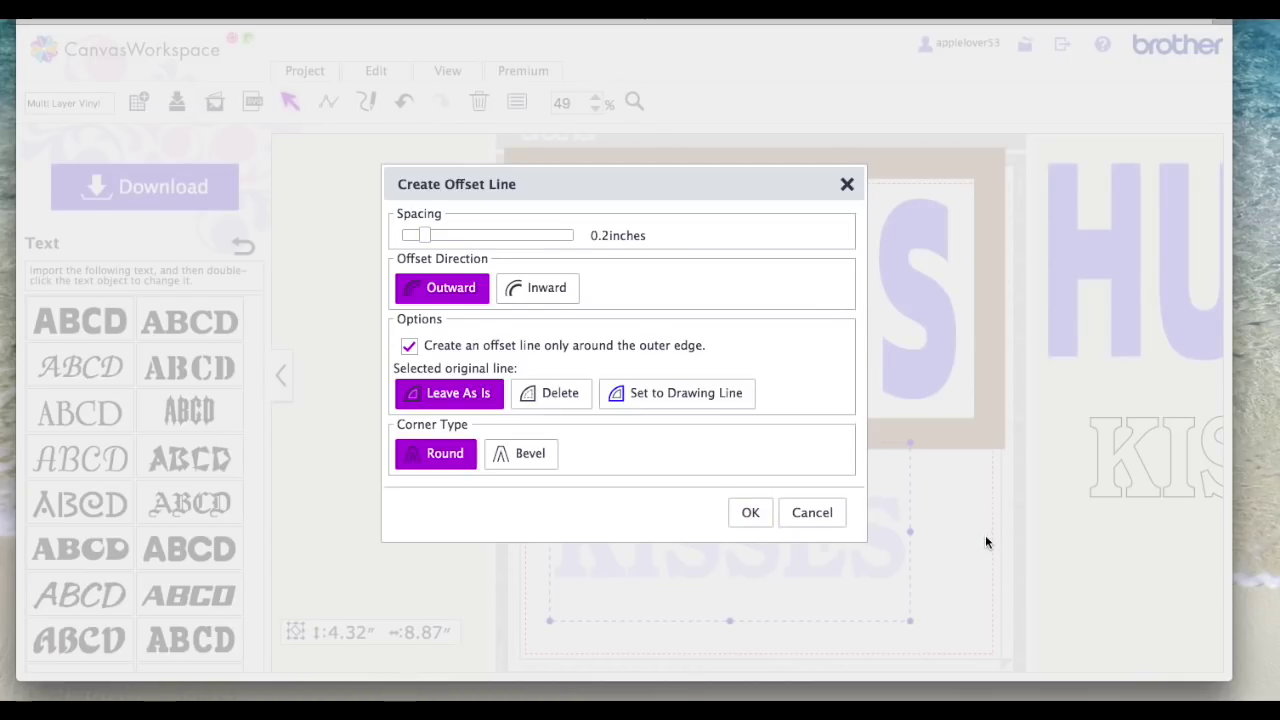
pyautogui.click(750, 513)
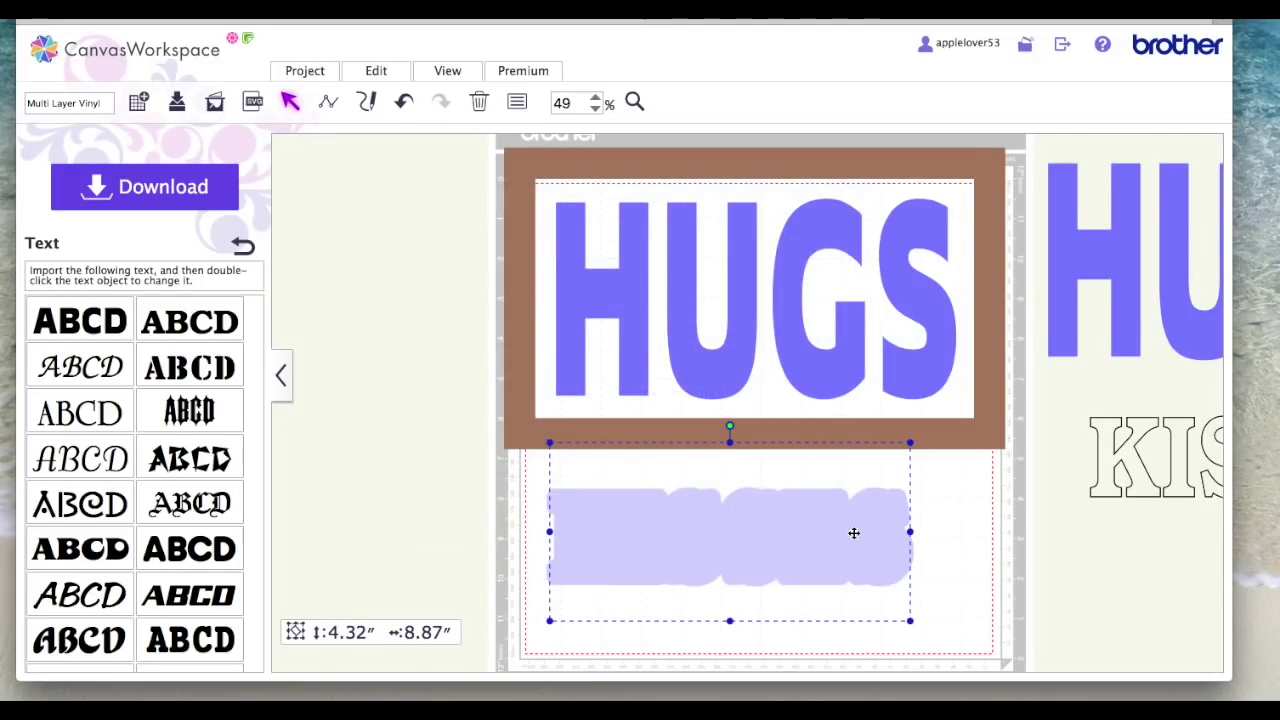
# - Separate the new offset shape from the KISSES text, setting the text beside the mat and the shape below the frame
pyautogui.moveTo(853, 532); pyautogui.dragTo(589, 514)
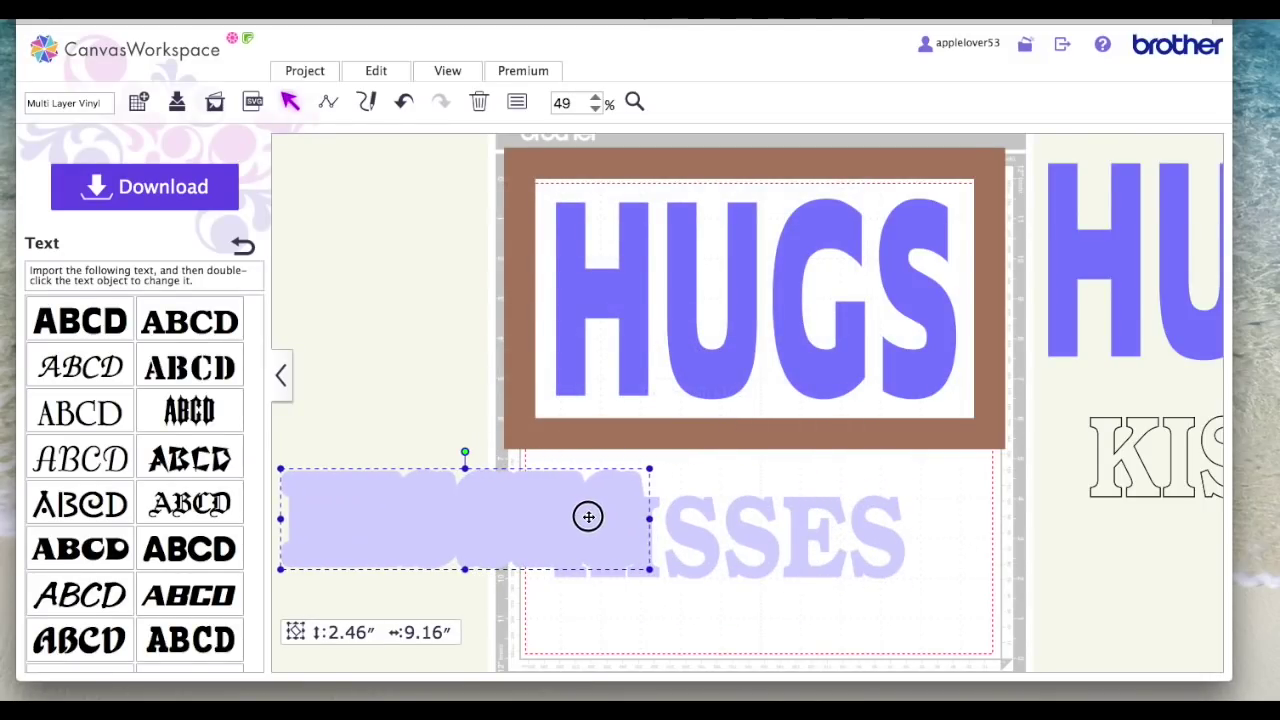
pyautogui.moveTo(752, 540); pyautogui.dragTo(1120, 563)
pyautogui.moveTo(620, 537); pyautogui.dragTo(843, 543)
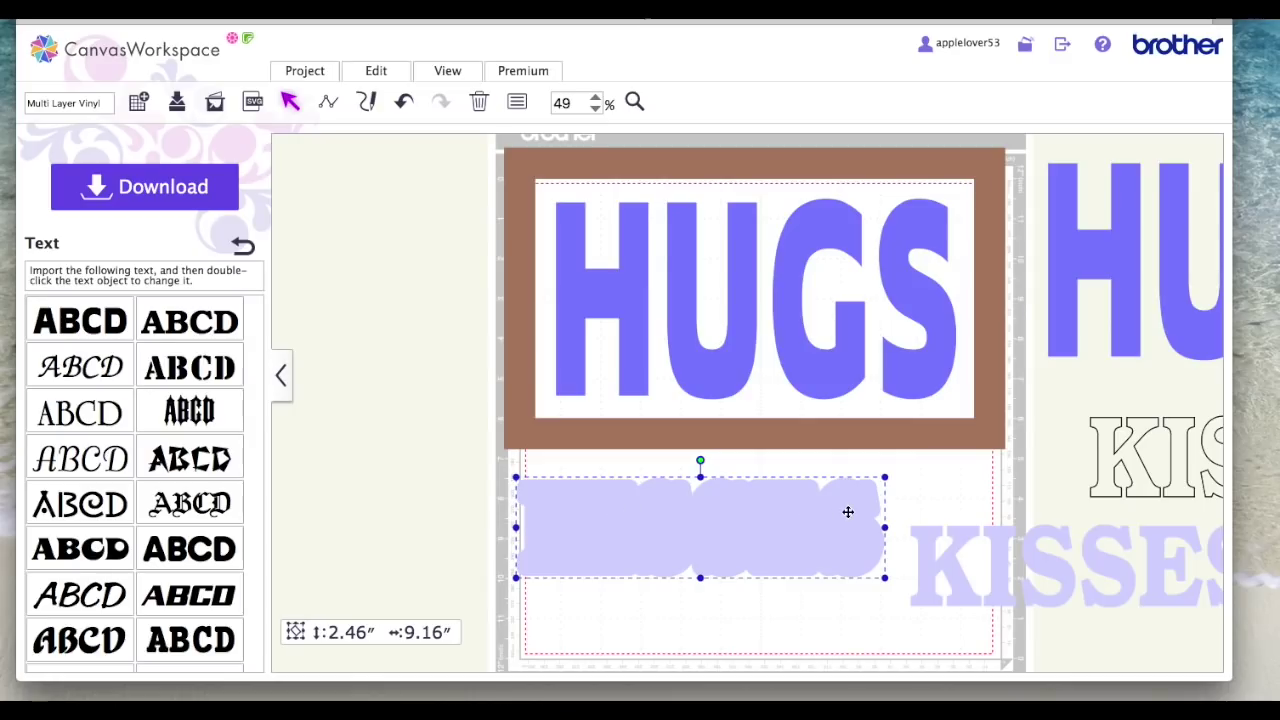
pyautogui.moveTo(693, 520)
pyautogui.mouseDown()
pyautogui.moveTo(717, 517)
pyautogui.moveTo(706, 520)
pyautogui.mouseUp()
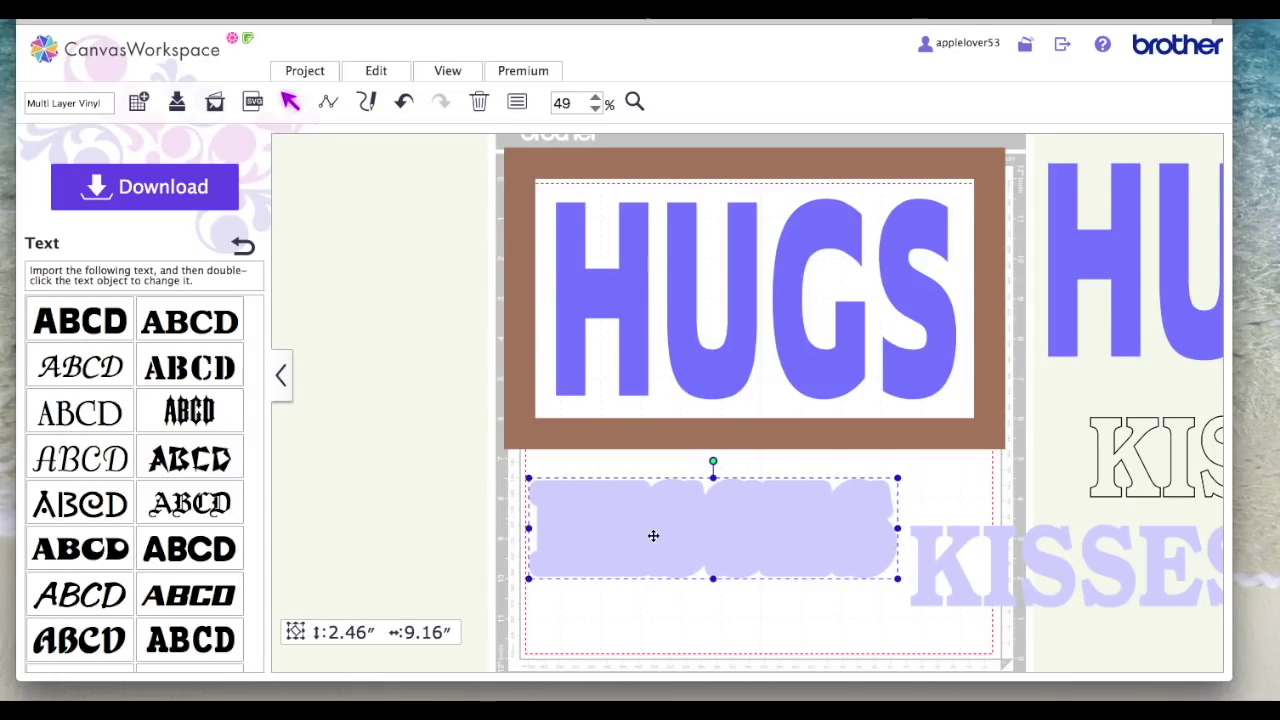
# - Remove the fill from the new offset shape and shift it slightly inward within the cutting area
pyautogui.click(517, 102)
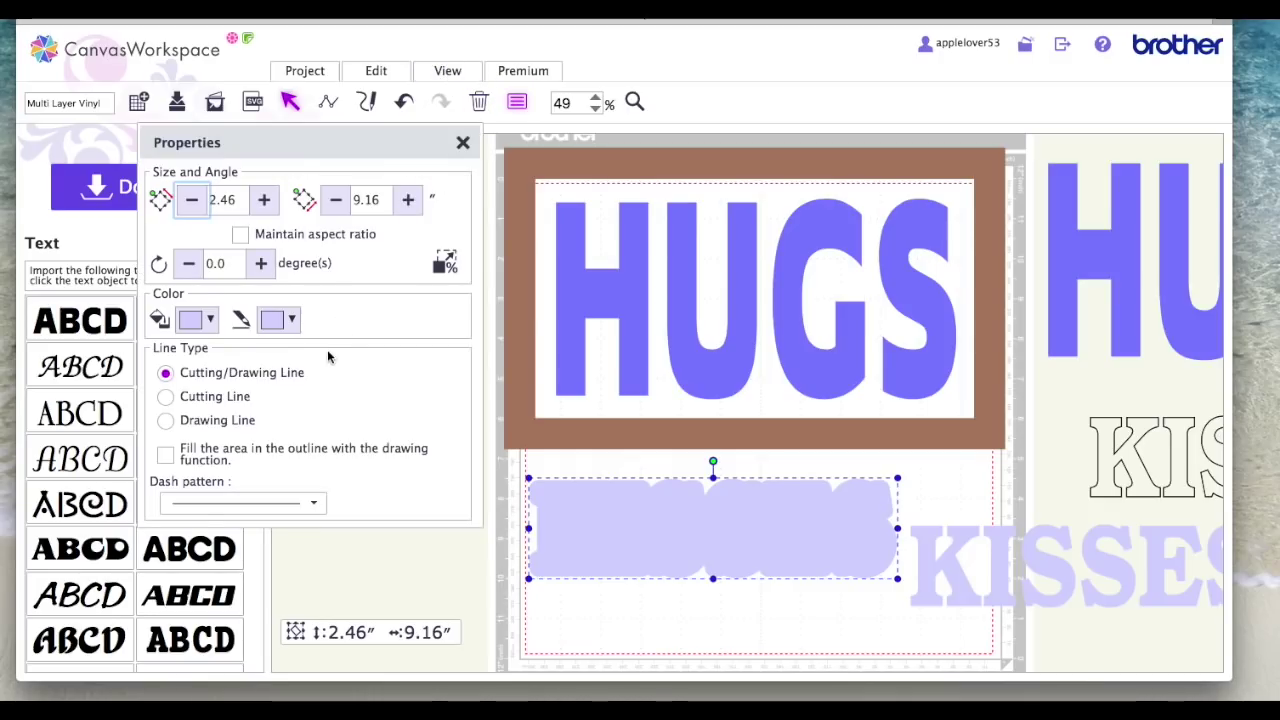
pyautogui.click(207, 319)
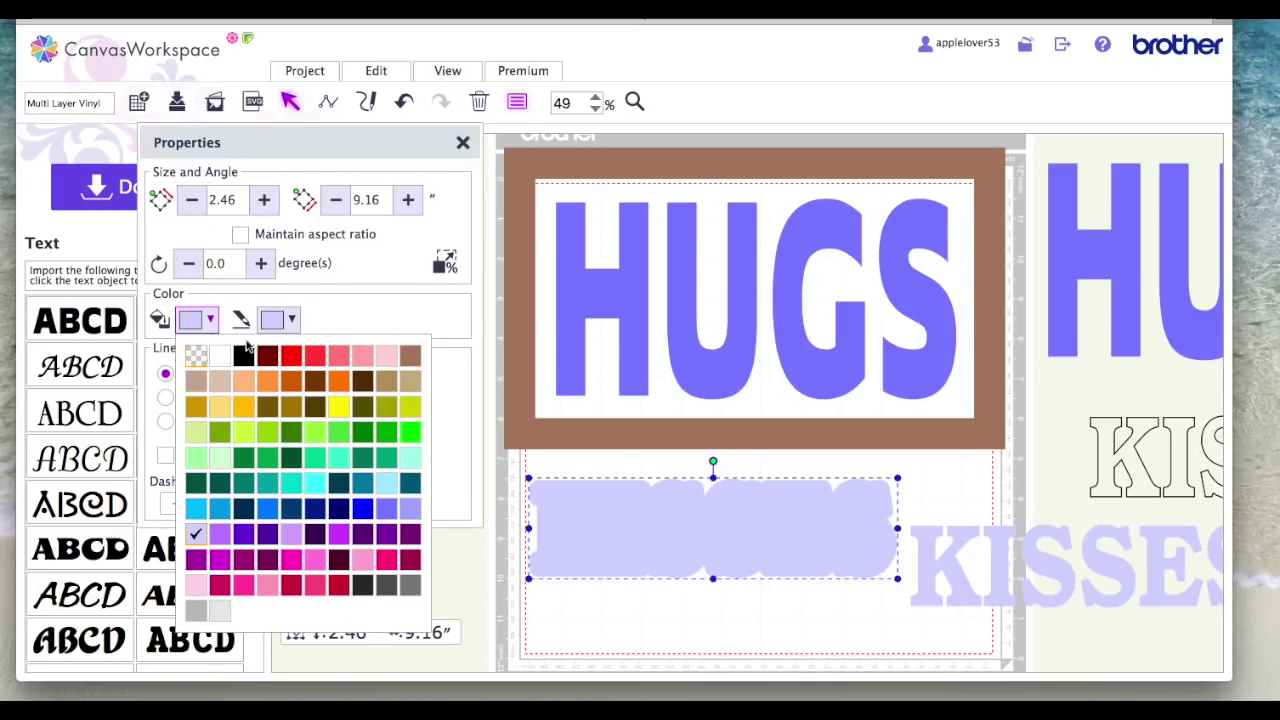
pyautogui.click(200, 364)
pyautogui.click(463, 143)
pyautogui.moveTo(706, 508); pyautogui.dragTo(720, 504)
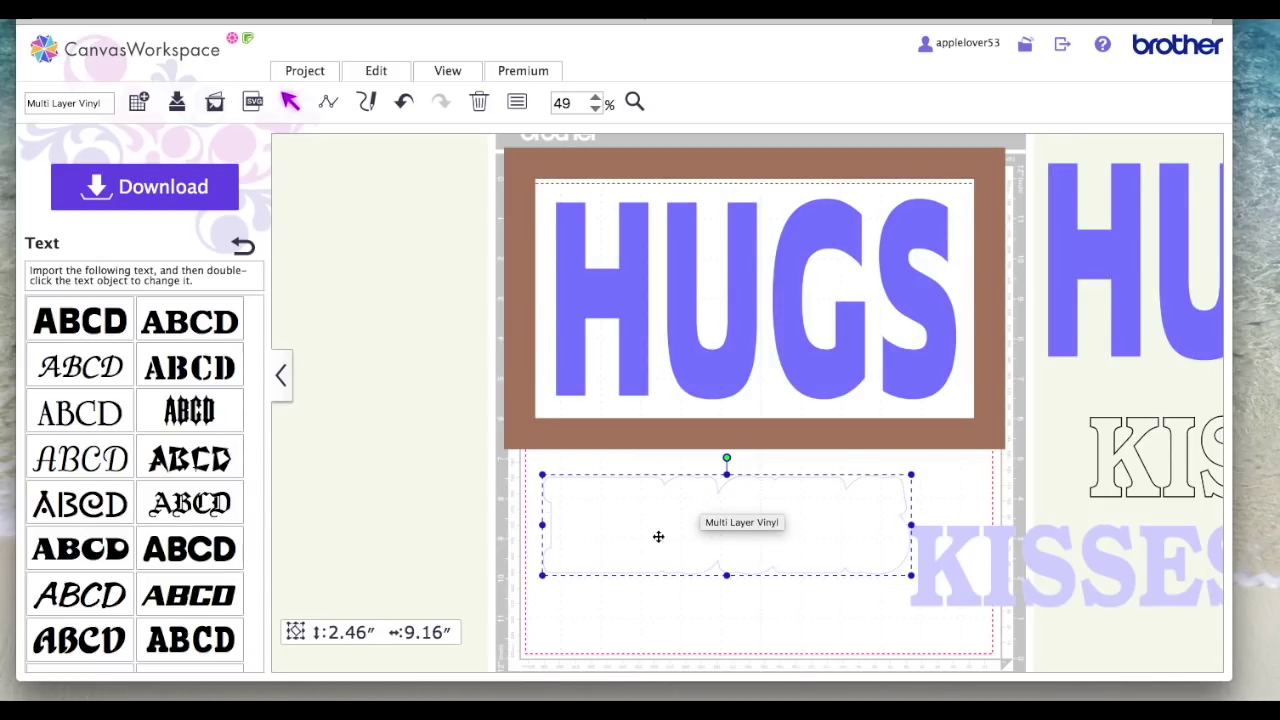
# - Move the brown frame off the mat and lay the KISSES offset outline across the middle of the HUGS lettering
pyautogui.moveTo(975, 422); pyautogui.dragTo(333, 440)
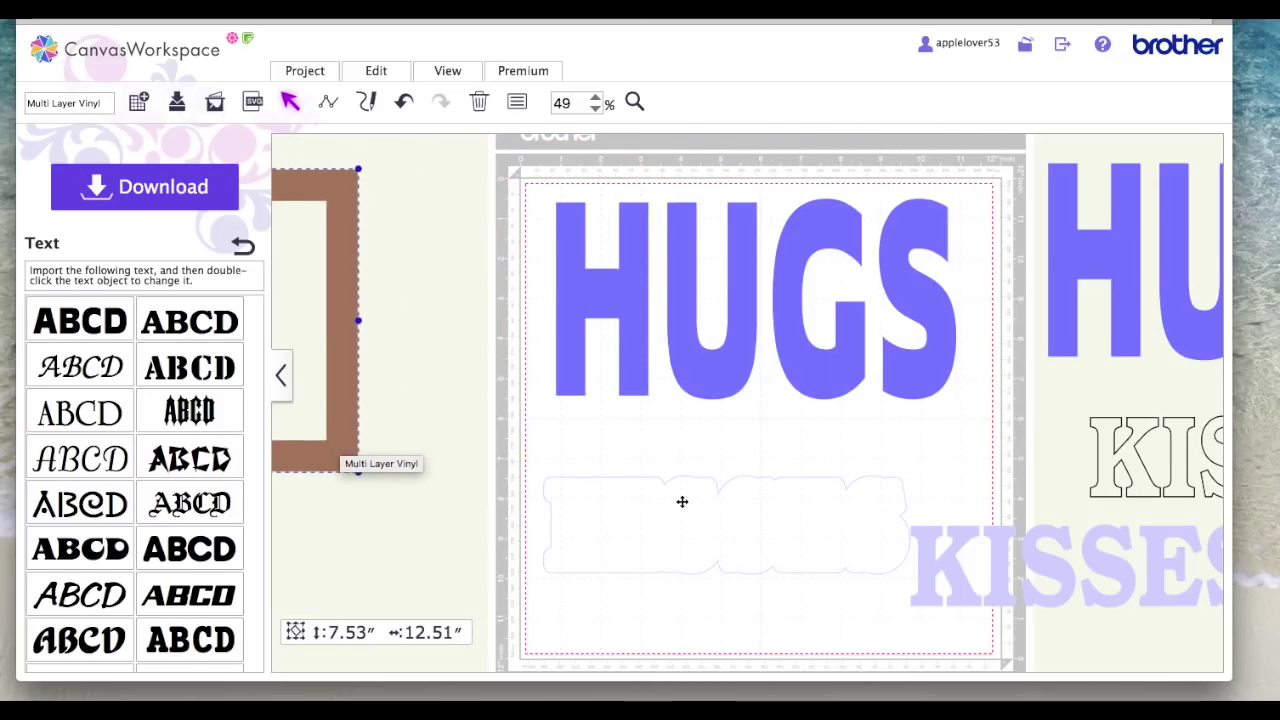
pyautogui.moveTo(789, 541); pyautogui.dragTo(809, 316)
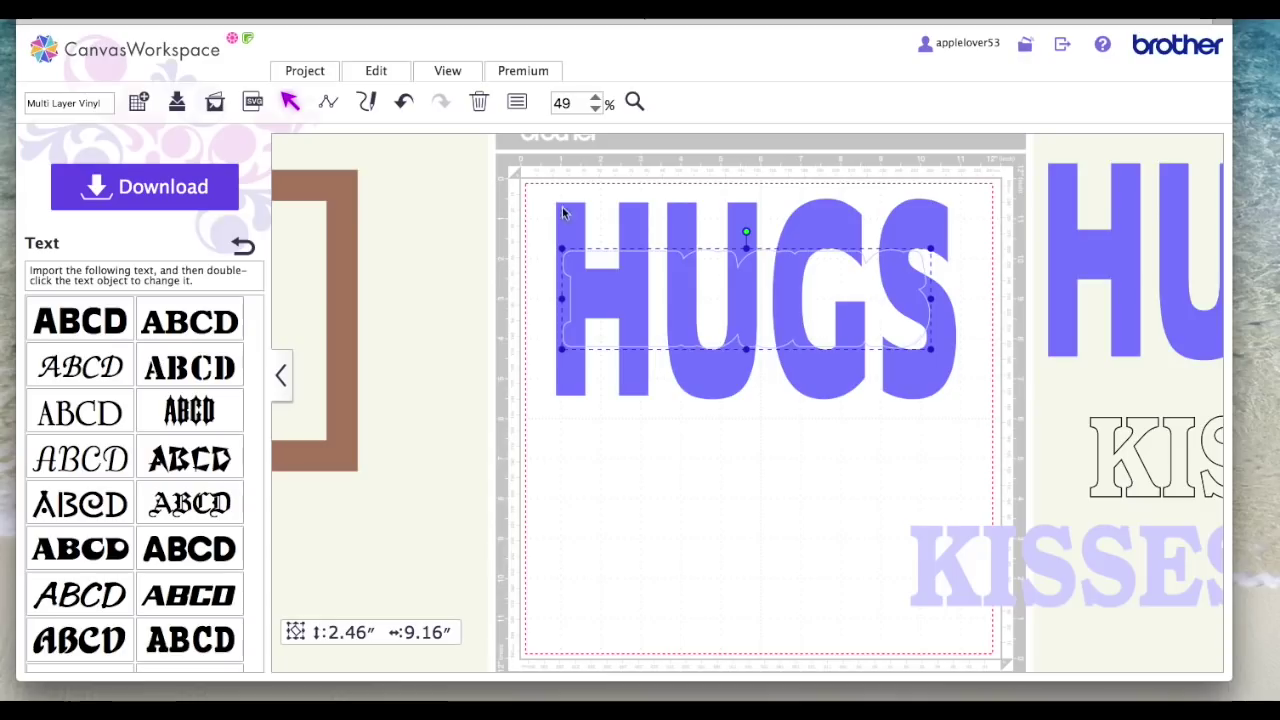
# - Fill the offset shape with lavender and fine-tune its position over the HUGS lettering
pyautogui.click(517, 102)
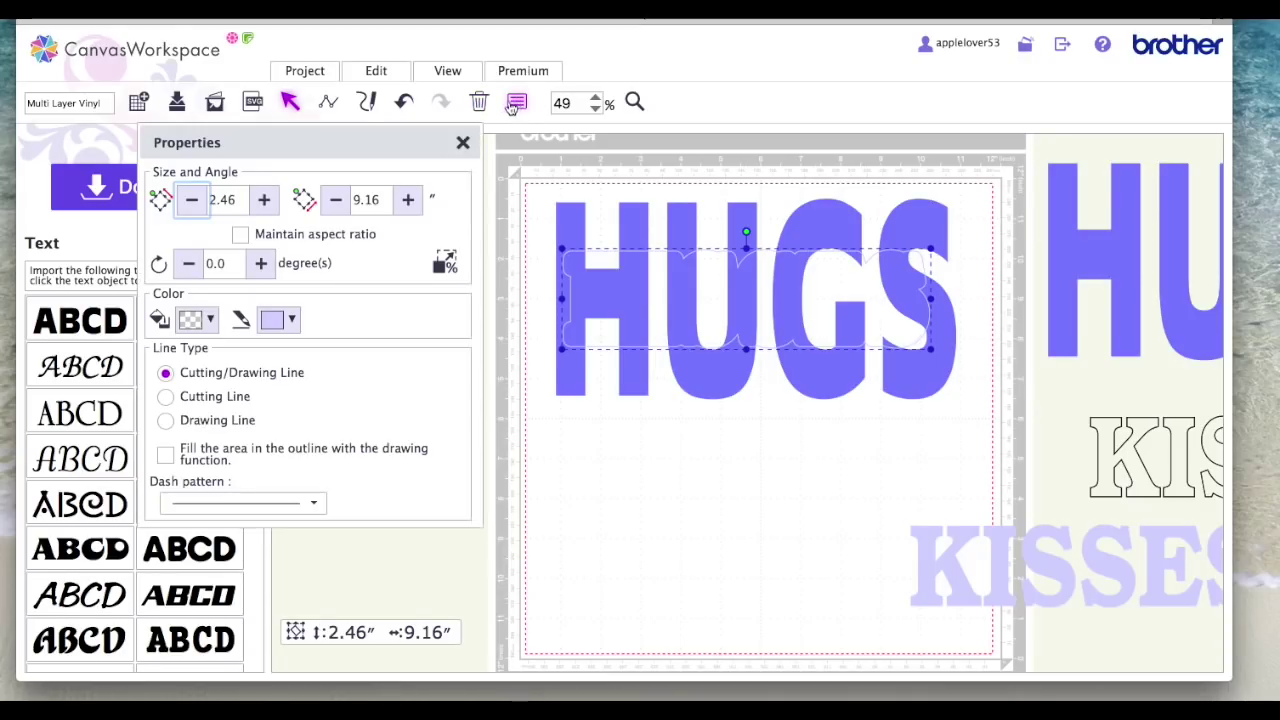
pyautogui.click(209, 320)
pyautogui.click(196, 530)
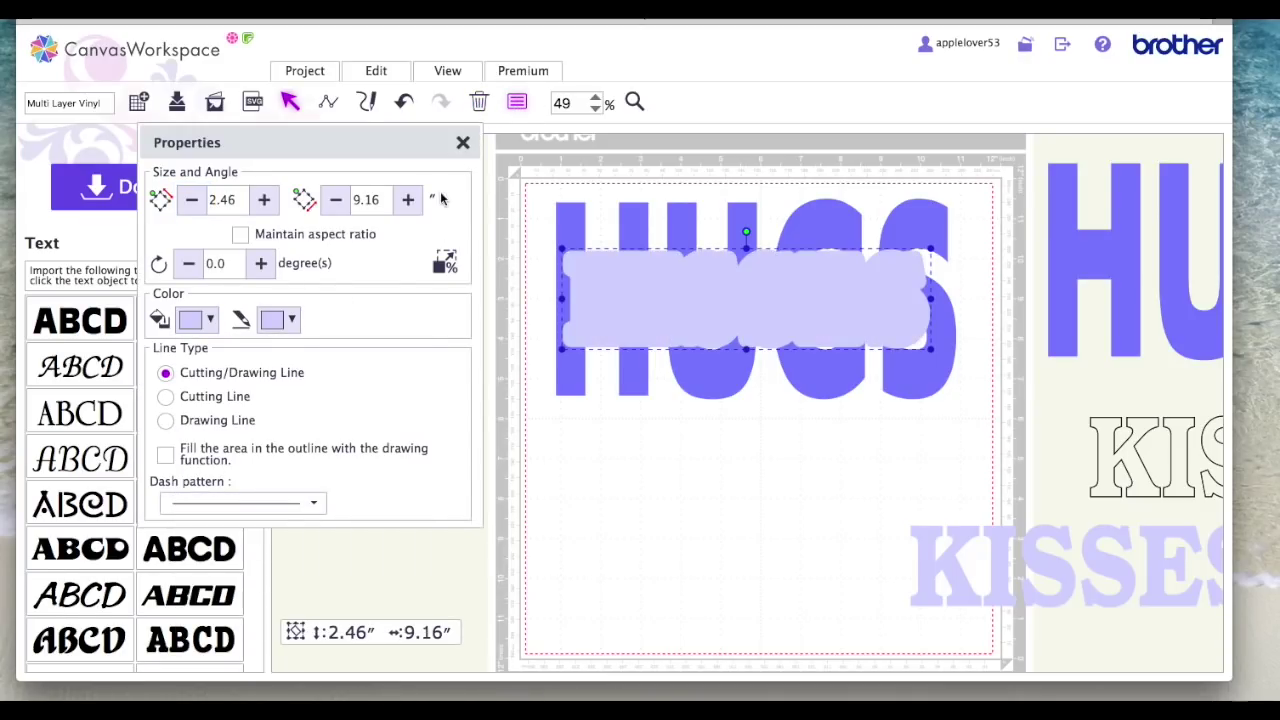
pyautogui.click(463, 142)
pyautogui.moveTo(787, 313); pyautogui.dragTo(789, 314)
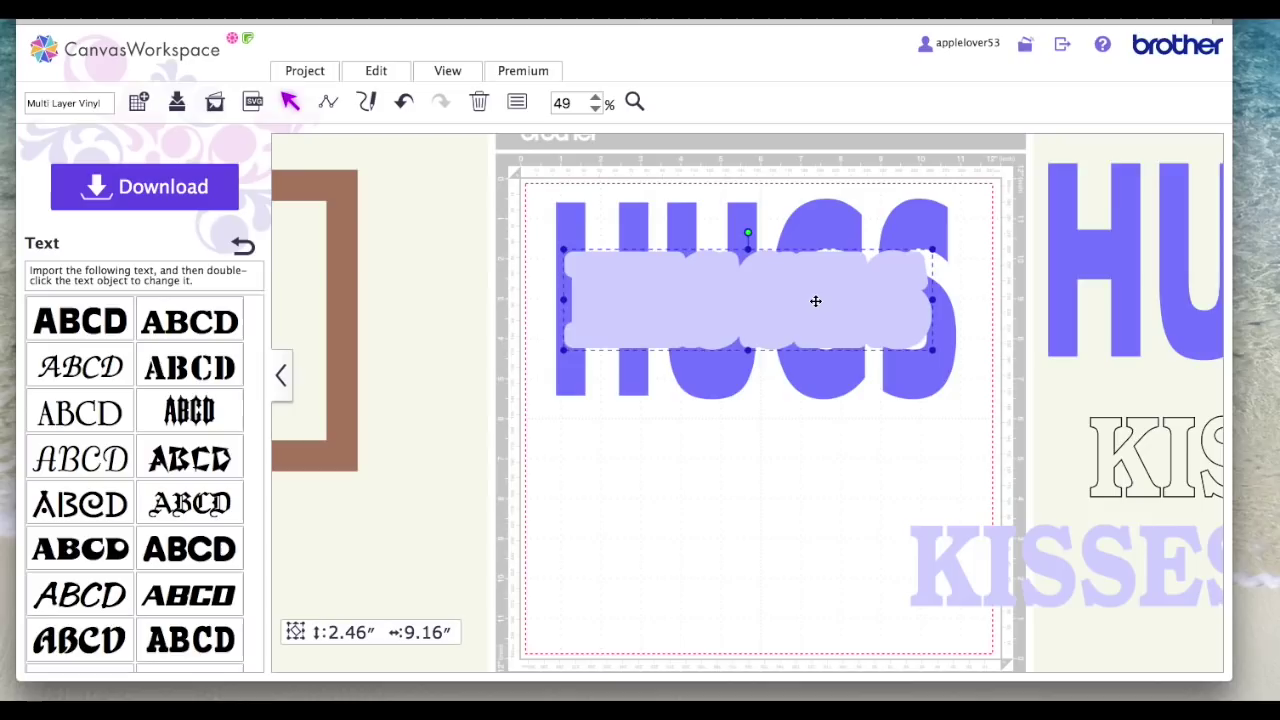
# - Subtract the lavender offset shape from the HUGS lettering on the mat
pyautogui.moveTo(988, 432); pyautogui.dragTo(700, 266)
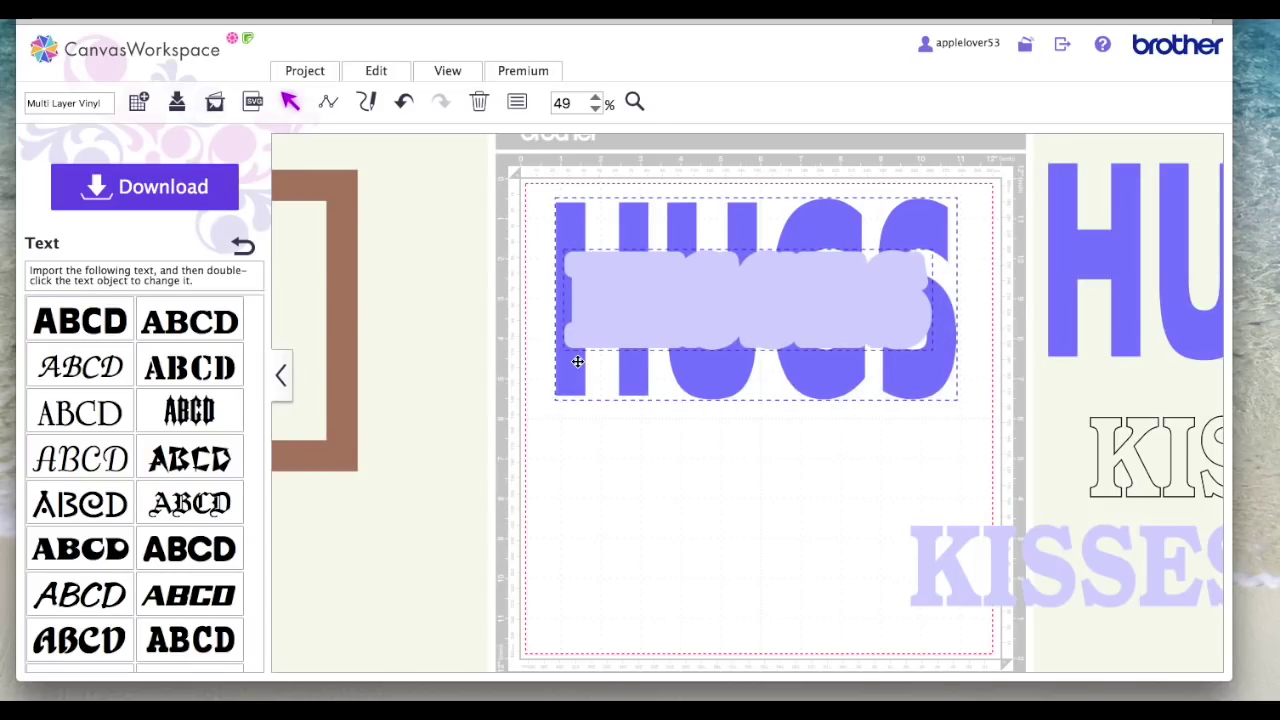
pyautogui.rightClick(676, 273)
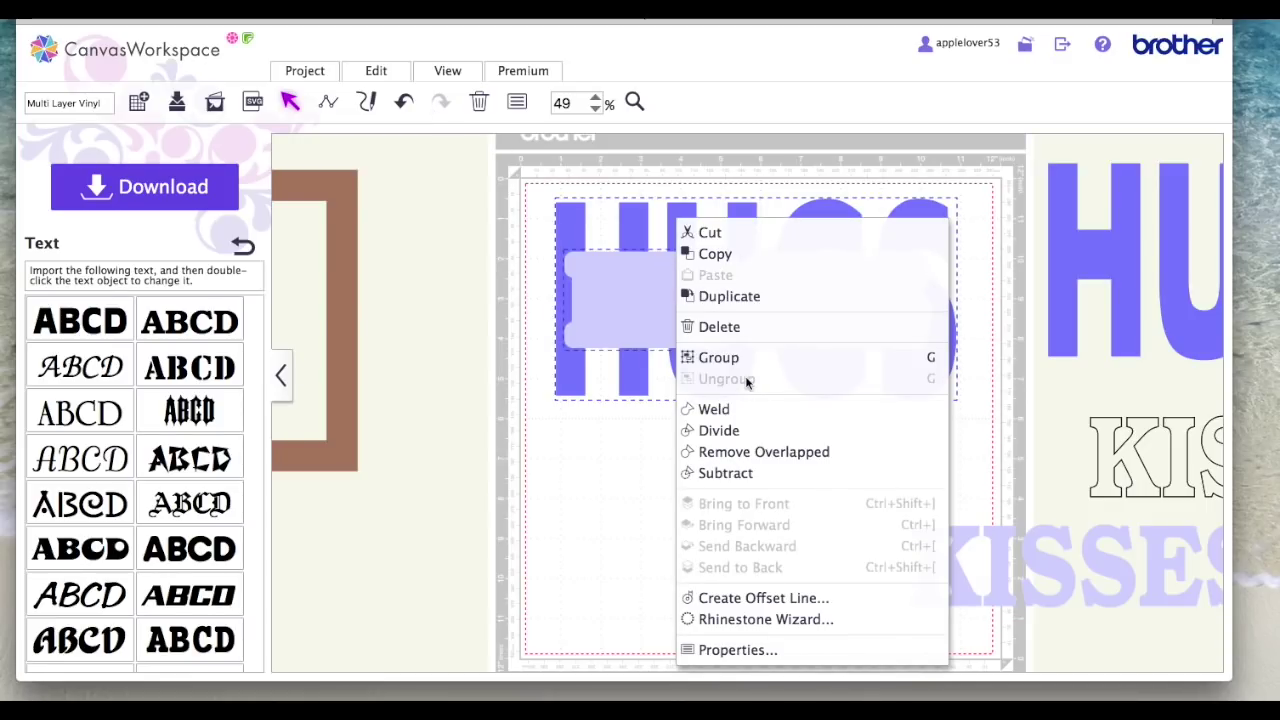
pyautogui.click(380, 72)
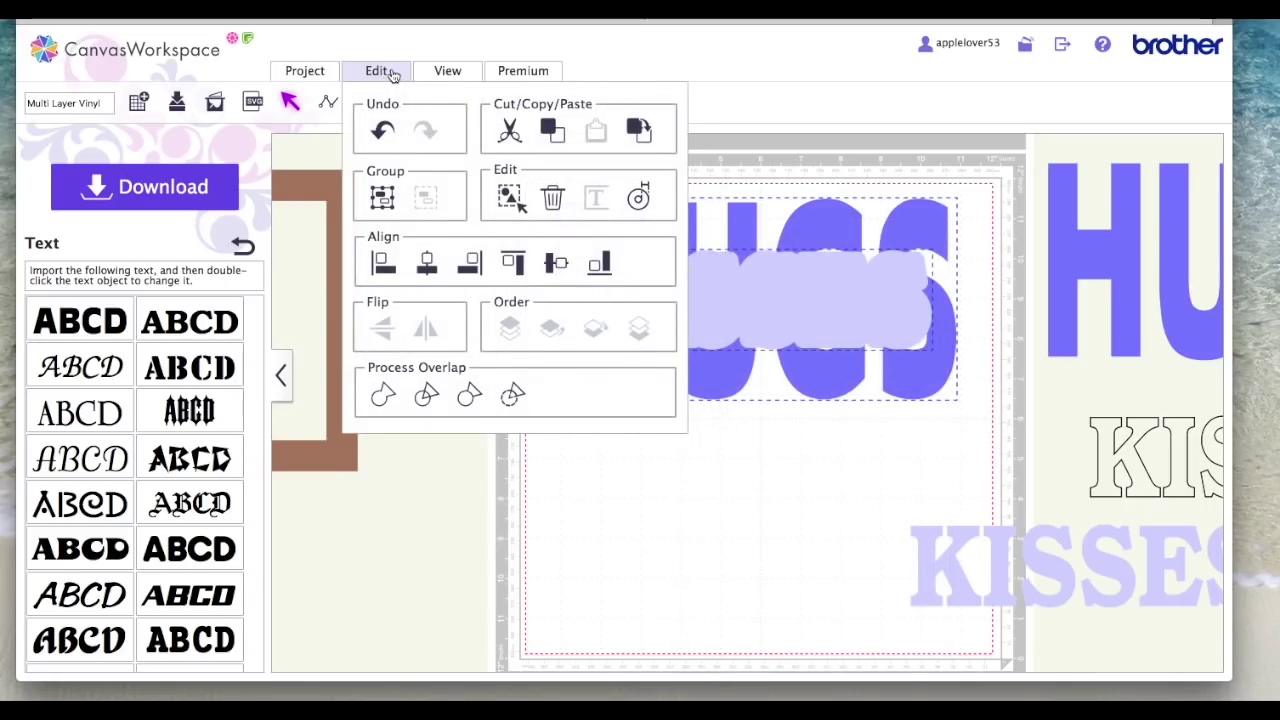
pyautogui.click(512, 395)
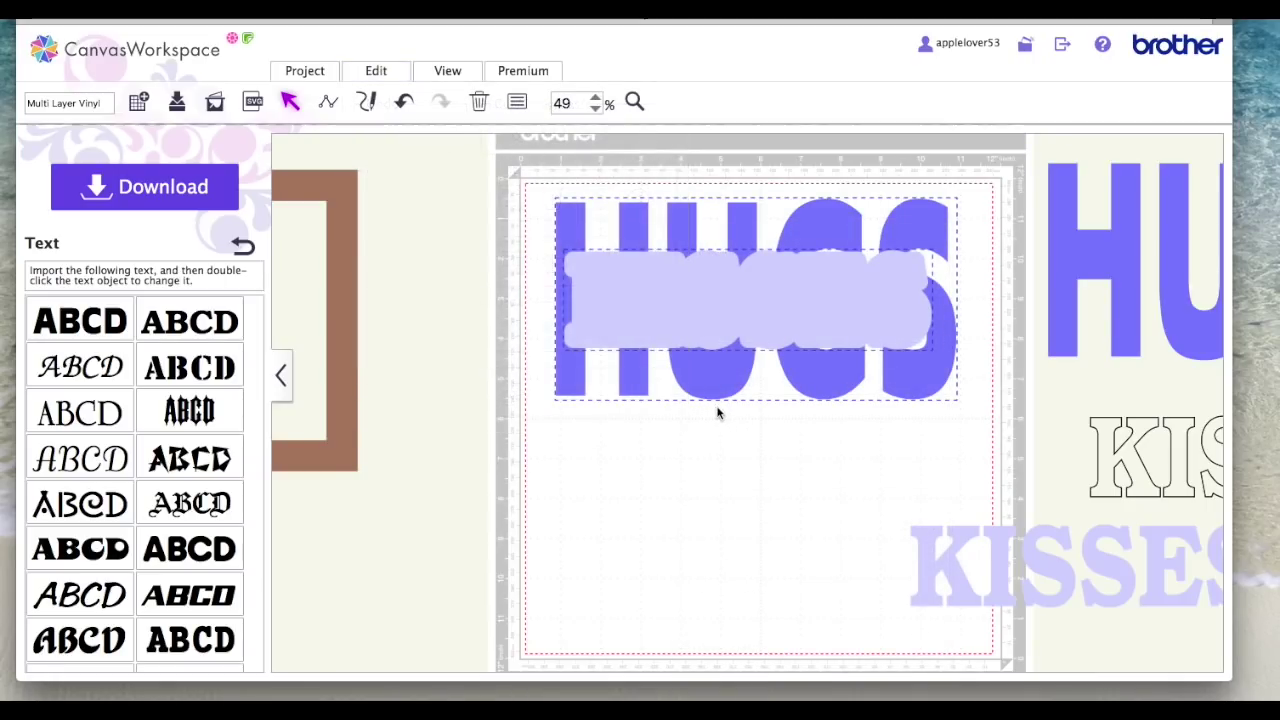
pyautogui.click(794, 362)
# - Place the lavender KISSES text inside the gap cut out of the HUGS lettering
pyautogui.moveTo(1040, 556); pyautogui.dragTo(729, 530)
pyautogui.moveTo(867, 571); pyautogui.dragTo(846, 334)
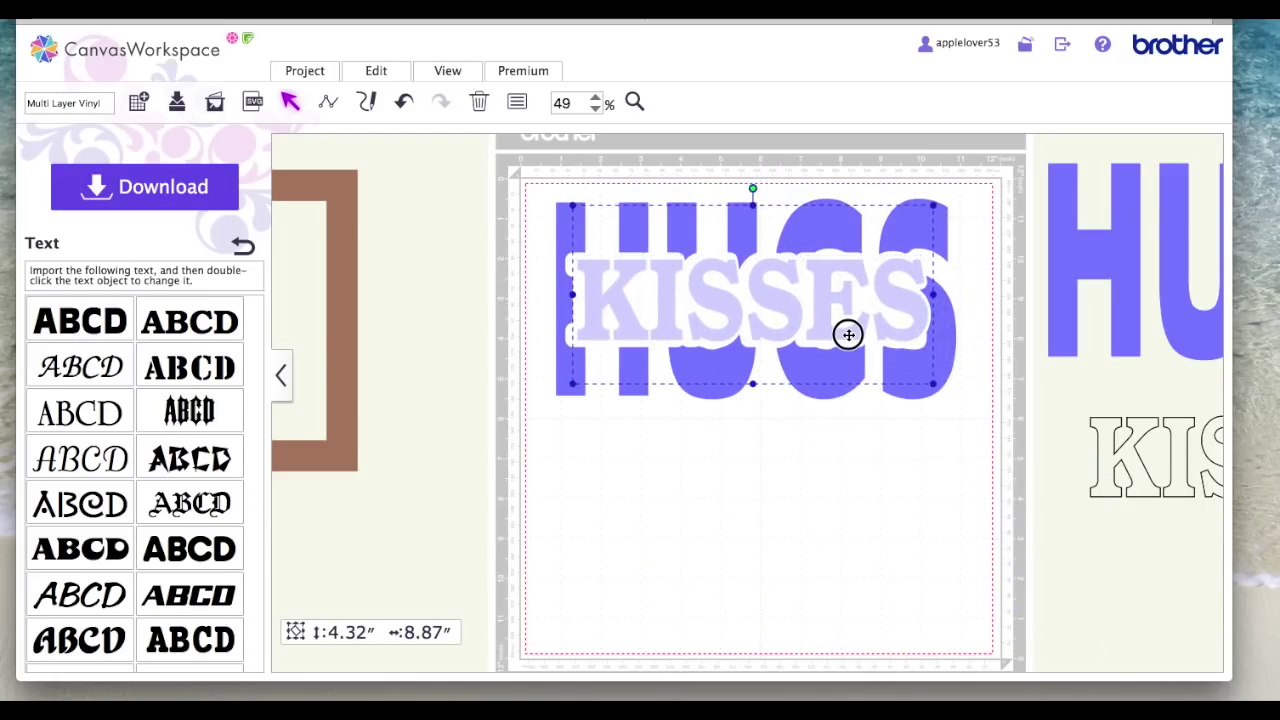
pyautogui.click(884, 462)
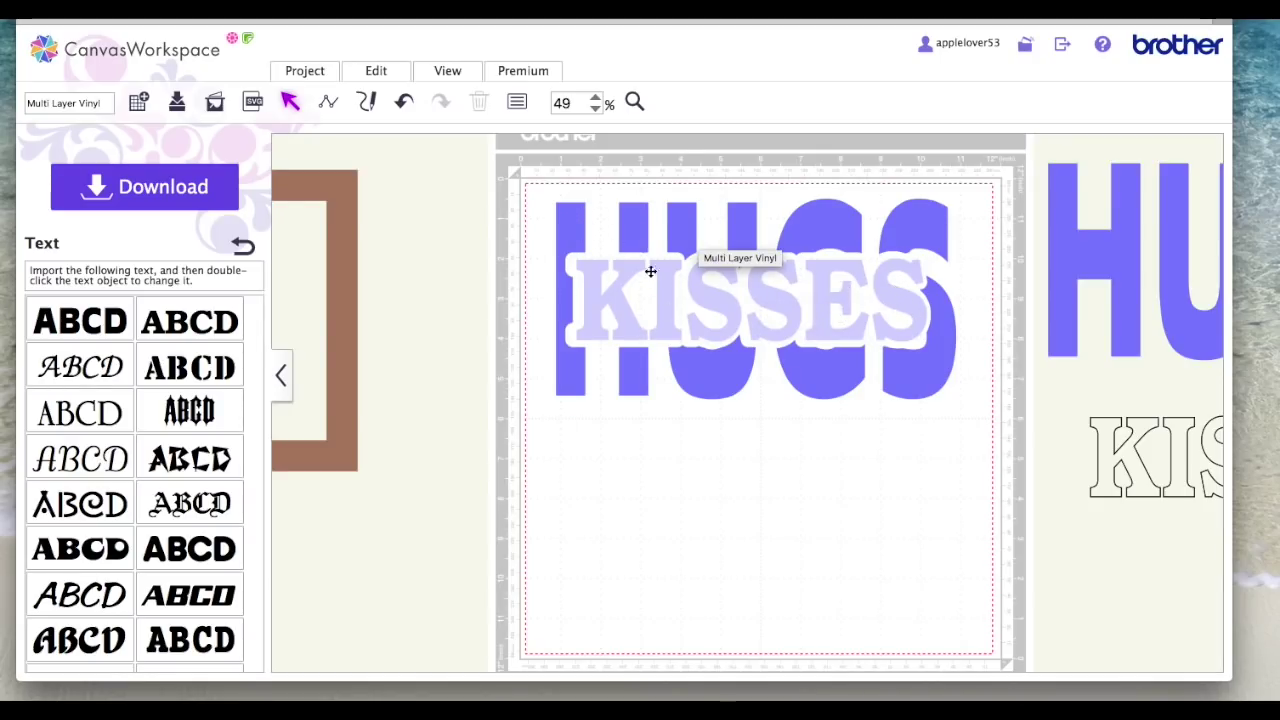
# - Group the cut-out HUGS lettering with the lavender KISSES text and move the group off the mat toward the frame
pyautogui.click(748, 320)
pyautogui.rightClick(808, 271)
pyautogui.click(880, 357)
pyautogui.moveTo(846, 220); pyautogui.dragTo(308, 282)
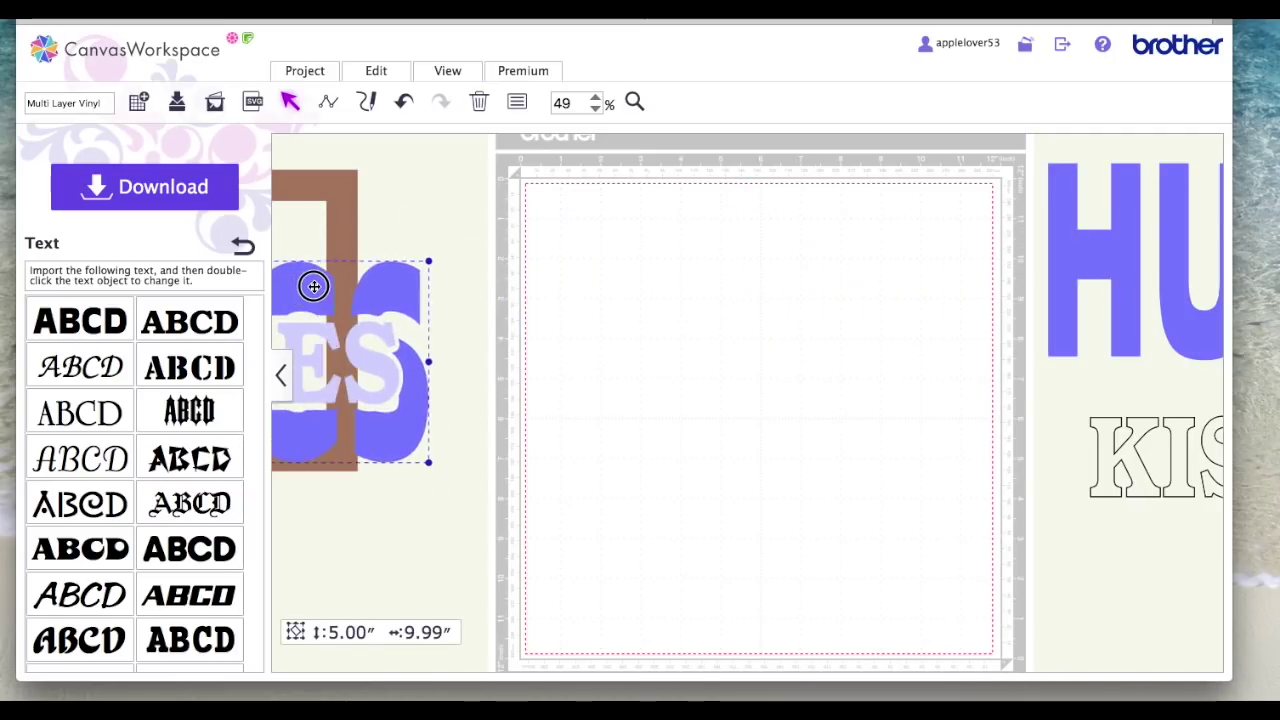
# - Bring the spare purple HUGS lettering and the unfilled KISSES text onto the mat, with KISSES below HUGS
pyautogui.moveTo(1131, 250); pyautogui.dragTo(631, 280)
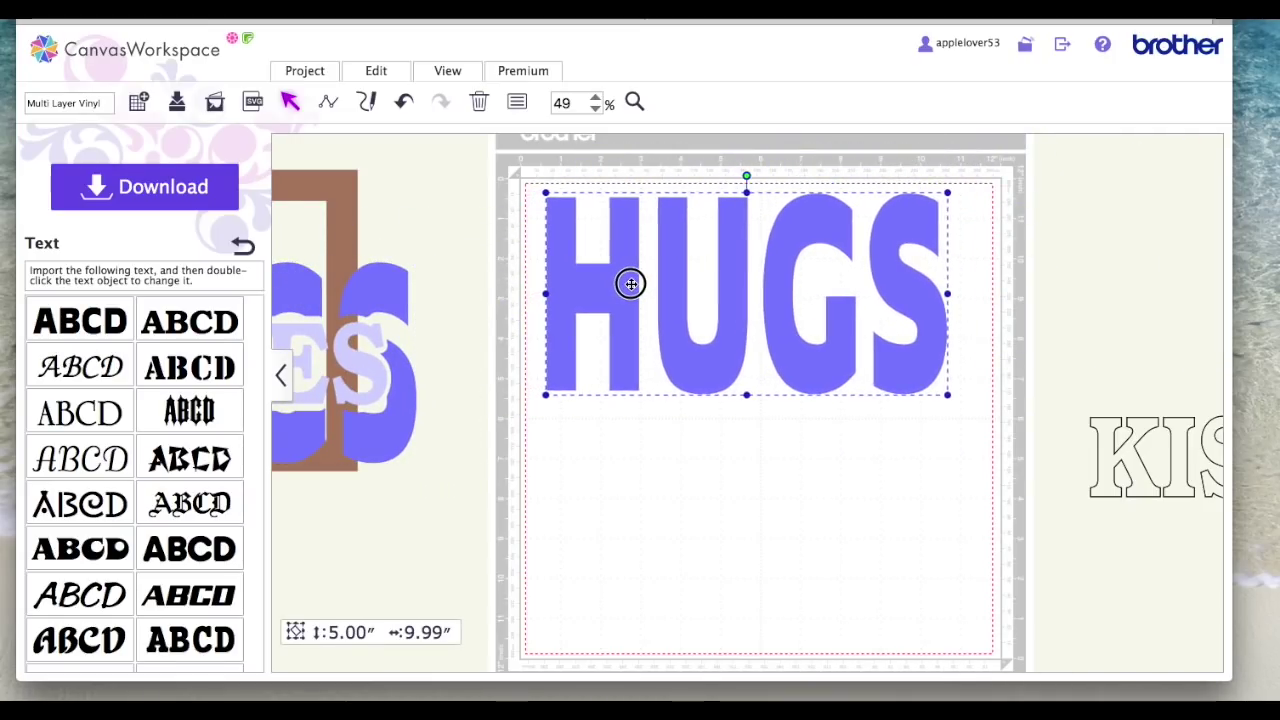
pyautogui.moveTo(1171, 436); pyautogui.dragTo(649, 477)
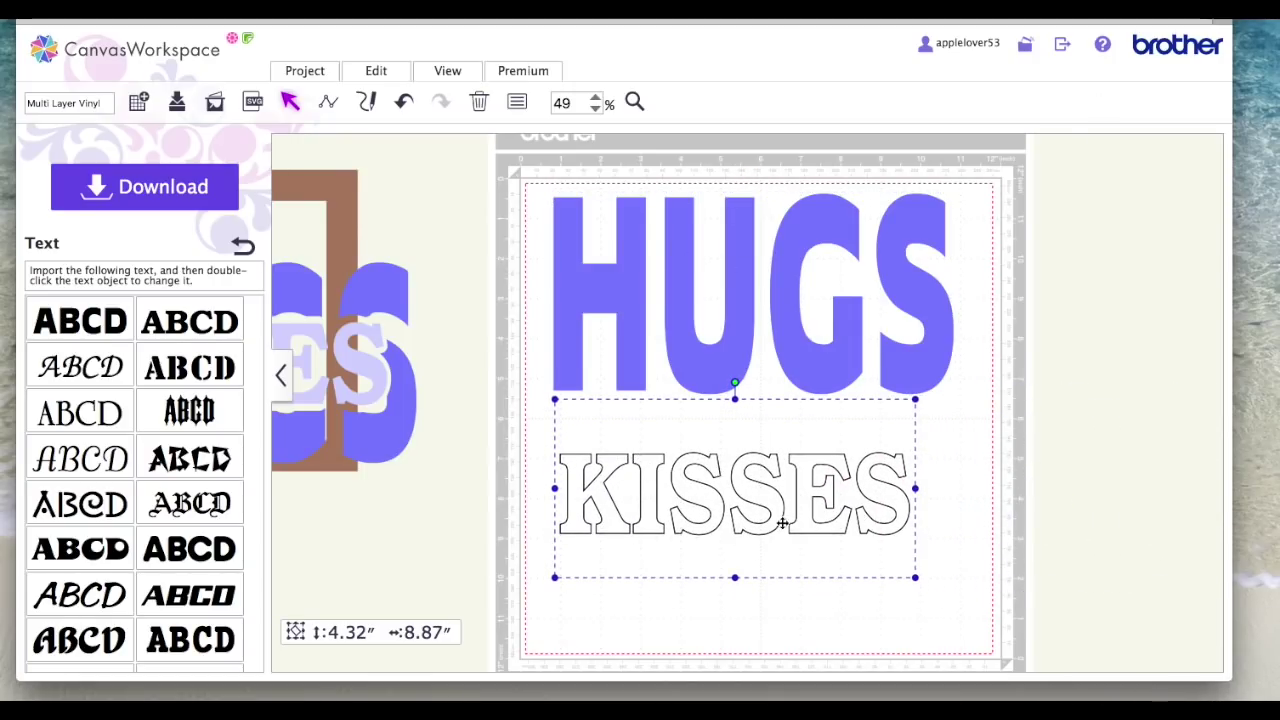
# - Divide the unfilled KISSES text into individually selectable letters
pyautogui.rightClick(851, 484)
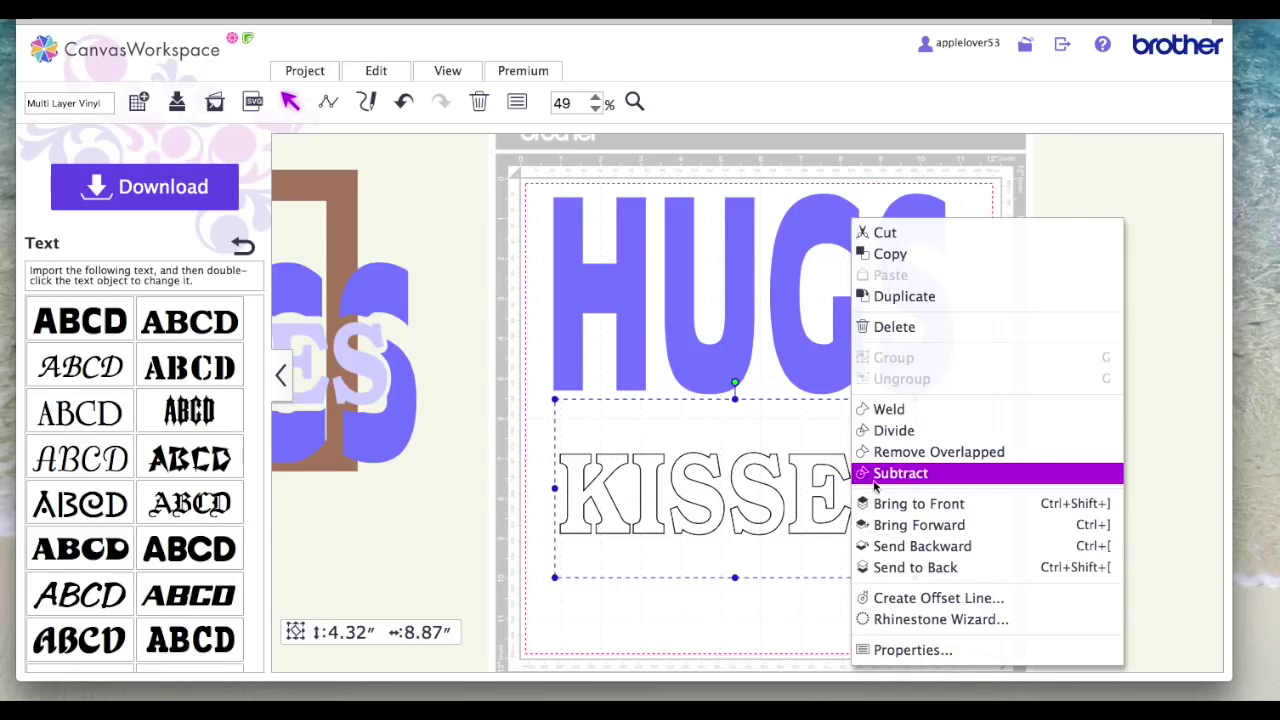
pyautogui.click(914, 430)
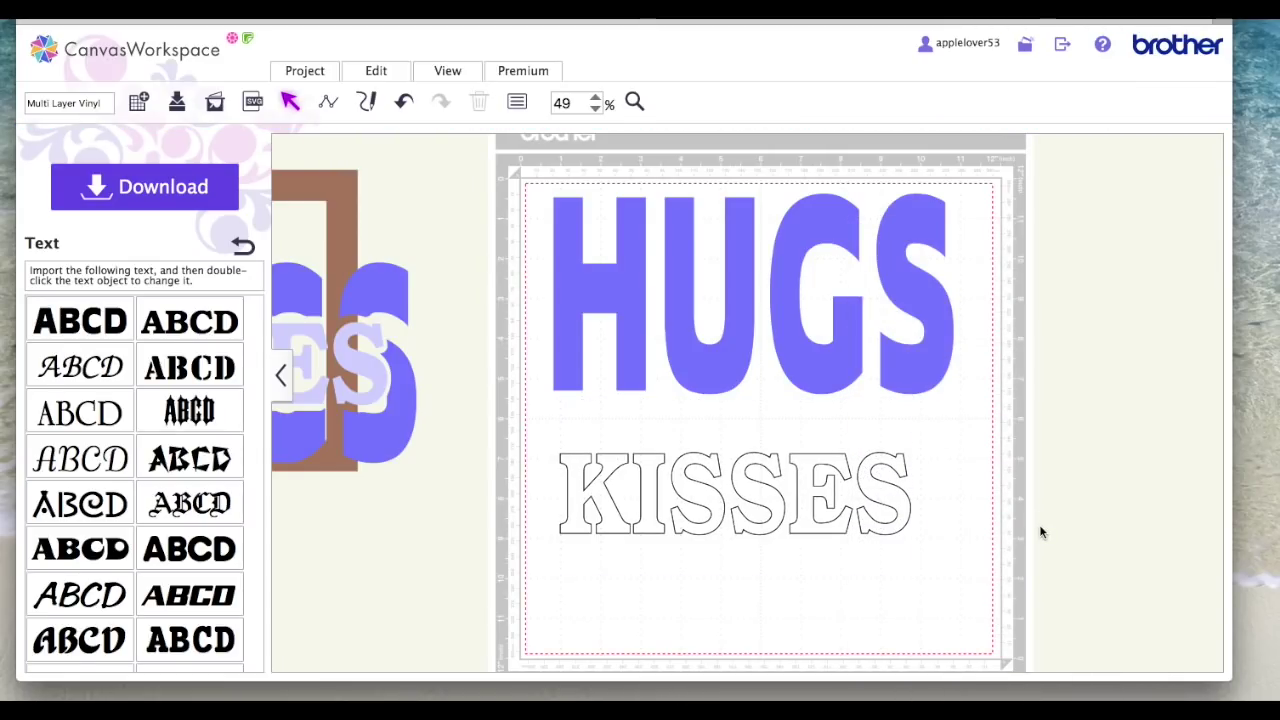
pyautogui.click(889, 503)
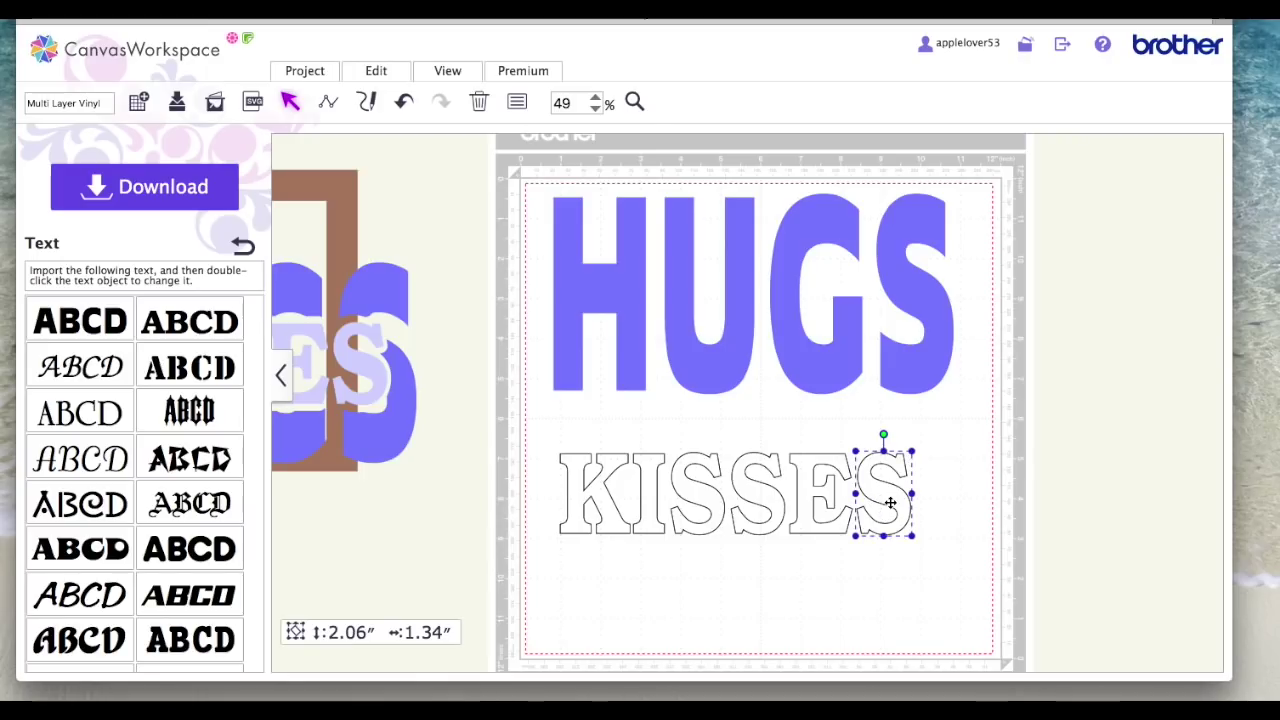
# - Nudge the I and the first two S letters of the unfilled KISSES left so each closes up to its preceding letter
pyautogui.click(651, 520)
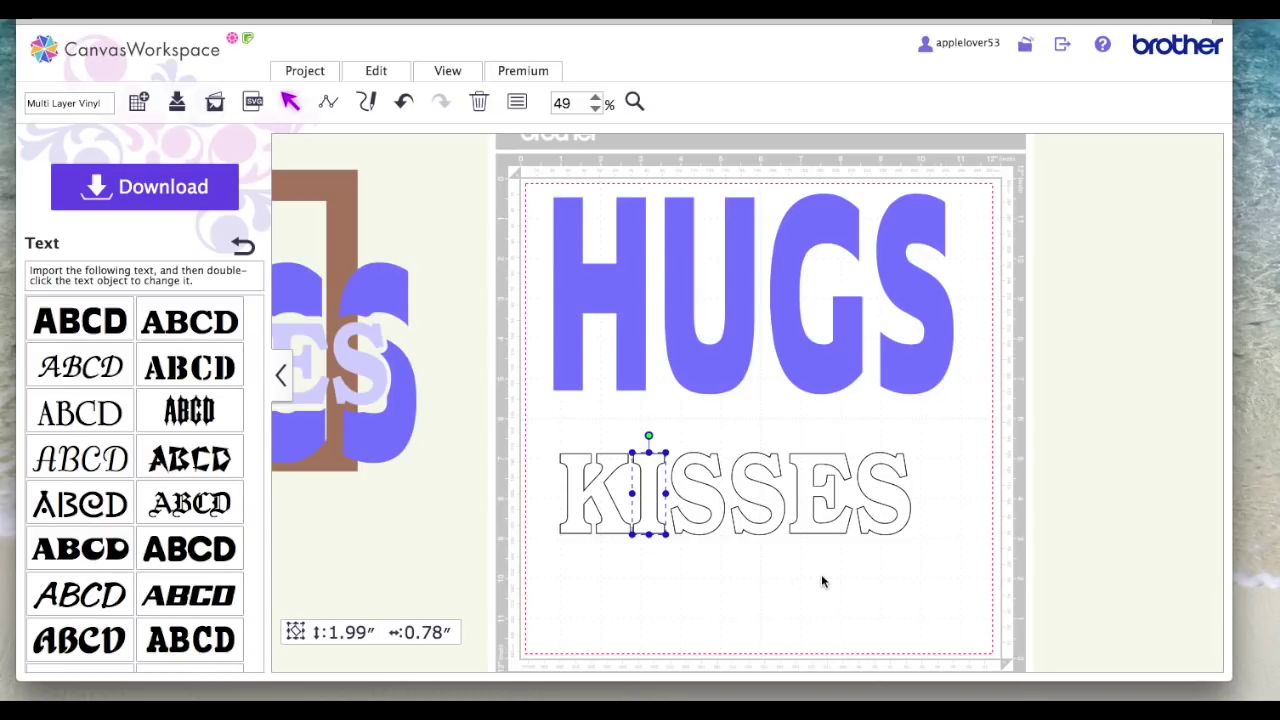
pyautogui.press('Left')
pyautogui.press('Left')
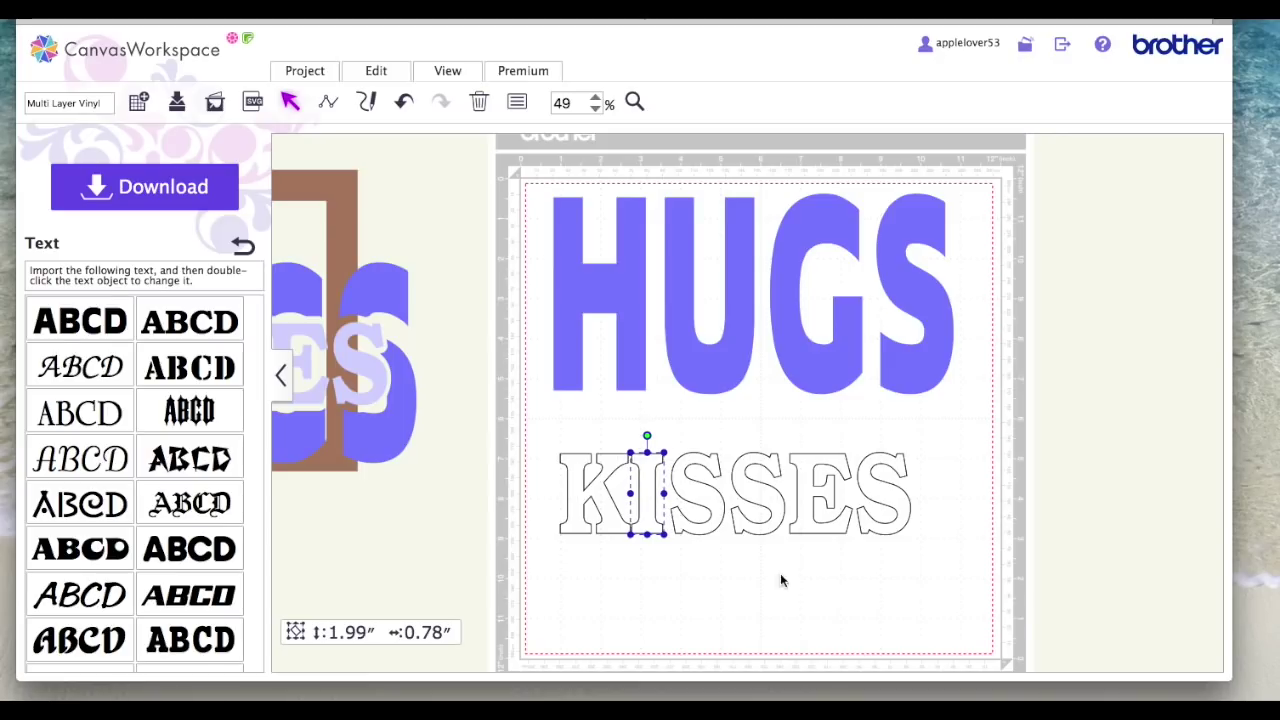
pyautogui.click(711, 527)
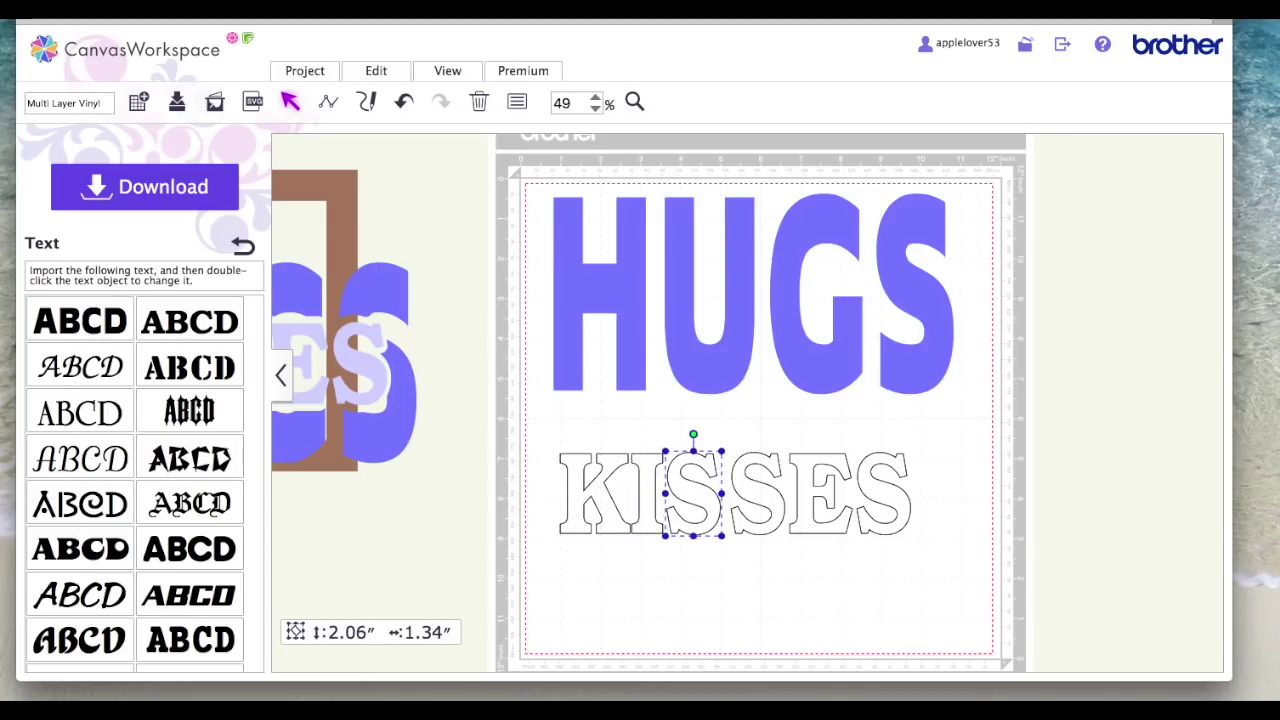
pyautogui.click(757, 520)
pyautogui.press('Left')
pyautogui.press('Left')
pyautogui.press('Left')
pyautogui.press('Left')
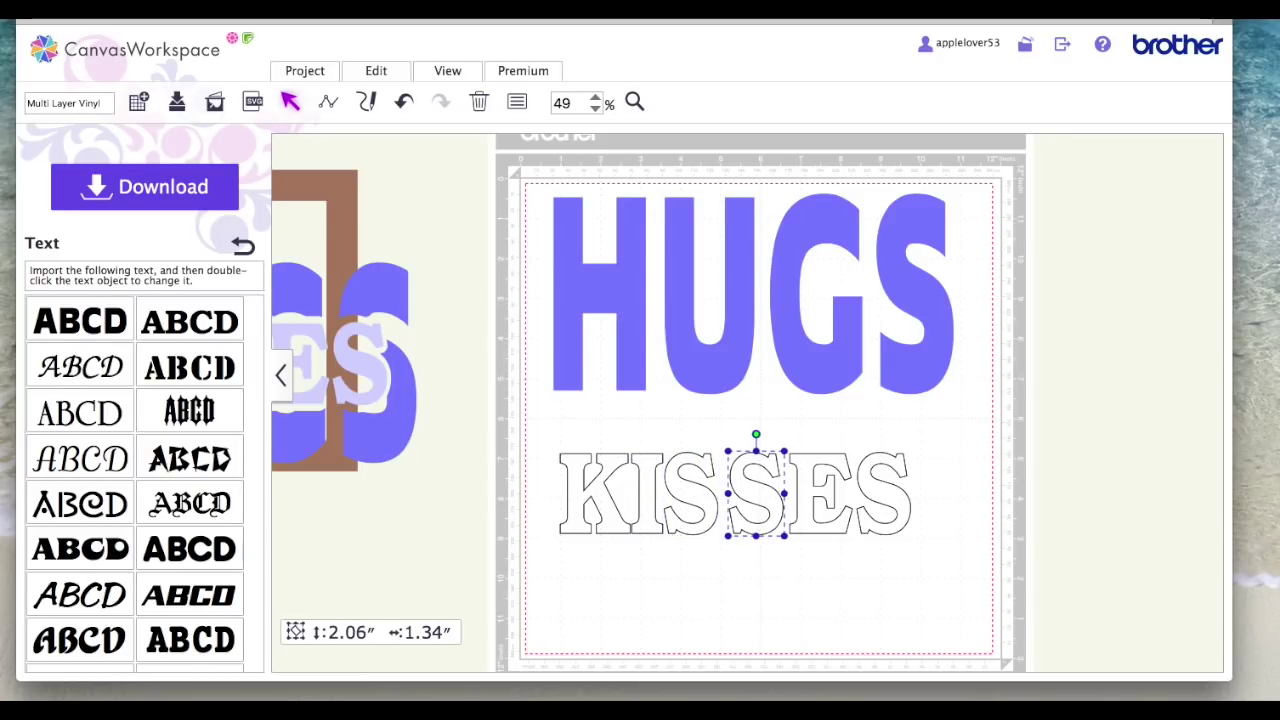
pyautogui.press('Left')
pyautogui.press('Left')
pyautogui.press('Left')
# - Nudge the E of the unfilled KISSES left until it meets the second S
pyautogui.click(825, 515)
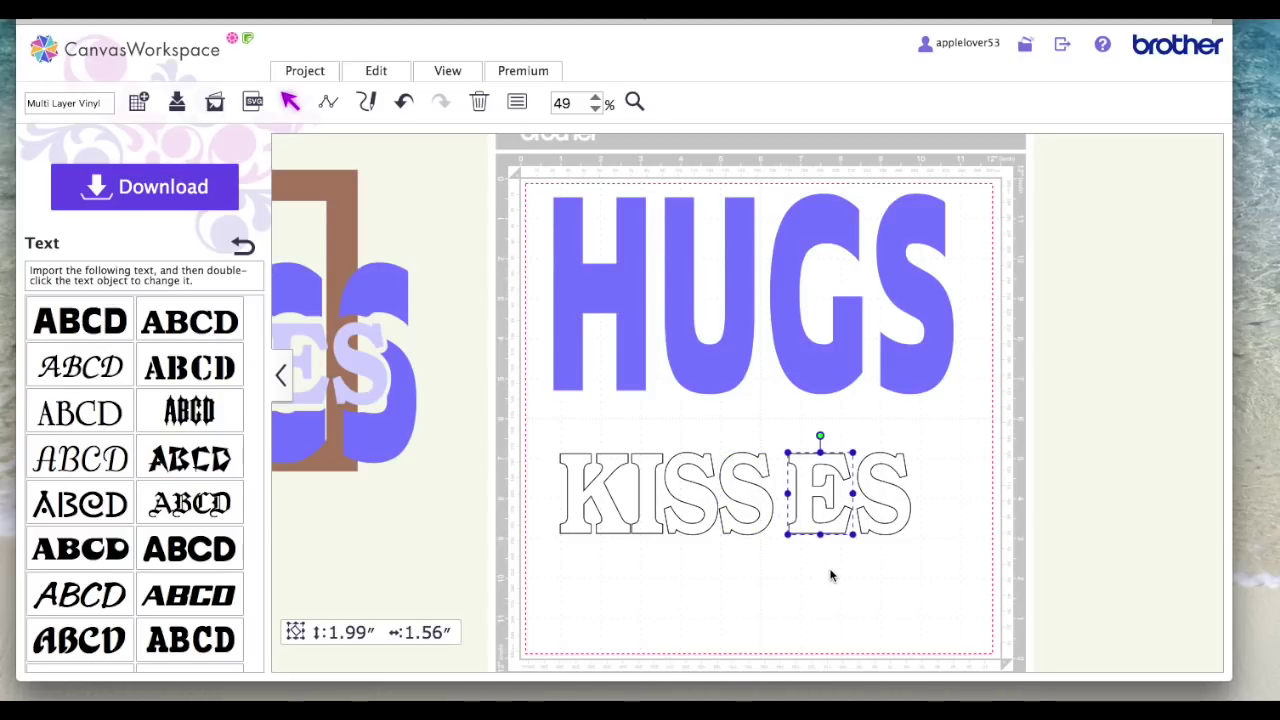
pyautogui.press('Left')
pyautogui.press('Left')
pyautogui.press('Left')
pyautogui.press('Left')
pyautogui.press('Left')
pyautogui.press('Left')
pyautogui.press('Left')
pyautogui.press('Left')
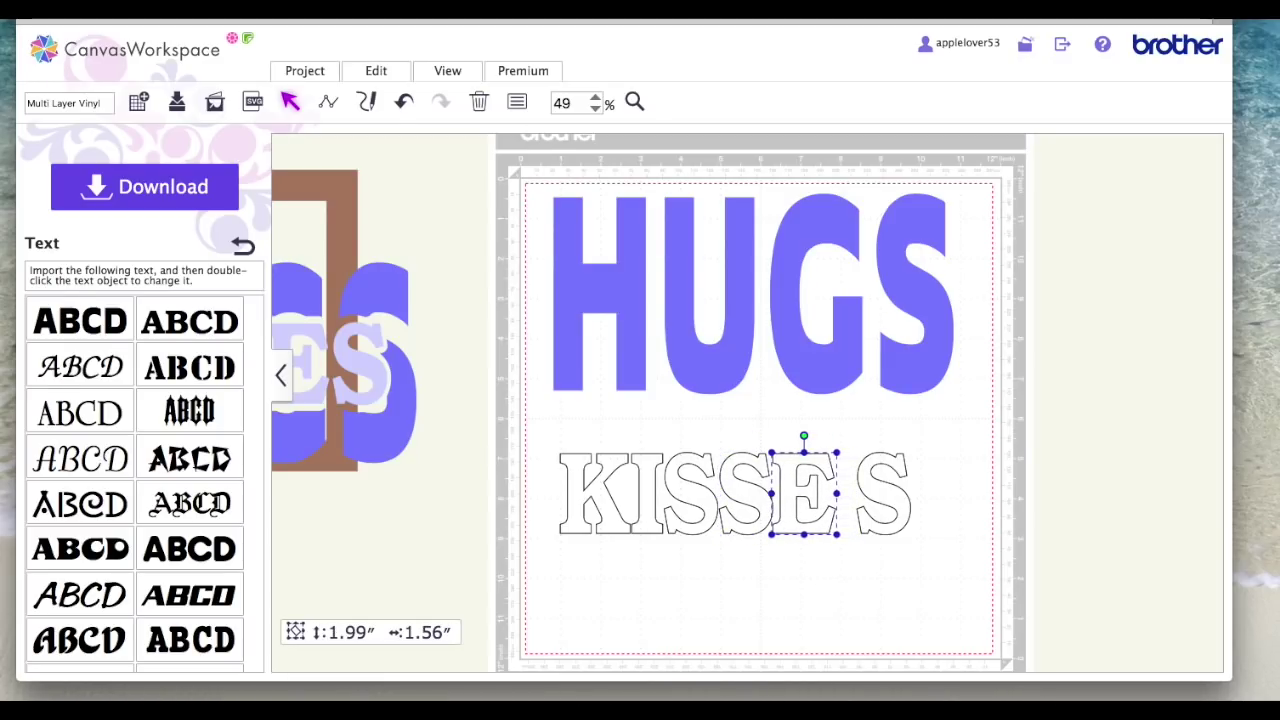
# - Nudge the last S of the unfilled KISSES left until it meets the E
pyautogui.click(893, 518)
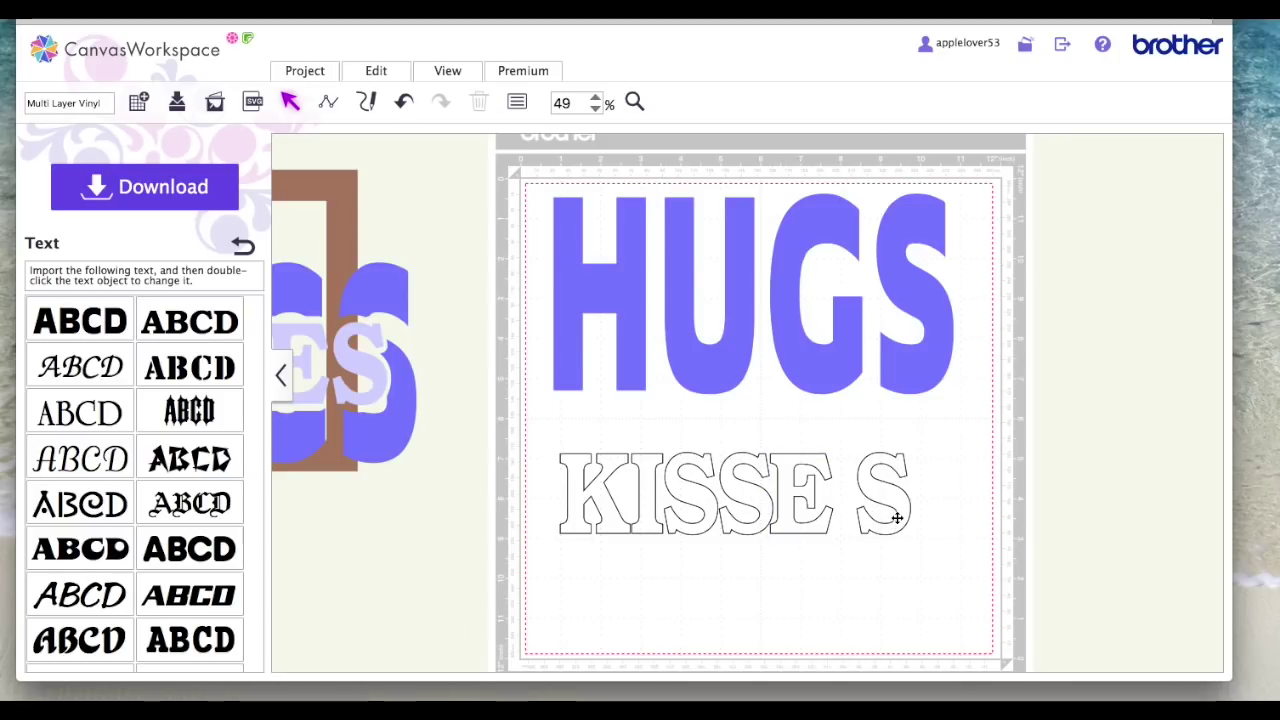
pyautogui.press('Left')
pyautogui.press('Left')
pyautogui.press('Left')
pyautogui.press('Left')
pyautogui.press('Left')
pyautogui.press('Left')
pyautogui.press('Left')
pyautogui.press('Left')
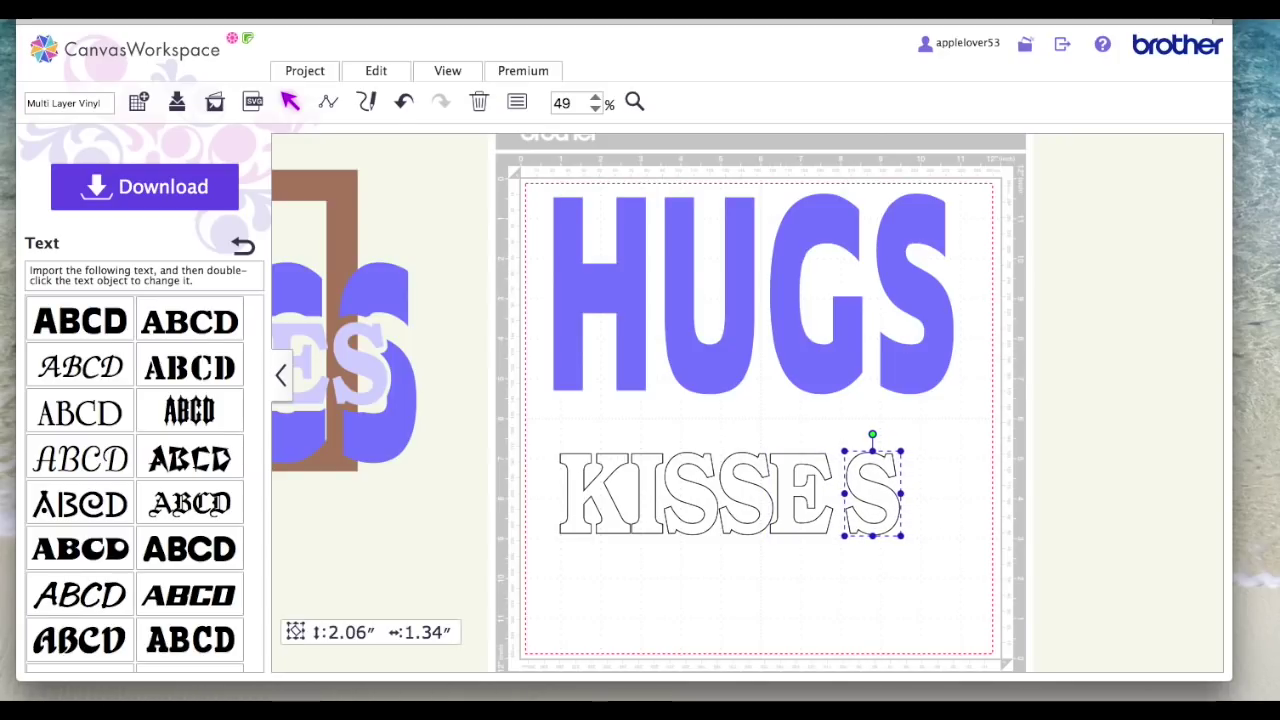
pyautogui.press('Left')
pyautogui.press('Left')
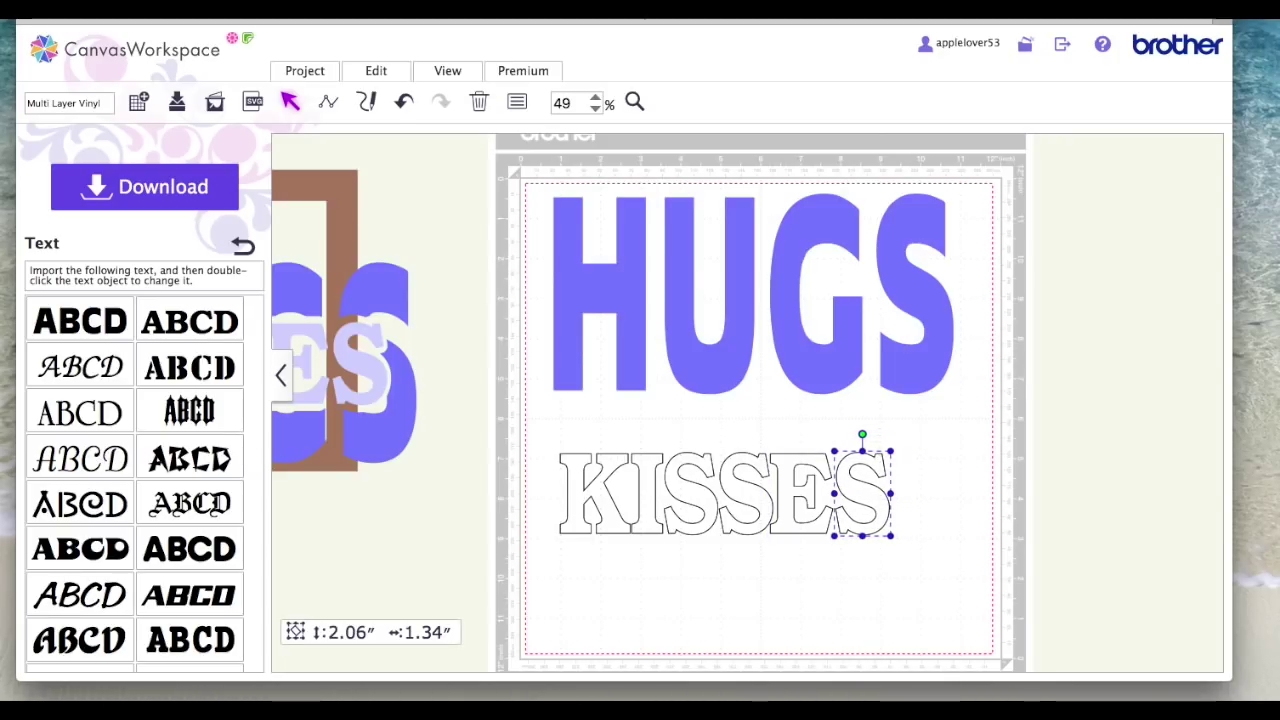
pyautogui.click(929, 551)
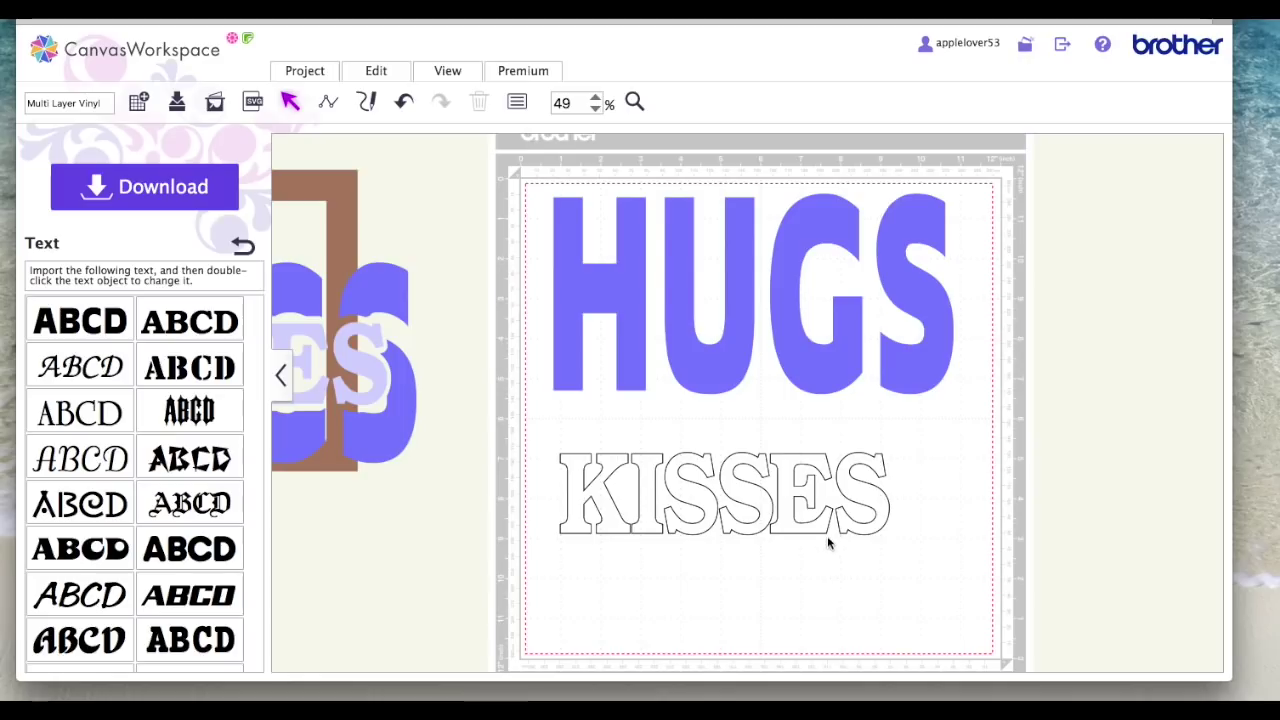
# - Group all six letters of the unfilled KISSES into one object
pyautogui.click(652, 533)
pyautogui.click(689, 569)
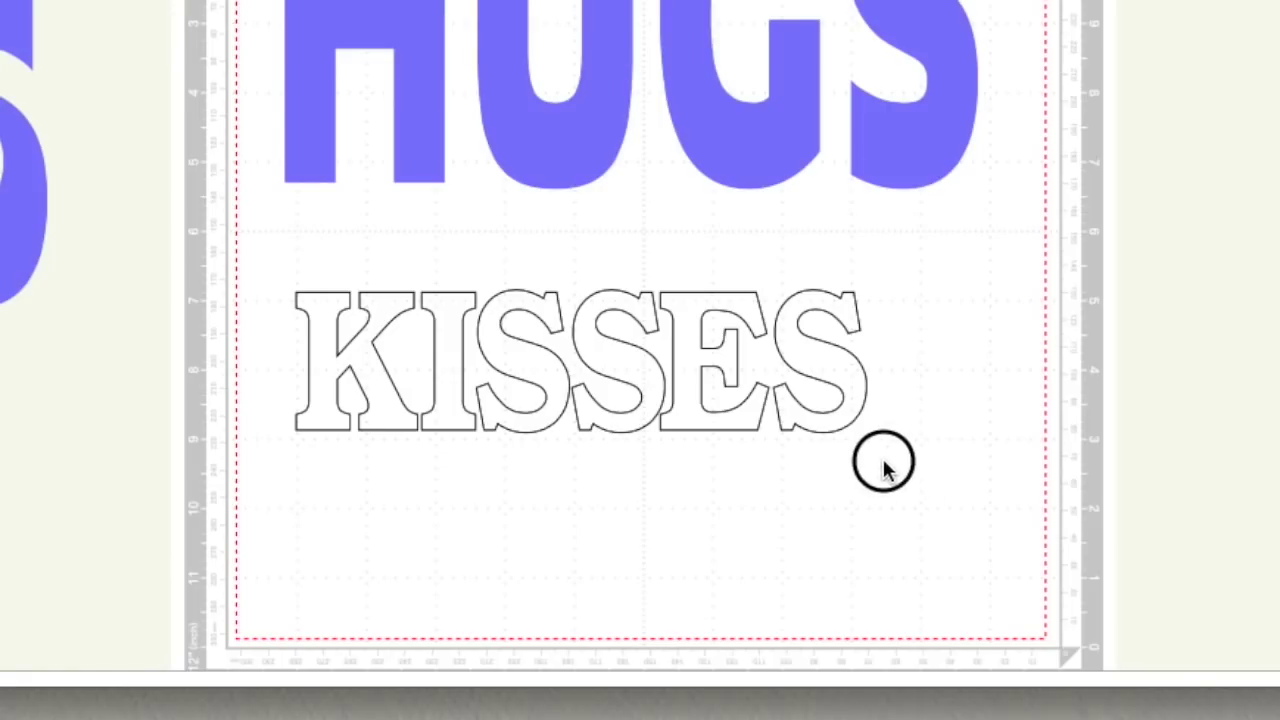
pyautogui.moveTo(920, 550); pyautogui.dragTo(533, 440)
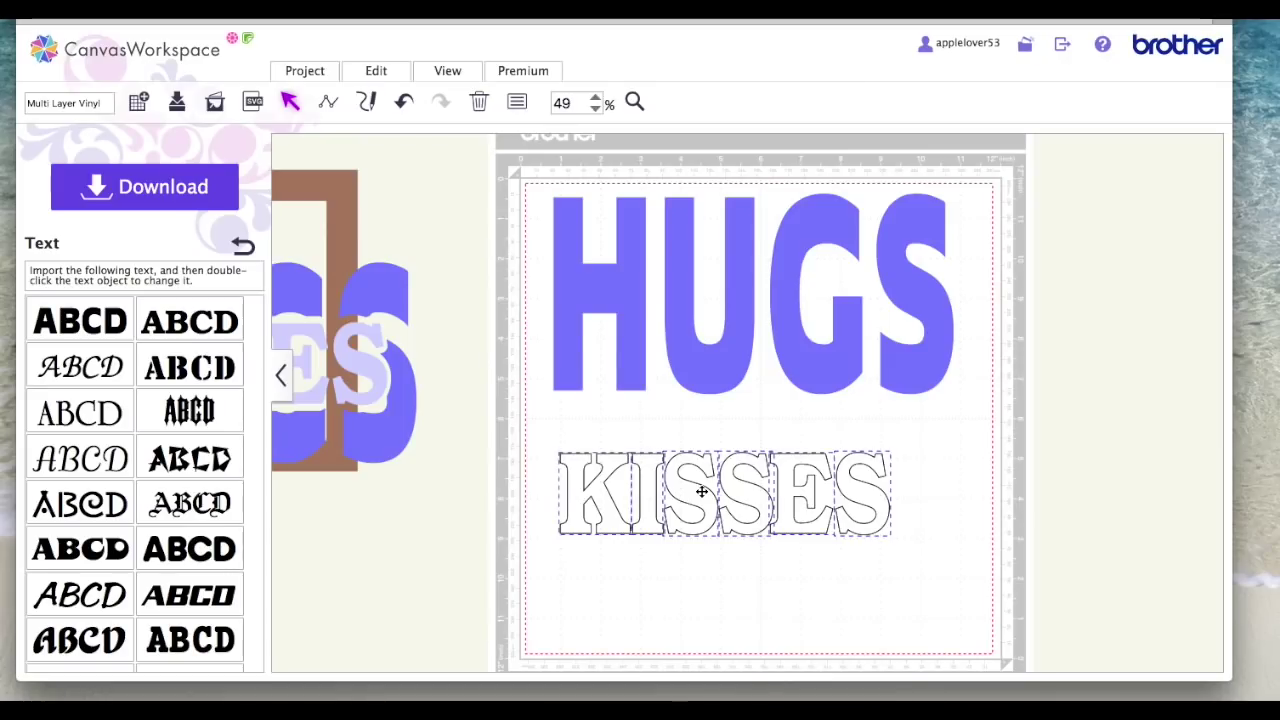
pyautogui.rightClick(702, 491)
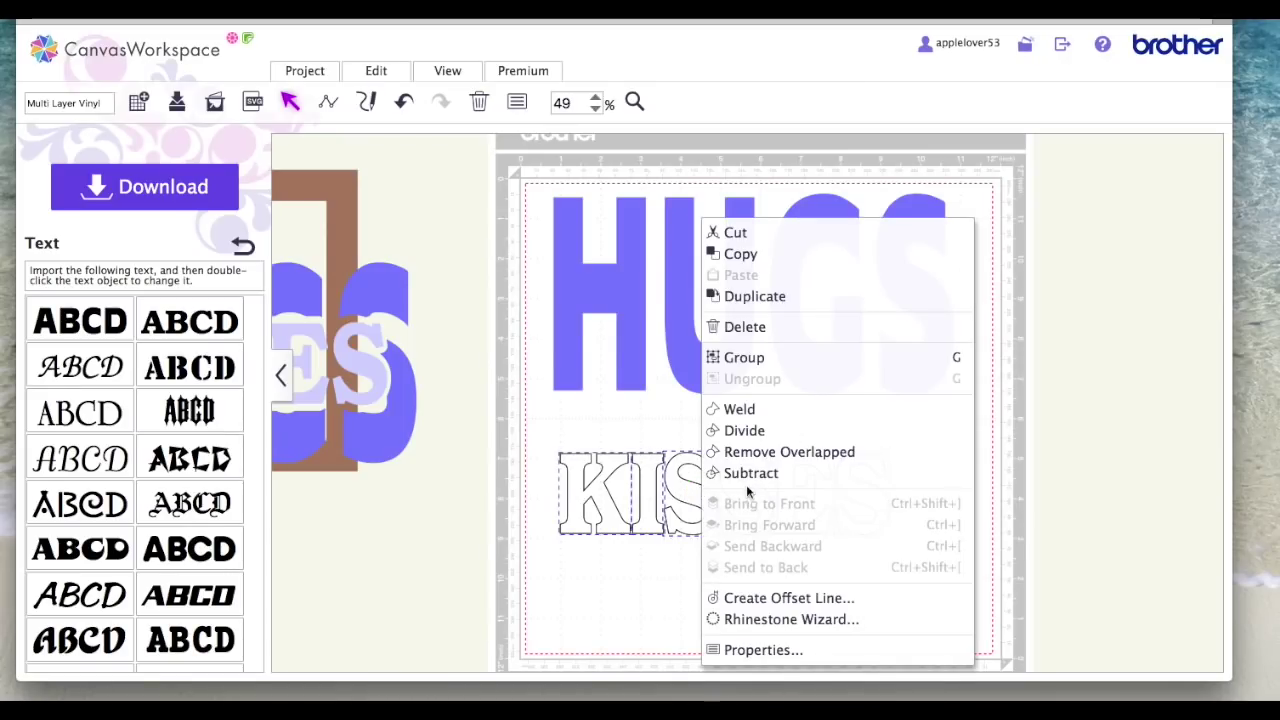
pyautogui.click(784, 362)
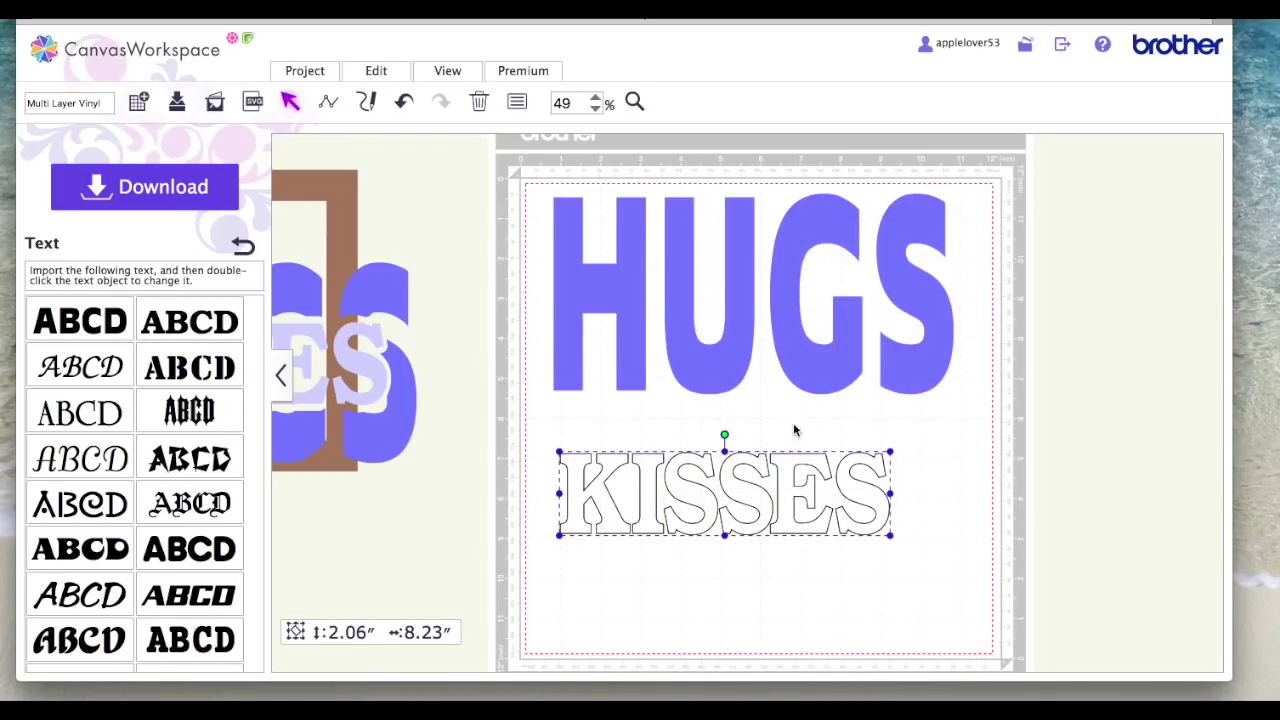
# - Create a 0.08-inch outward offset line around the outer edge of the grouped KISSES, with round corners and the original line left as is
pyautogui.click(392, 72)
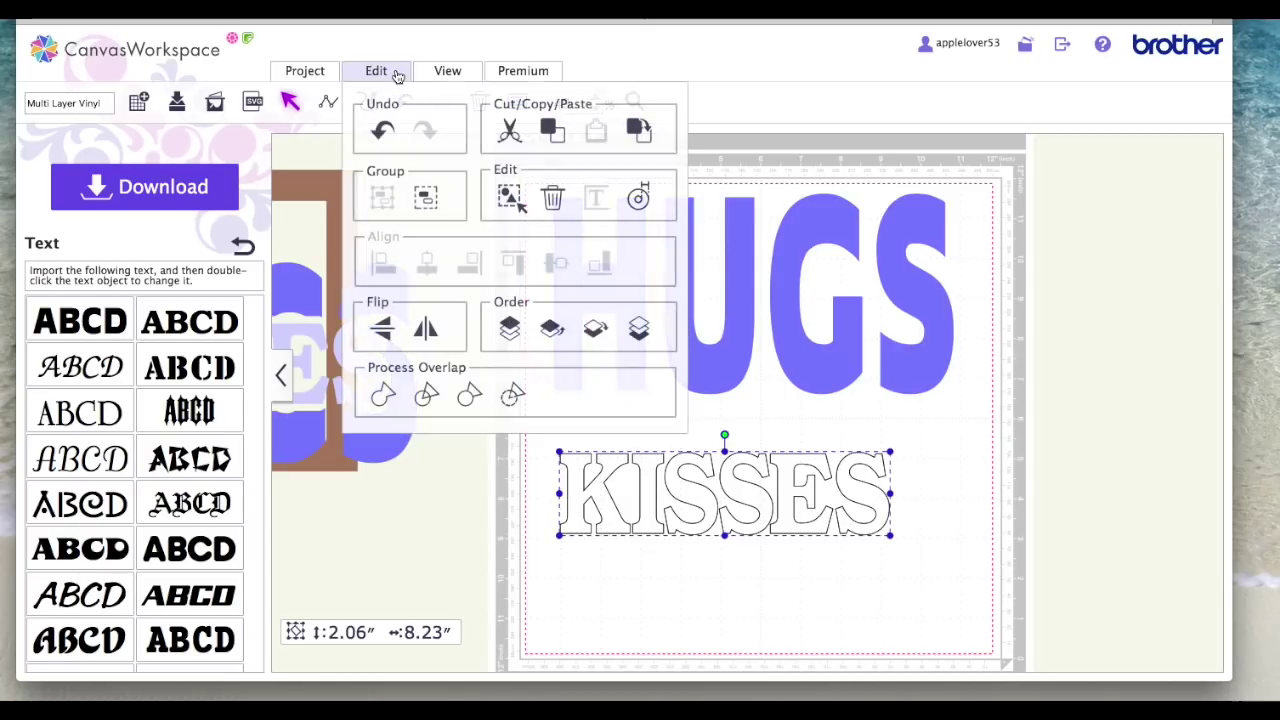
pyautogui.click(644, 202)
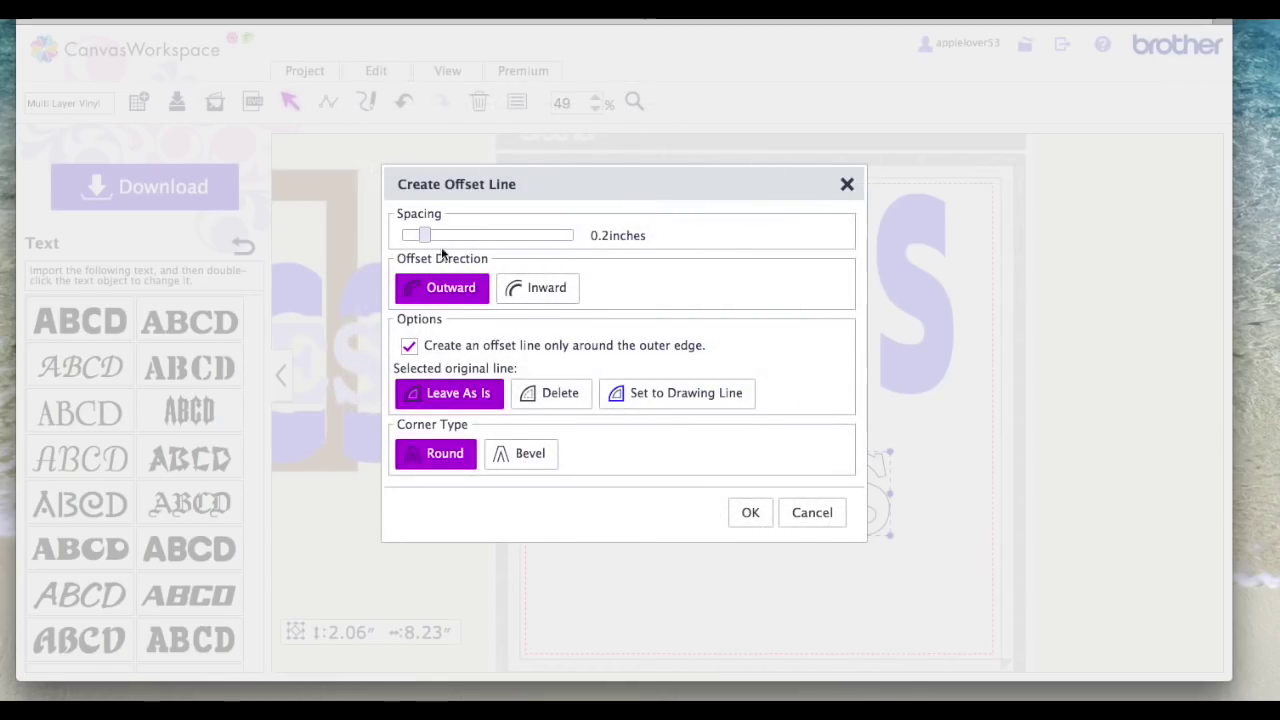
pyautogui.moveTo(422, 233); pyautogui.dragTo(409, 240)
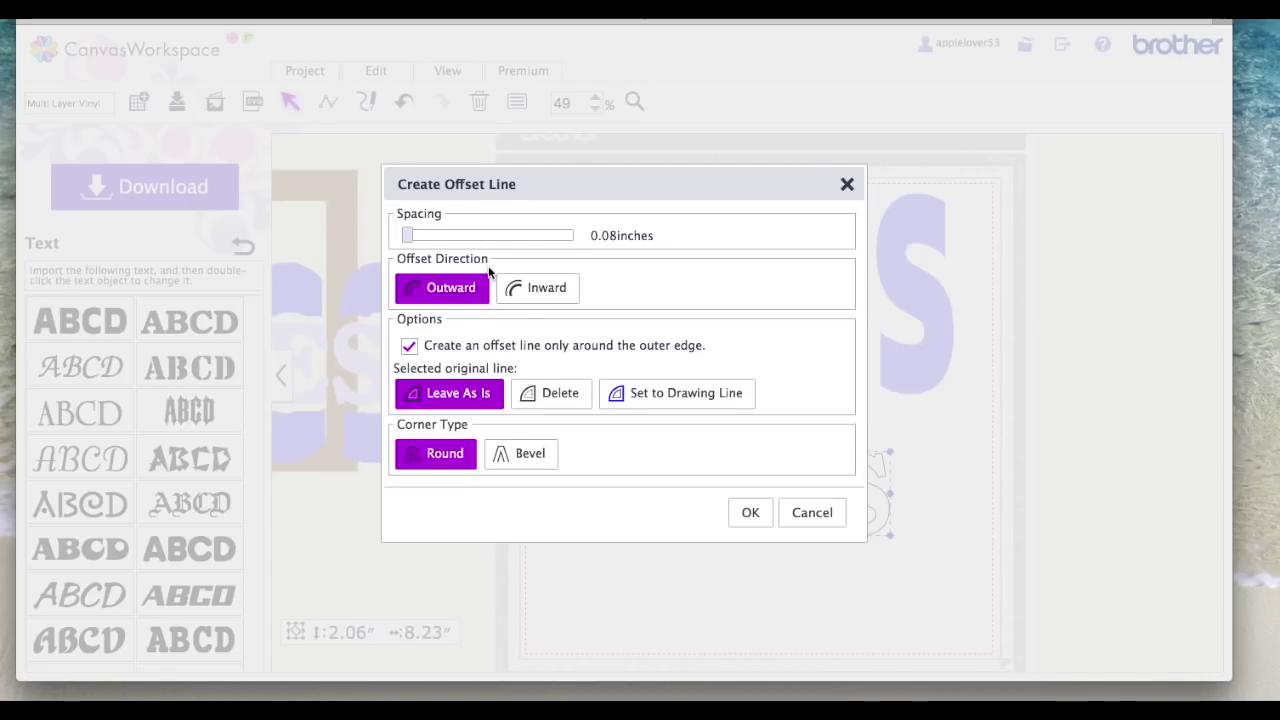
pyautogui.click(752, 513)
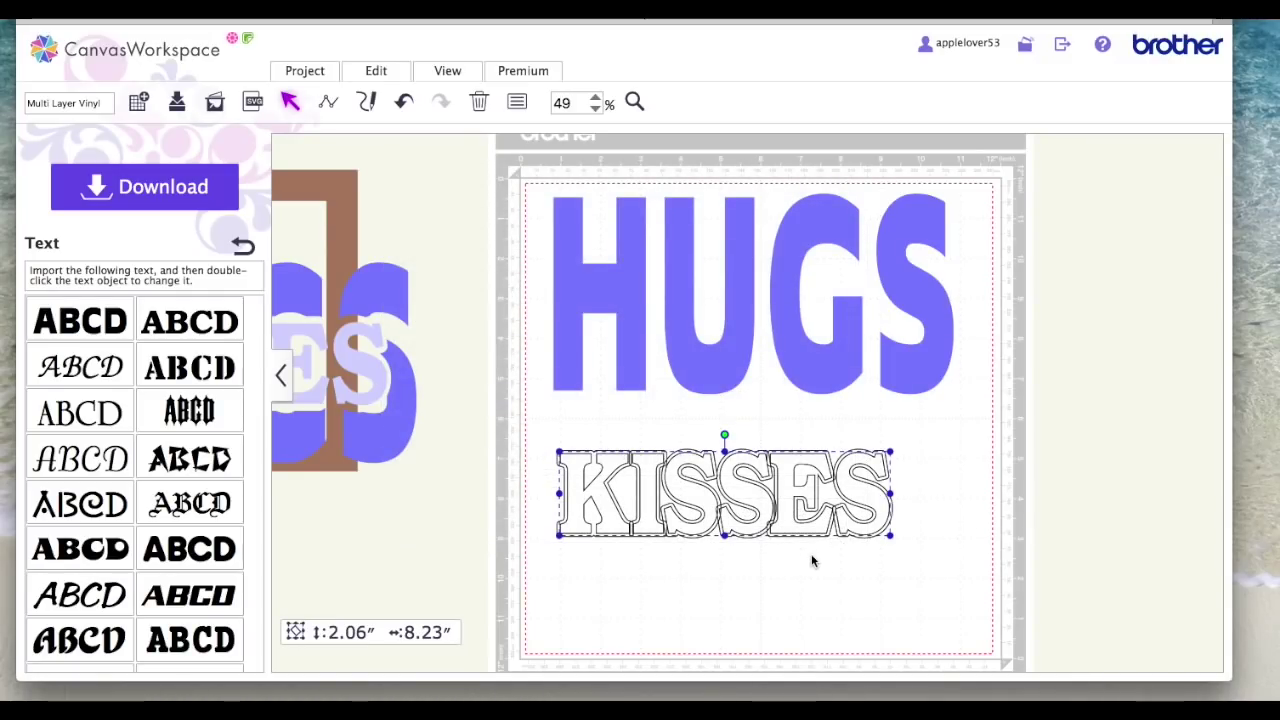
# - Try to move the last S's offset outline away from the lettering, and undo the move
pyautogui.moveTo(859, 502); pyautogui.dragTo(876, 517)
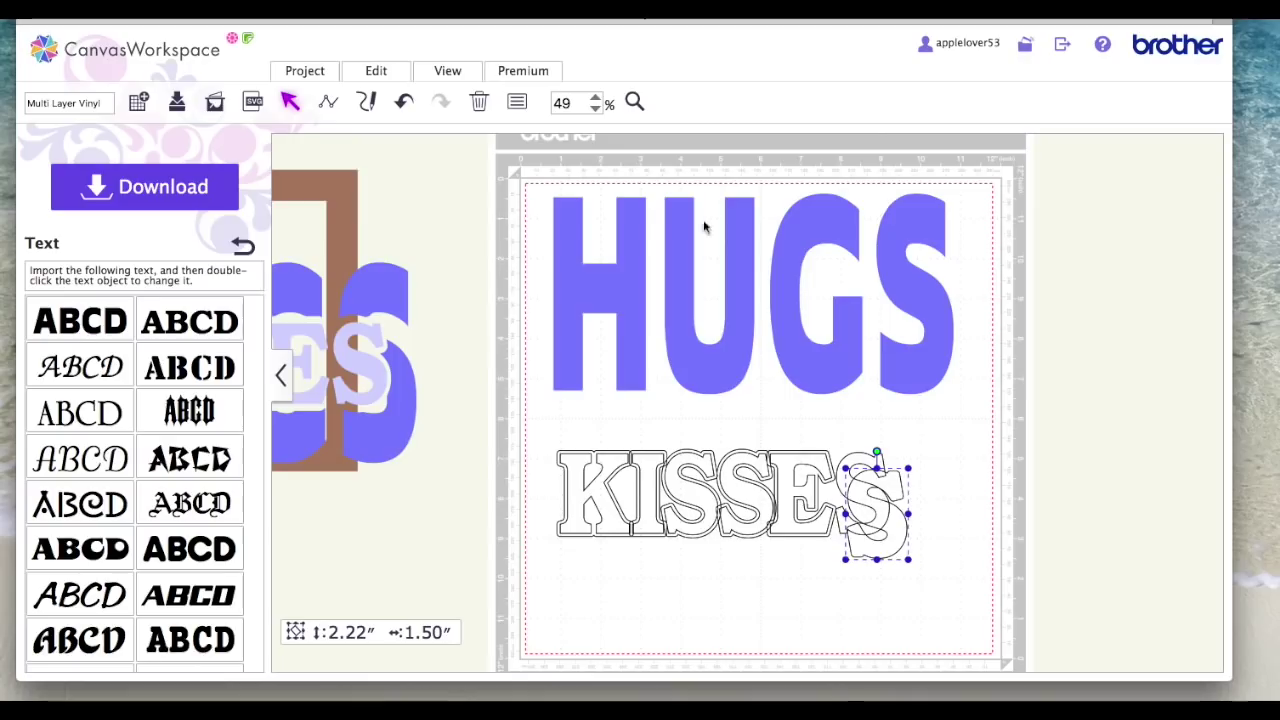
pyautogui.click(404, 102)
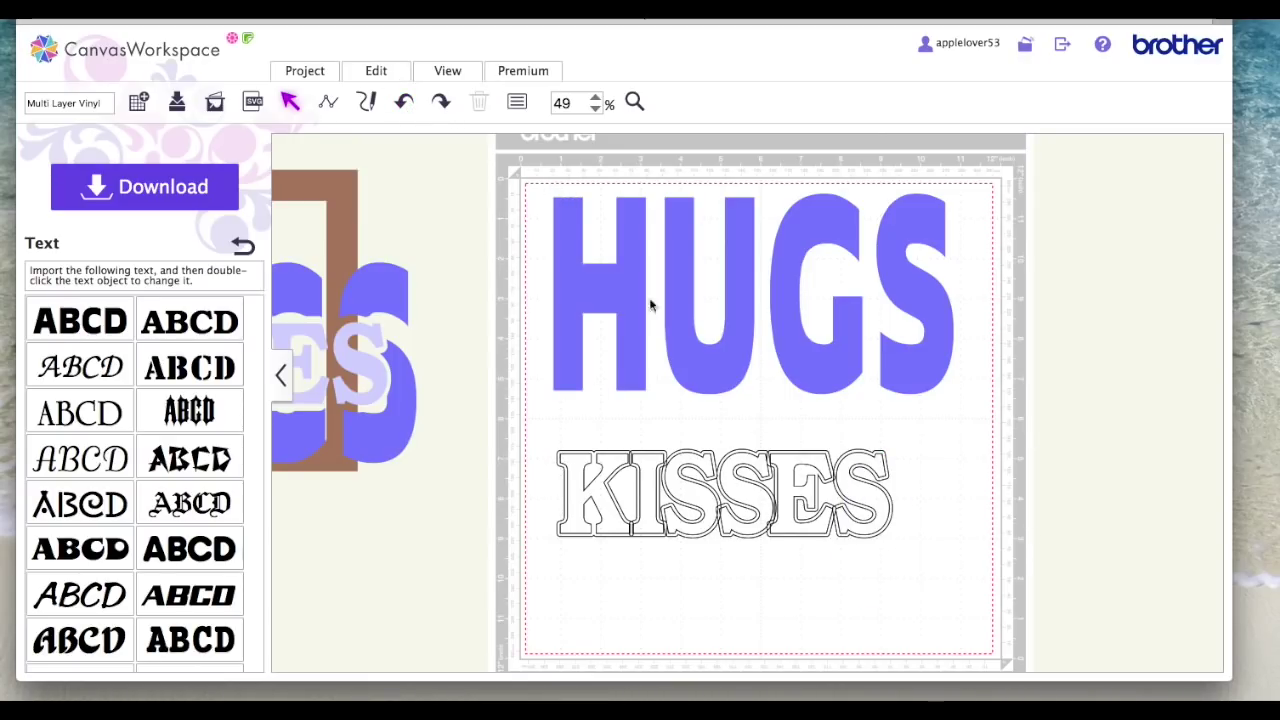
# - Send the offset outline of the K in the unfilled KISSES to the back
pyautogui.click(635, 103)
pyautogui.moveTo(549, 436); pyautogui.dragTo(930, 571)
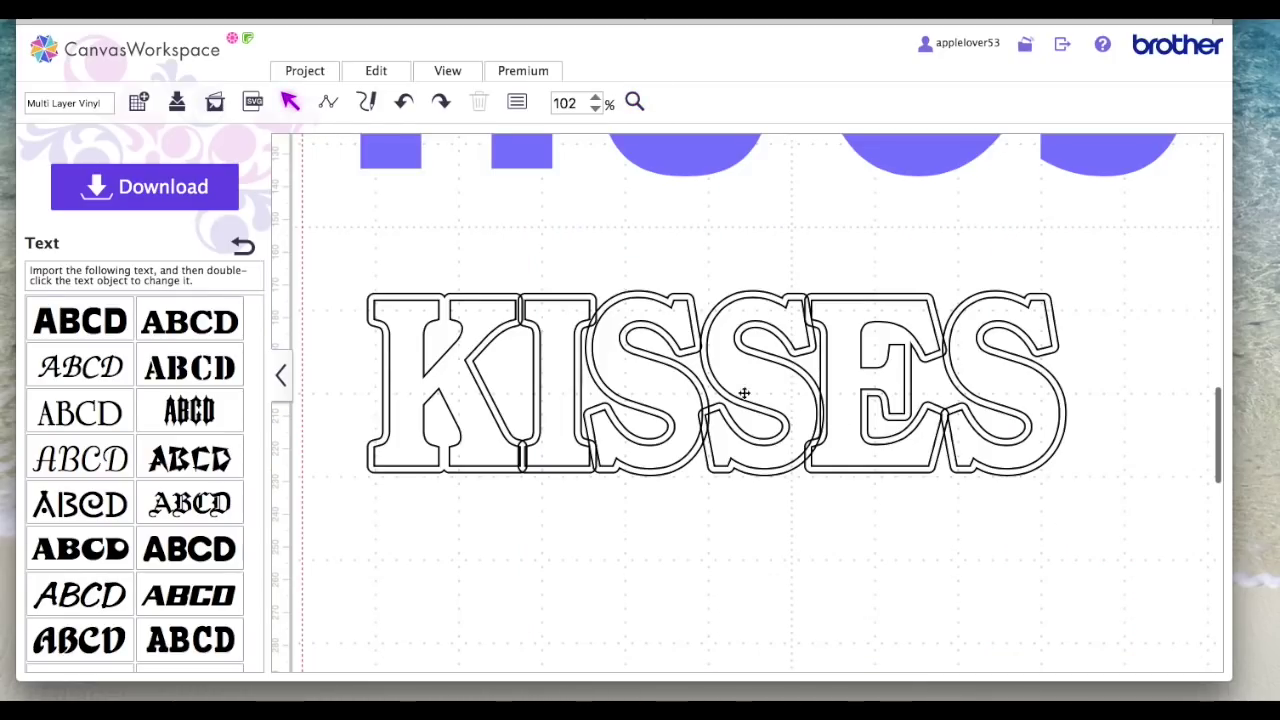
pyautogui.click(408, 295)
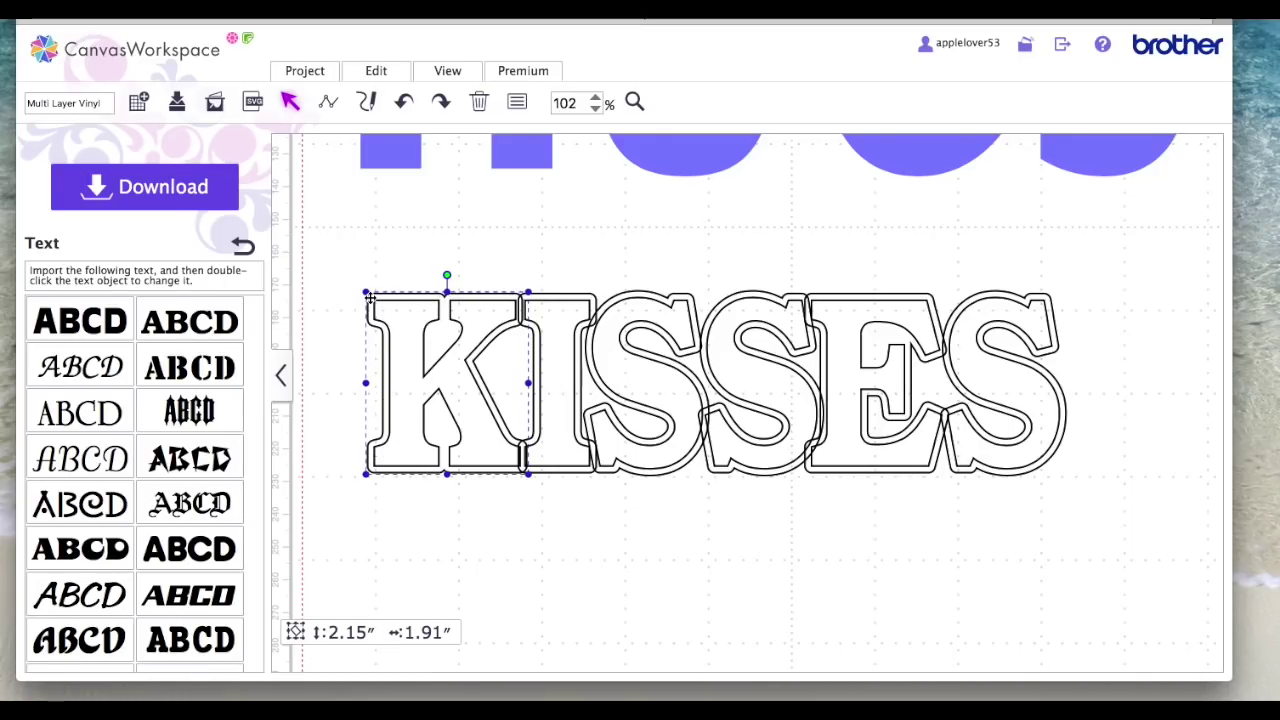
pyautogui.rightClick(398, 294)
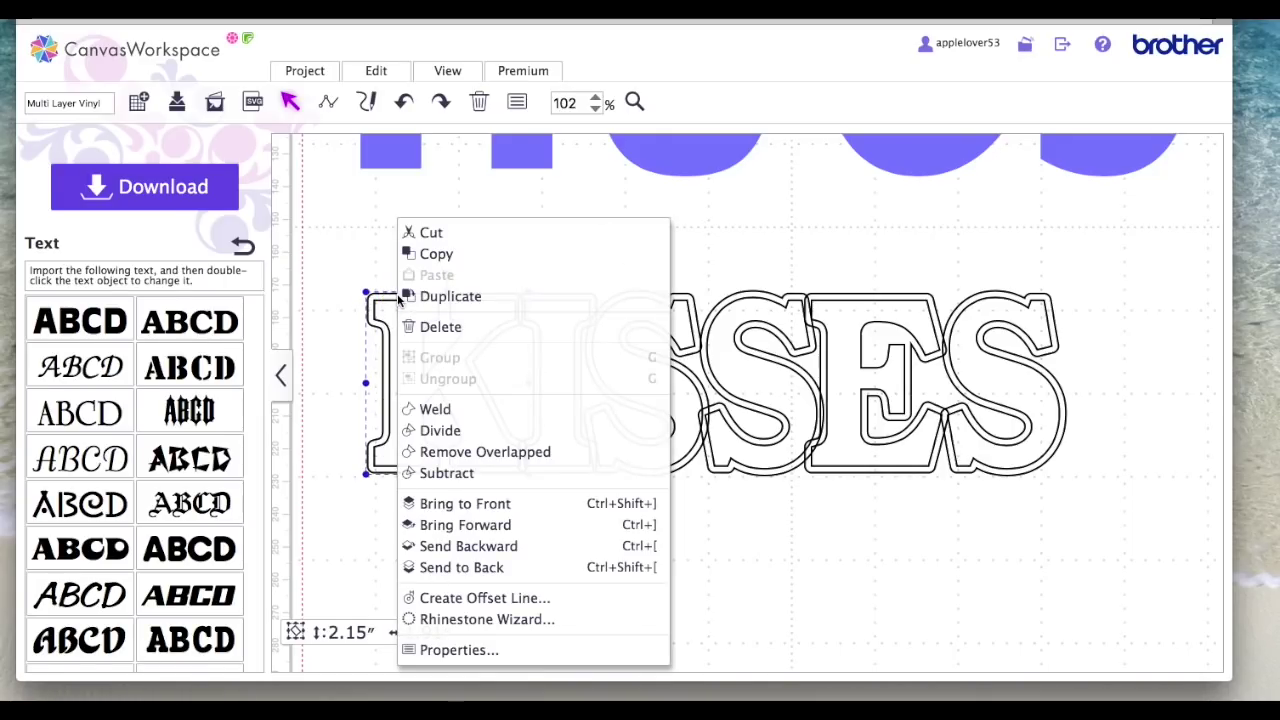
pyautogui.click(500, 568)
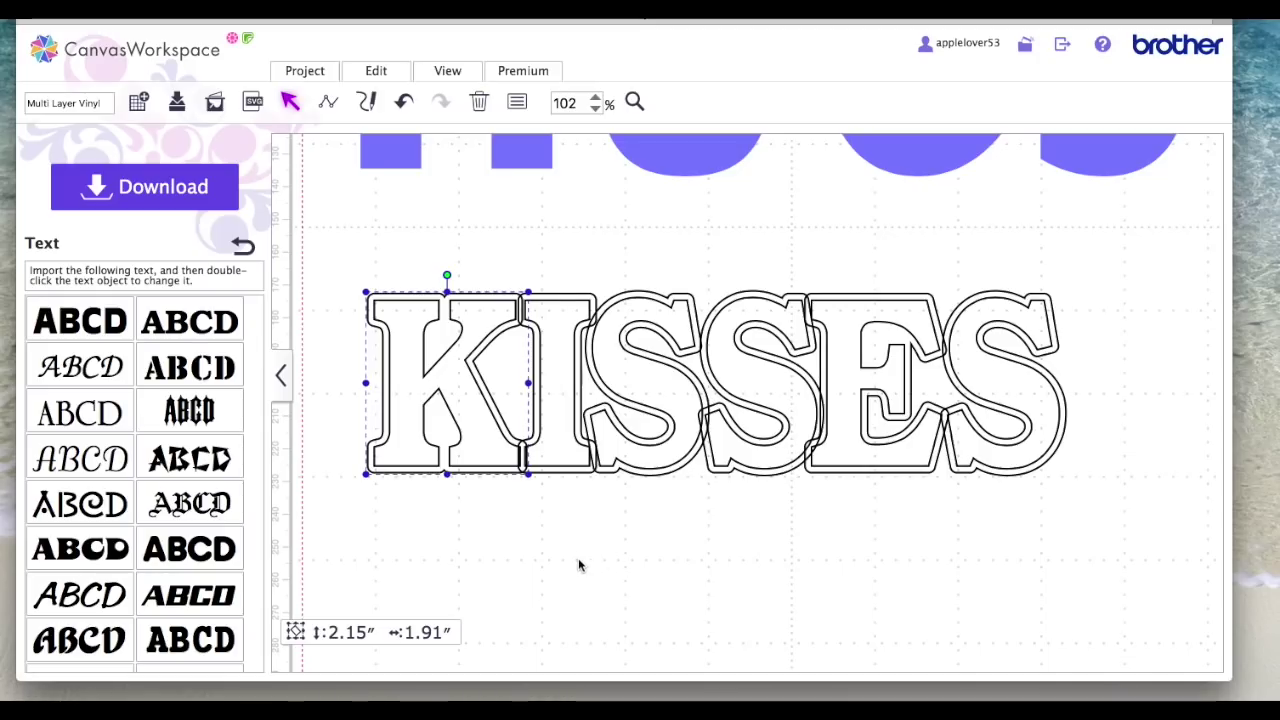
pyautogui.click(436, 530)
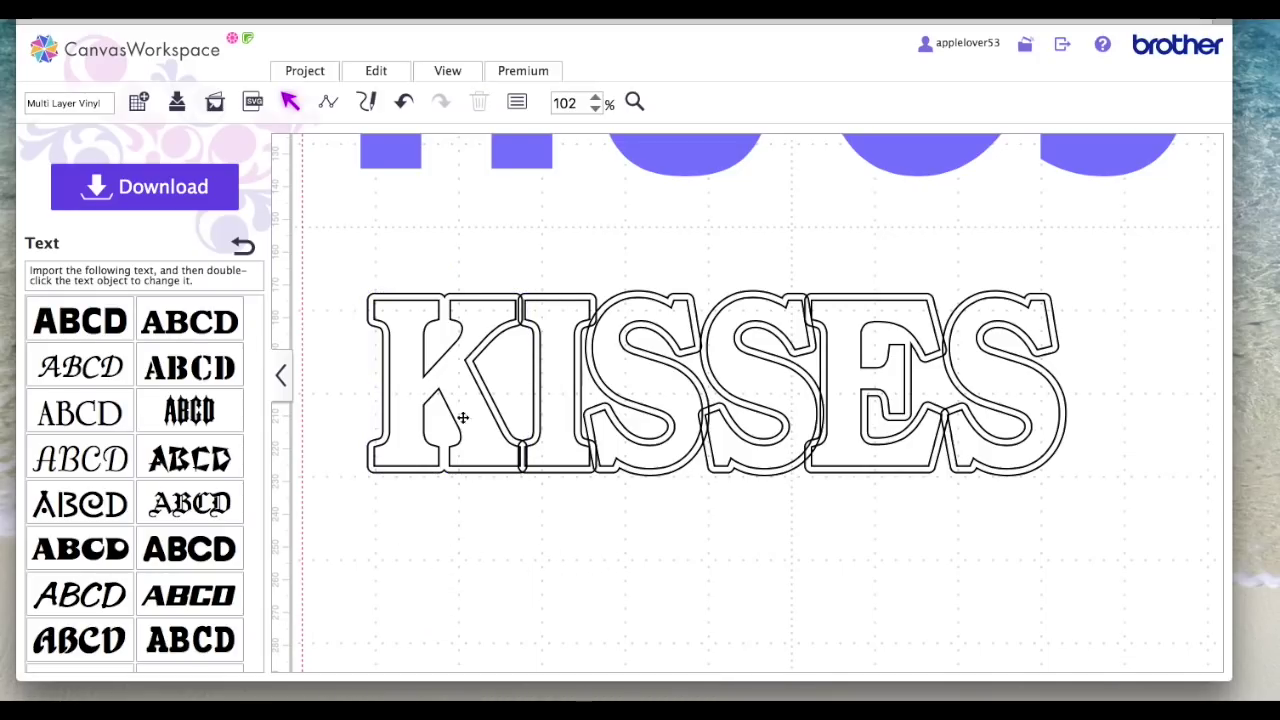
pyautogui.click(416, 390)
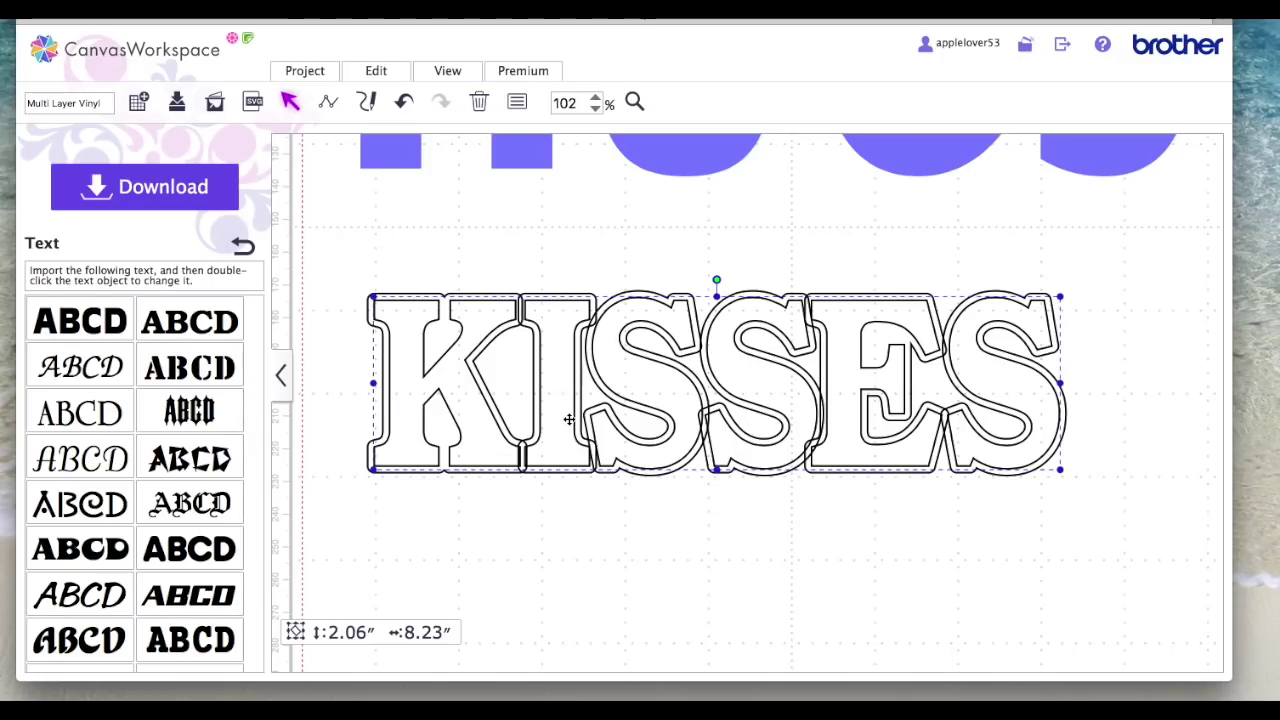
pyautogui.moveTo(632, 371); pyautogui.dragTo(633, 441)
pyautogui.click(403, 100)
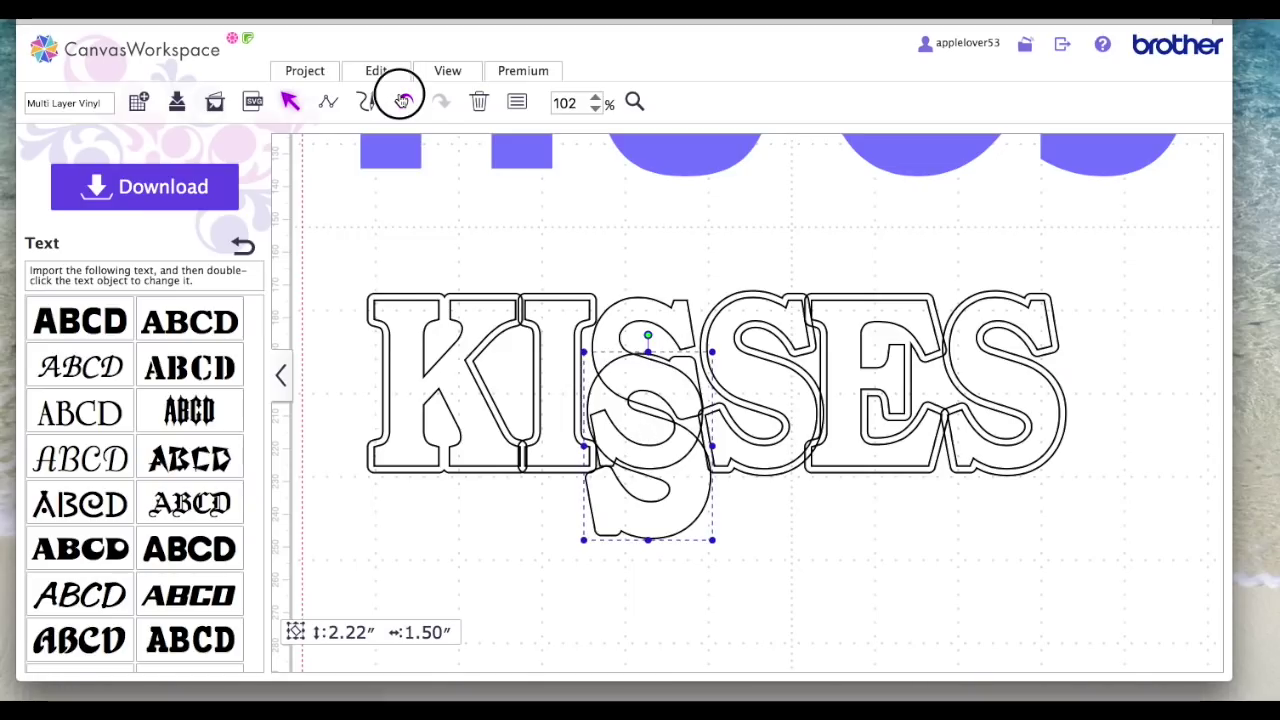
# - Move the grouped KISSES letters below their offset outlines and weld all the offset outlines into one shape
pyautogui.click(409, 327)
pyautogui.moveTo(409, 327); pyautogui.dragTo(418, 581)
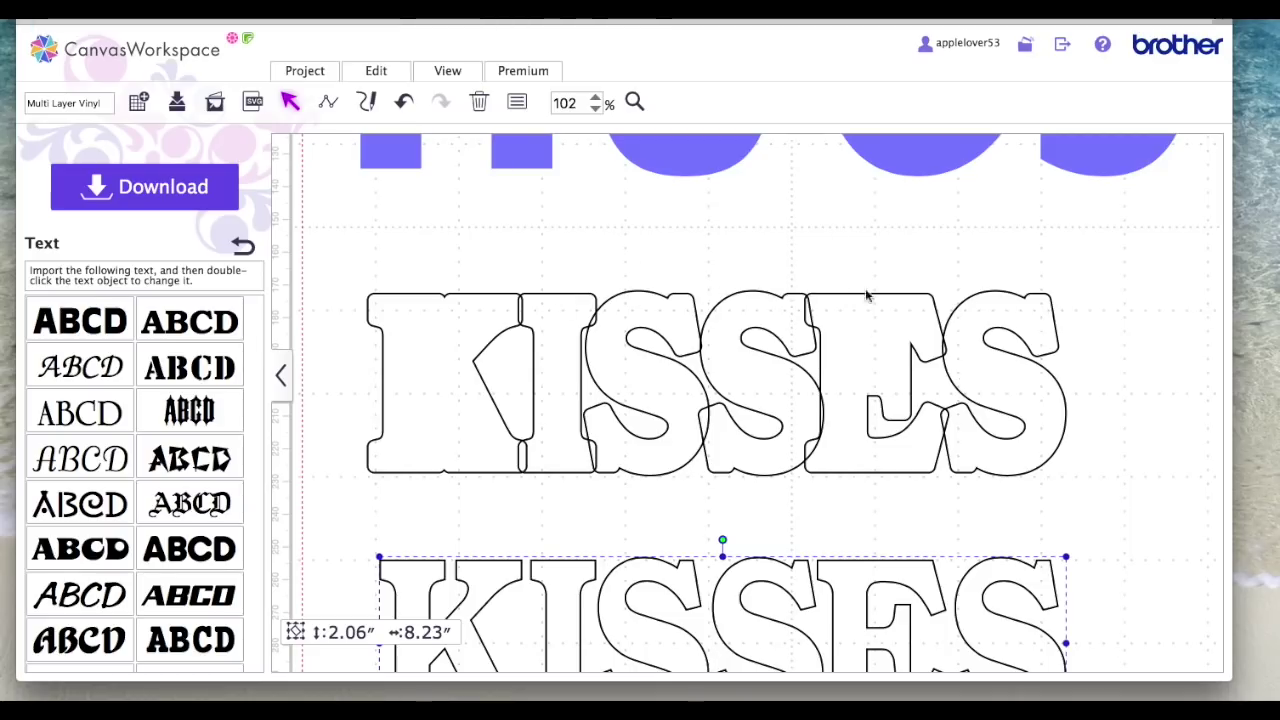
pyautogui.moveTo(351, 280); pyautogui.dragTo(1091, 488)
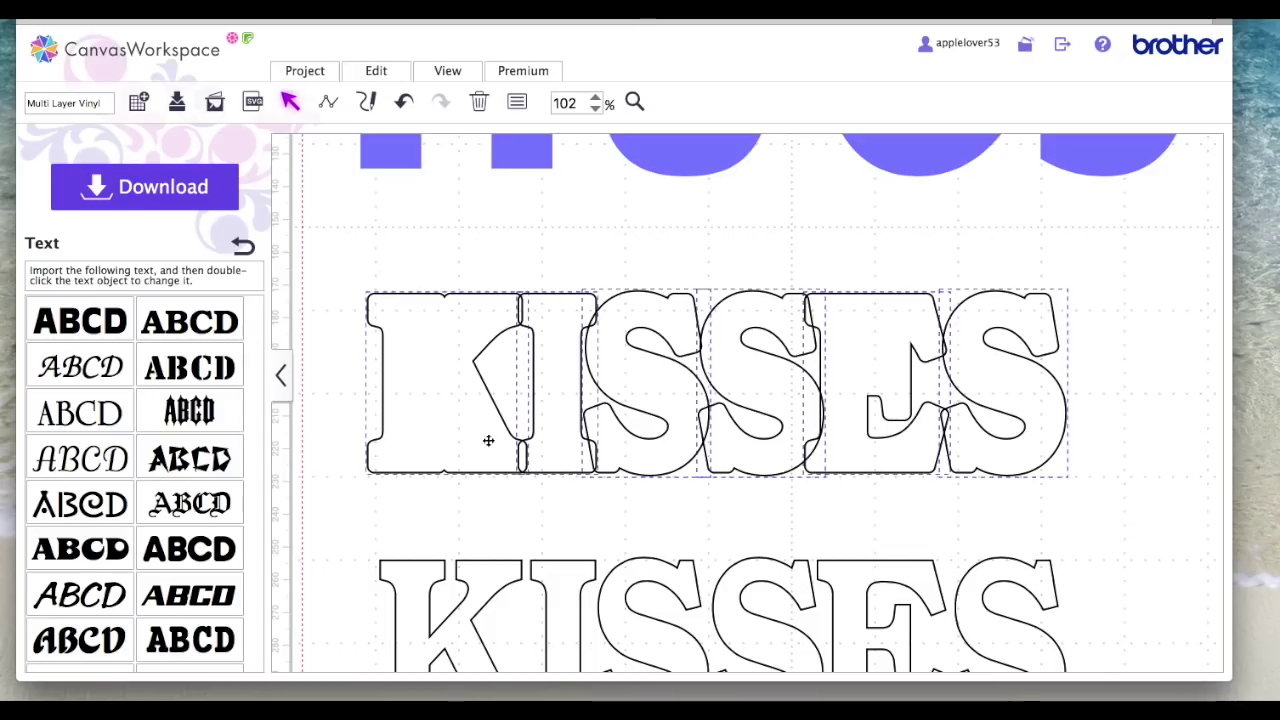
pyautogui.rightClick(743, 349)
pyautogui.click(779, 409)
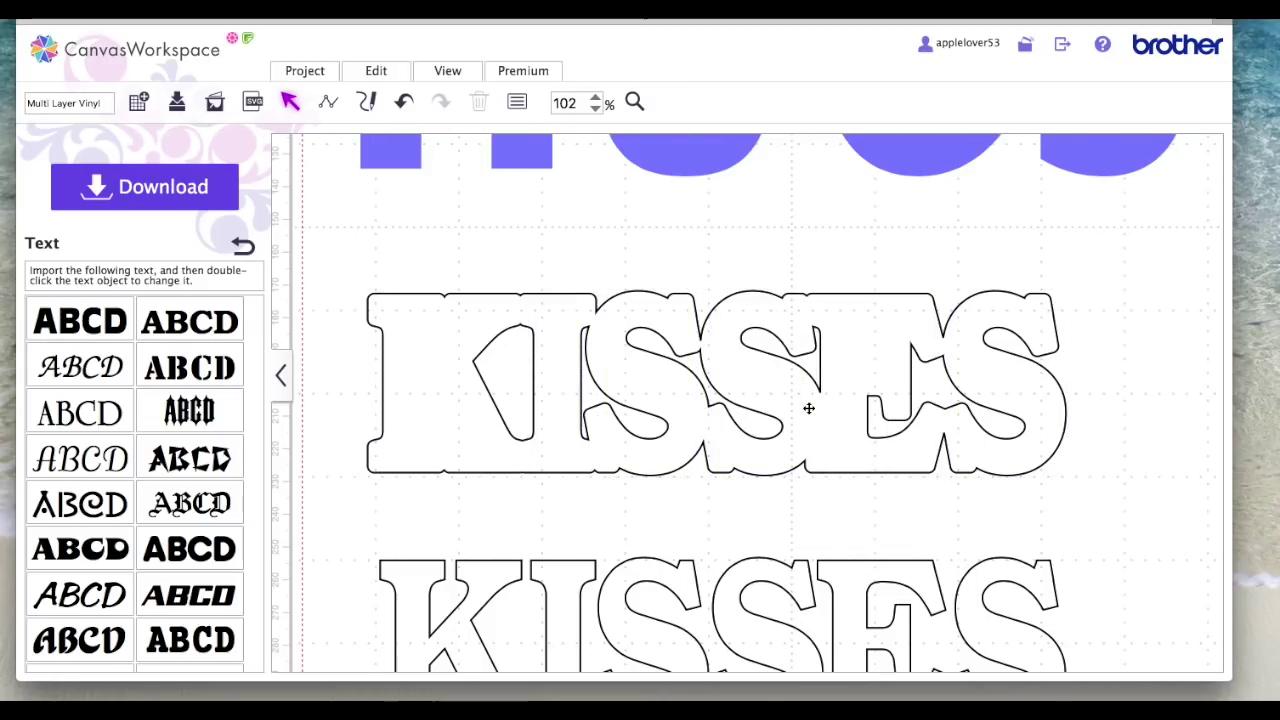
# - Place the welded KISSES offset shape across the lower half of the purple HUGS lettering
pyautogui.click(463, 68)
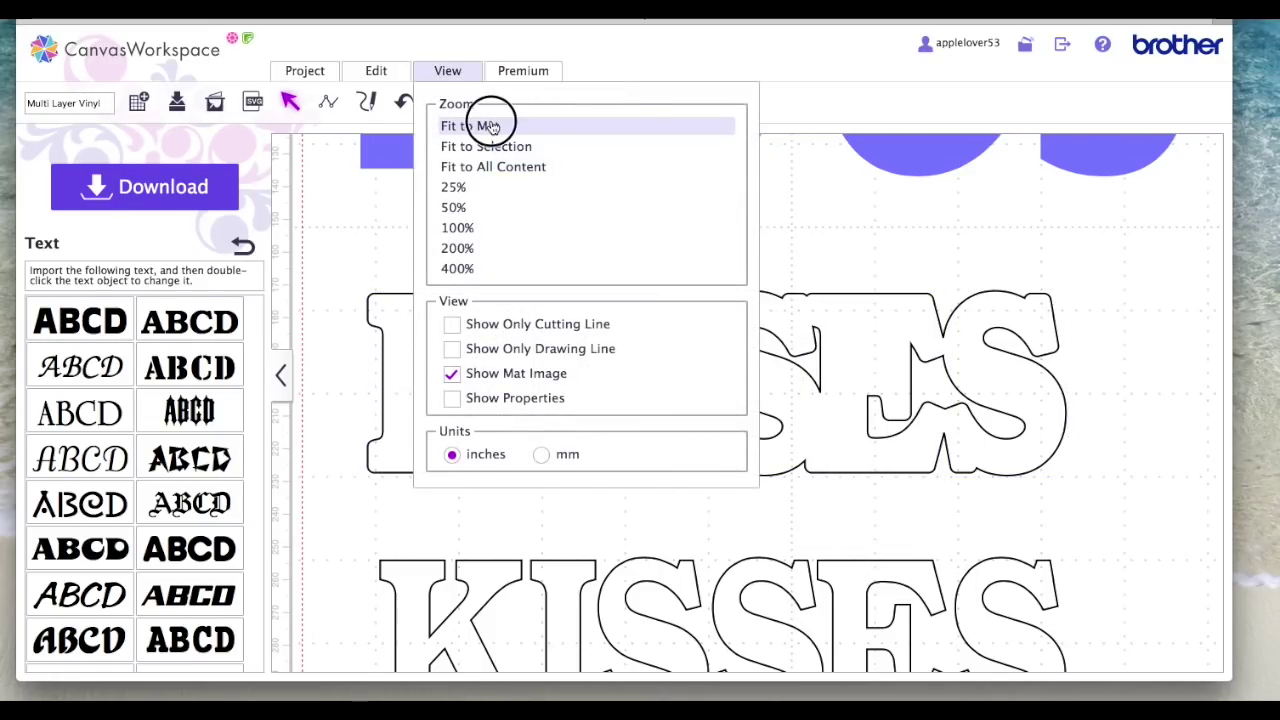
pyautogui.click(470, 124)
pyautogui.moveTo(863, 500); pyautogui.dragTo(889, 340)
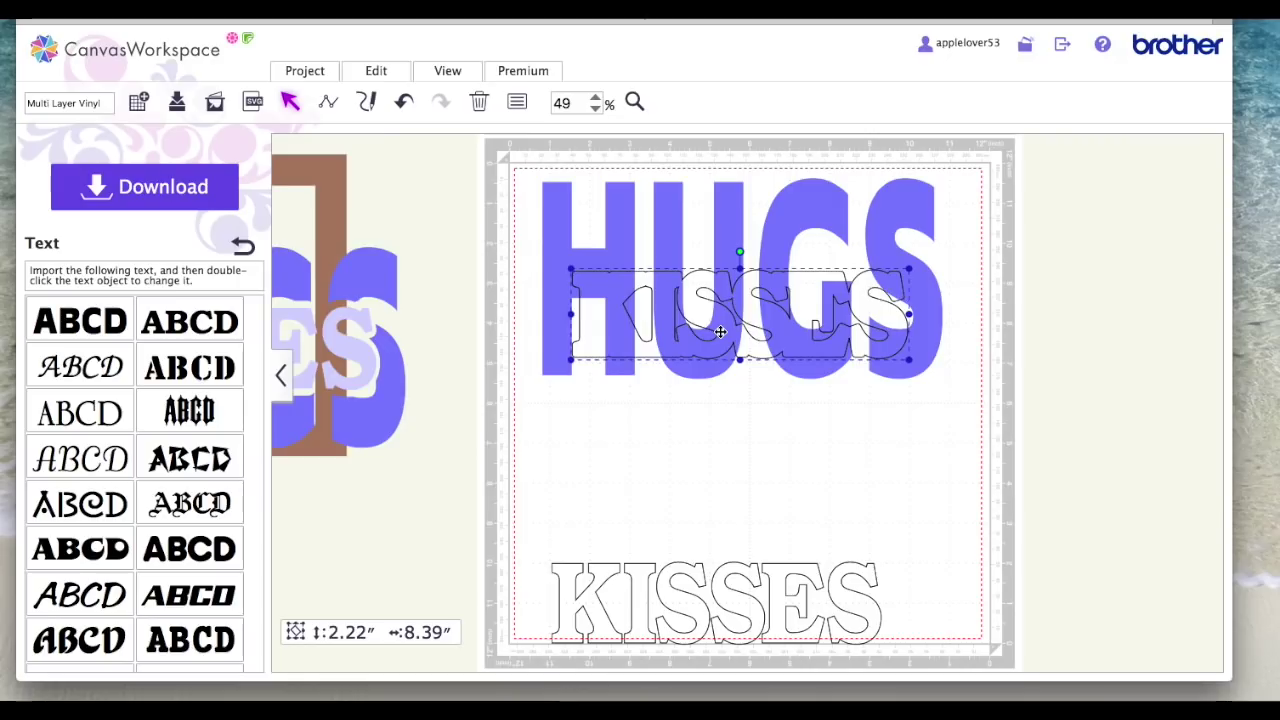
# - Fill the welded KISSES offset shape with black
pyautogui.click(517, 102)
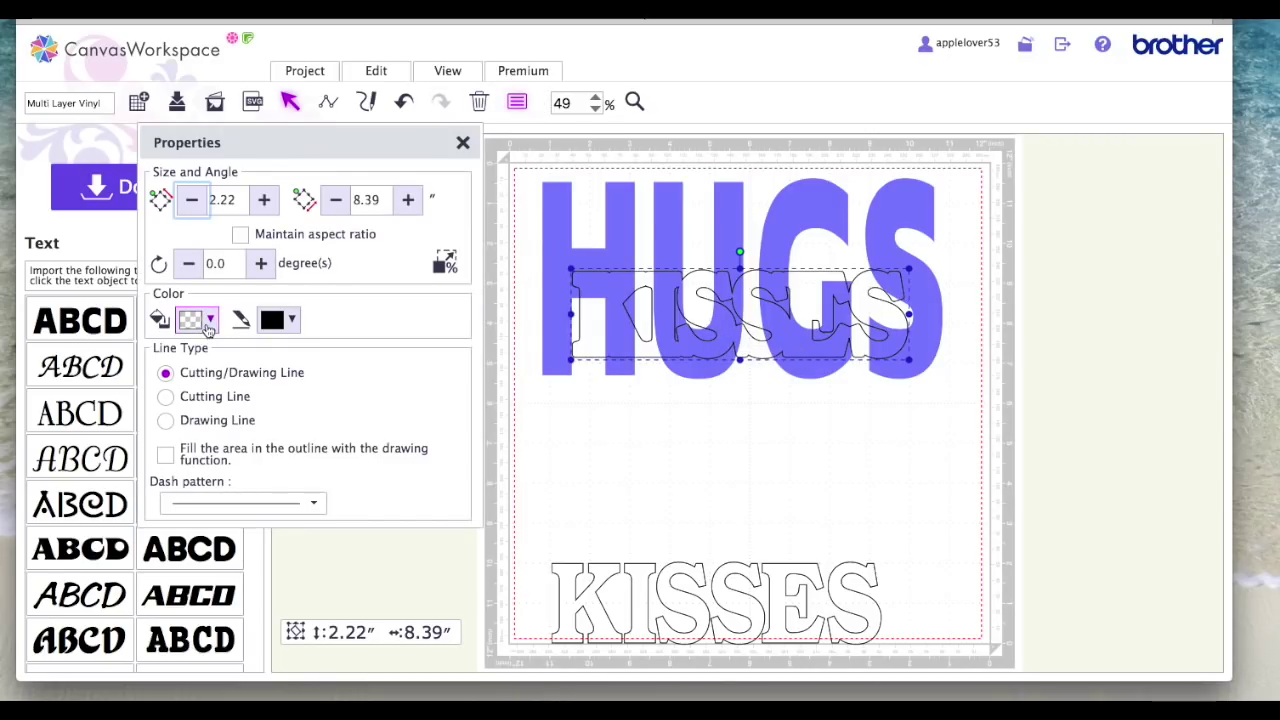
pyautogui.click(211, 321)
pyautogui.click(249, 357)
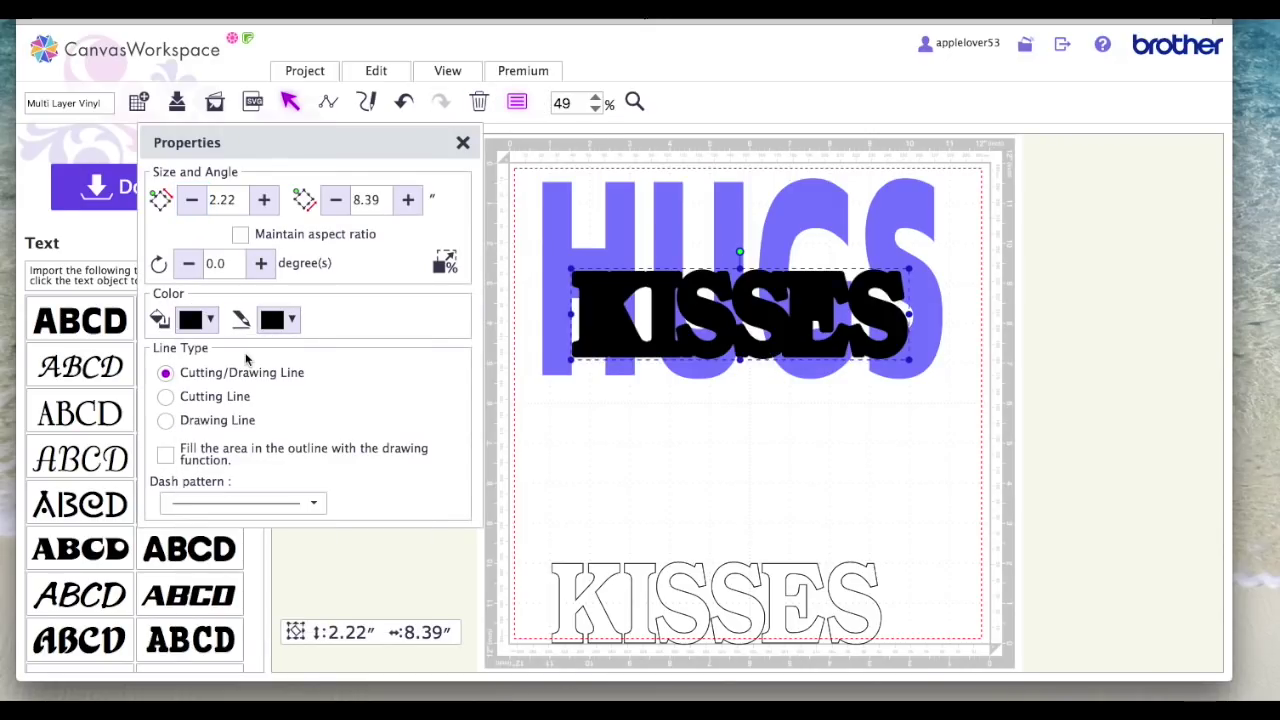
pyautogui.click(463, 143)
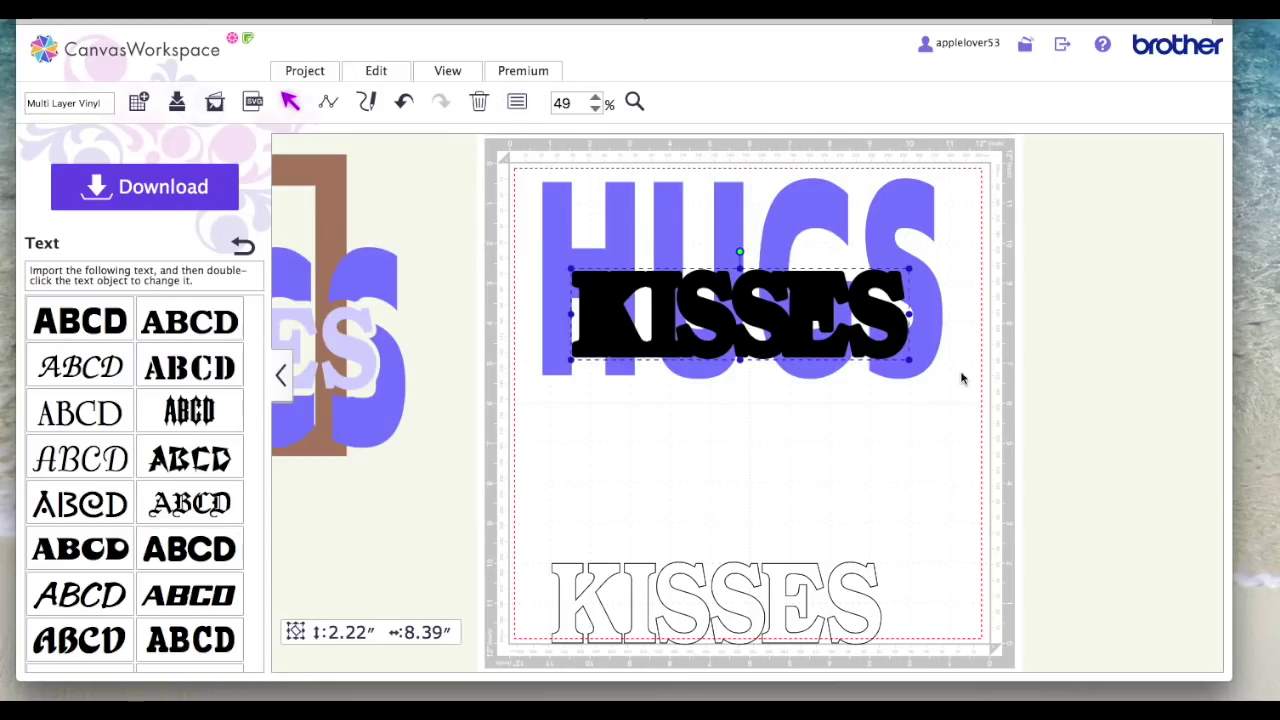
# - Subtract the black KISSES offset shape from the purple HUGS lettering
pyautogui.moveTo(979, 414); pyautogui.dragTo(672, 232)
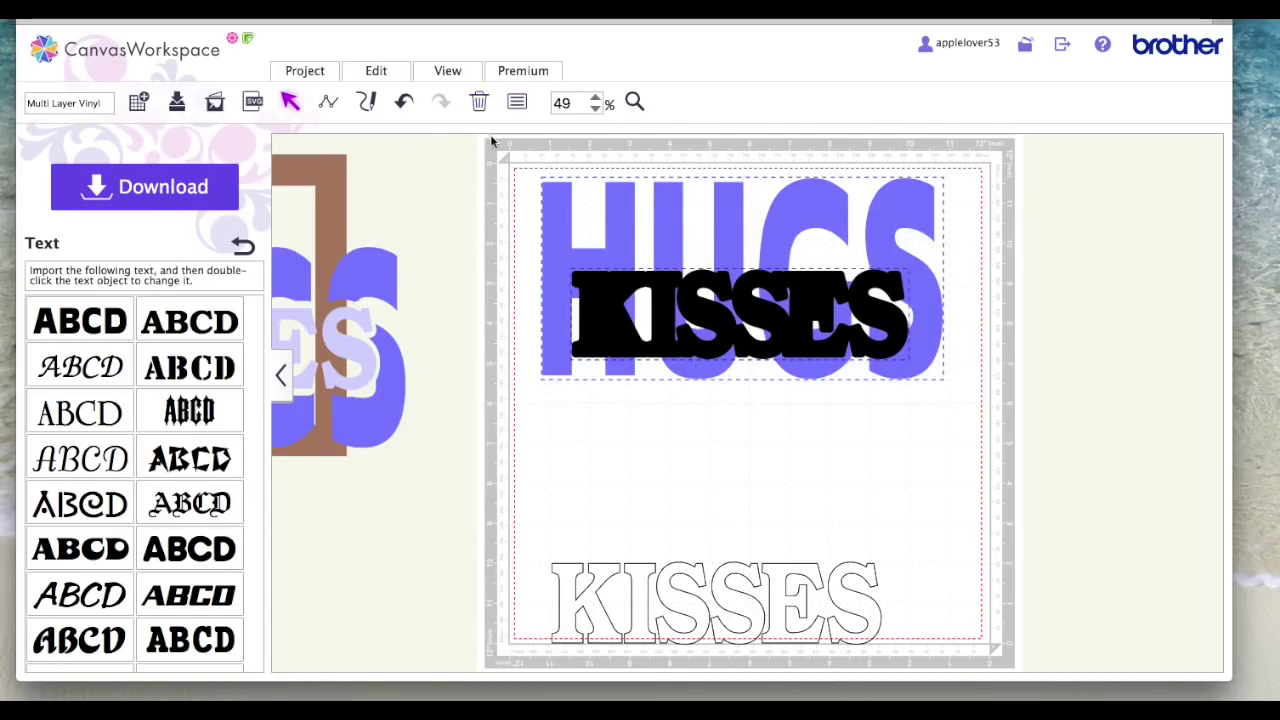
pyautogui.click(377, 71)
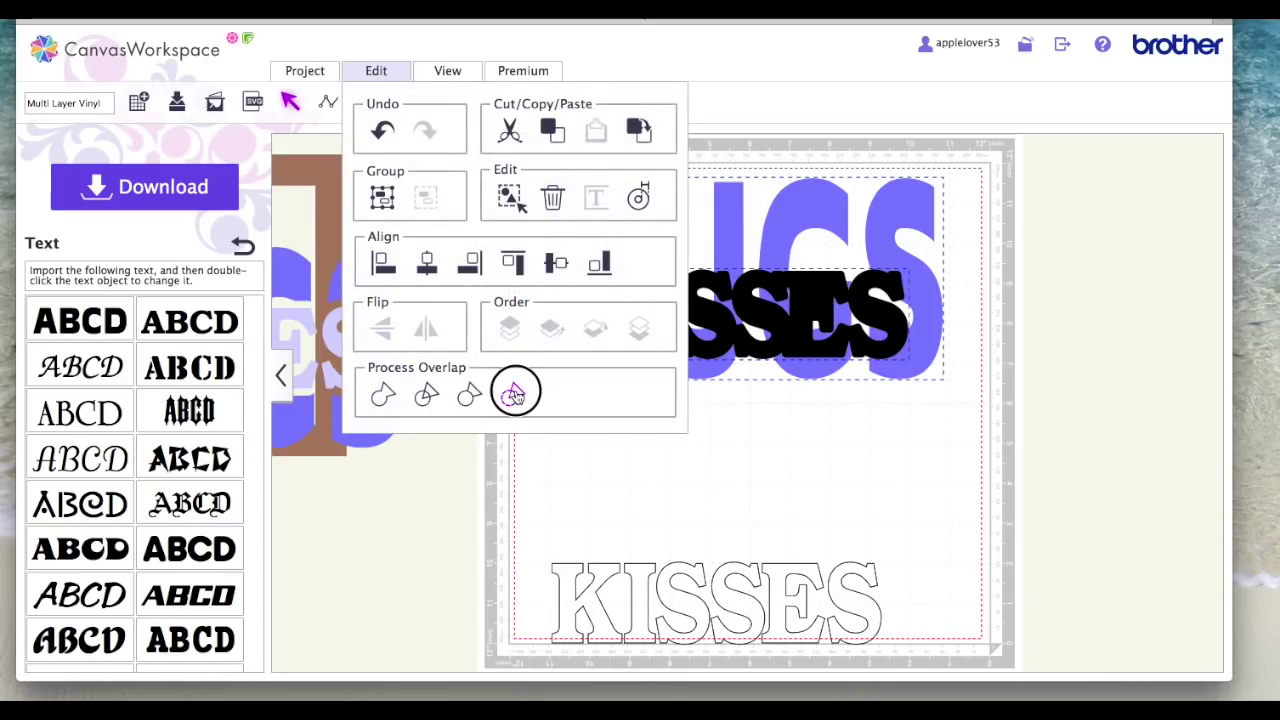
pyautogui.click(513, 396)
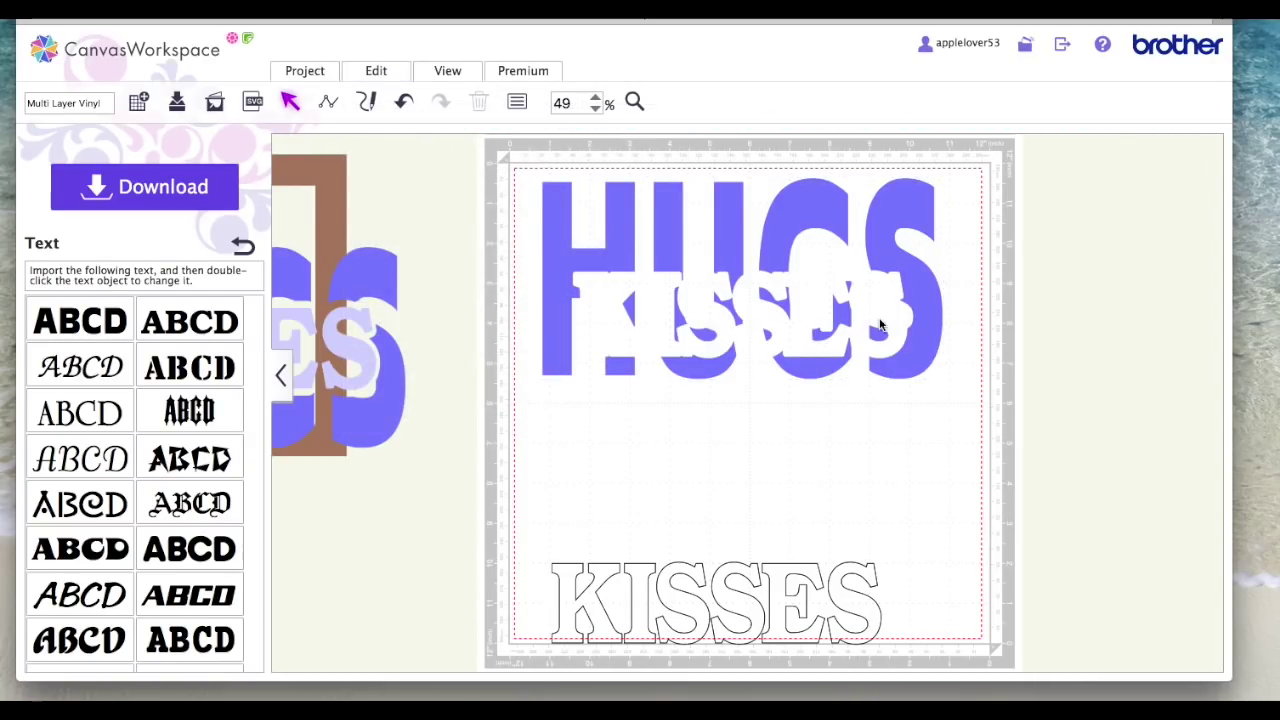
# - Move the grouped KISSES letters up closer to HUGS and fill them with light lavender
pyautogui.moveTo(871, 600); pyautogui.dragTo(879, 493)
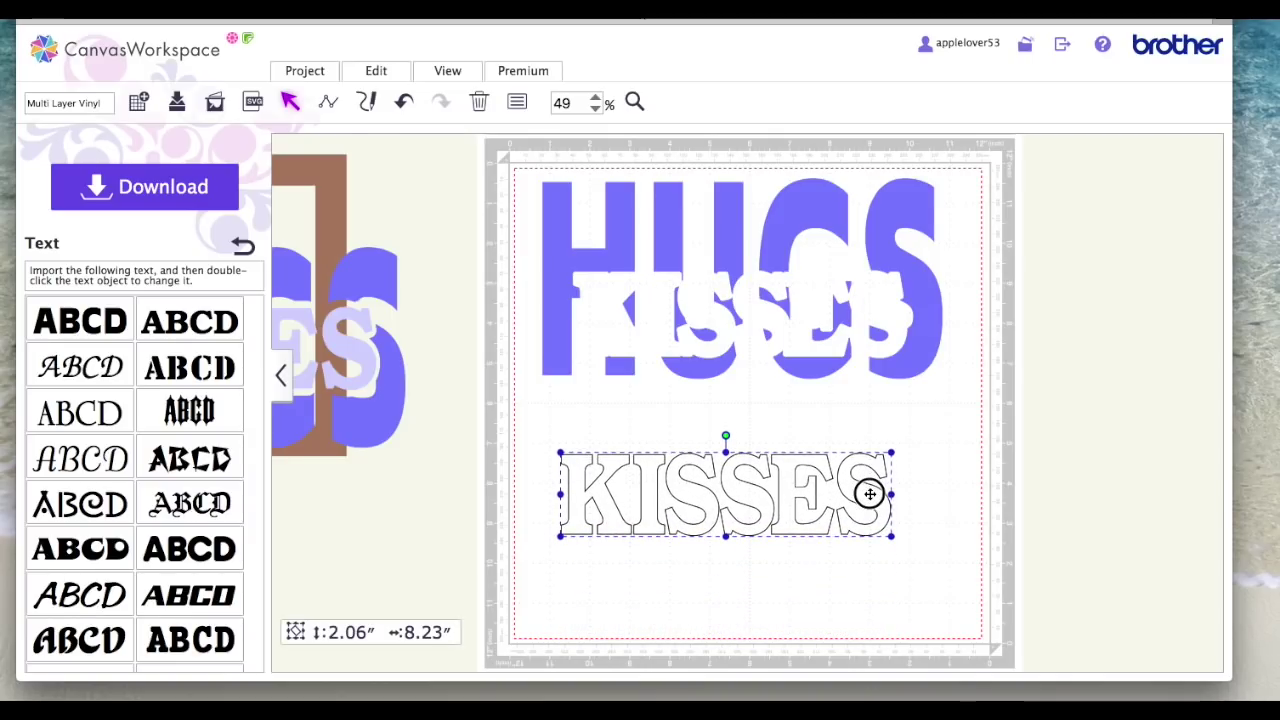
pyautogui.click(517, 100)
pyautogui.click(198, 319)
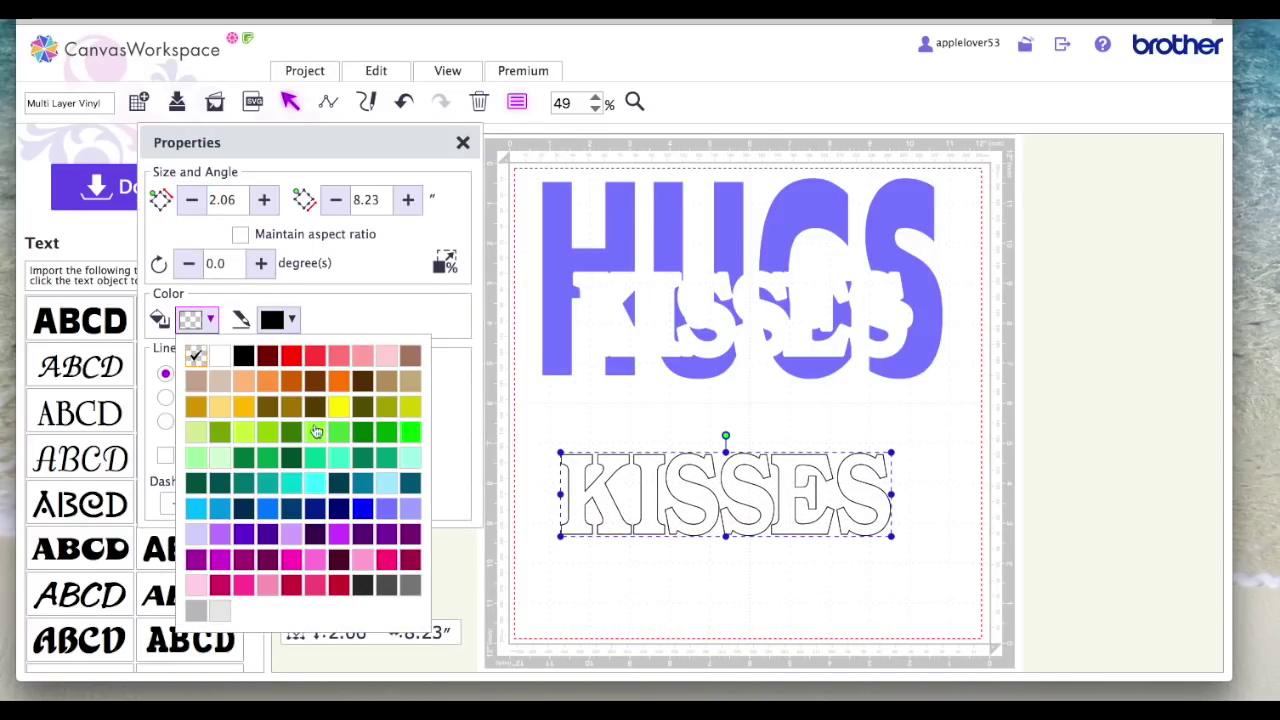
pyautogui.click(195, 537)
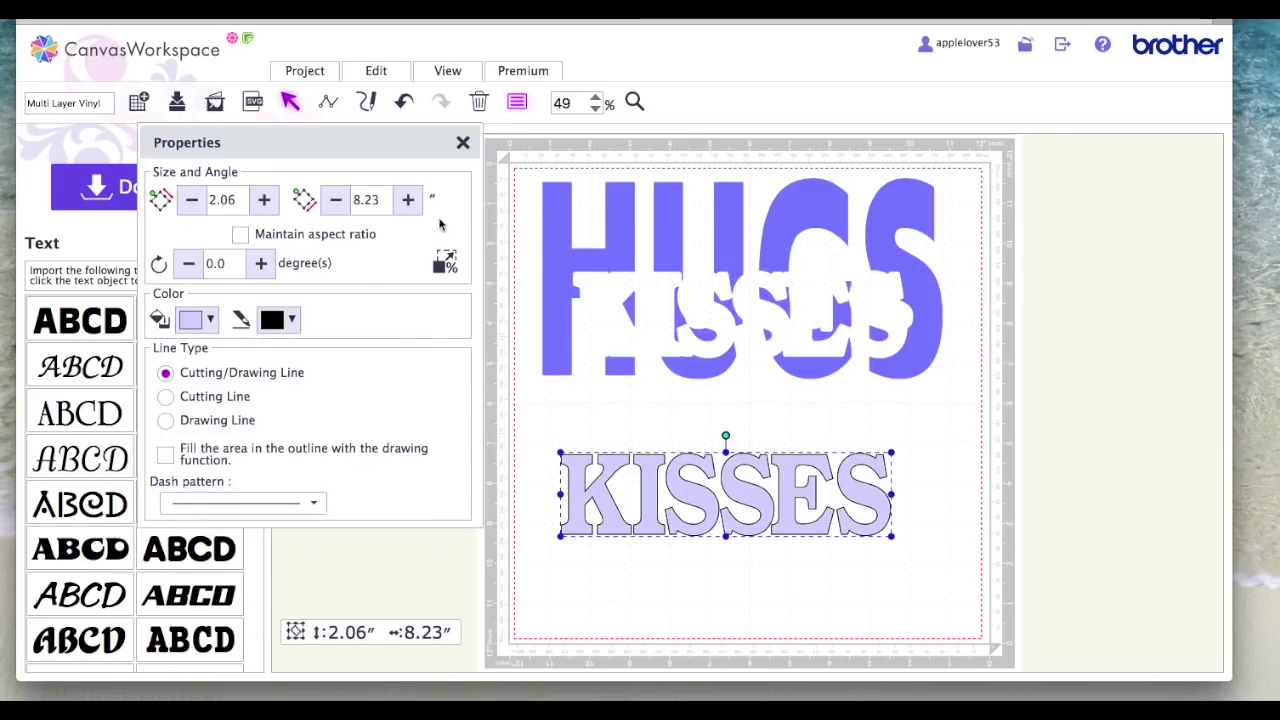
# - Place the light lavender KISSES letters inside the knockout cut in the purple HUGS lettering
pyautogui.click(463, 143)
pyautogui.moveTo(798, 527); pyautogui.dragTo(808, 348)
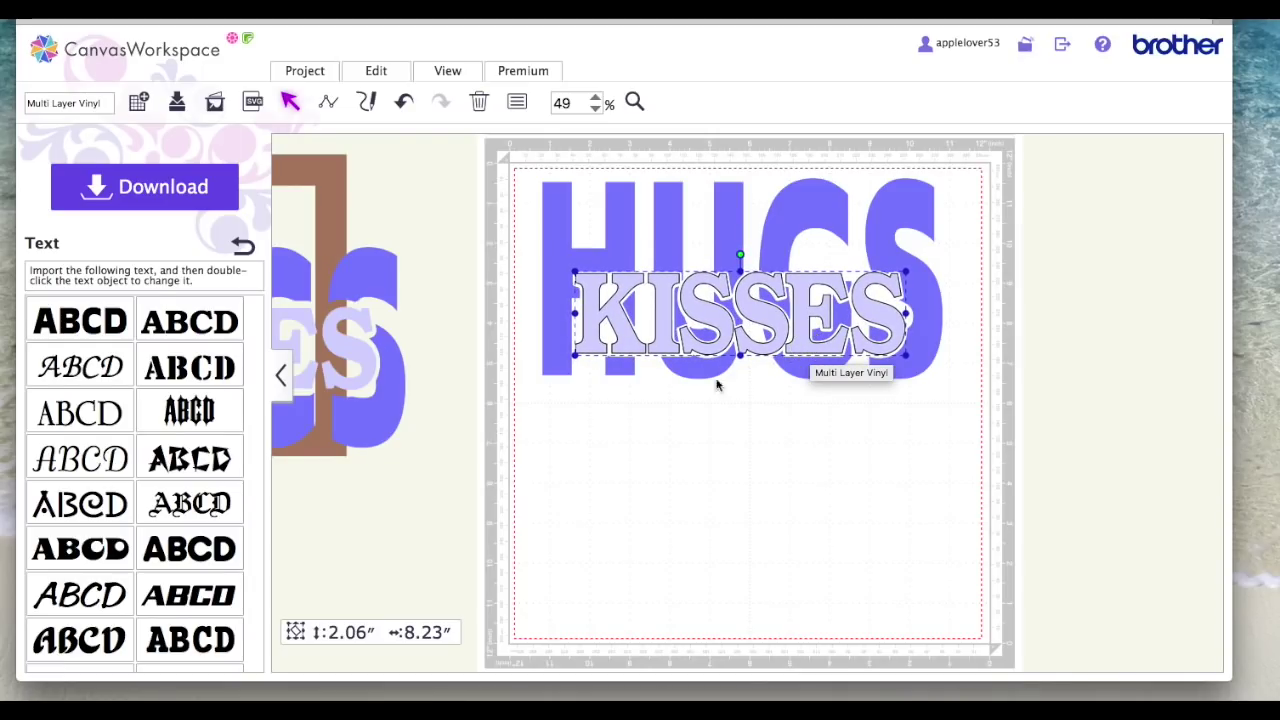
# - Bring the earlier HUGS and KISSES sample onto the mat below the new design and compare their letter spacing
pyautogui.click(362, 375)
pyautogui.moveTo(362, 375); pyautogui.dragTo(909, 526)
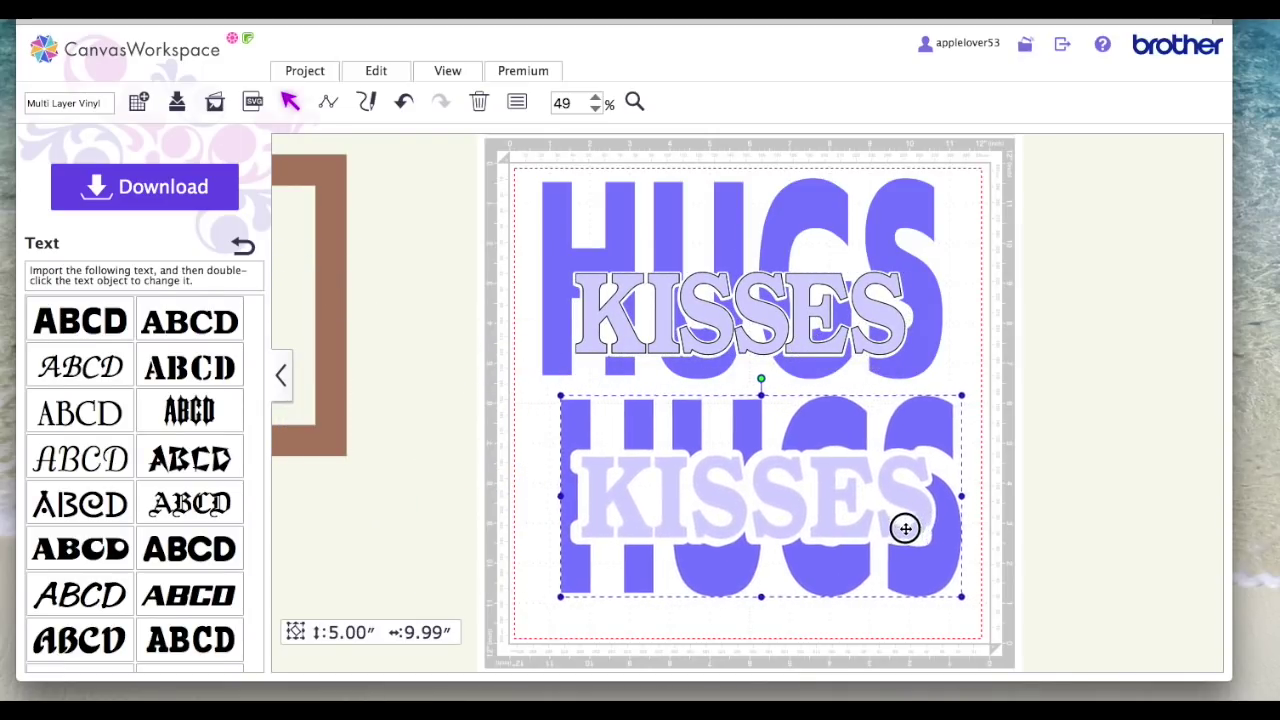
pyautogui.click(1030, 459)
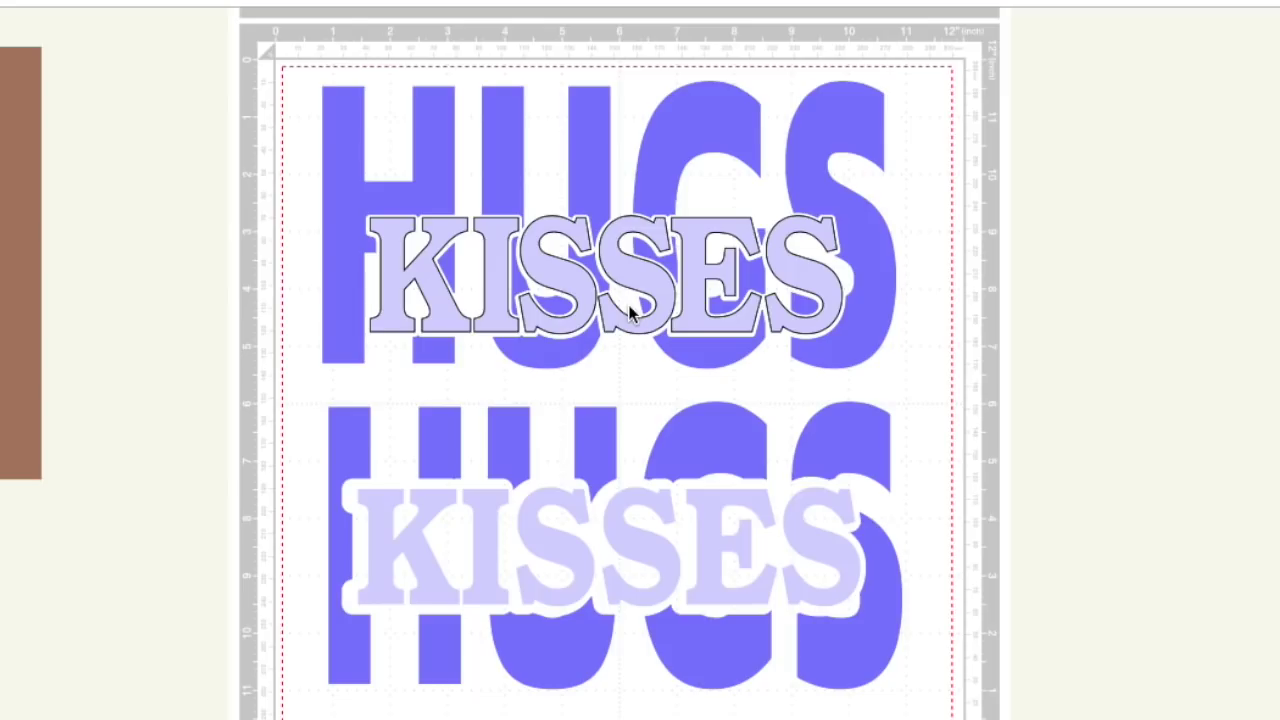
pyautogui.click(689, 311)
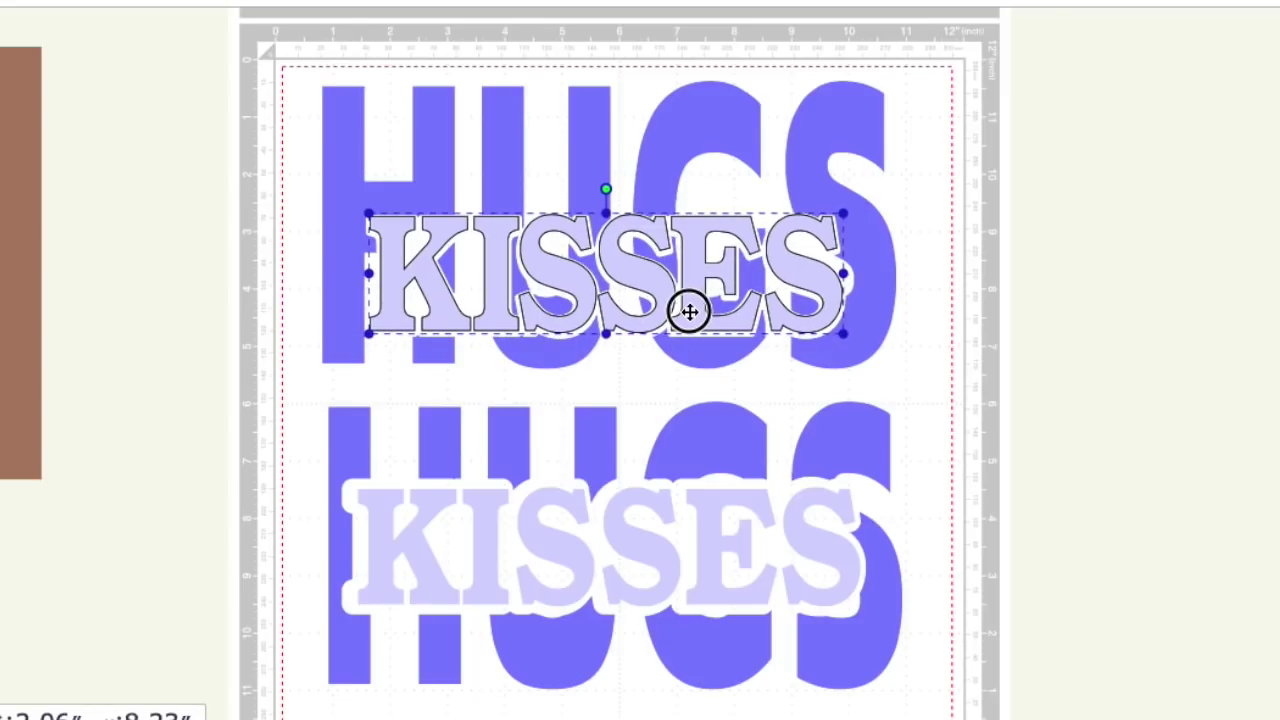
pyautogui.click(1085, 330)
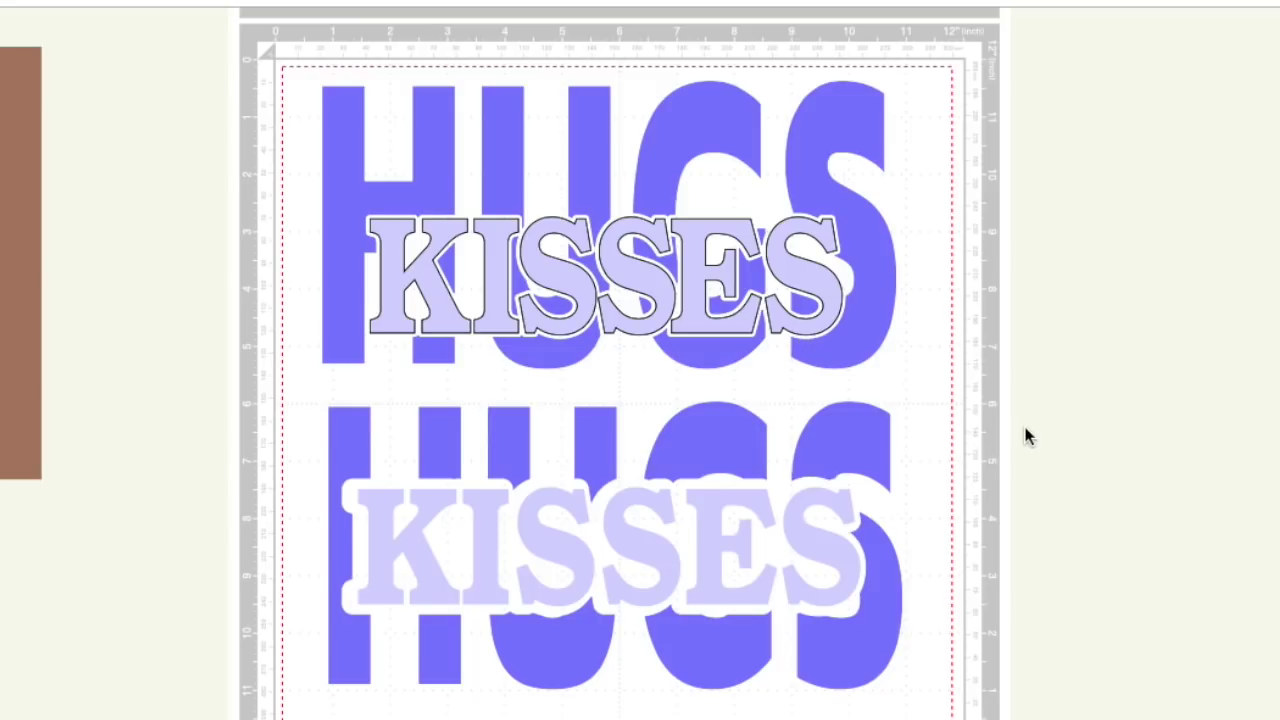
# - Delete the sample design from the mat and move the new HUGS and KISSES lettering down toward the mat's centre
pyautogui.moveTo(1046, 629); pyautogui.dragTo(640, 549)
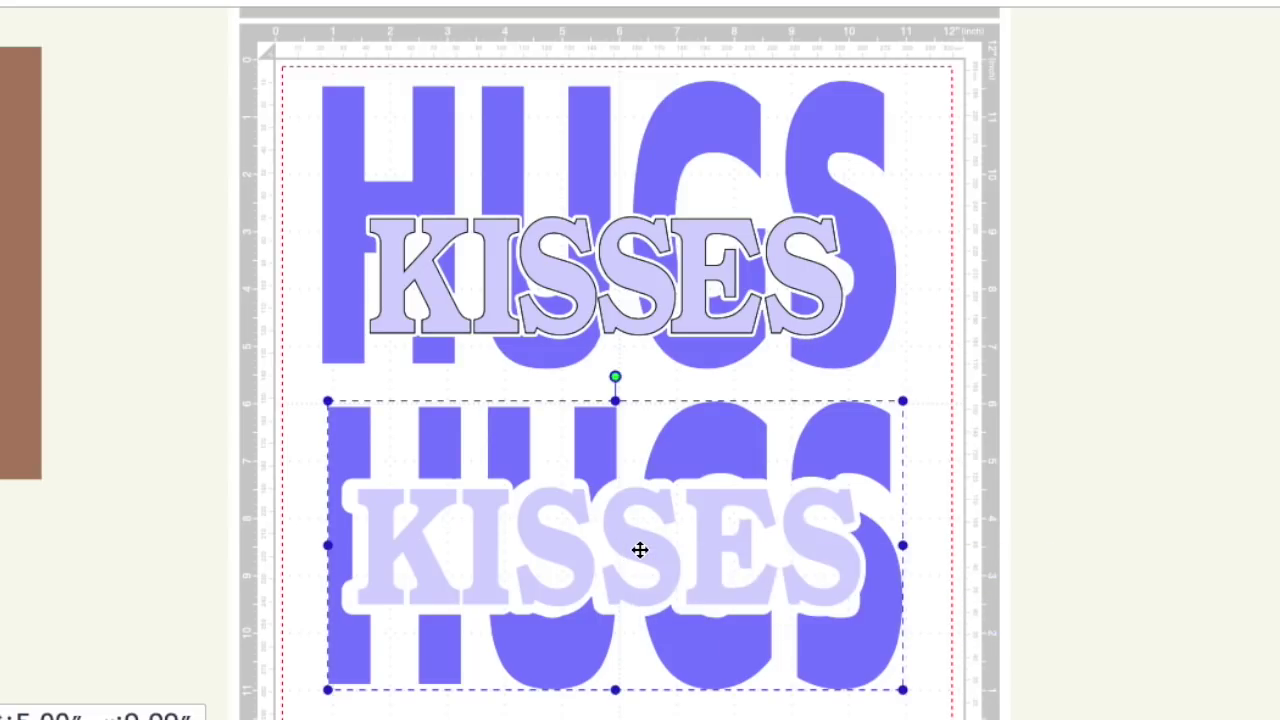
pyautogui.press('Delete')
pyautogui.moveTo(974, 378); pyautogui.dragTo(706, 474)
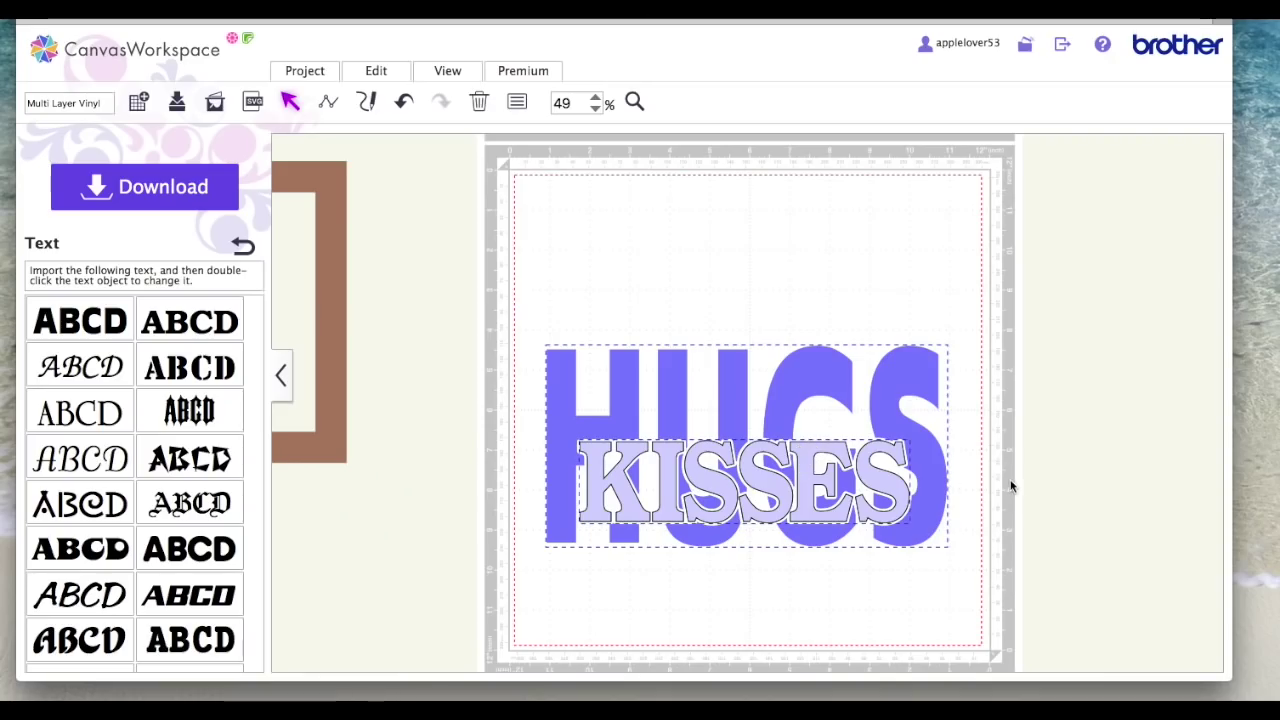
pyautogui.click(1011, 487)
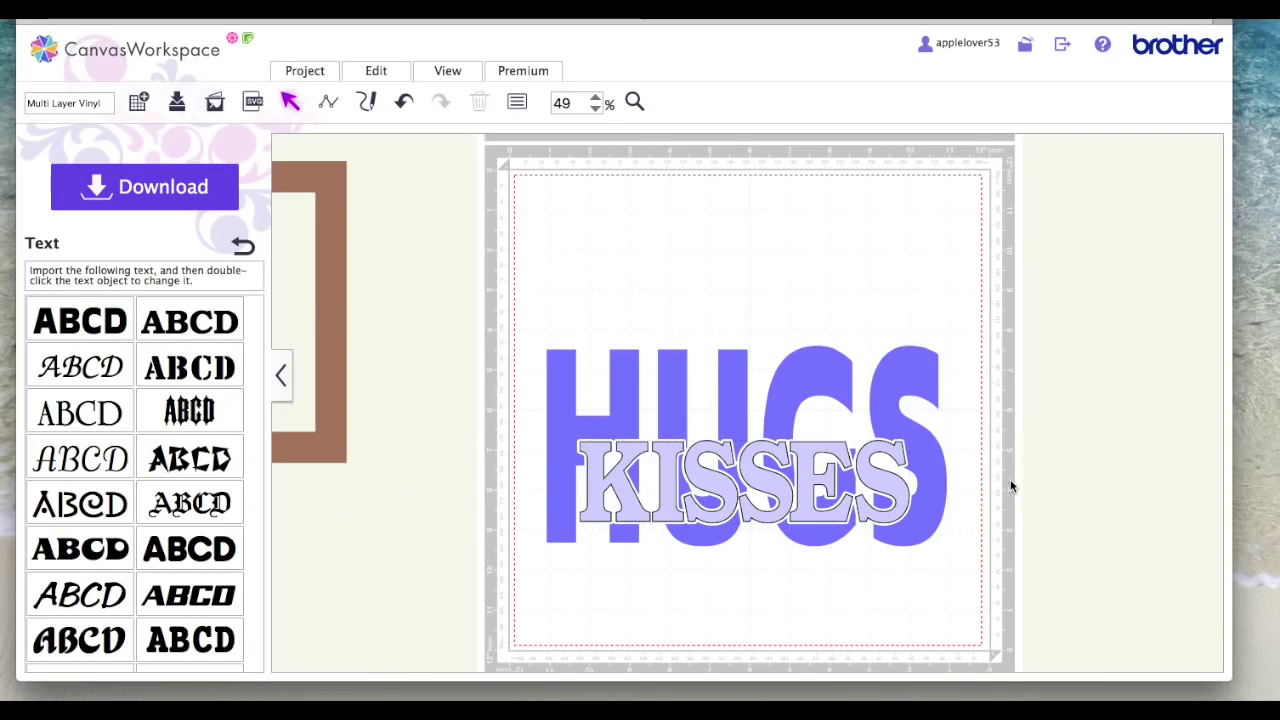
# - Preview the brown frame around the HUGS and KISSES design and return it to the area beside the mat
pyautogui.moveTo(334, 323); pyautogui.dragTo(983, 457)
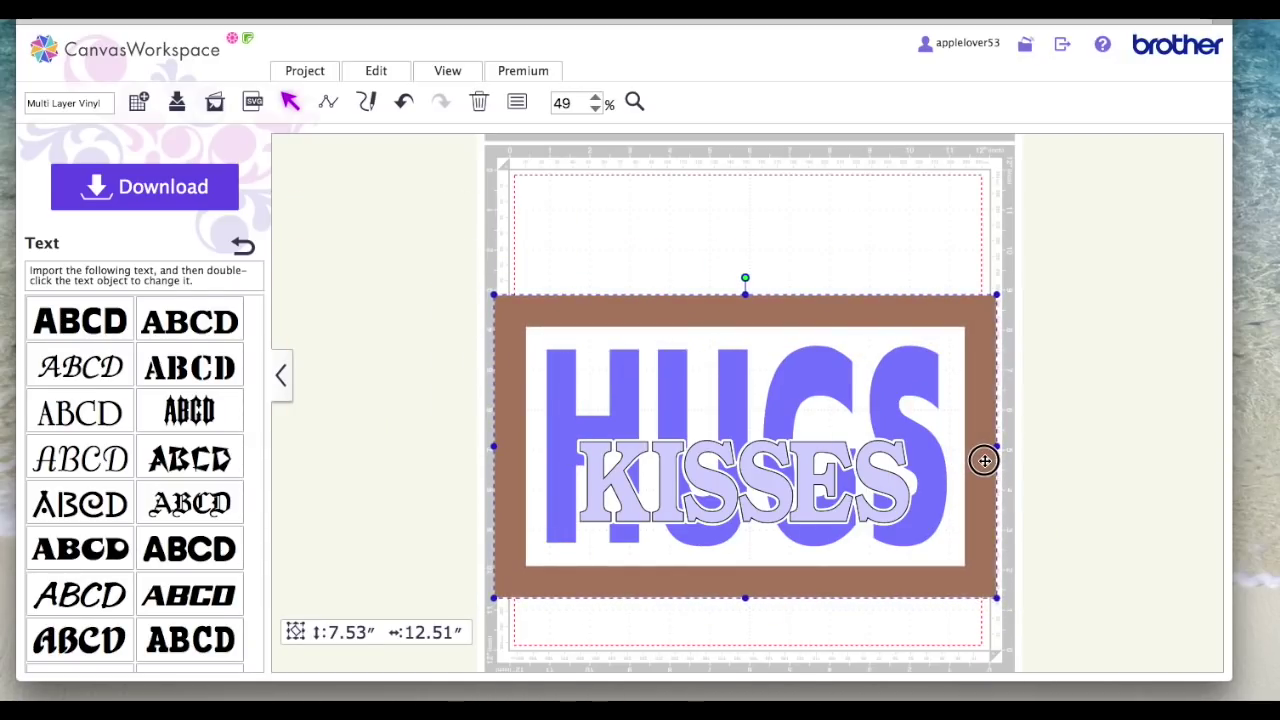
pyautogui.click(1080, 460)
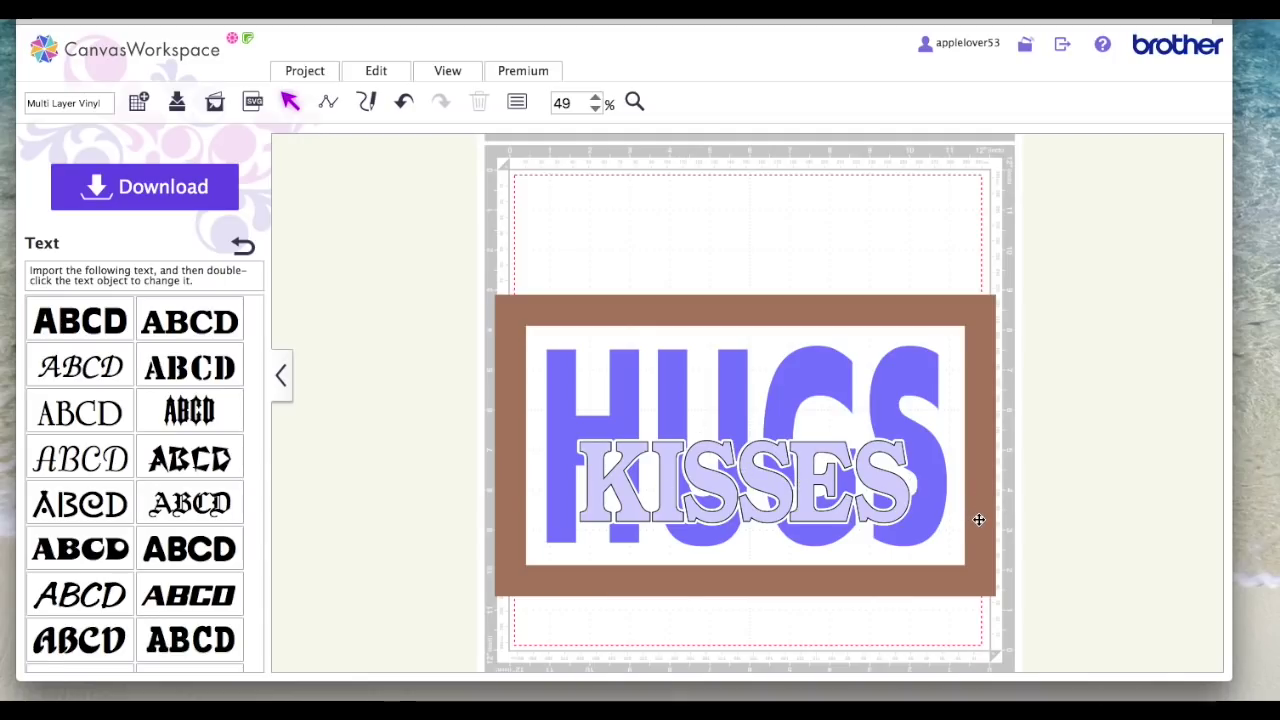
pyautogui.moveTo(979, 519); pyautogui.dragTo(423, 401)
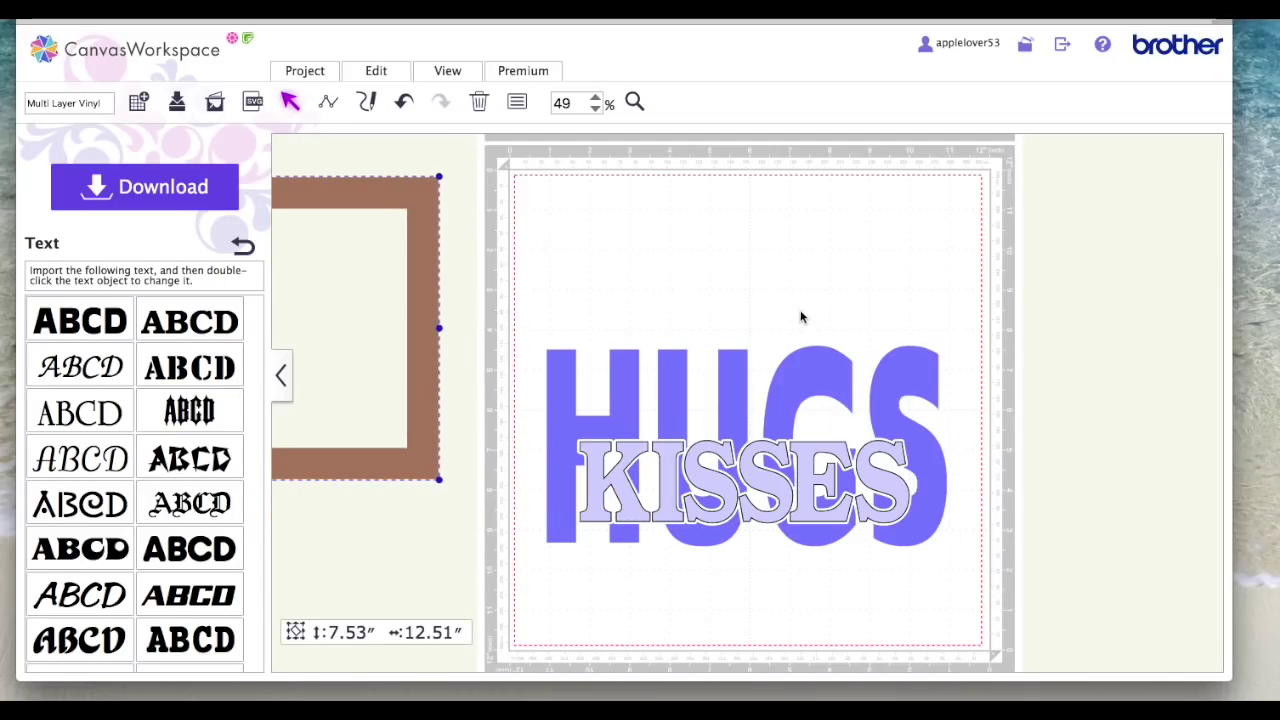
# - Add a plain square from the basic shapes and shrink it to about 0.60" by 0.60" above the HUGS lettering
pyautogui.click(242, 249)
pyautogui.click(140, 316)
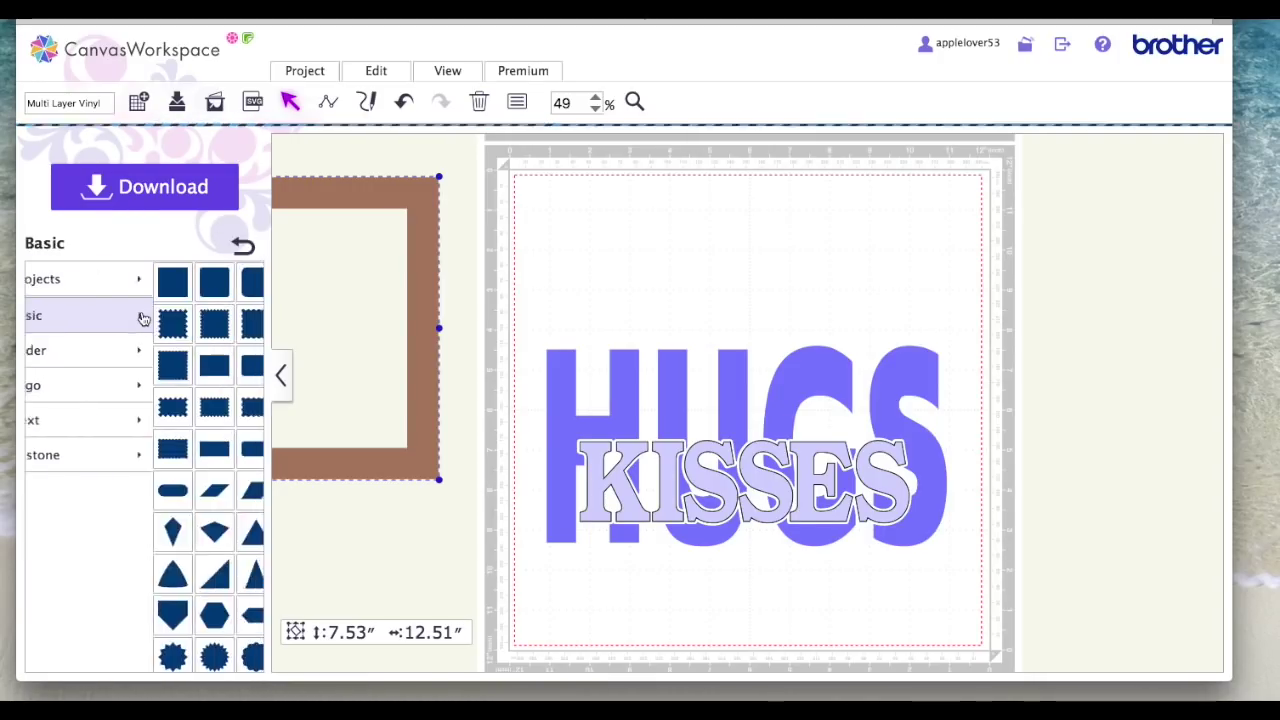
pyautogui.click(48, 286)
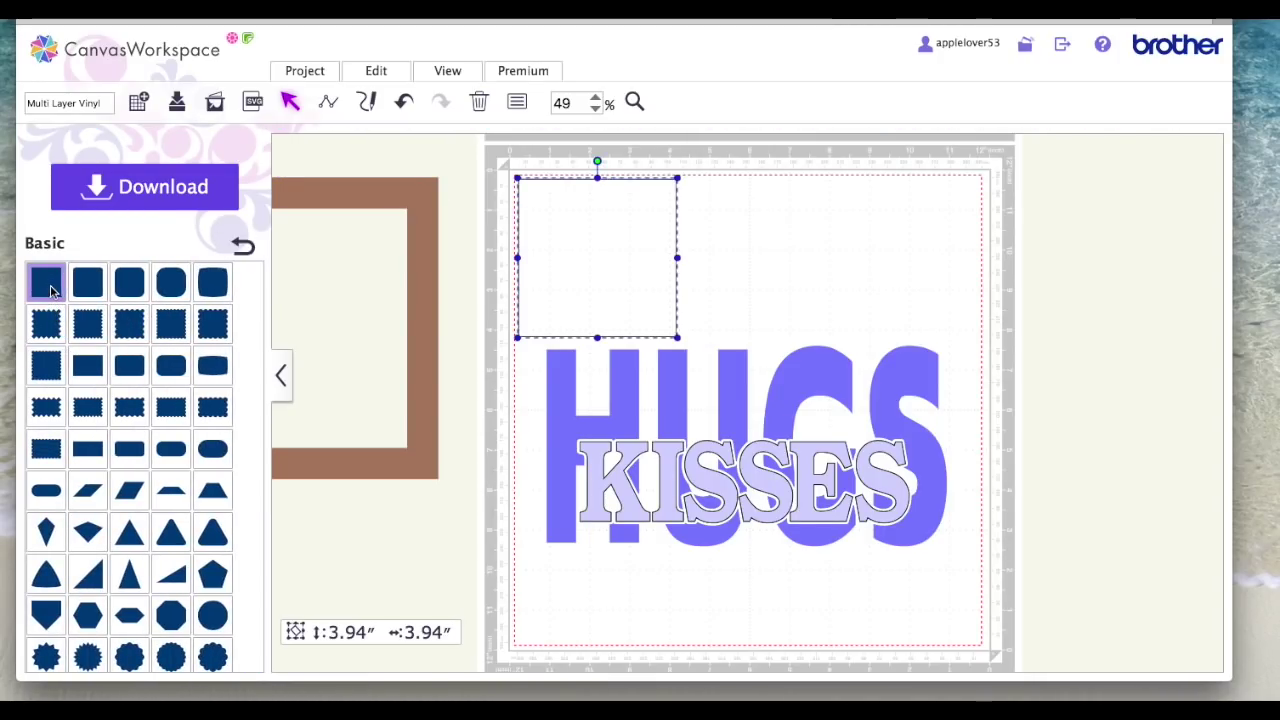
pyautogui.moveTo(677, 178); pyautogui.dragTo(610, 281)
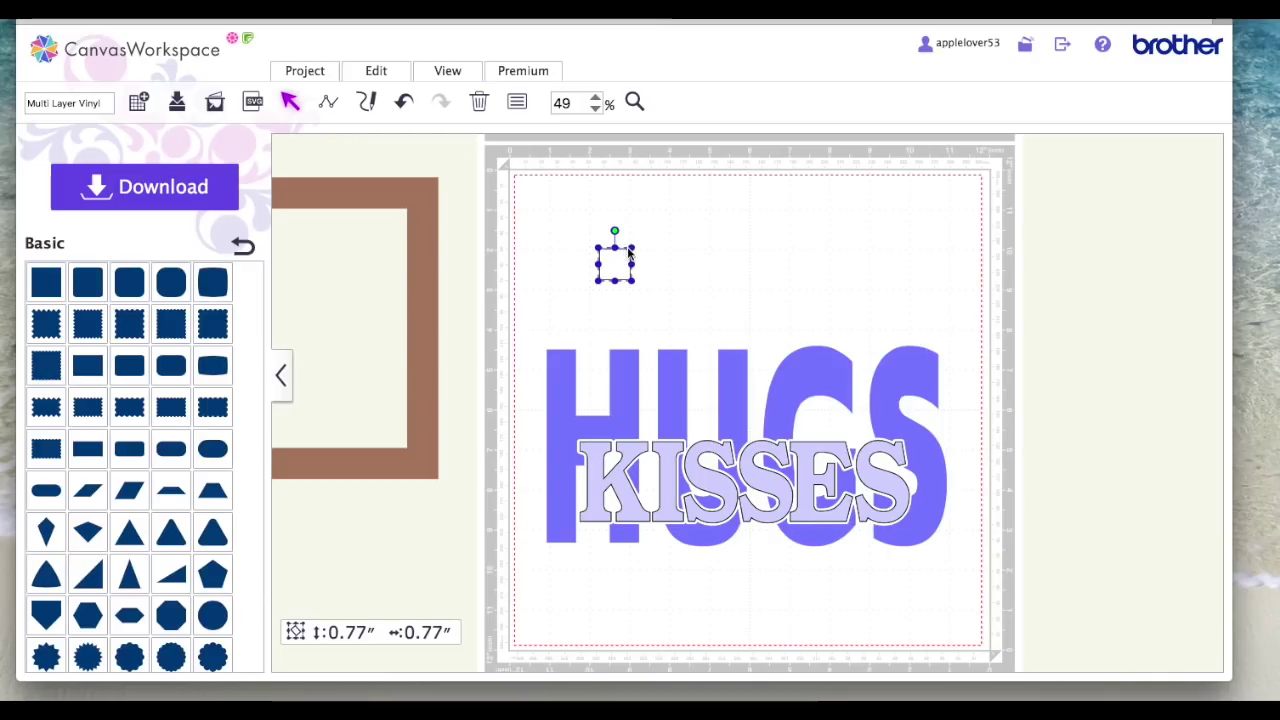
pyautogui.moveTo(631, 247); pyautogui.dragTo(622, 254)
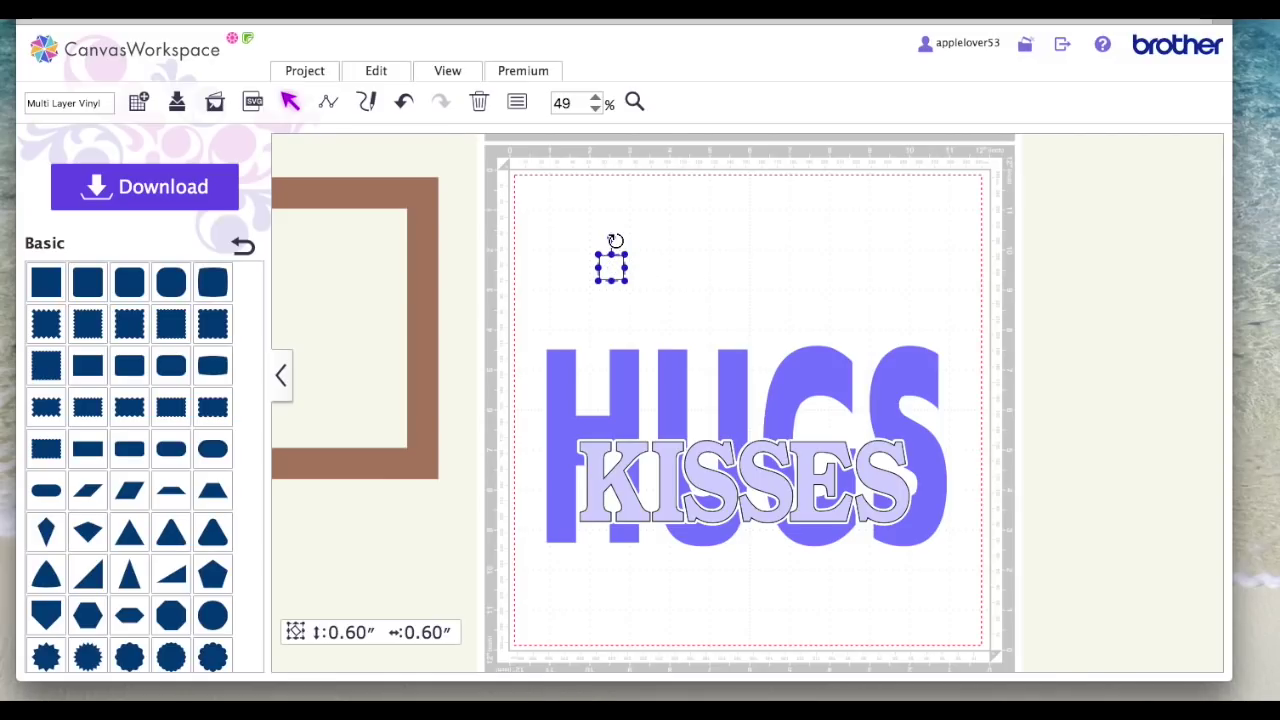
# - Duplicate the small square and place the two squares apart, one above the H and one above the G of HUGS
pyautogui.click(385, 76)
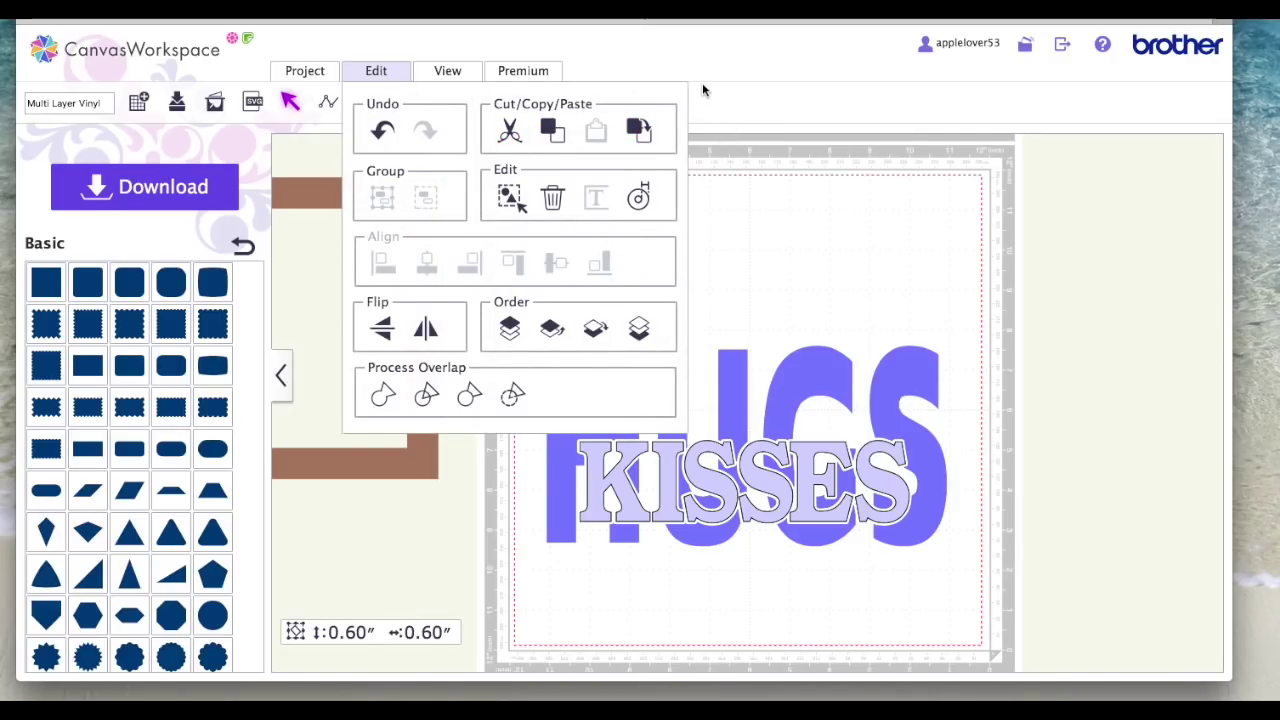
pyautogui.click(775, 274)
pyautogui.click(605, 262)
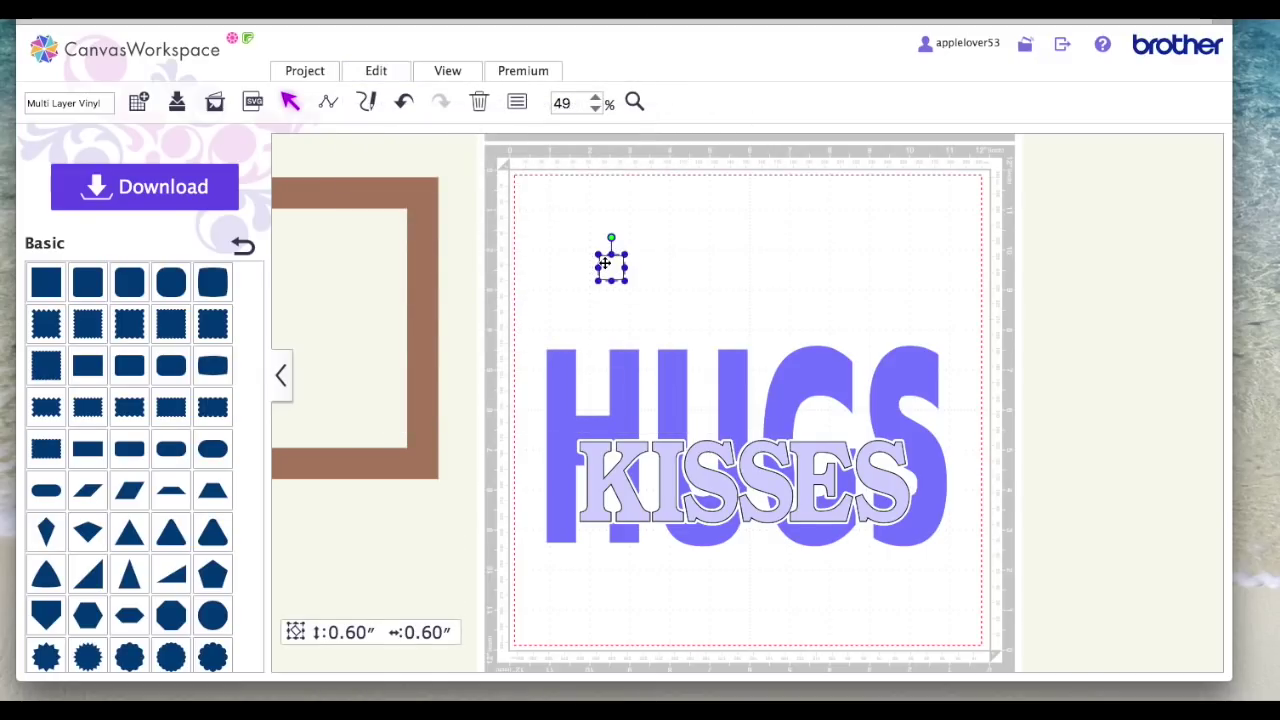
pyautogui.rightClick(604, 262)
pyautogui.click(786, 232)
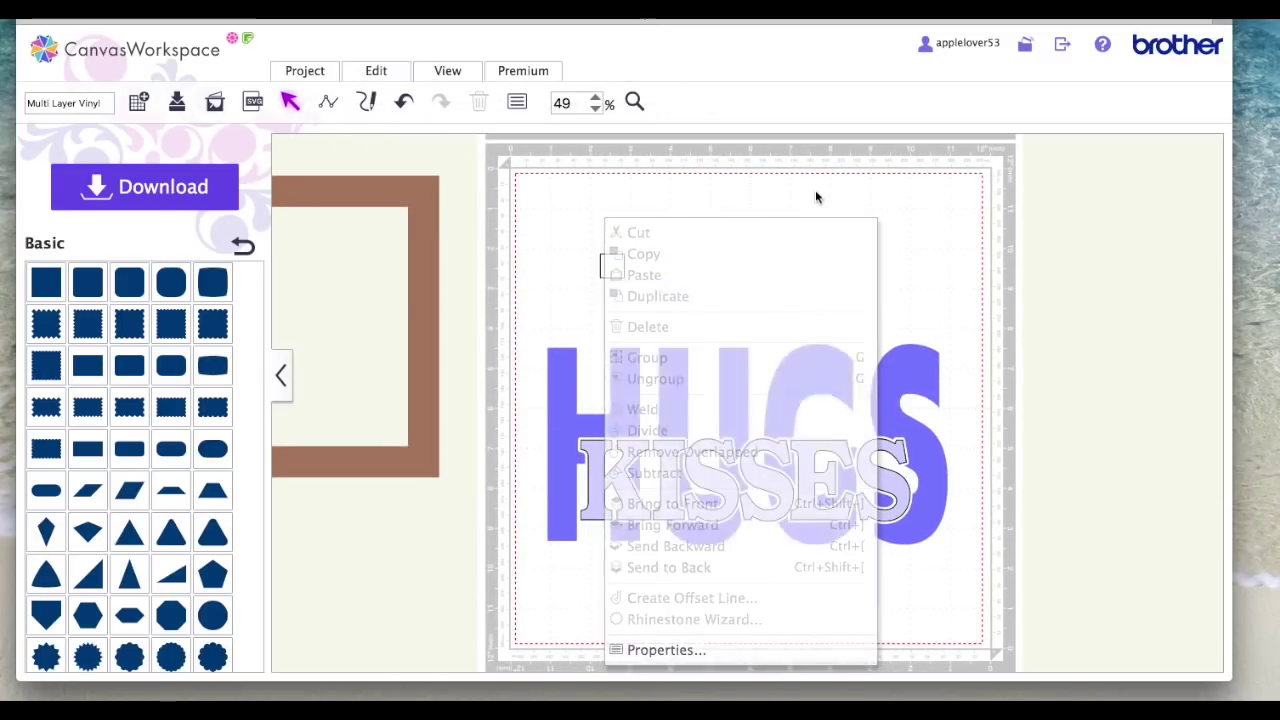
pyautogui.hotkey('ctrl', 'v')
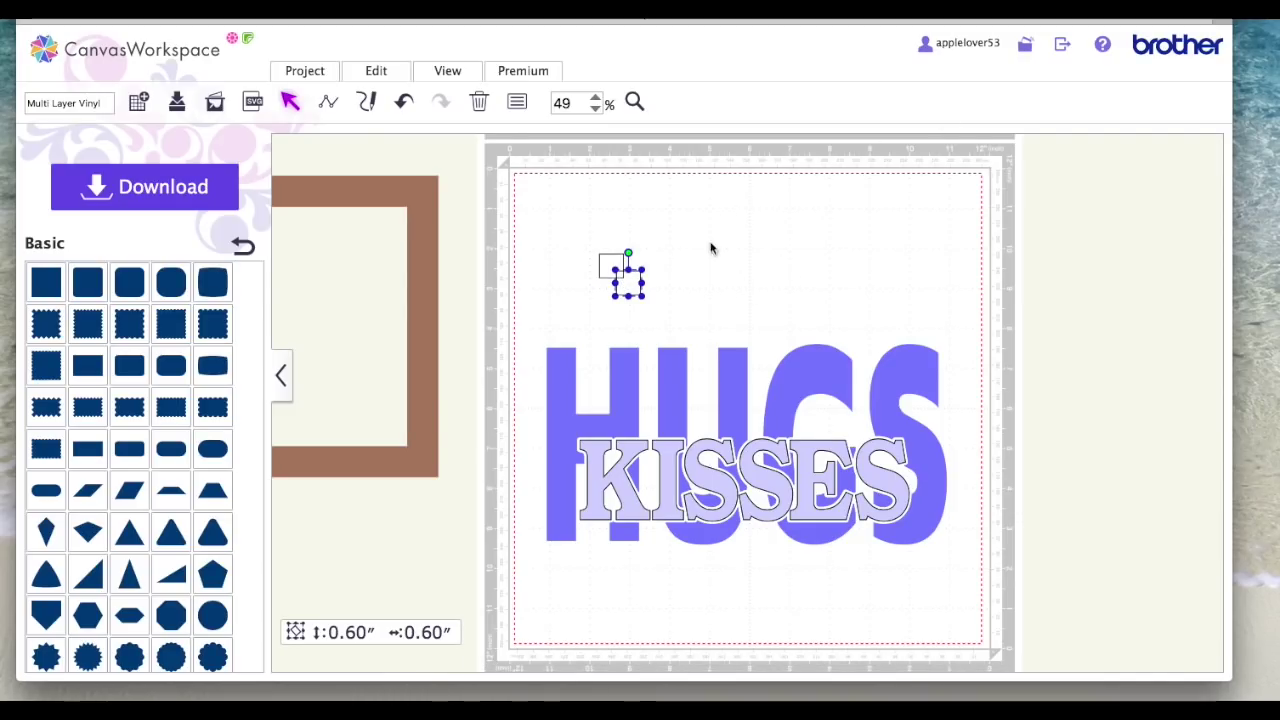
pyautogui.moveTo(631, 287); pyautogui.dragTo(771, 286)
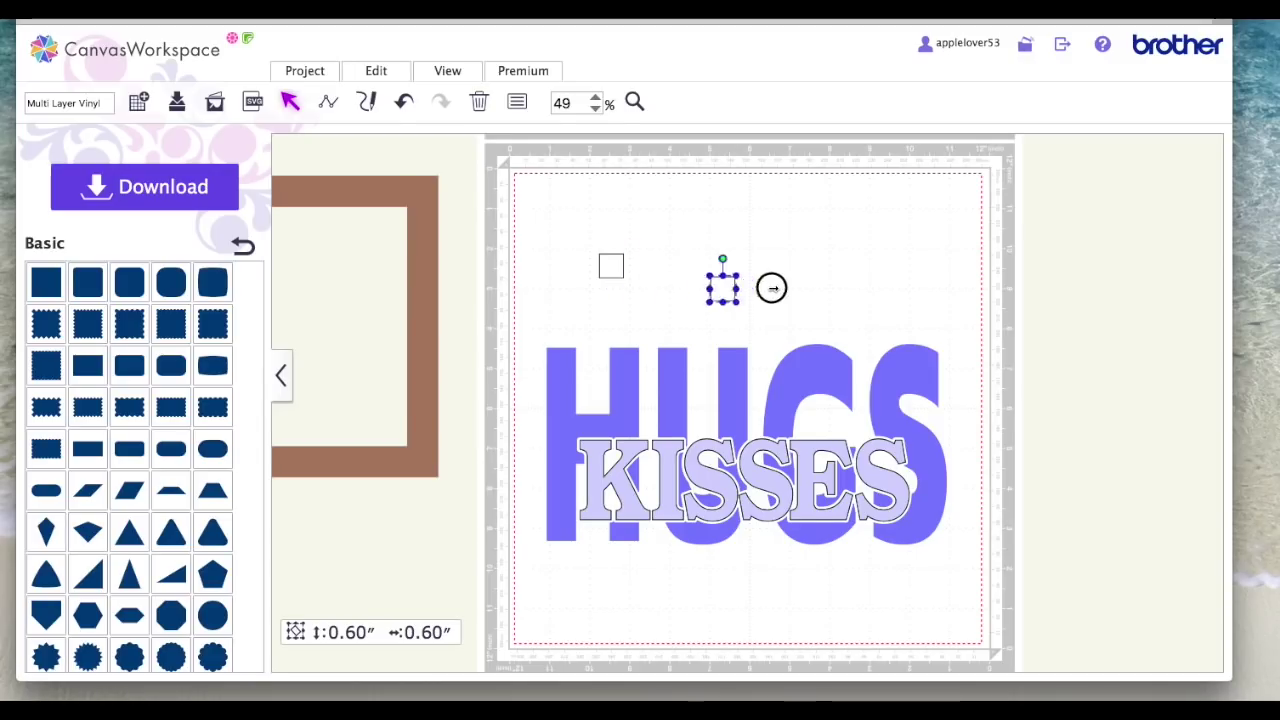
pyautogui.moveTo(606, 266); pyautogui.dragTo(618, 318)
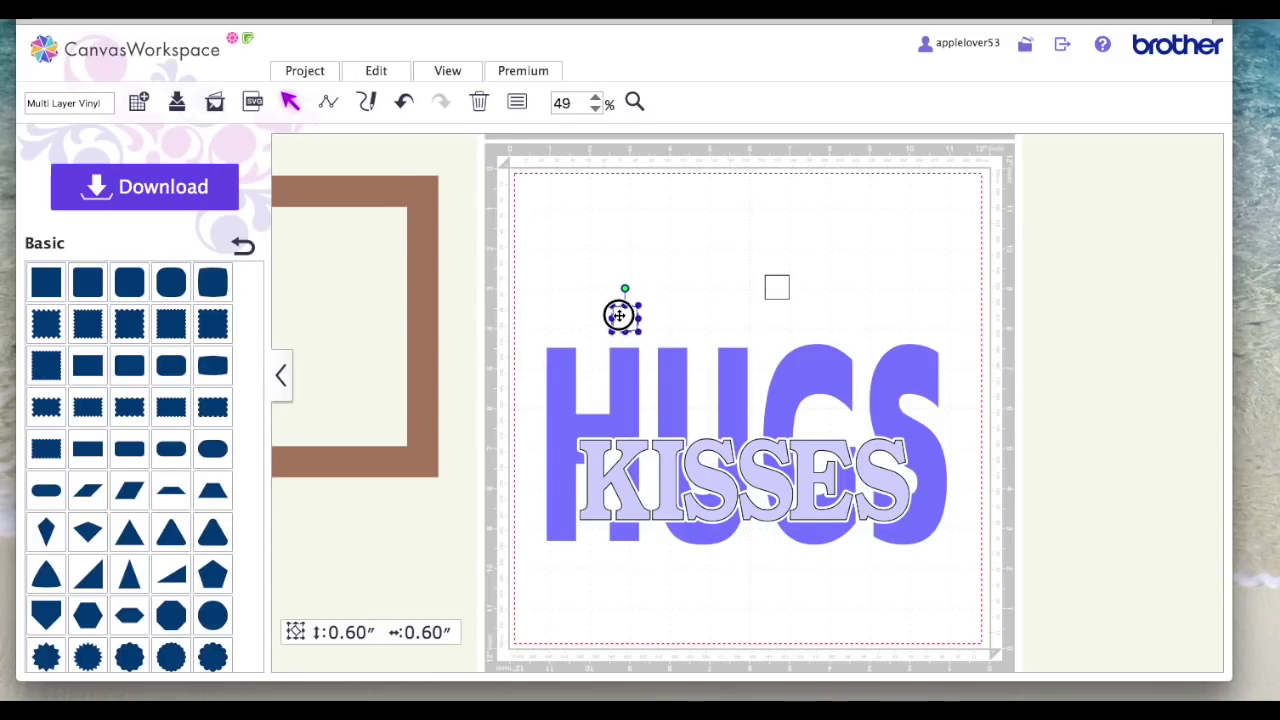
pyautogui.moveTo(775, 285); pyautogui.dragTo(849, 312)
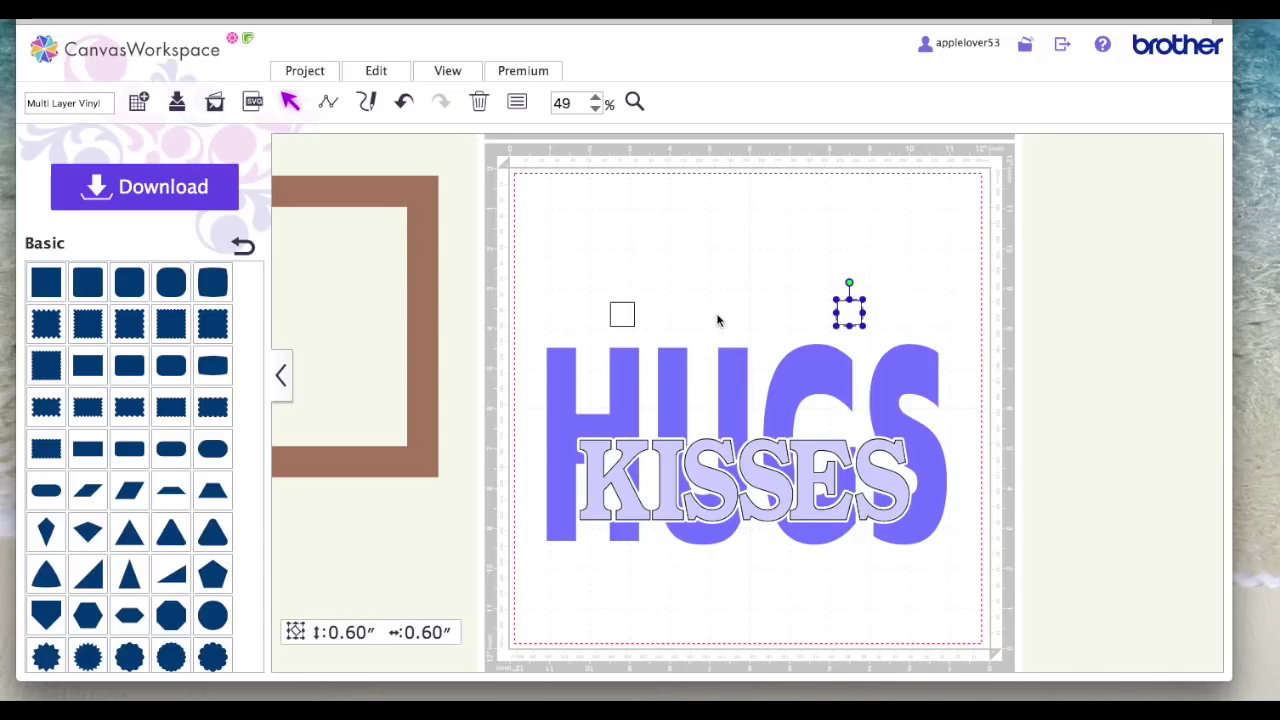
# - Align the two small squares above HUGS by their top edges
pyautogui.click(624, 282)
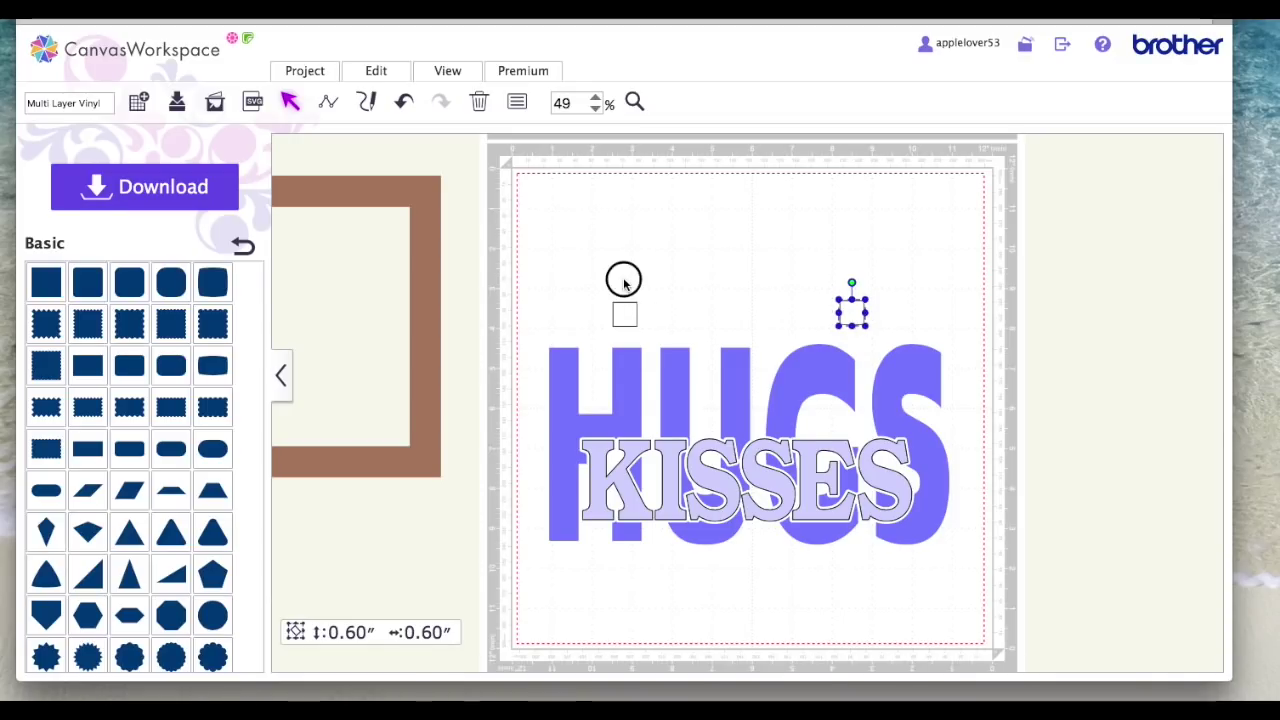
pyautogui.moveTo(606, 281); pyautogui.dragTo(878, 312)
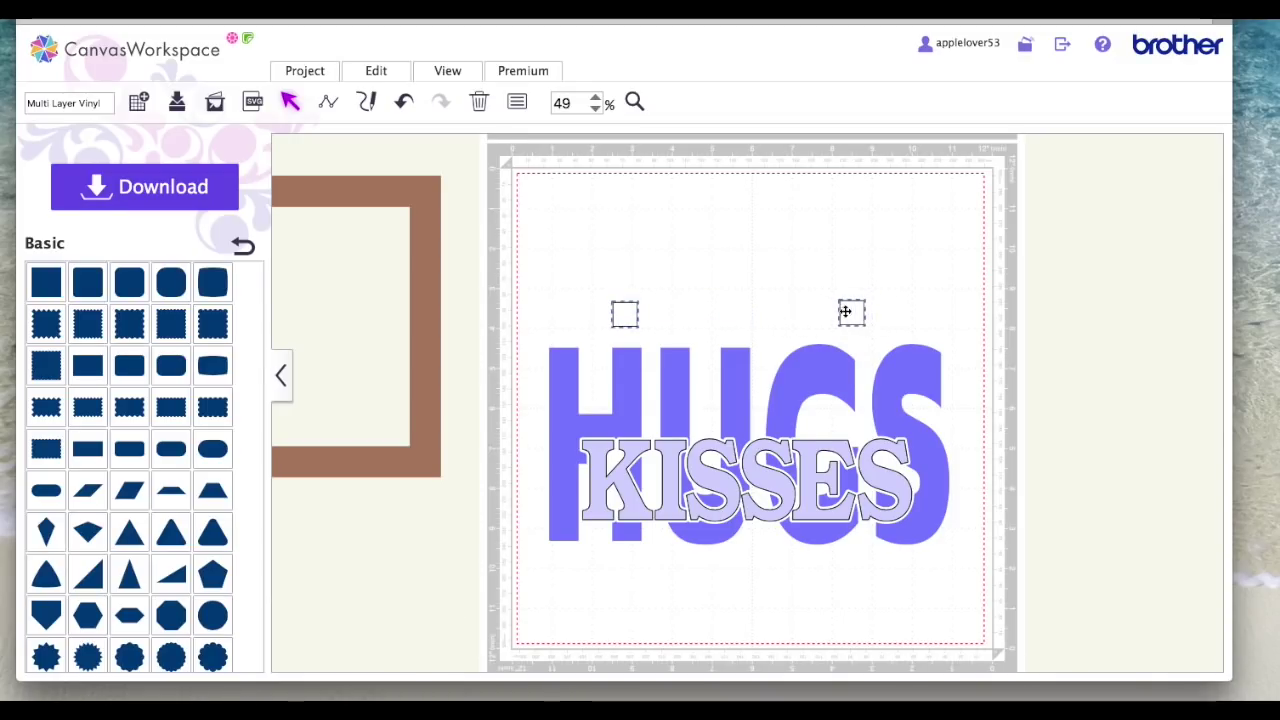
pyautogui.click(381, 71)
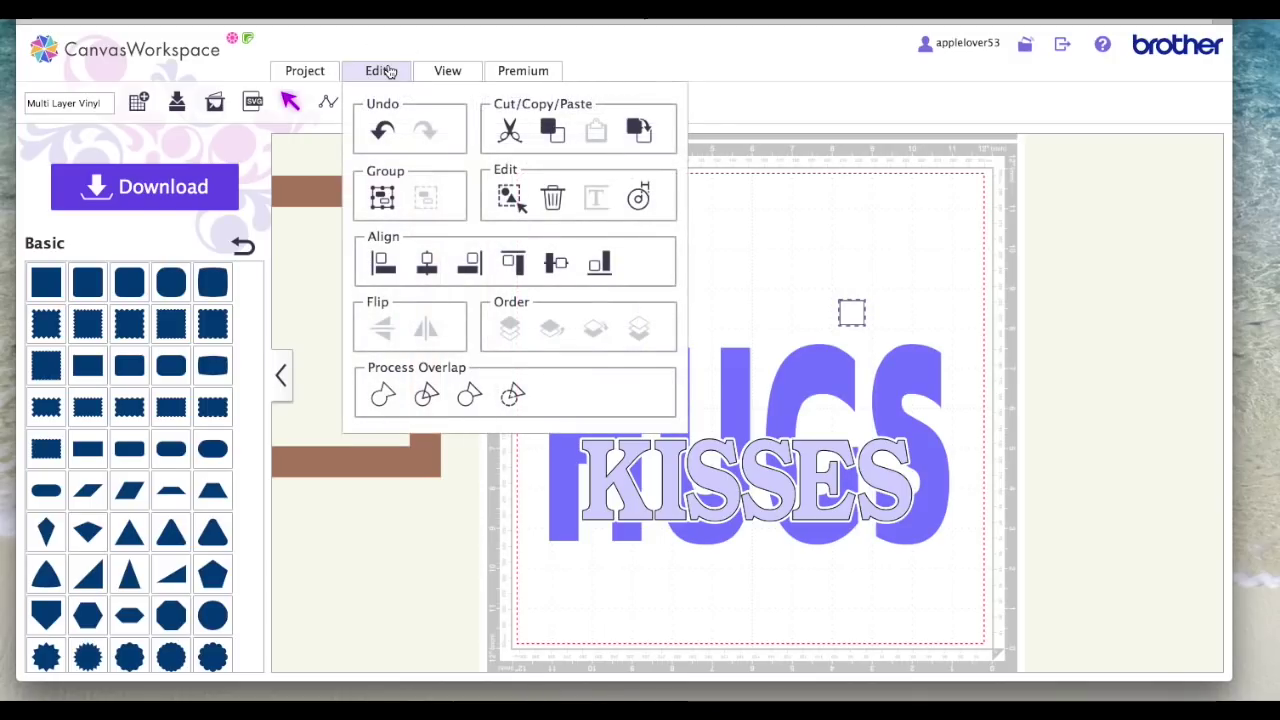
pyautogui.click(515, 263)
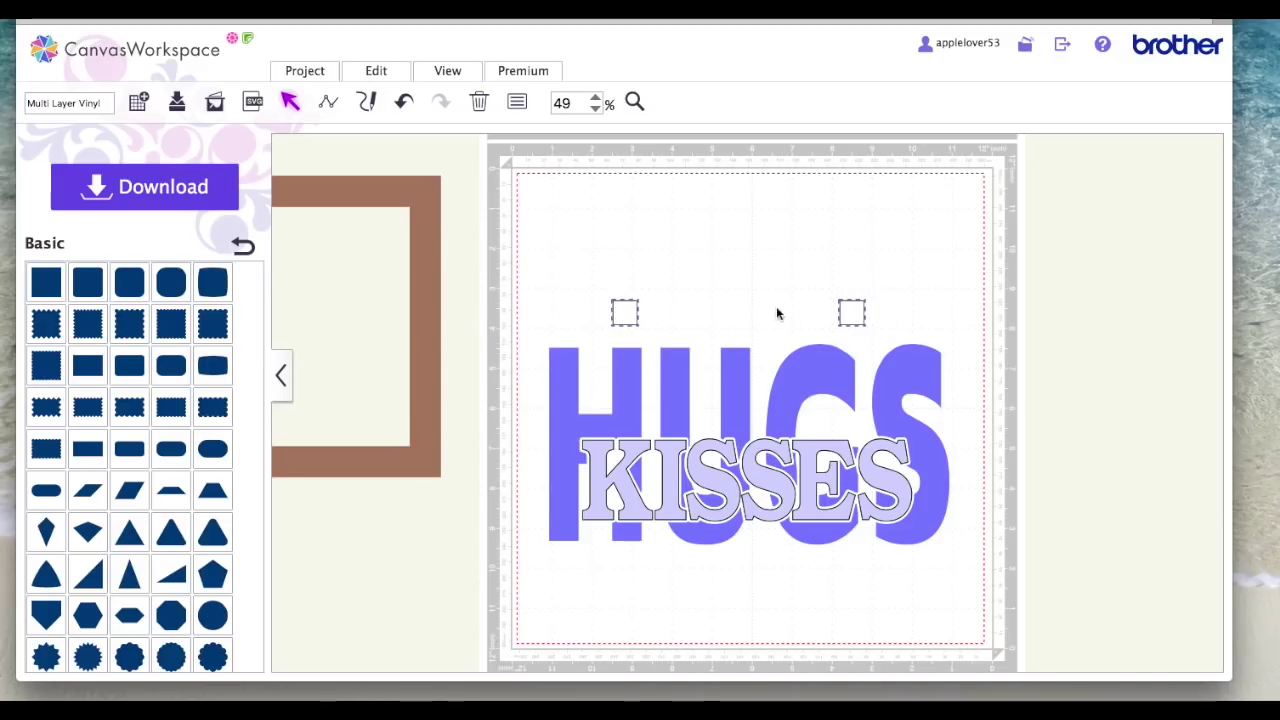
# - Group the two aligned squares, then duplicate the group and set the copy up and to the right, partly off the mat
pyautogui.rightClick(853, 311)
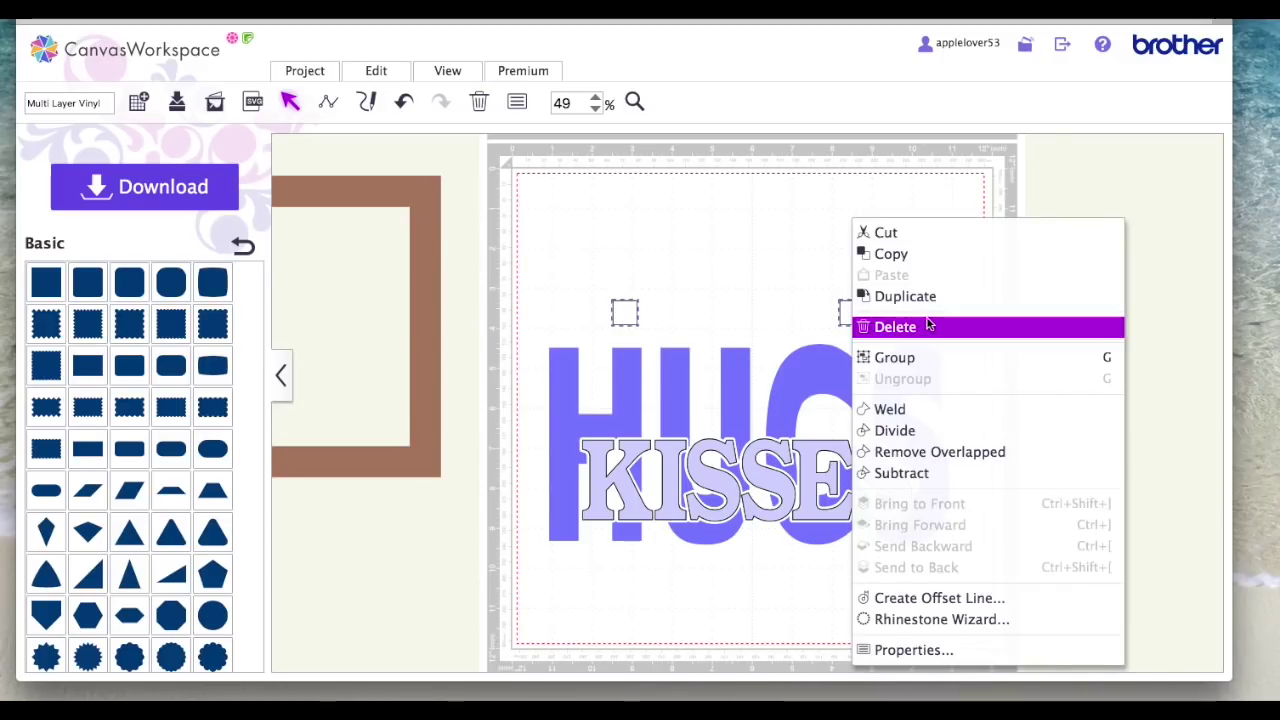
pyautogui.click(937, 359)
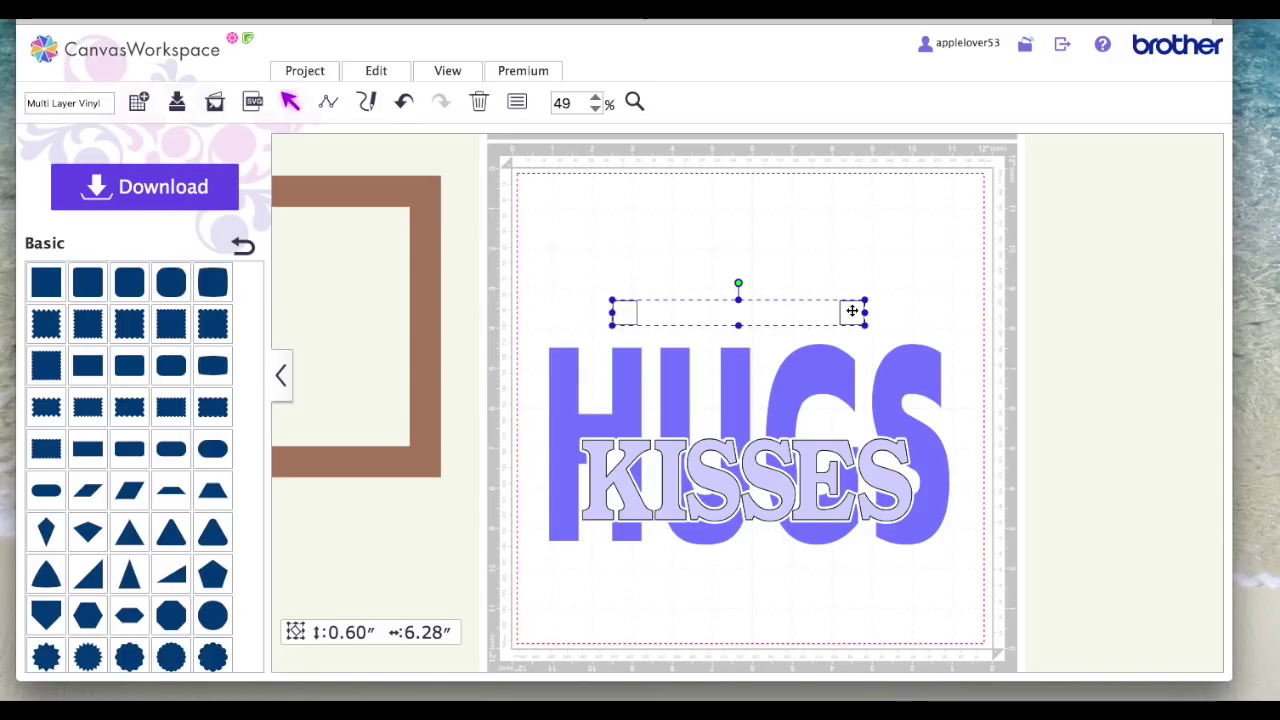
pyautogui.hotkey('ctrl', 'd')
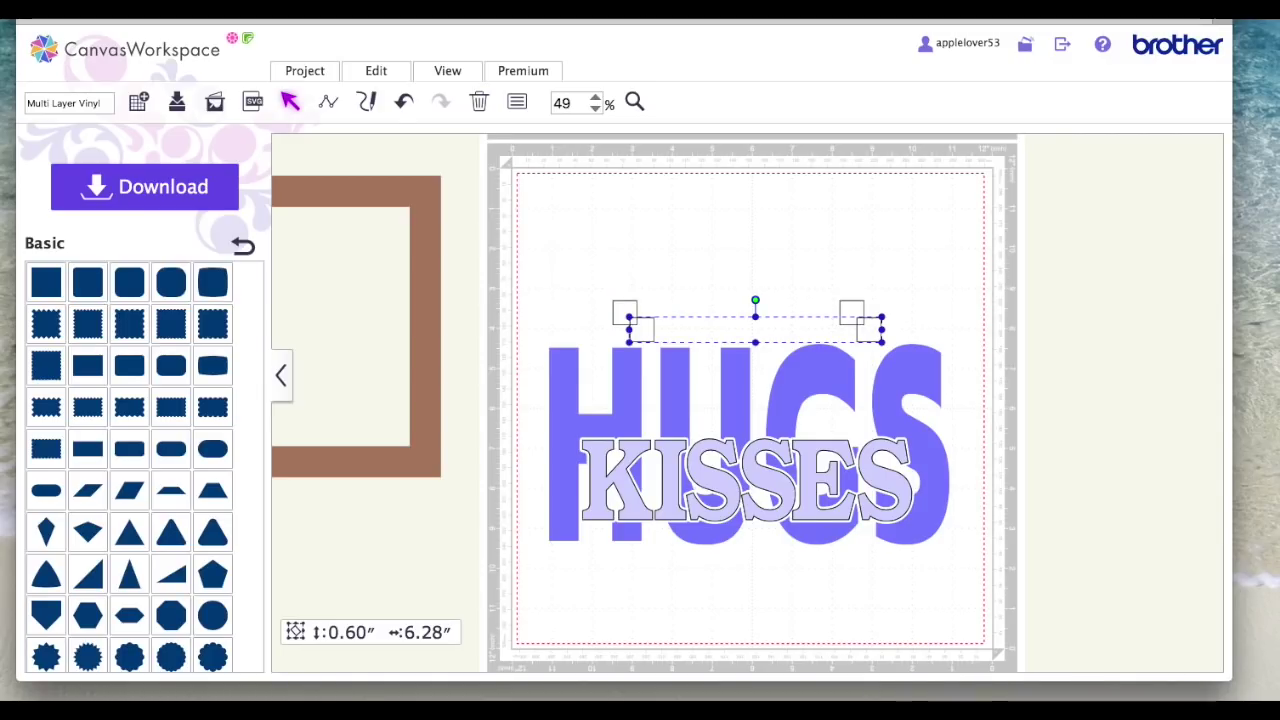
pyautogui.moveTo(877, 327); pyautogui.dragTo(1093, 215)
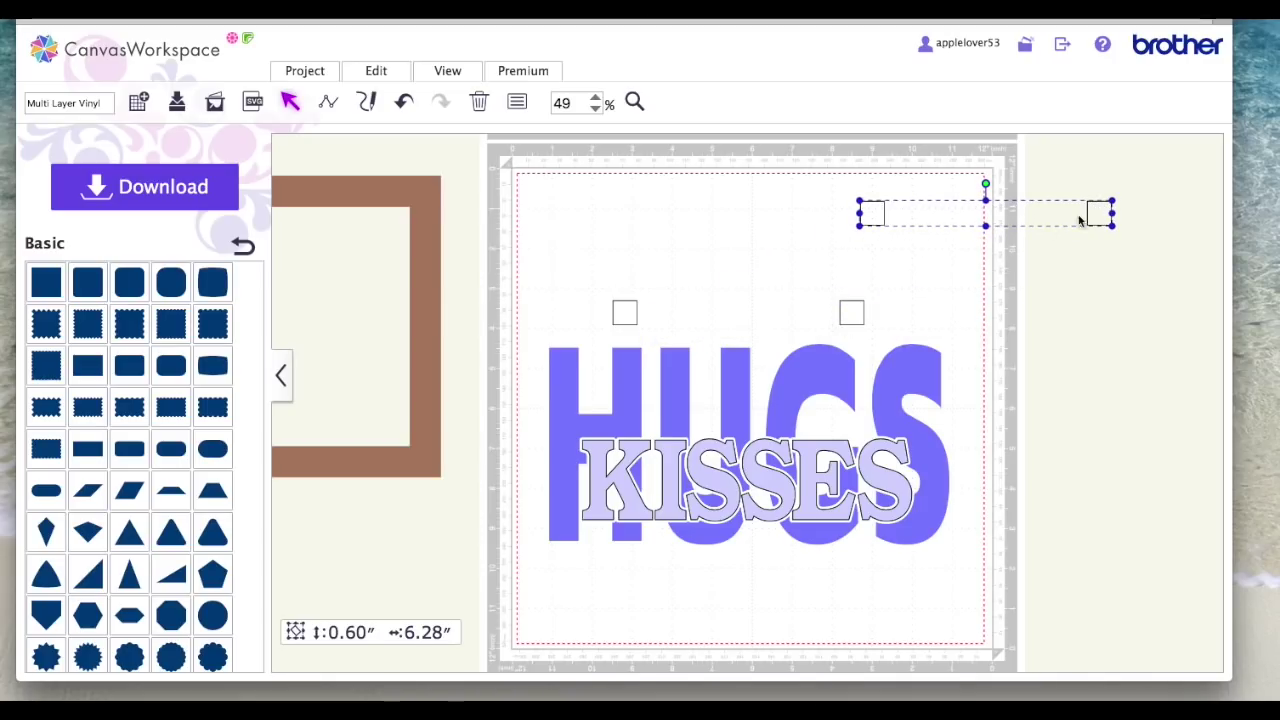
# - Set both the fill and the outline of the square pair directly above HUGS to the same purple as the lettering
pyautogui.click(640, 313)
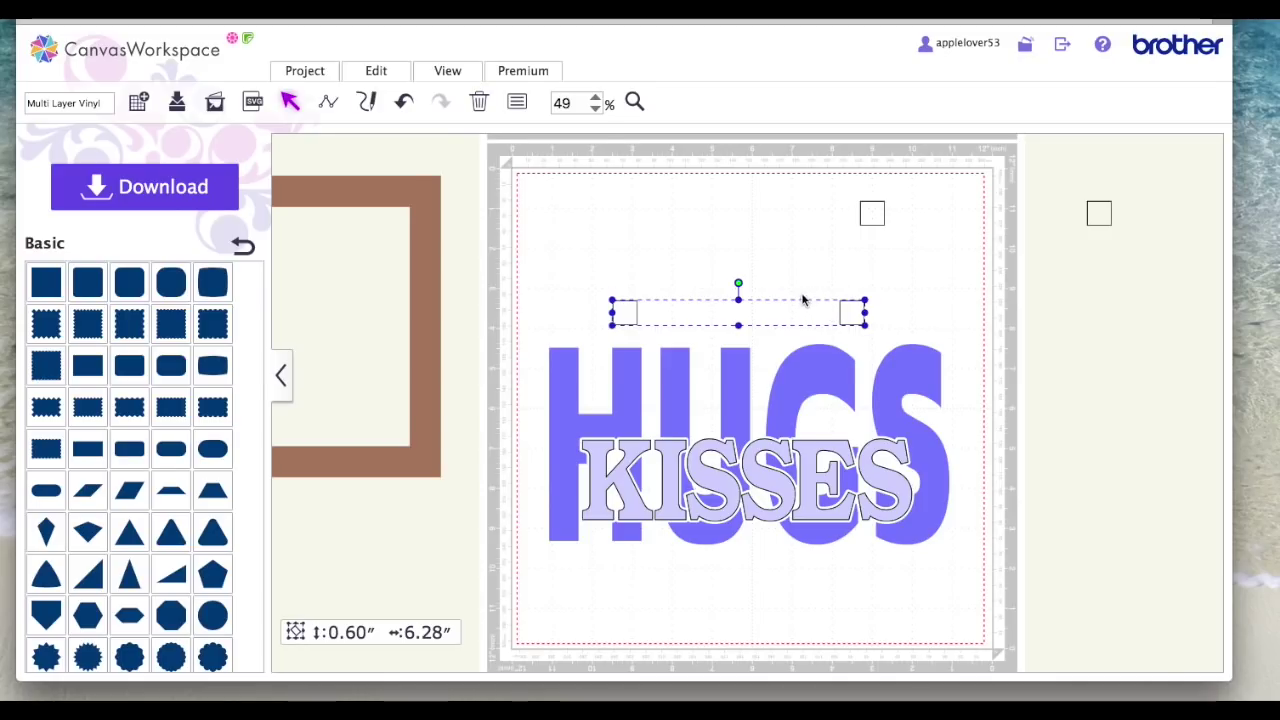
pyautogui.click(518, 103)
pyautogui.click(205, 319)
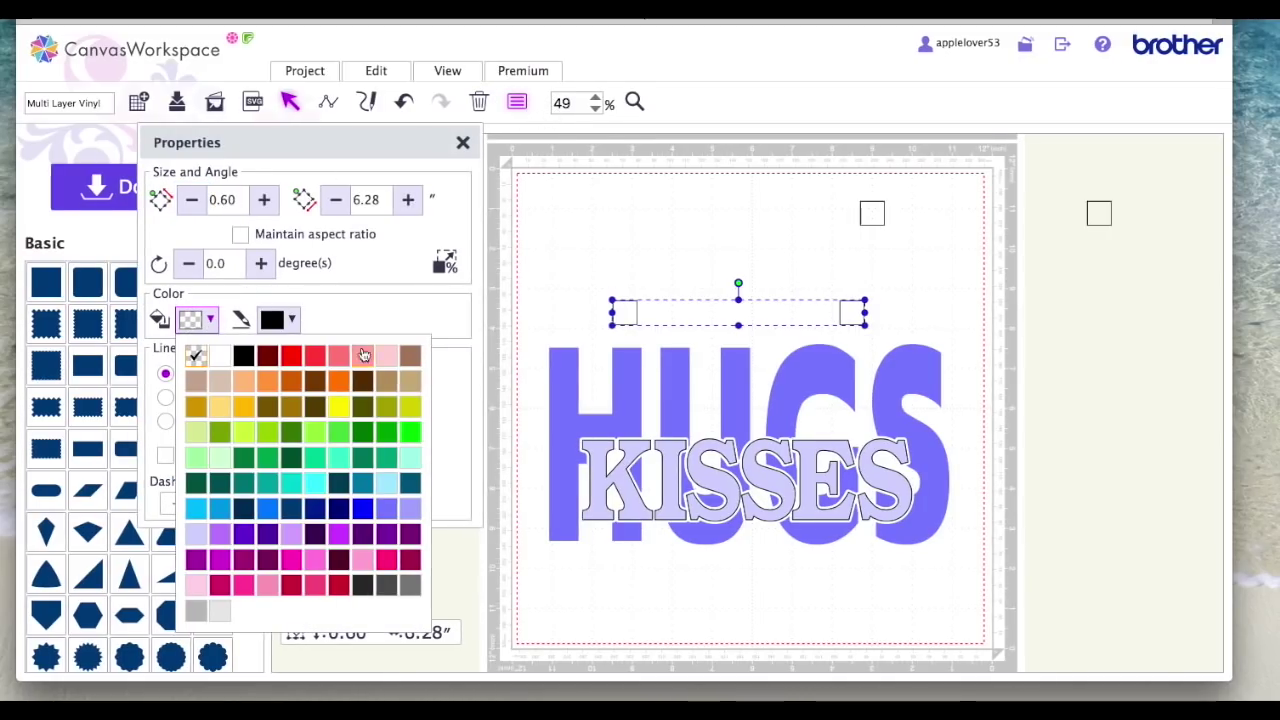
pyautogui.click(386, 509)
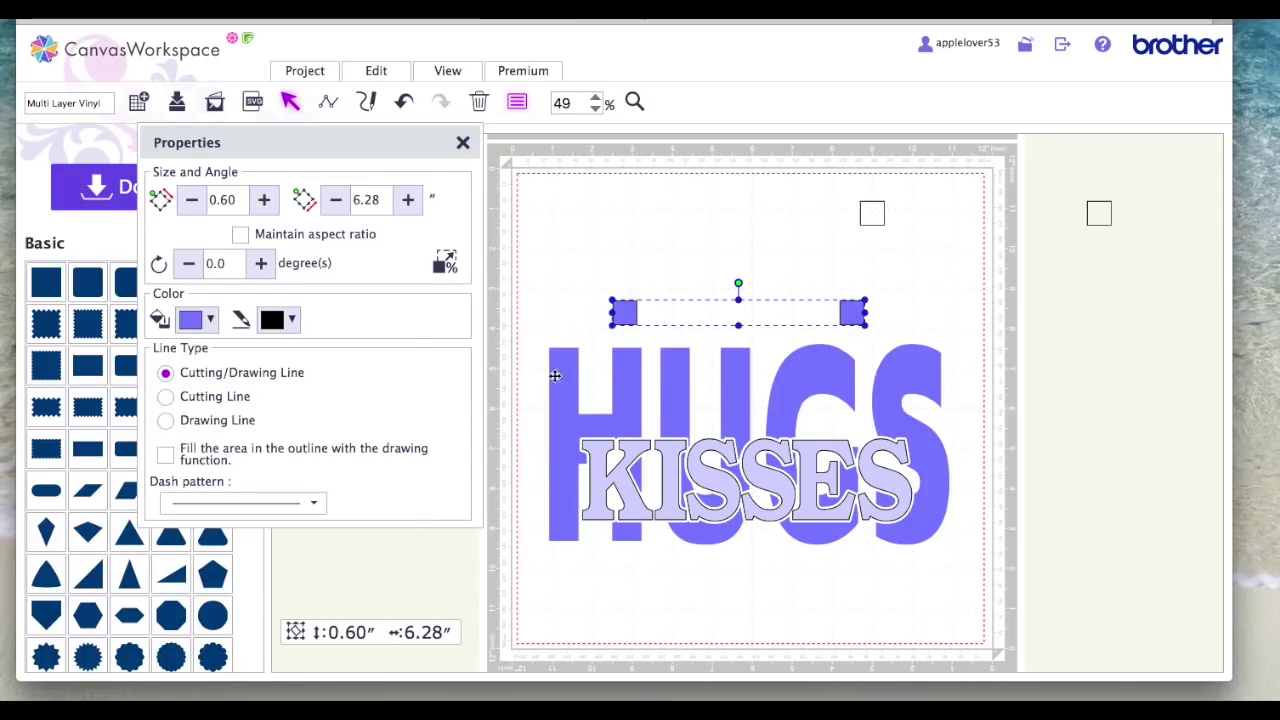
pyautogui.click(290, 320)
pyautogui.click(468, 512)
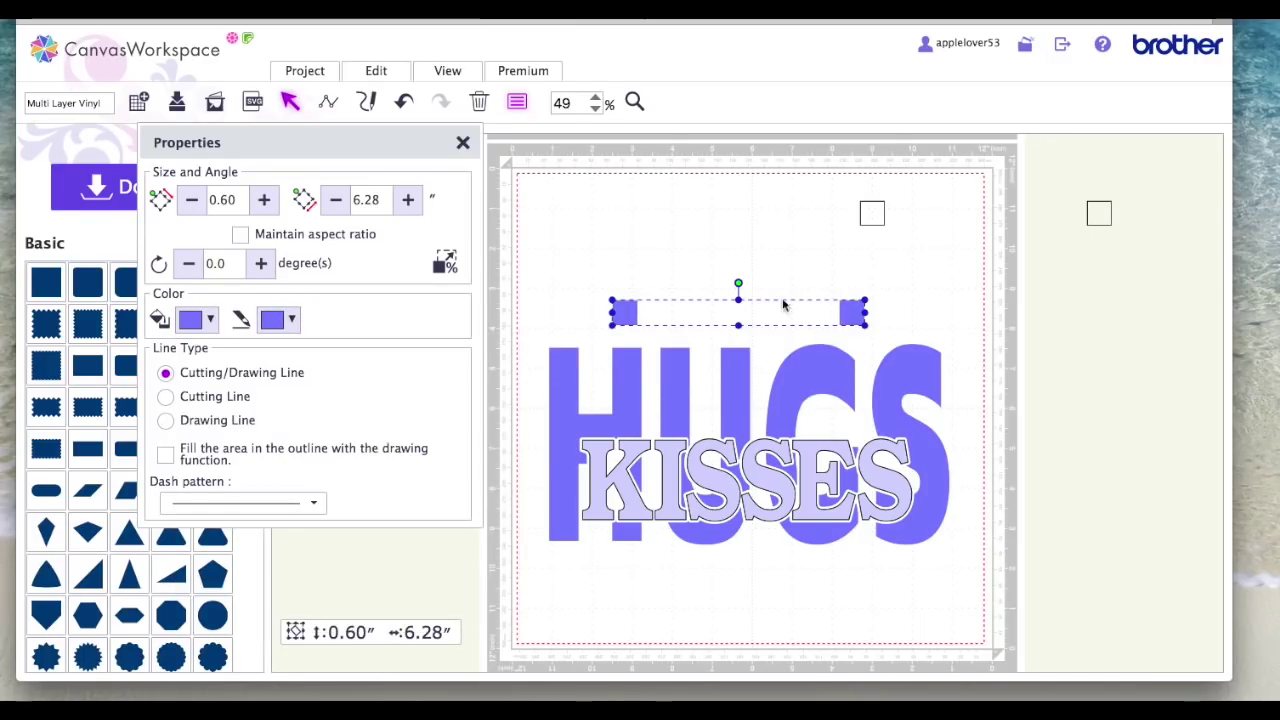
pyautogui.click(463, 142)
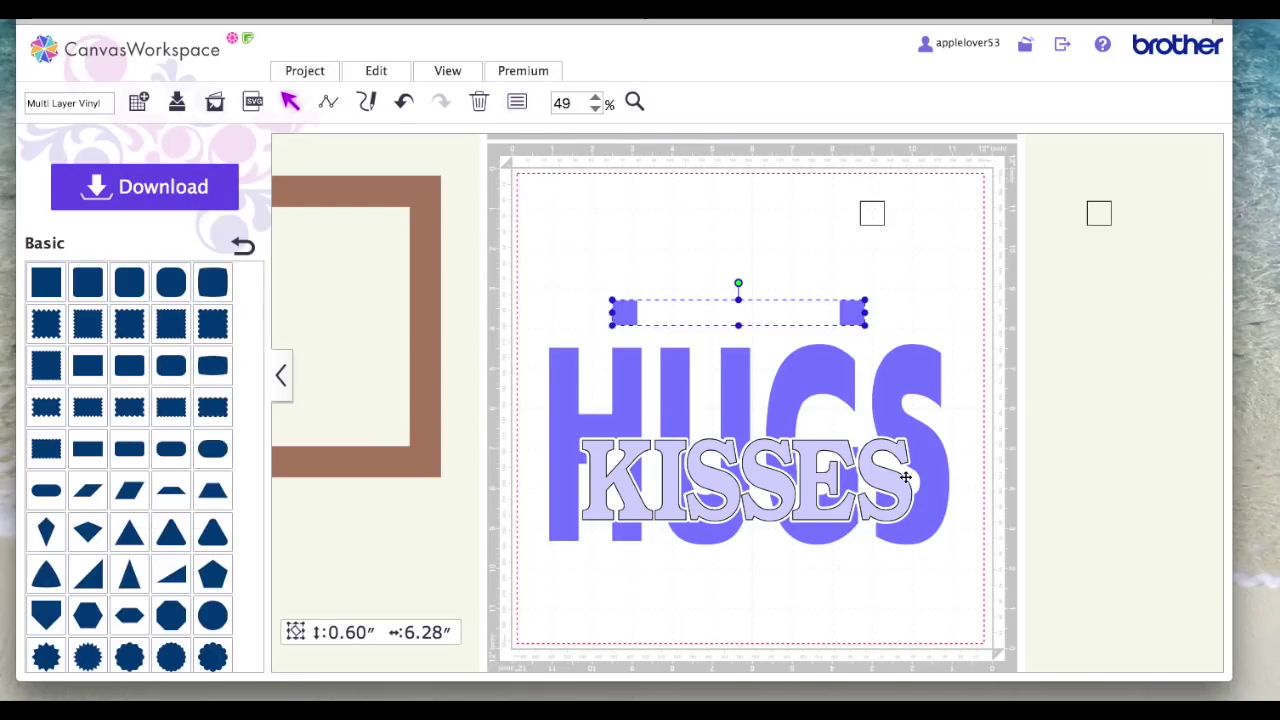
# - Move the KISSES lettering out of the HUGS knockout and park it off the mat's right edge
pyautogui.click(880, 477)
pyautogui.moveTo(881, 477); pyautogui.dragTo(1223, 436)
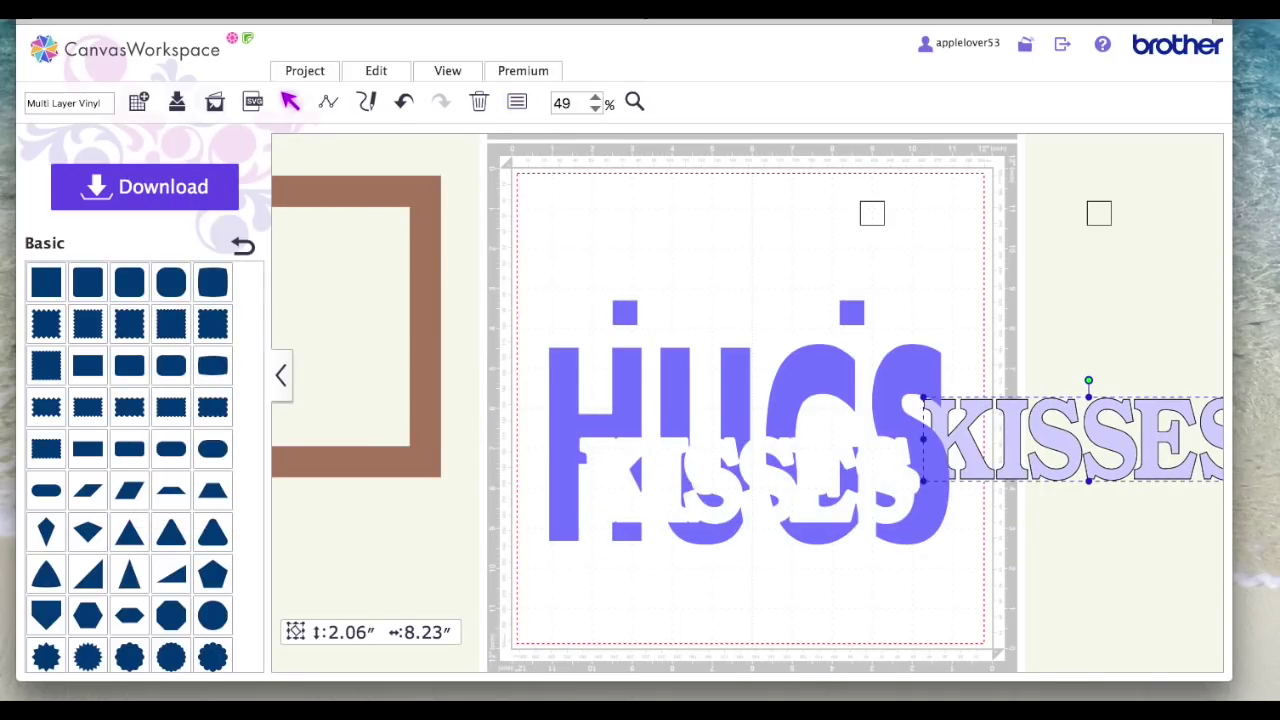
pyautogui.moveTo(1037, 455); pyautogui.dragTo(1190, 318)
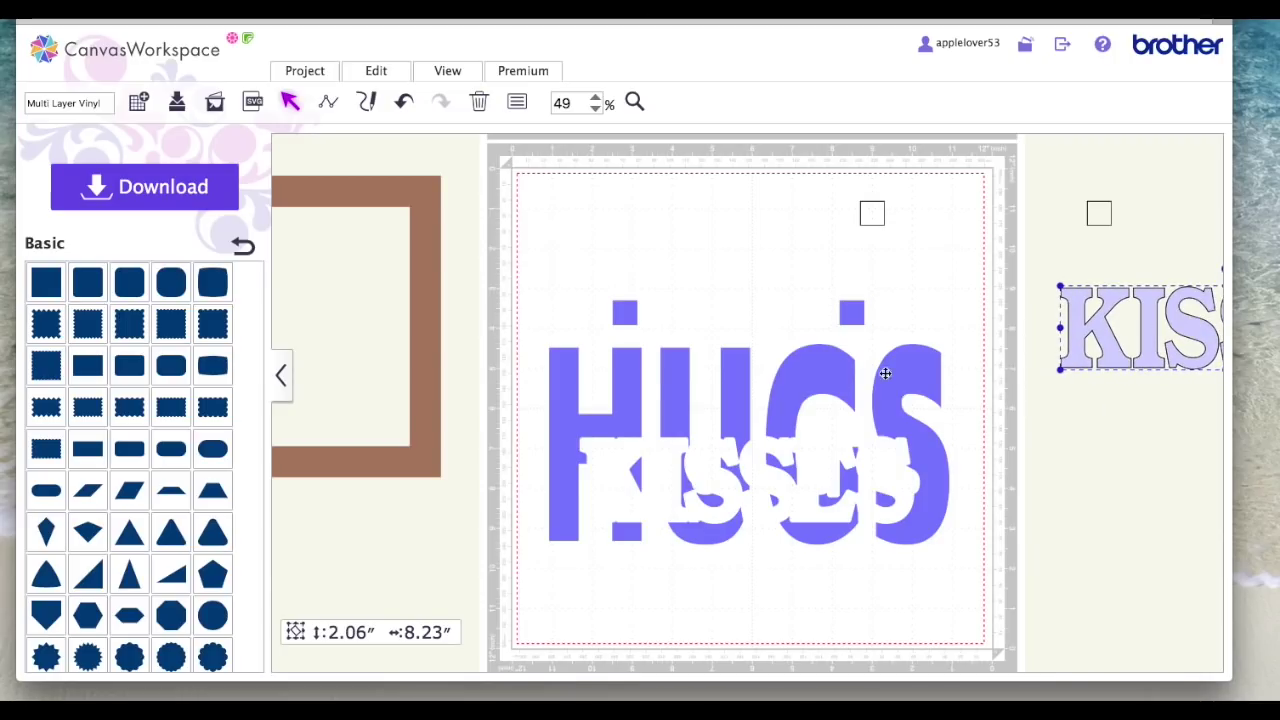
# - Group the HUGS knockout with the purple square pair above it
pyautogui.moveTo(528, 282); pyautogui.dragTo(953, 572)
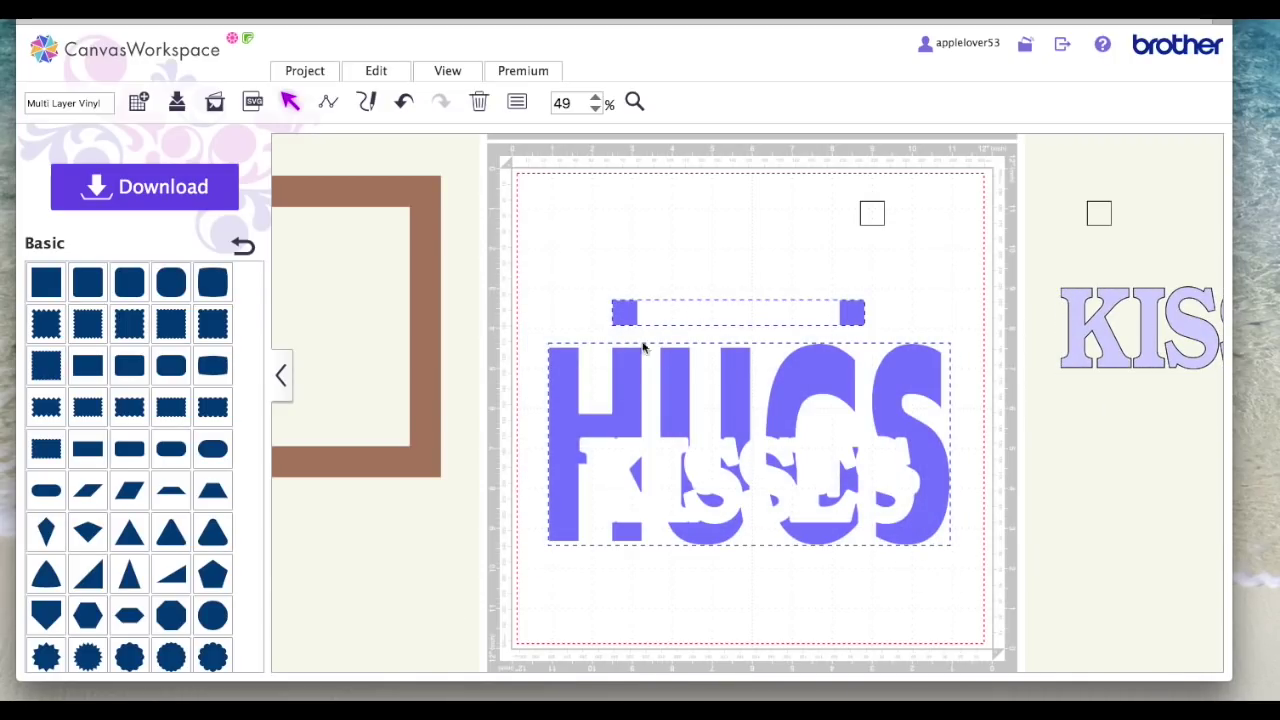
pyautogui.rightClick(628, 313)
pyautogui.click(721, 358)
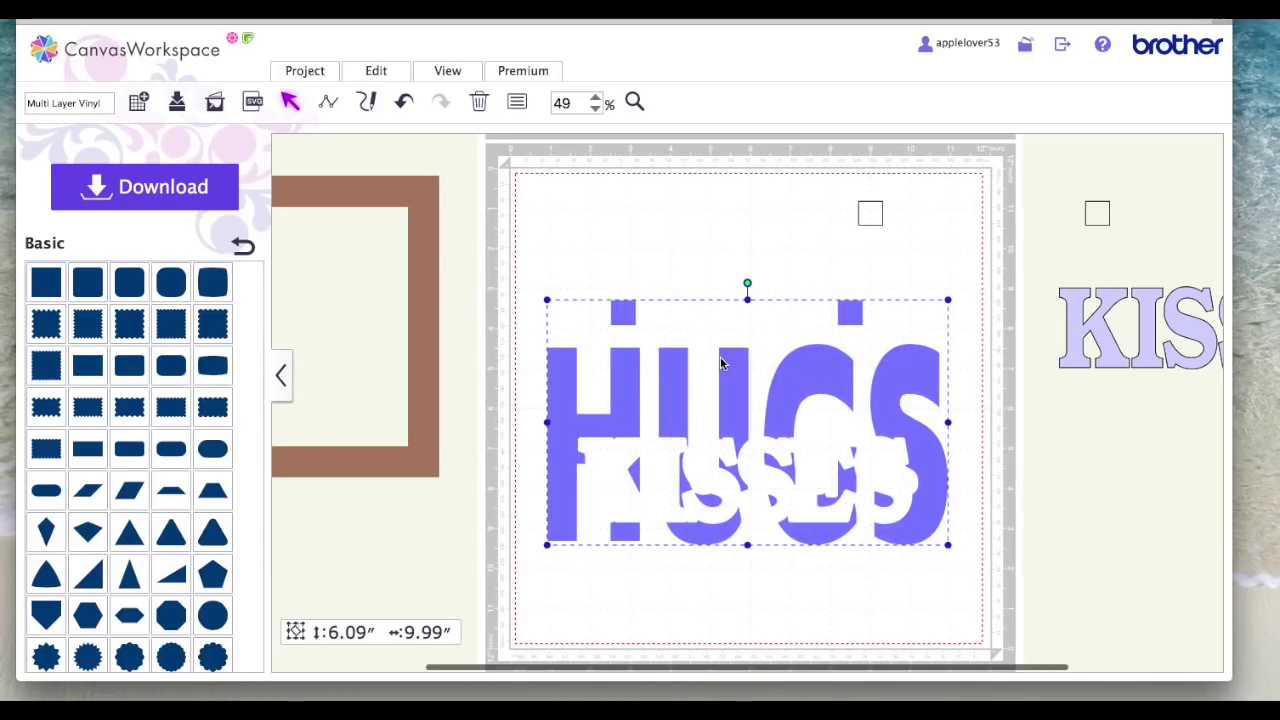
# - Bring the unfilled square pair onto the mat above HUGS and set its fill and outline to the light lavender of KISSES
pyautogui.click(989, 232)
pyautogui.moveTo(1094, 209); pyautogui.dragTo(859, 240)
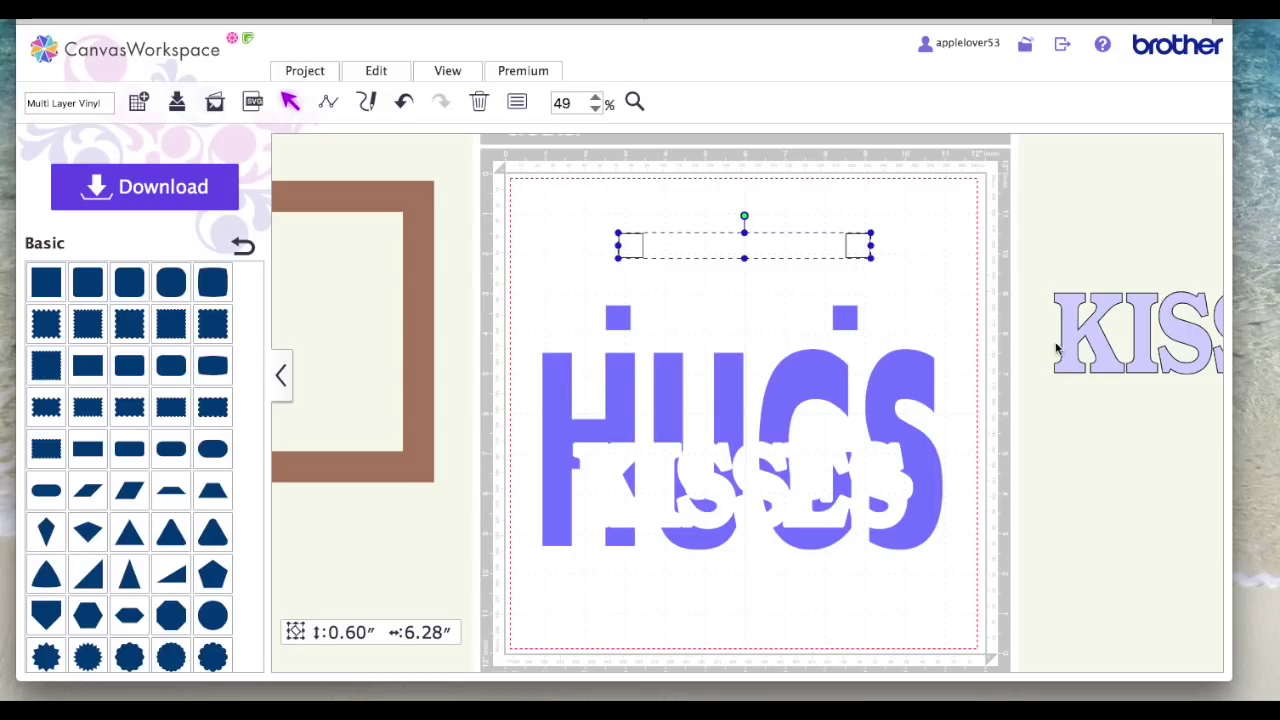
pyautogui.click(517, 104)
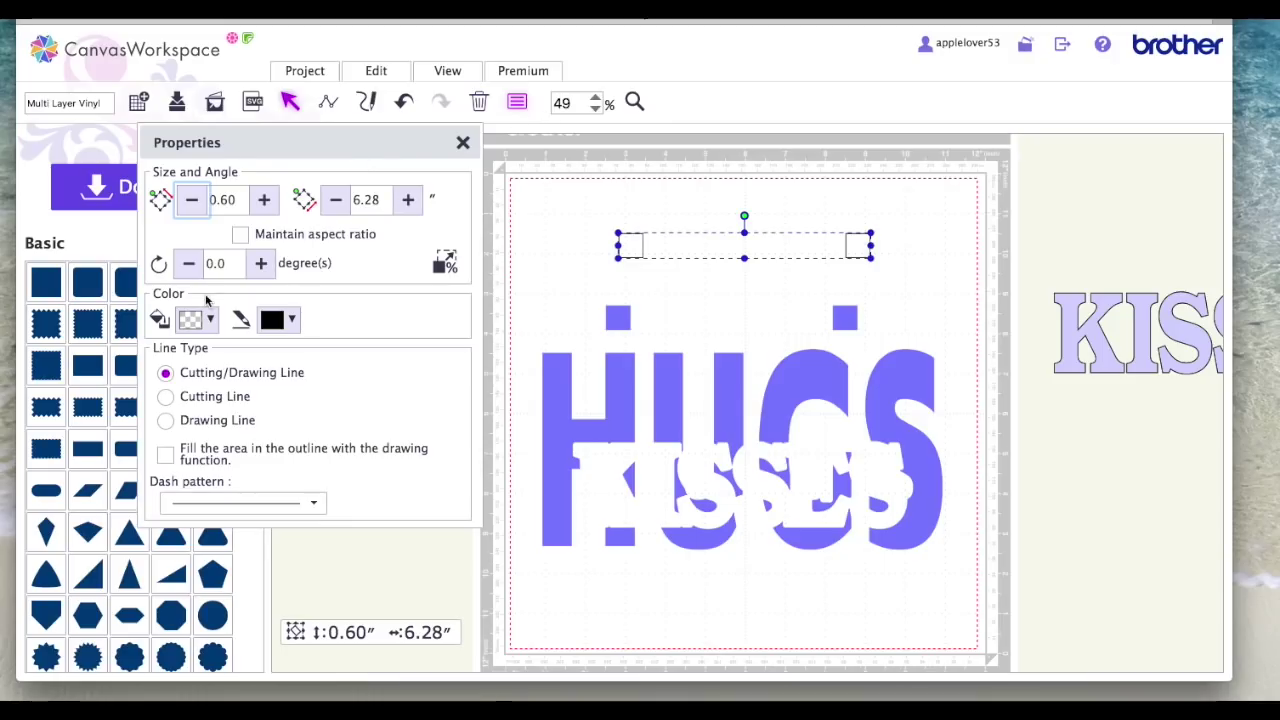
pyautogui.click(200, 319)
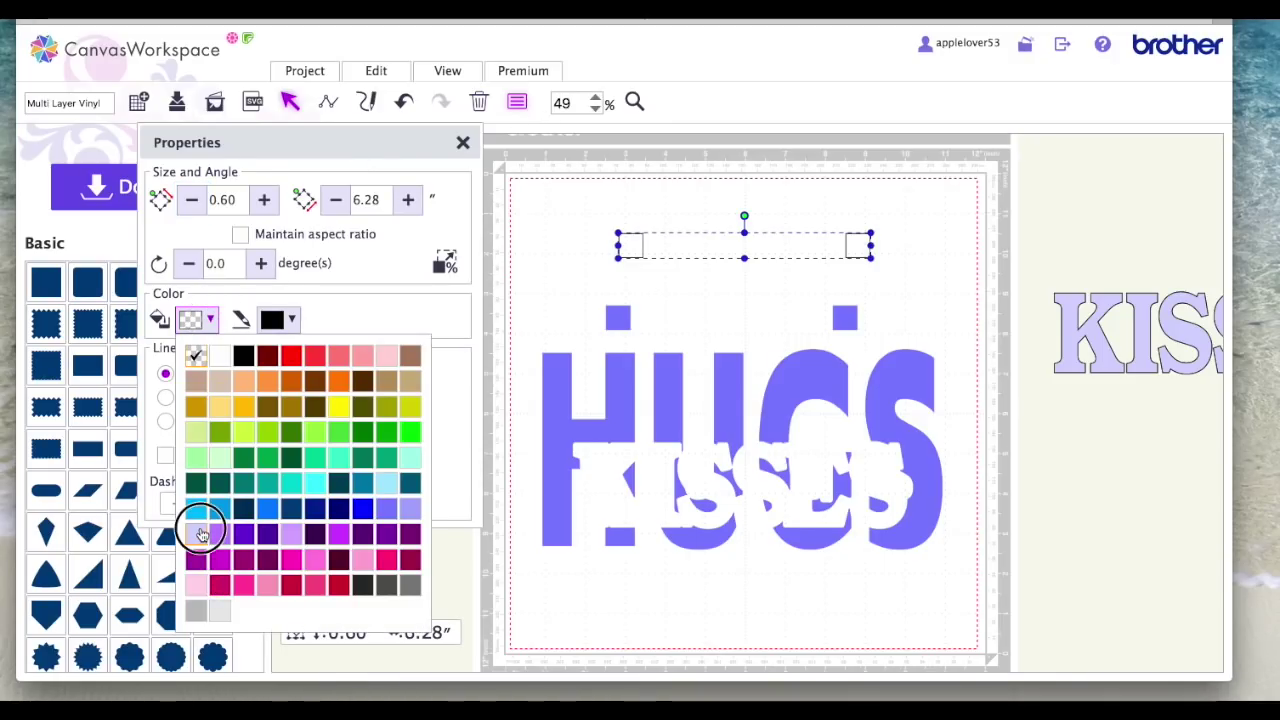
pyautogui.click(200, 533)
pyautogui.click(280, 319)
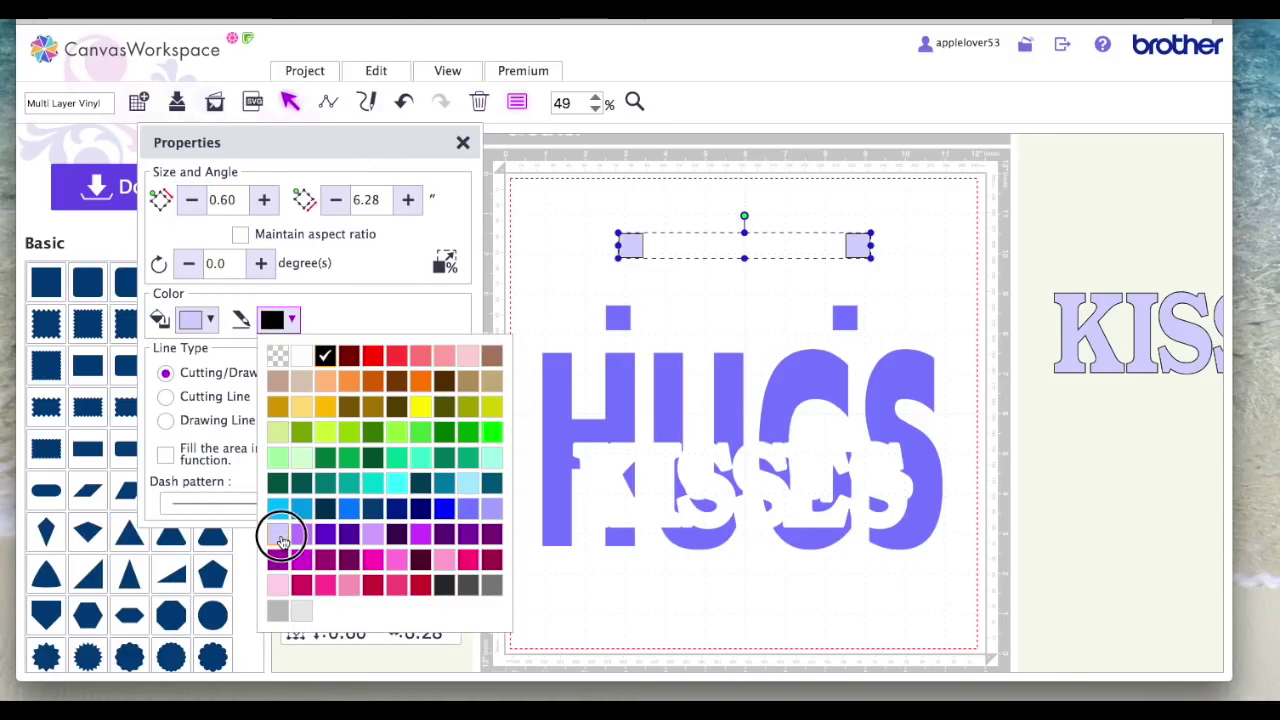
pyautogui.click(280, 535)
pyautogui.click(463, 142)
# - Bring the lavender square pair to the front and place it exactly over the purple squares above HUGS
pyautogui.moveTo(852, 245); pyautogui.dragTo(843, 318)
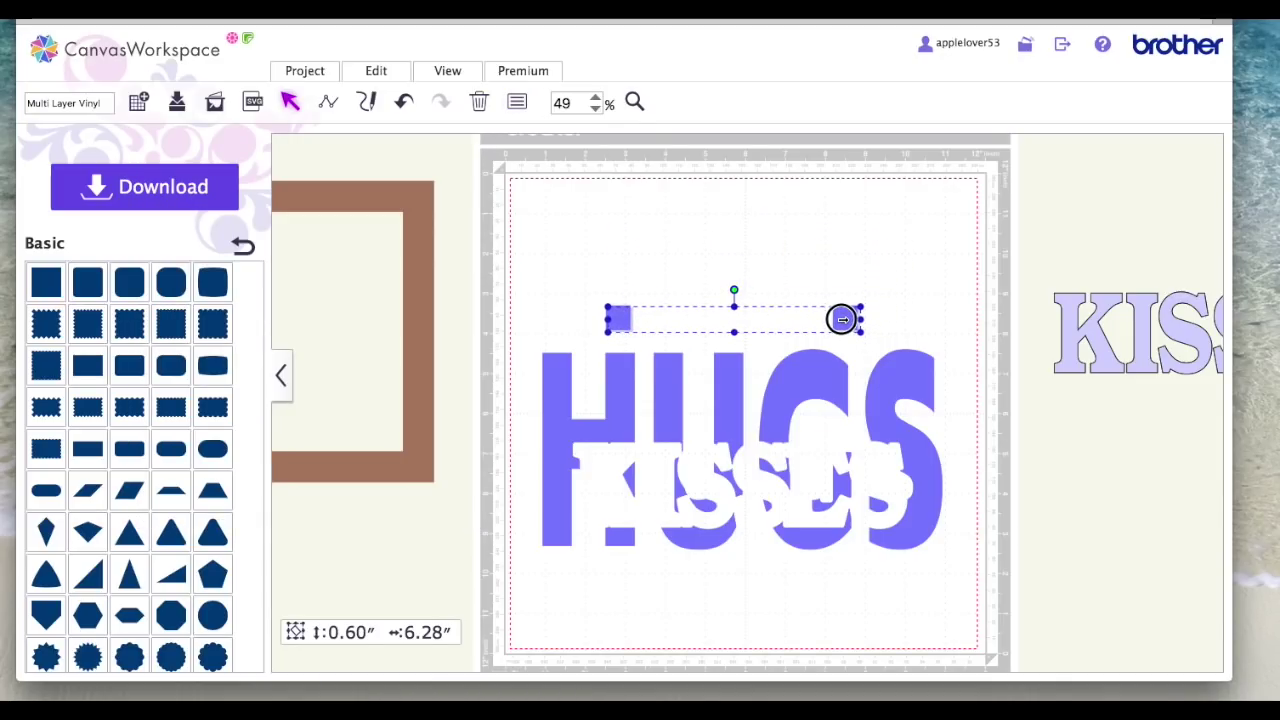
pyautogui.moveTo(843, 318)
pyautogui.mouseDown()
pyautogui.moveTo(863, 318)
pyautogui.moveTo(834, 317)
pyautogui.moveTo(849, 291)
pyautogui.moveTo(843, 314)
pyautogui.mouseUp()
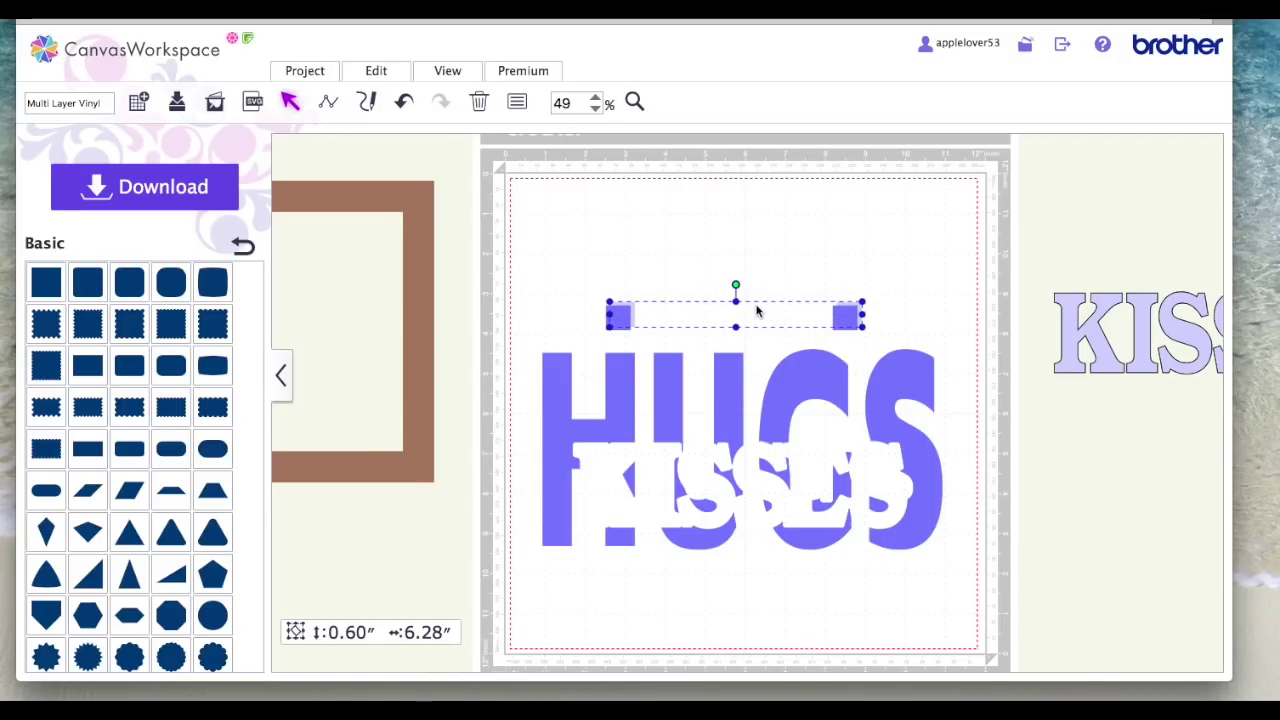
pyautogui.rightClick(843, 310)
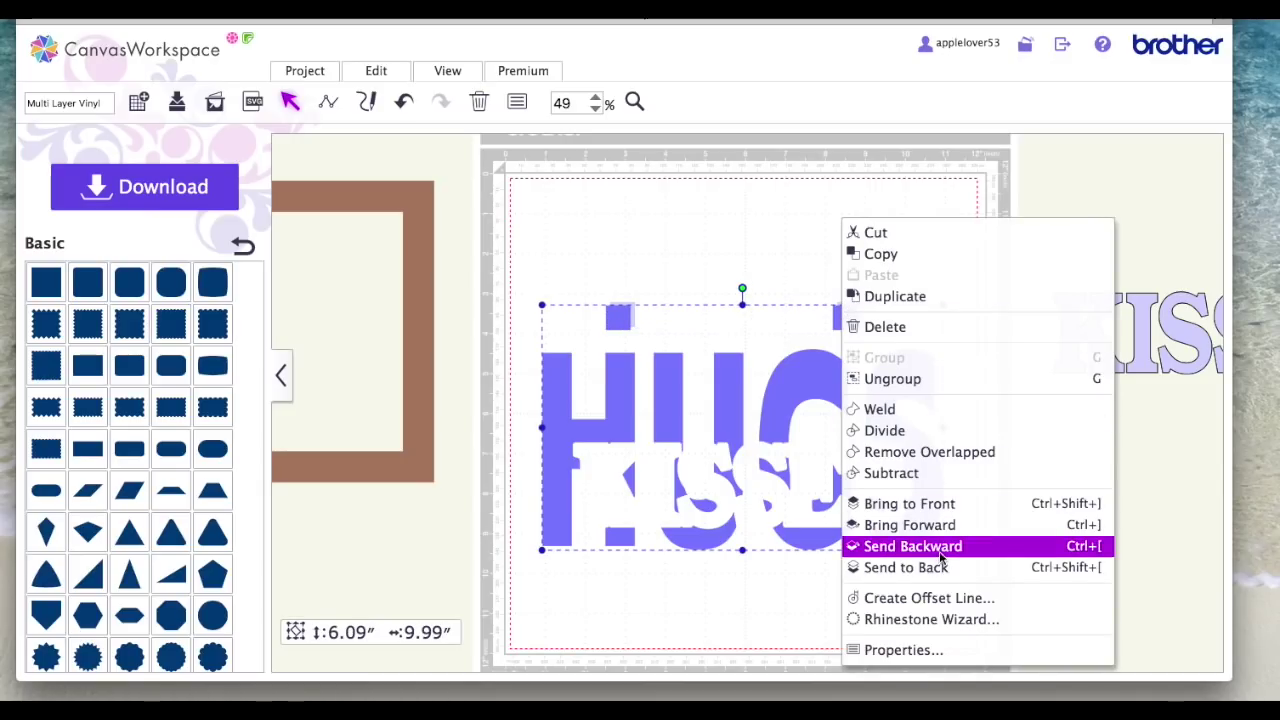
pyautogui.click(910, 503)
pyautogui.click(869, 283)
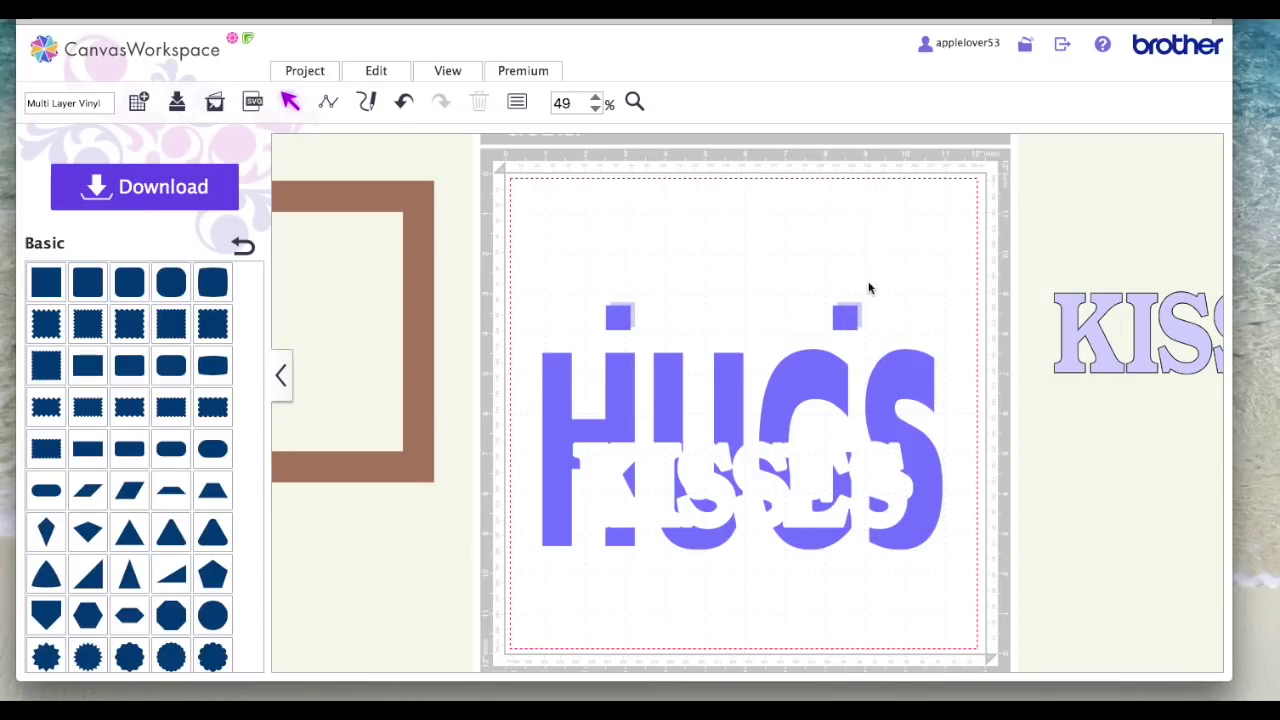
pyautogui.click(860, 310)
pyautogui.rightClick(860, 310)
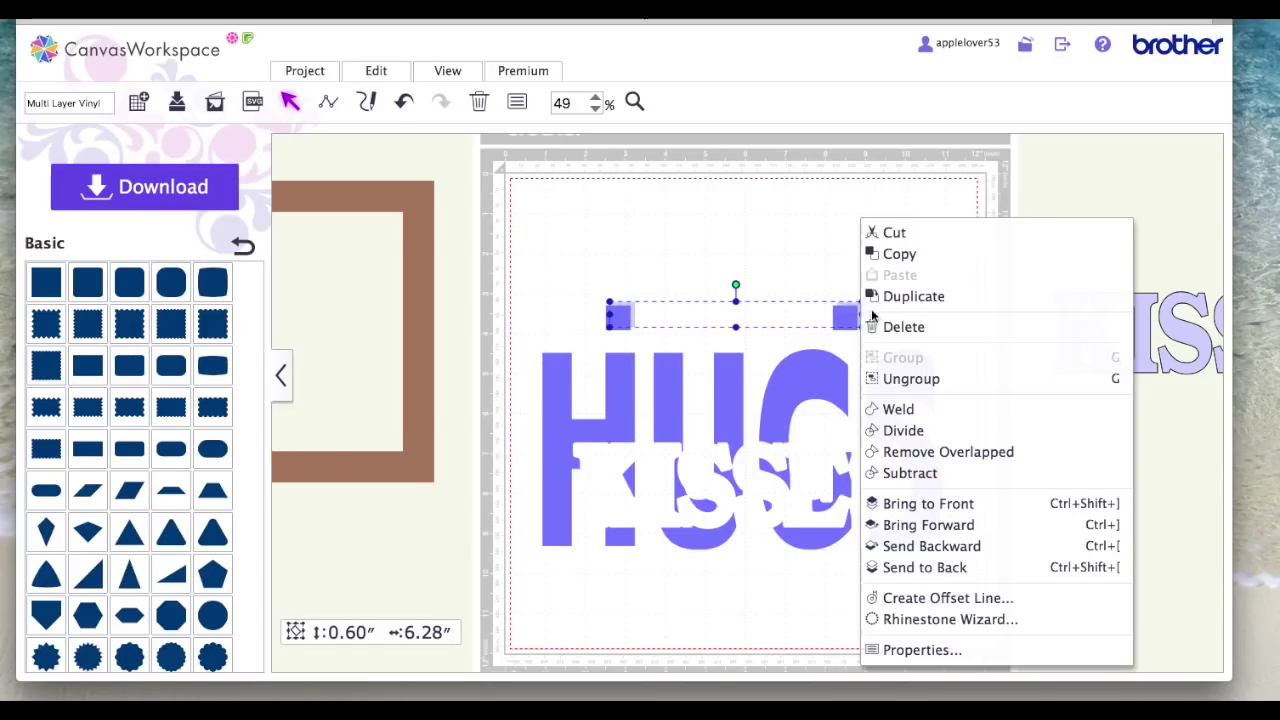
pyautogui.click(950, 503)
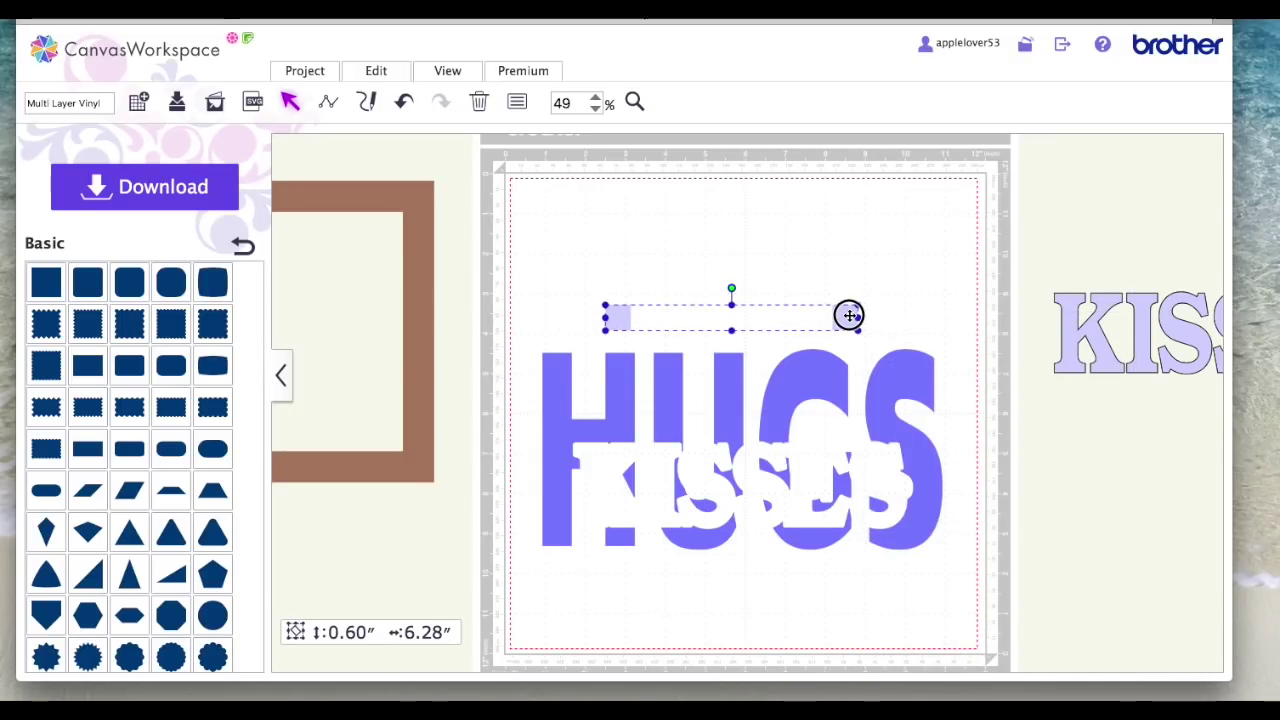
pyautogui.click(634, 101)
pyautogui.moveTo(589, 289); pyautogui.dragTo(901, 340)
pyautogui.click(949, 251)
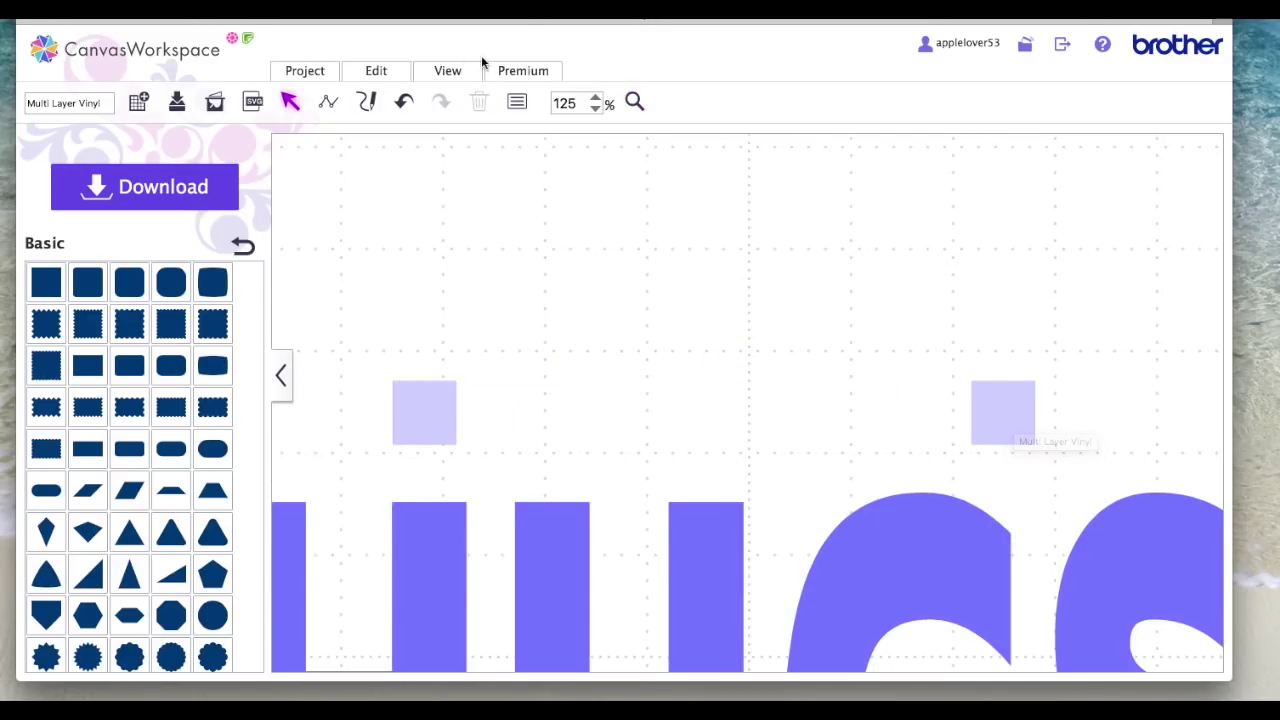
# - Move the KISSES lettering back into the knockout of HUGS with an even white border all around
pyautogui.click(447, 72)
pyautogui.click(484, 127)
pyautogui.click(1095, 329)
pyautogui.moveTo(1108, 286); pyautogui.dragTo(631, 439)
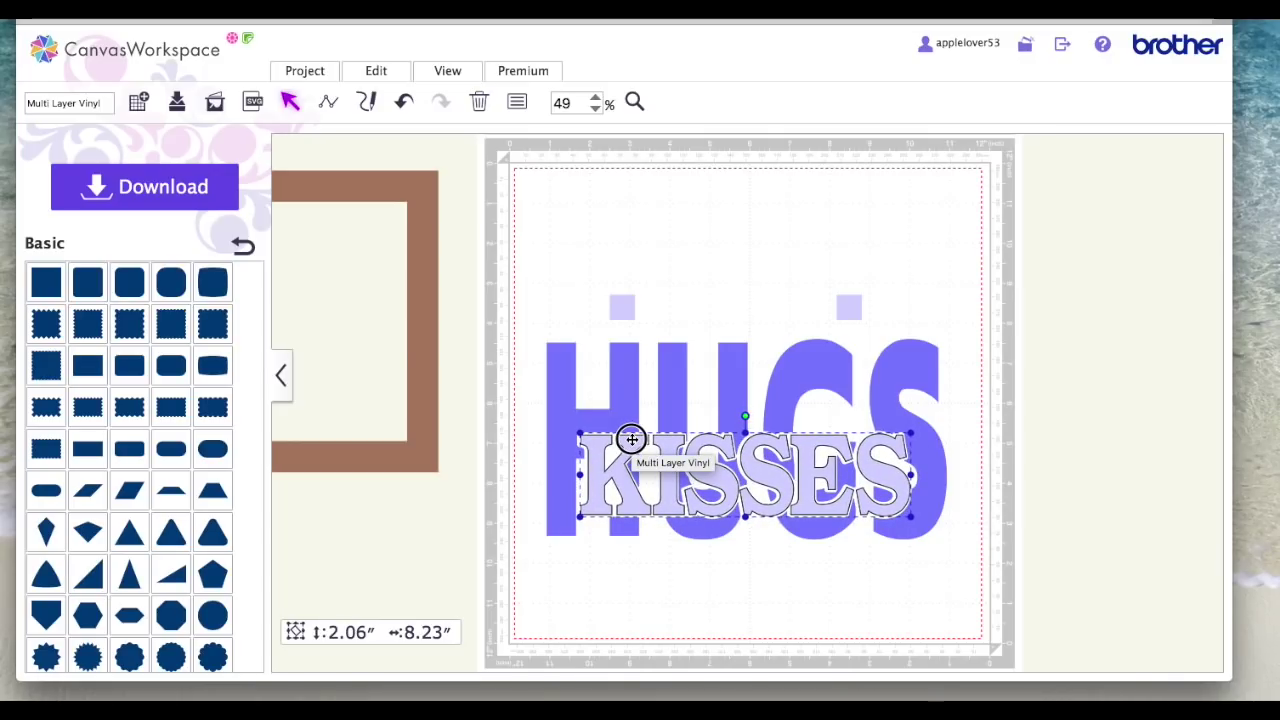
pyautogui.click(1046, 442)
pyautogui.click(636, 101)
pyautogui.moveTo(532, 412); pyautogui.dragTo(1018, 570)
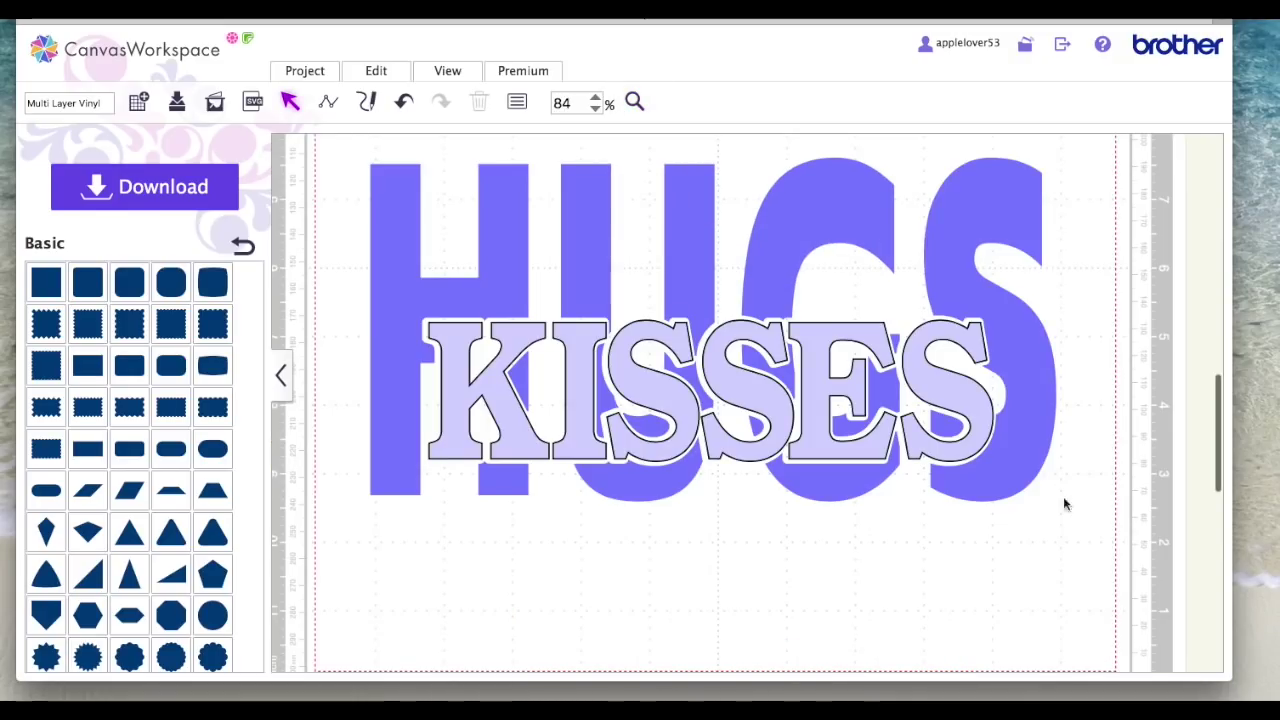
pyautogui.click(942, 381)
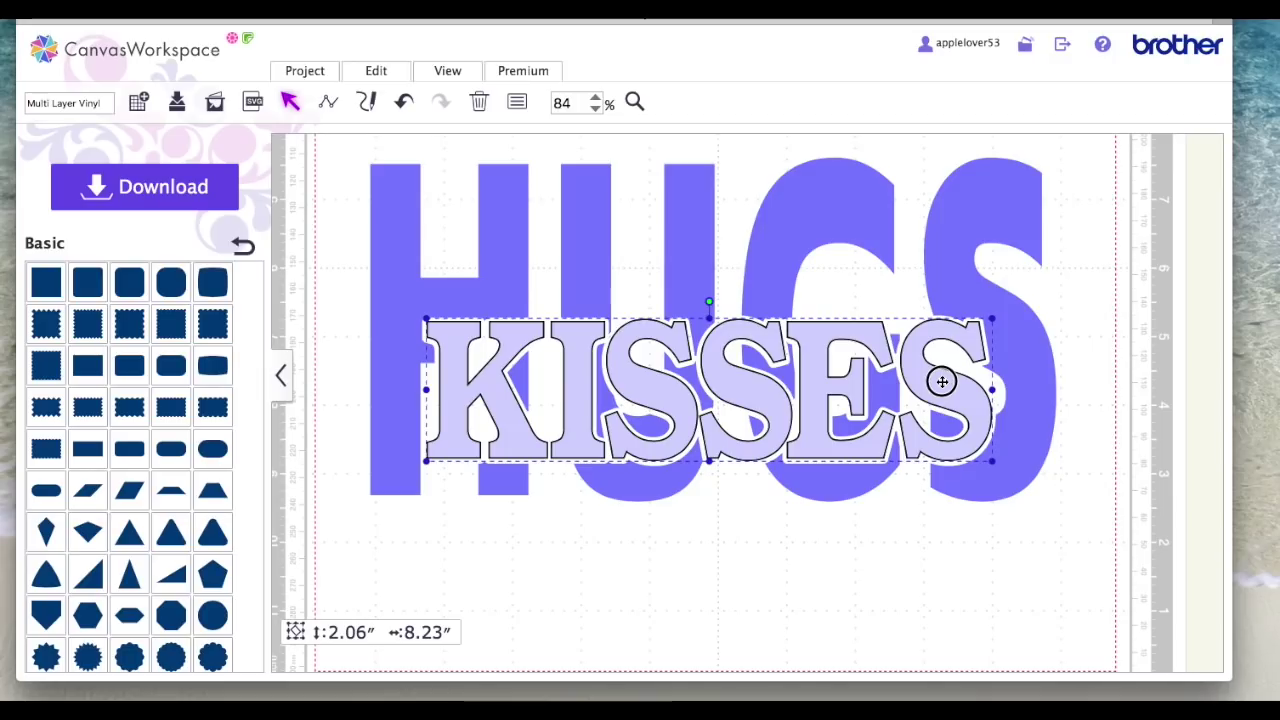
# - Group the lavender square pair with the KISSES lettering
pyautogui.click(452, 71)
pyautogui.click(500, 128)
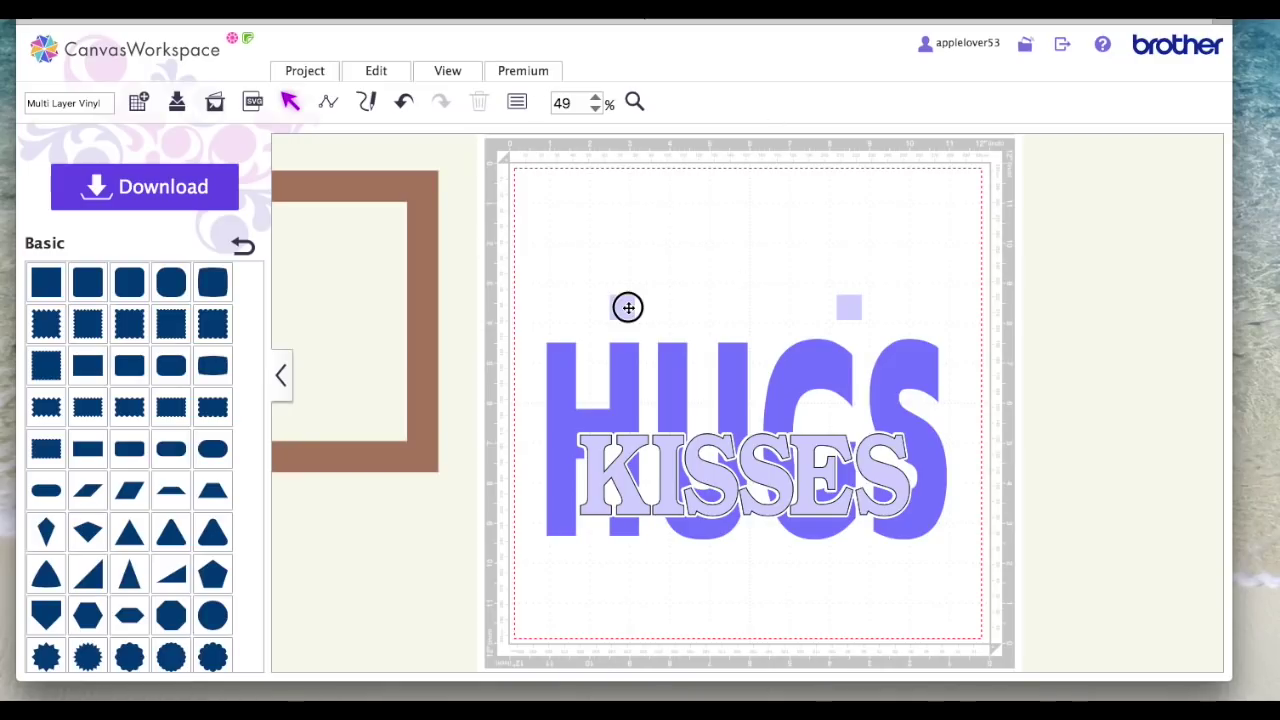
pyautogui.click(628, 308)
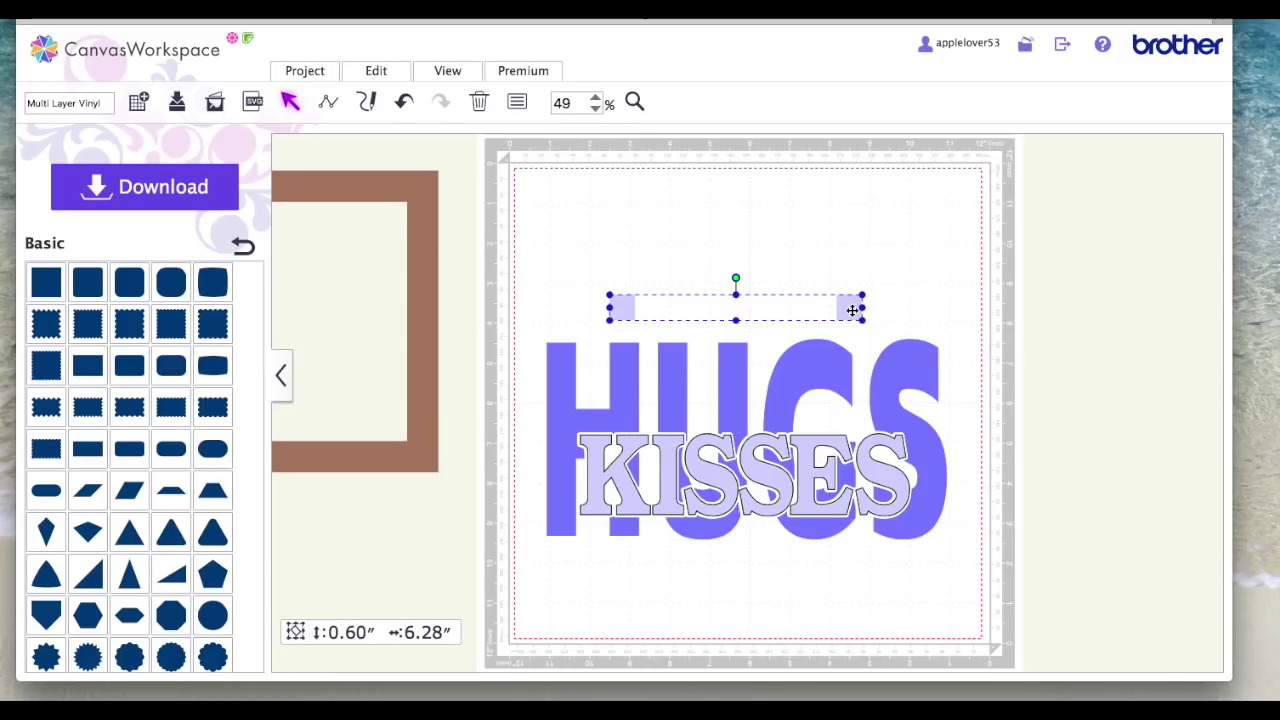
pyautogui.scroll(1, 909, 306)
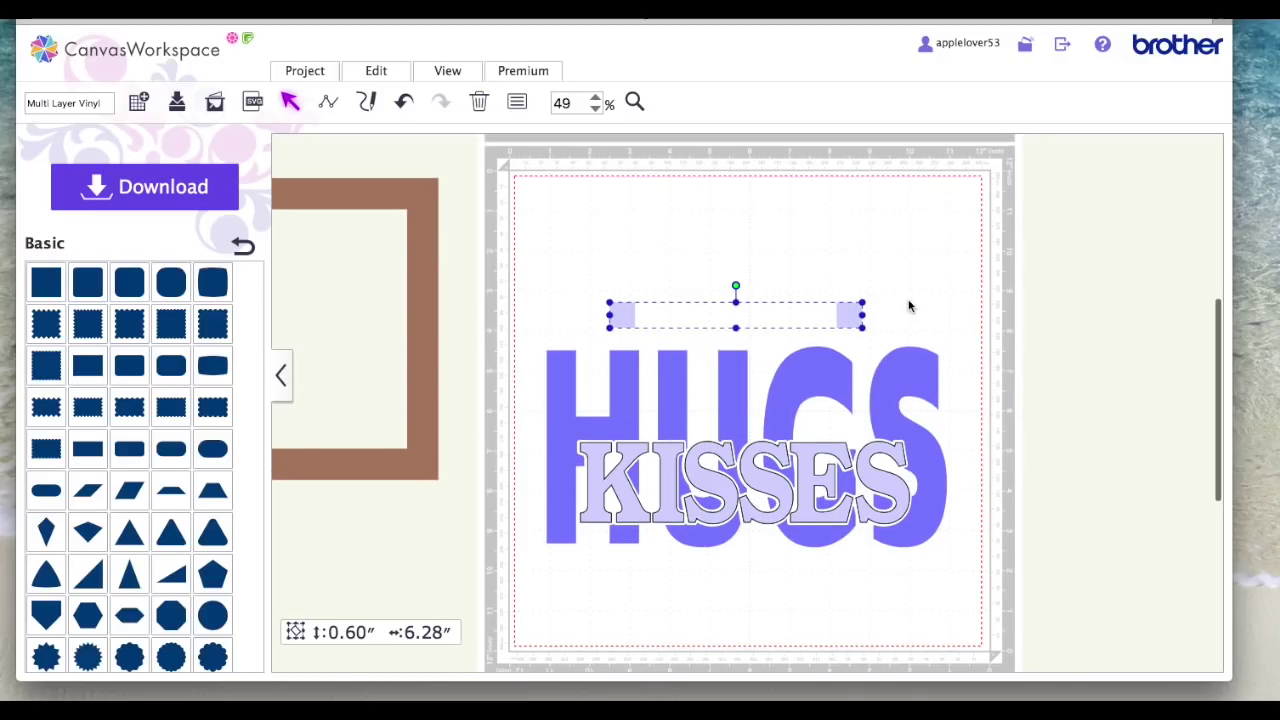
pyautogui.keyDown('shift'); pyautogui.click(765, 485); pyautogui.keyUp('shift')
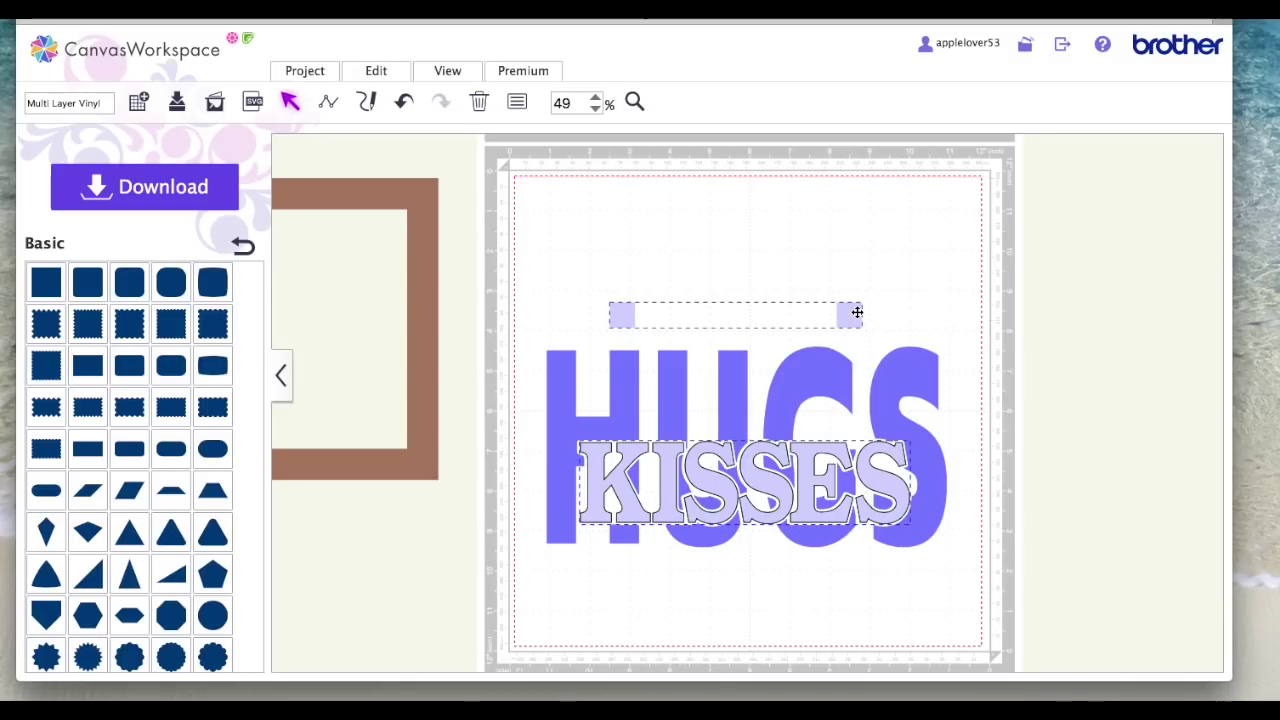
pyautogui.rightClick(768, 474)
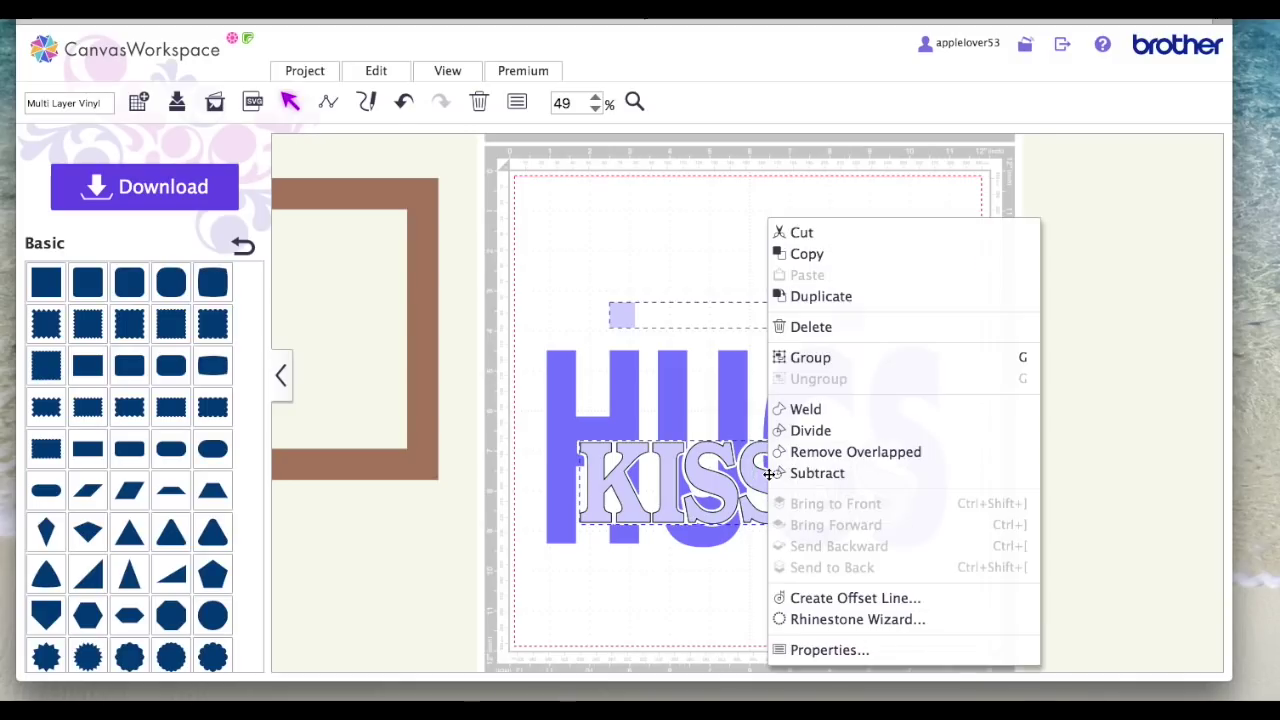
pyautogui.click(865, 366)
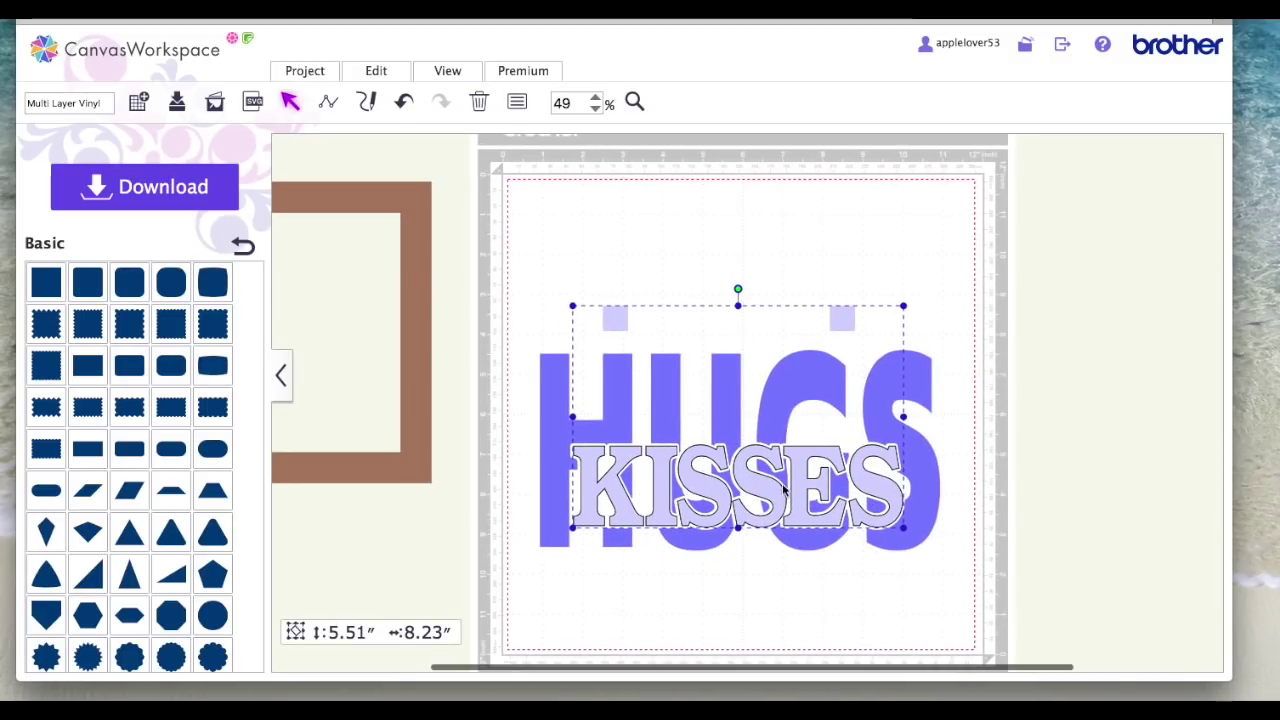
# - Pull the KISSES layer aside, shift the HUGS layer on the mat, and restack KISSES on it by matching the squares
pyautogui.moveTo(760, 497); pyautogui.dragTo(1130, 333)
pyautogui.moveTo(862, 404); pyautogui.dragTo(809, 334)
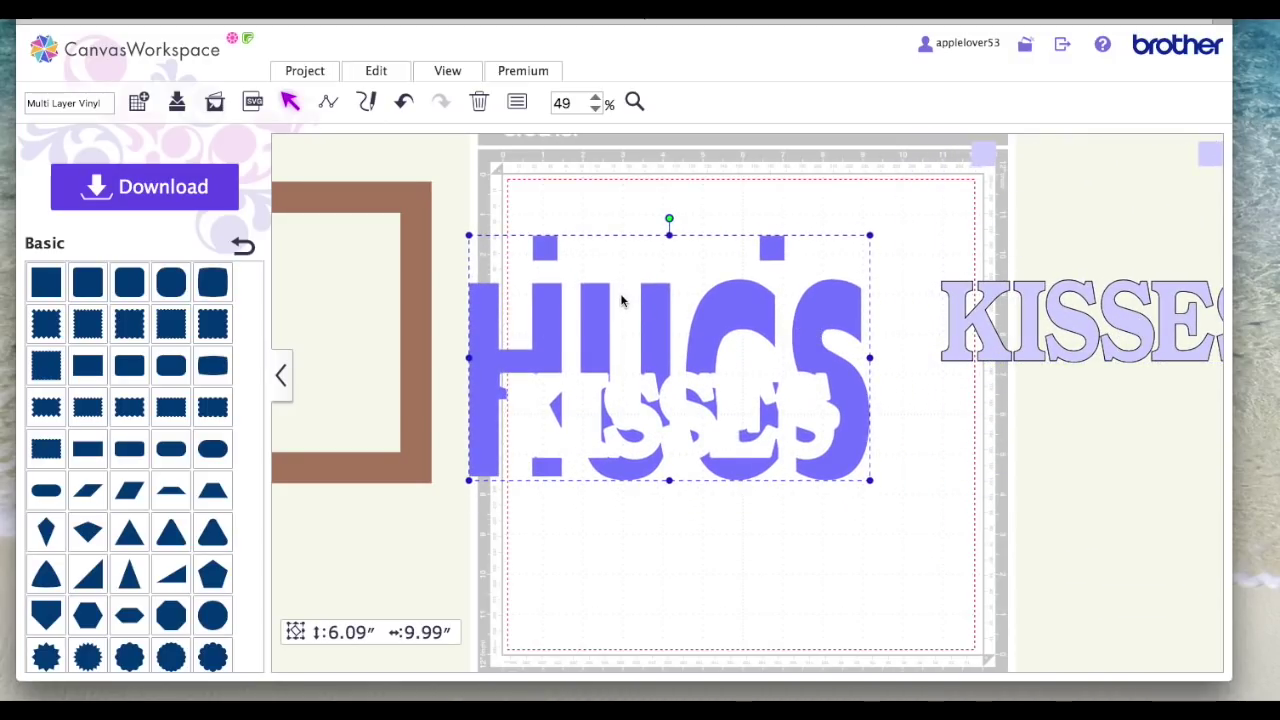
pyautogui.moveTo(811, 341); pyautogui.dragTo(860, 380)
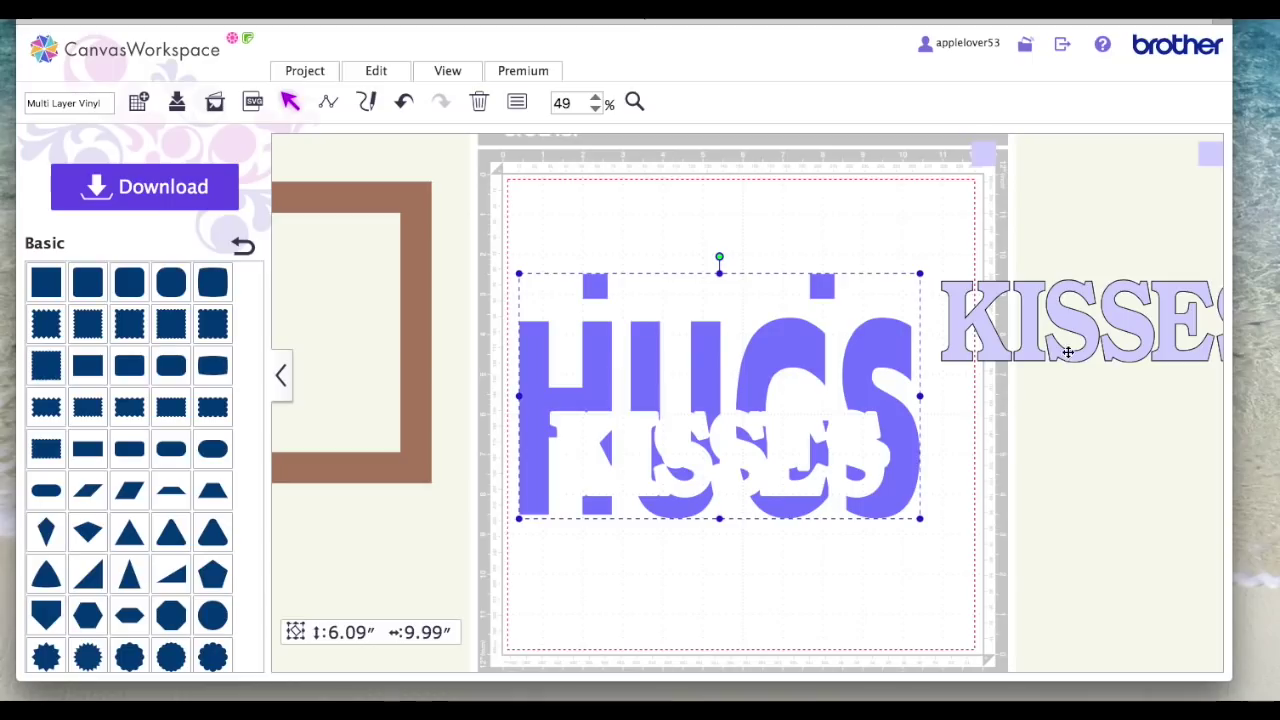
pyautogui.moveTo(1075, 321); pyautogui.dragTo(686, 455)
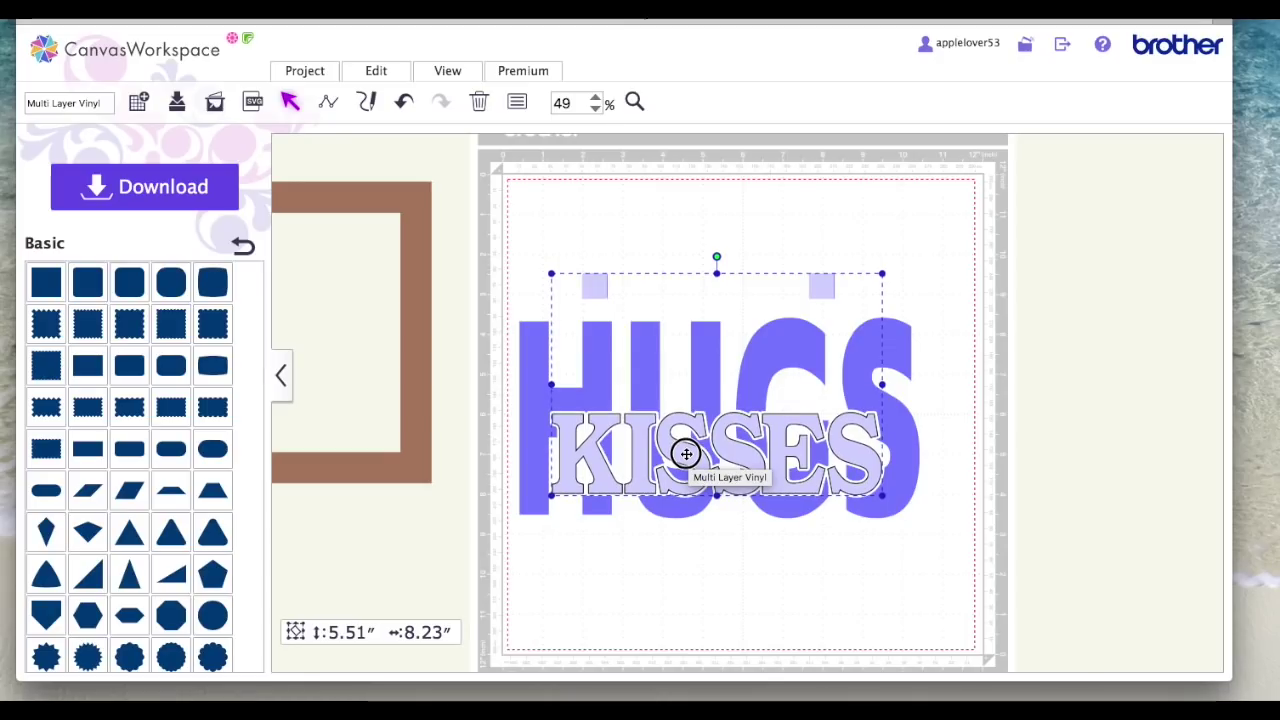
pyautogui.click(971, 437)
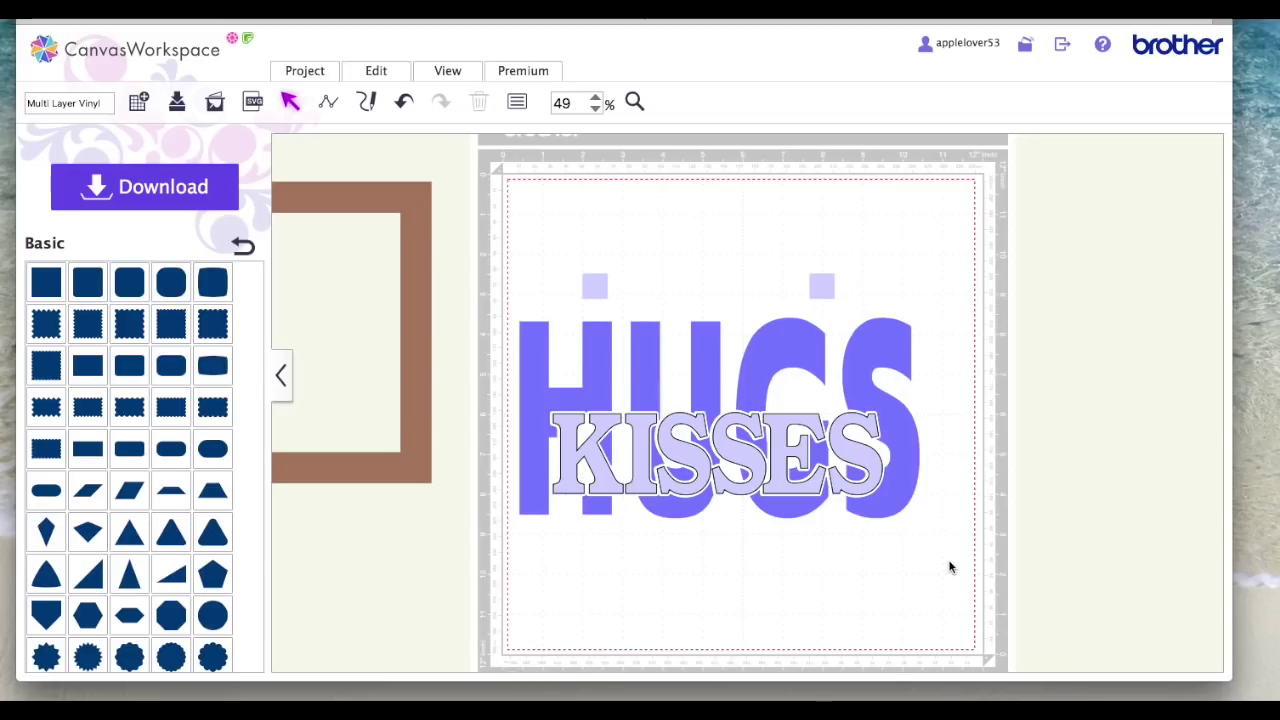
# - Select both stacked layers and group the HUGS and KISSES layers together
pyautogui.moveTo(961, 556); pyautogui.dragTo(464, 212)
pyautogui.click(389, 72)
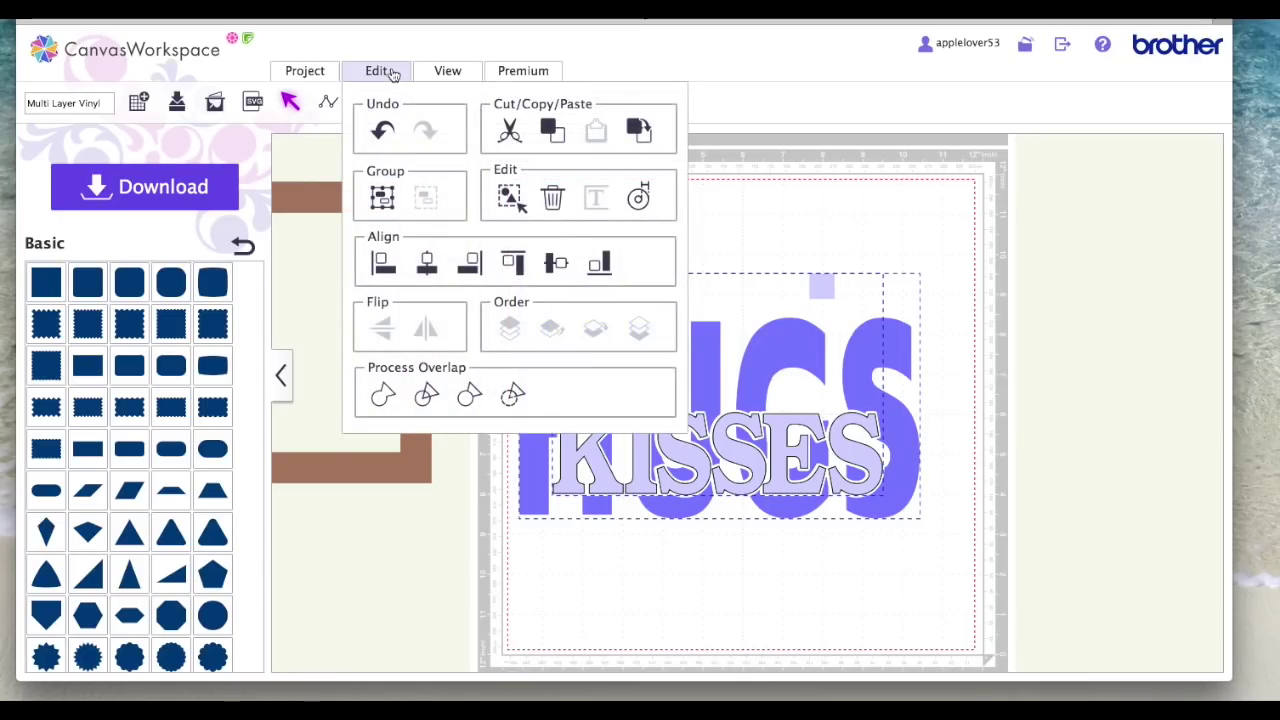
pyautogui.click(885, 193)
pyautogui.moveTo(956, 552); pyautogui.dragTo(451, 206)
pyautogui.rightClick(645, 355)
pyautogui.click(751, 360)
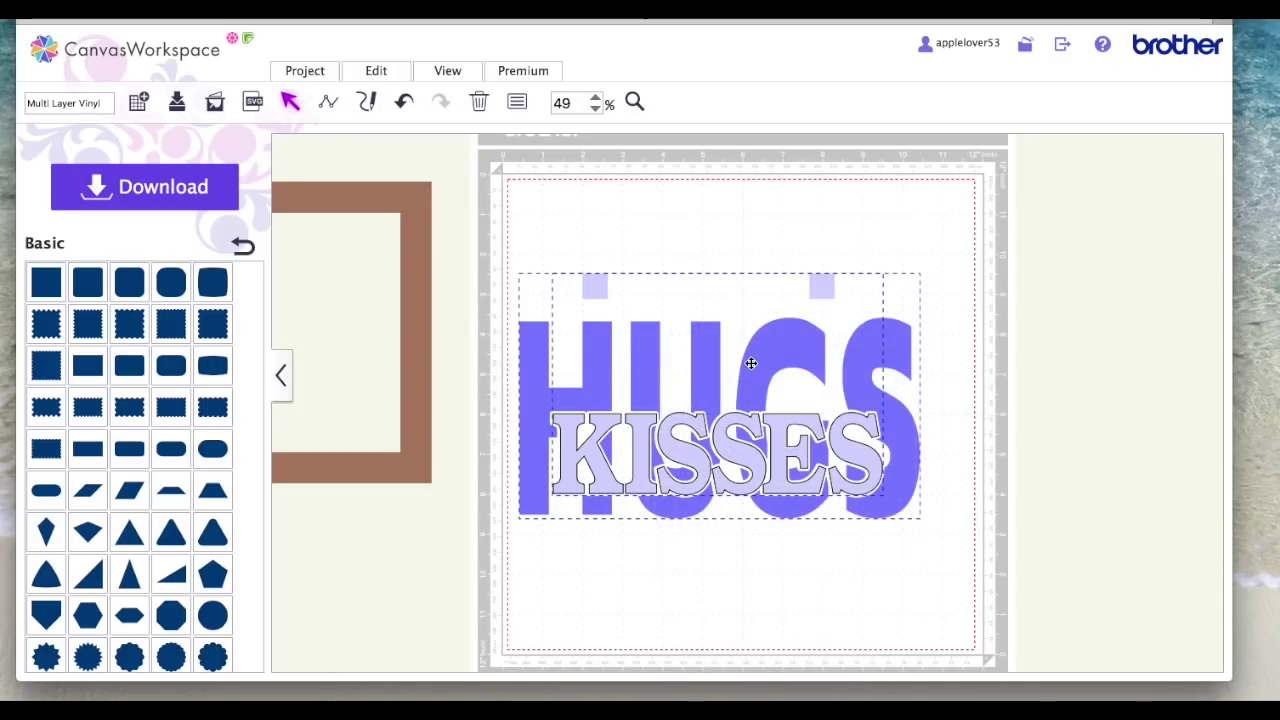
# - Mirror the grouped design horizontally and move it up to the top of the mat
pyautogui.rightClick(858, 403)
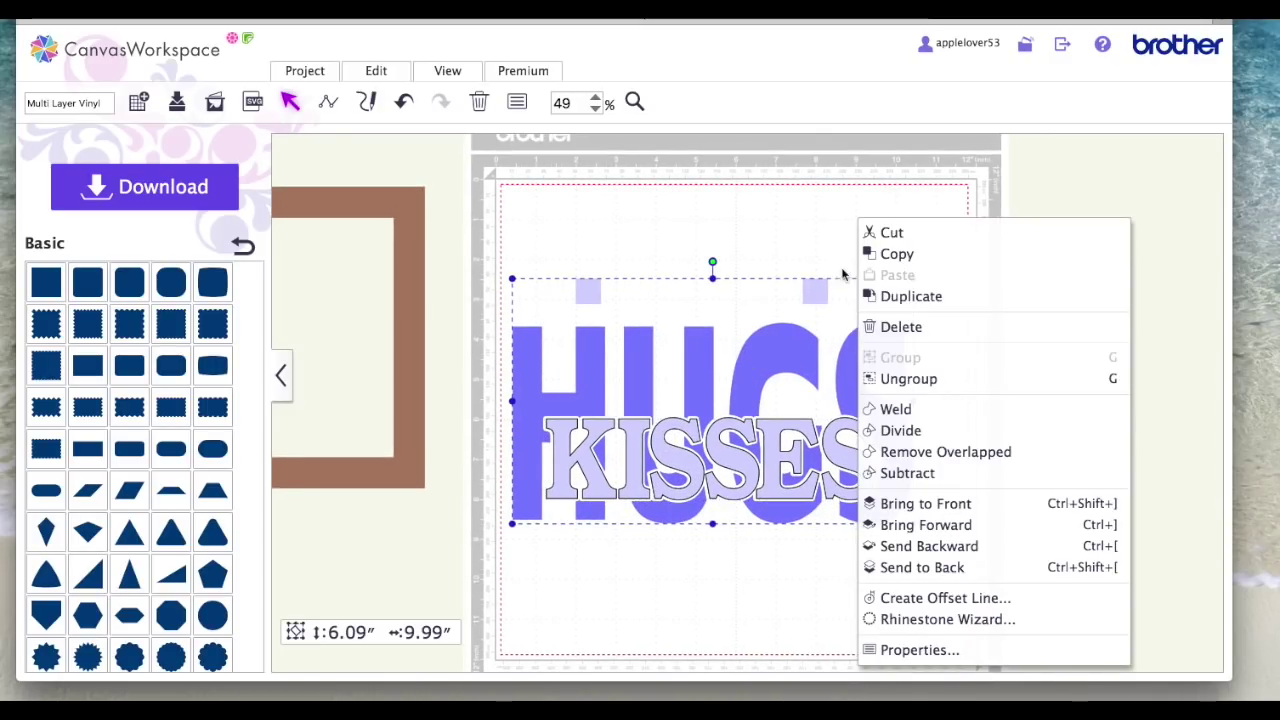
pyautogui.click(826, 229)
pyautogui.moveTo(488, 241); pyautogui.dragTo(975, 565)
pyautogui.click(380, 71)
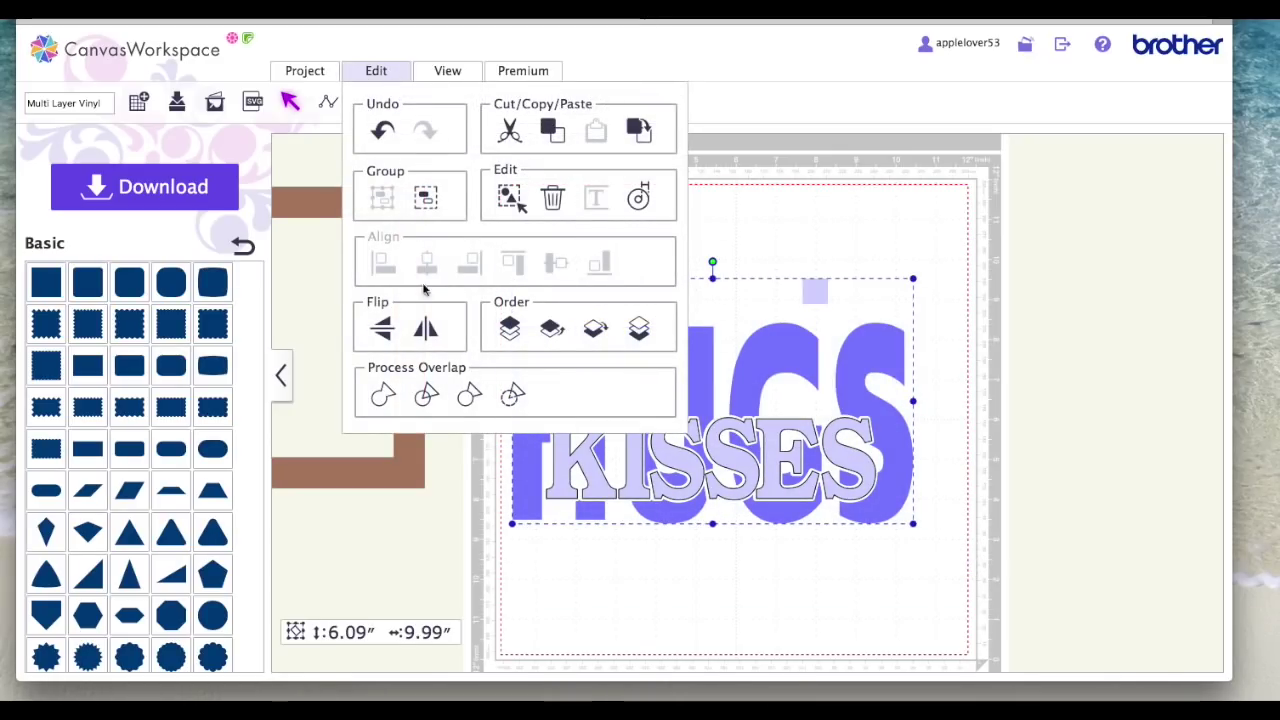
pyautogui.click(427, 335)
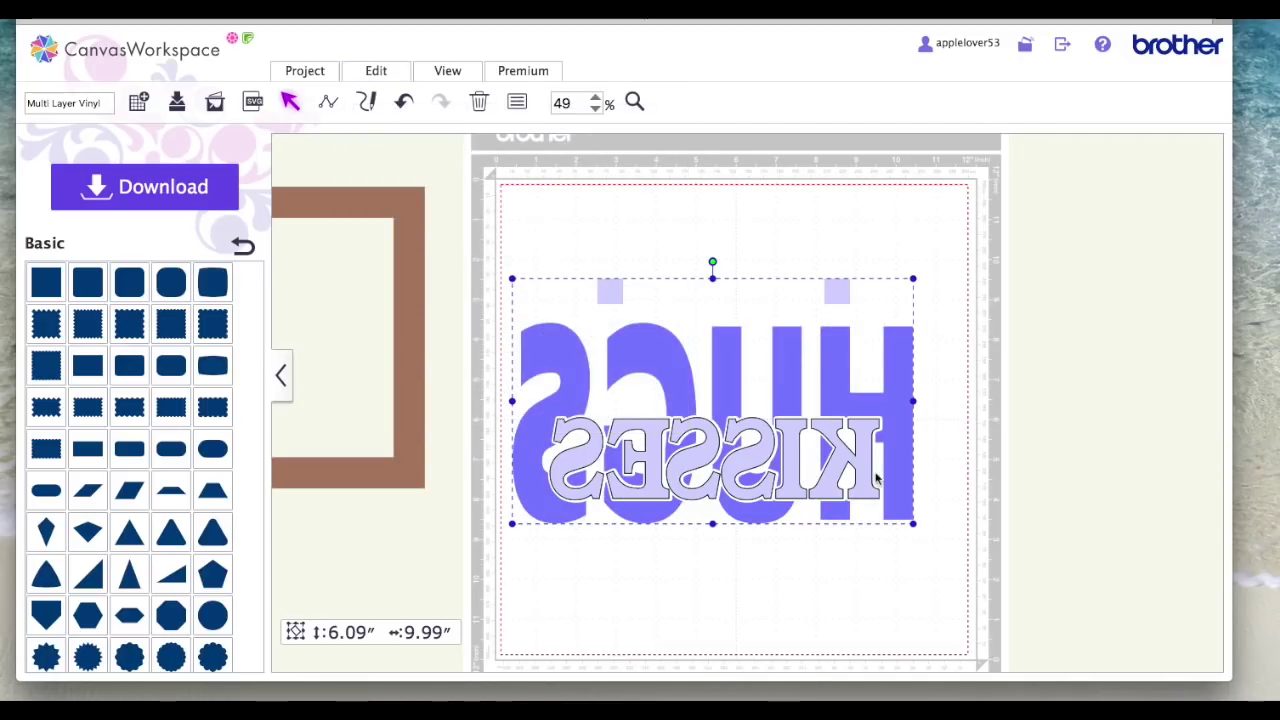
pyautogui.moveTo(856, 402); pyautogui.dragTo(901, 312)
# - Ungroup the mirrored design and move the KISSES layer with its squares straight down below the HUGS layer
pyautogui.click(1021, 431)
pyautogui.rightClick(901, 312)
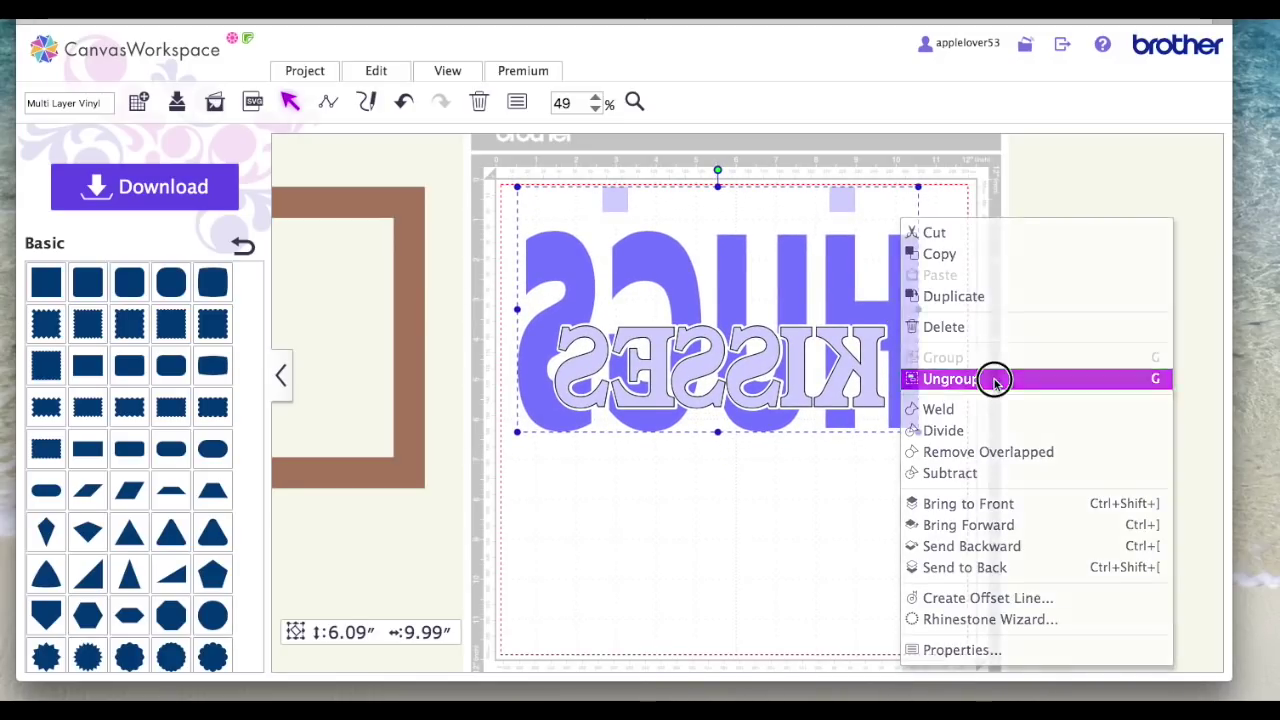
pyautogui.click(993, 374)
pyautogui.click(1100, 349)
pyautogui.moveTo(869, 340); pyautogui.dragTo(868, 579)
pyautogui.moveTo(906, 414); pyautogui.dragTo(899, 417)
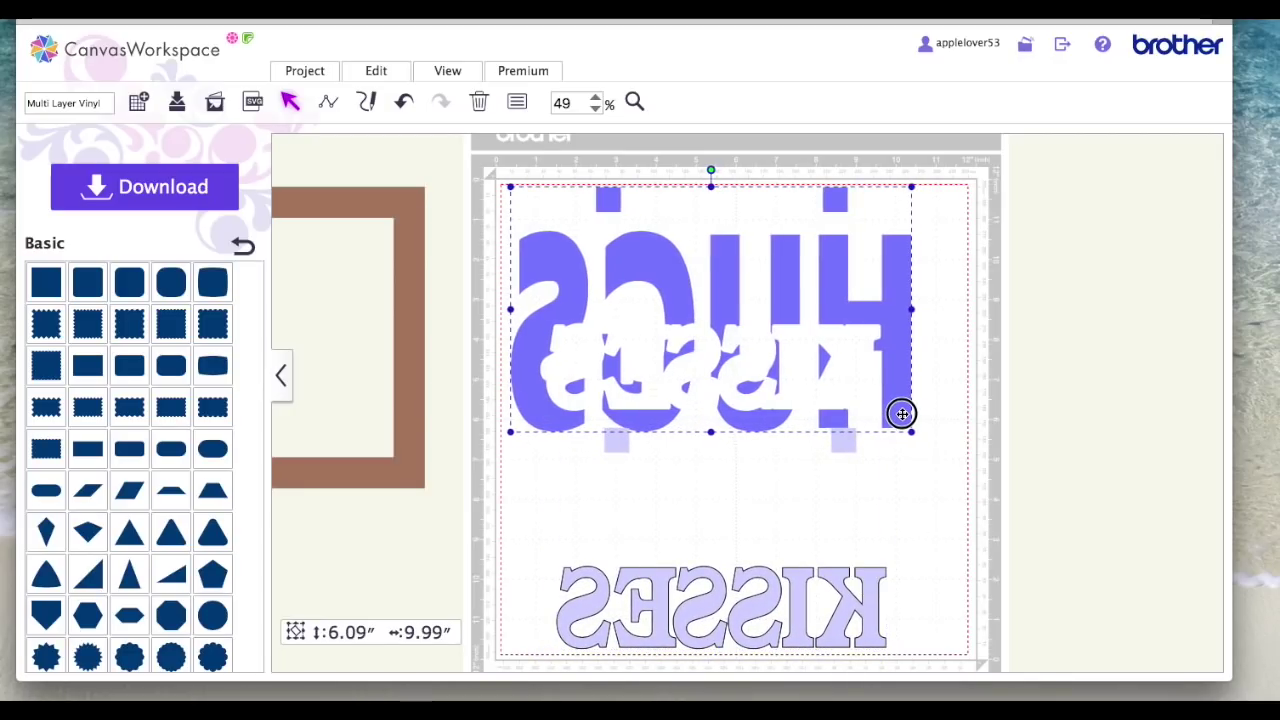
# - Move the mirrored KISSES layer and its squares slightly right and up on the mat, then deselect it
pyautogui.moveTo(858, 604); pyautogui.dragTo(887, 597)
pyautogui.click(1082, 568)
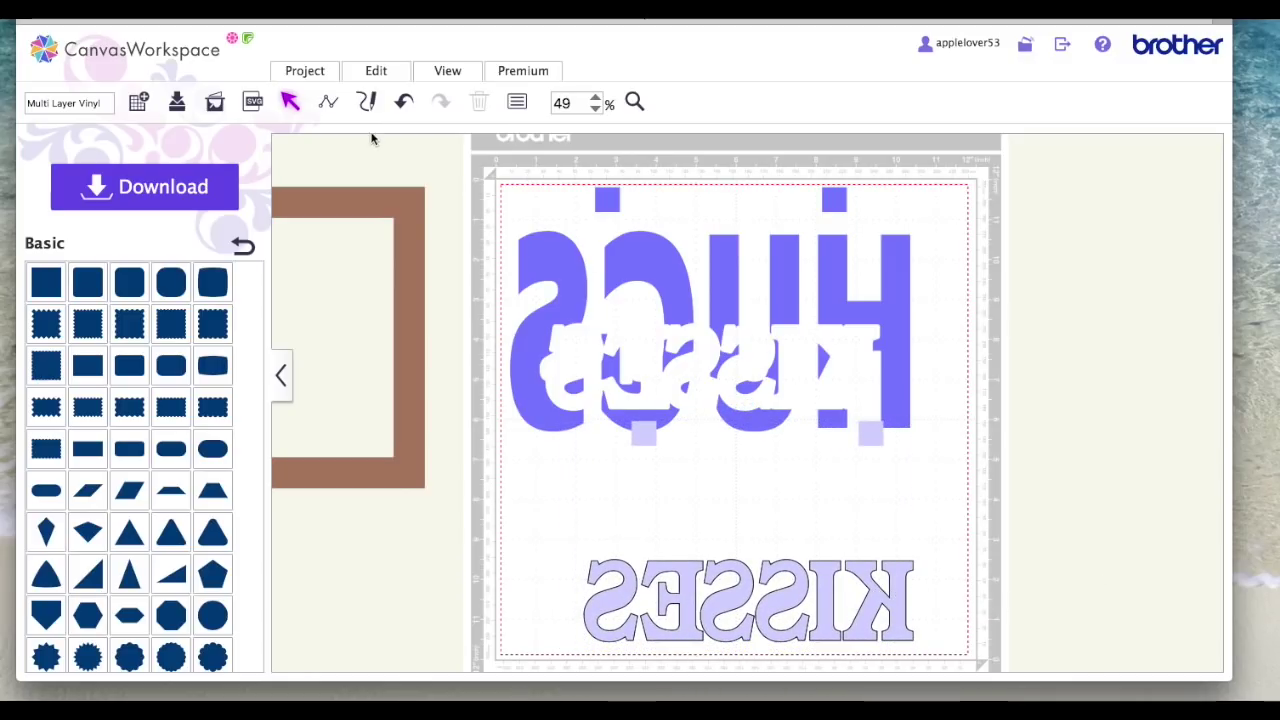
# - Rename the project Multi Layer Vinyl Video and save it, overwriting the existing project
pyautogui.click(104, 102)
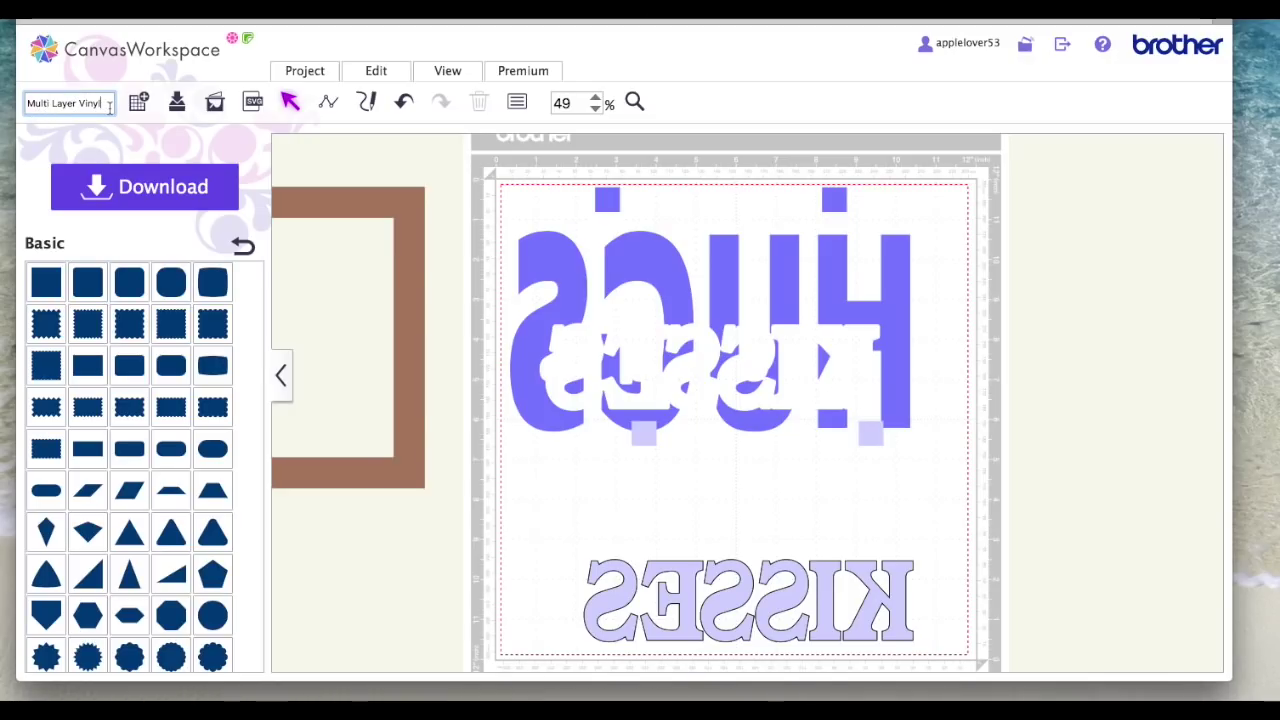
pyautogui.write('Video')
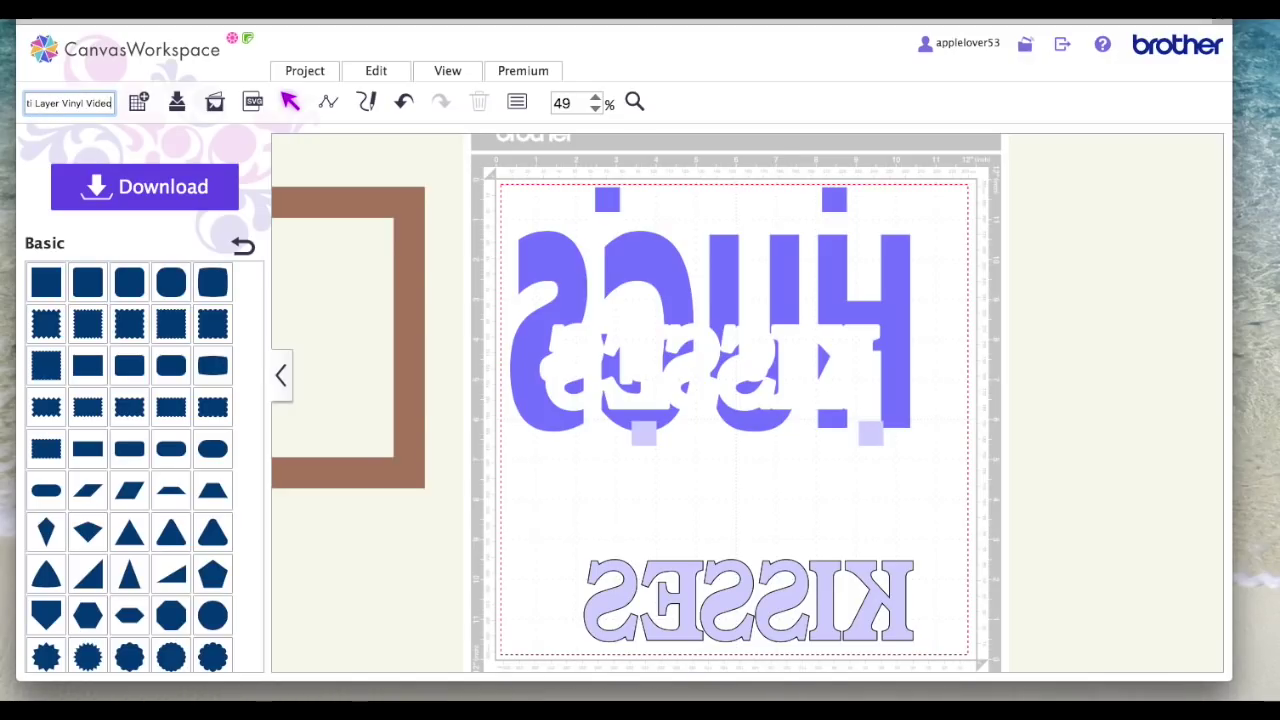
pyautogui.click(177, 101)
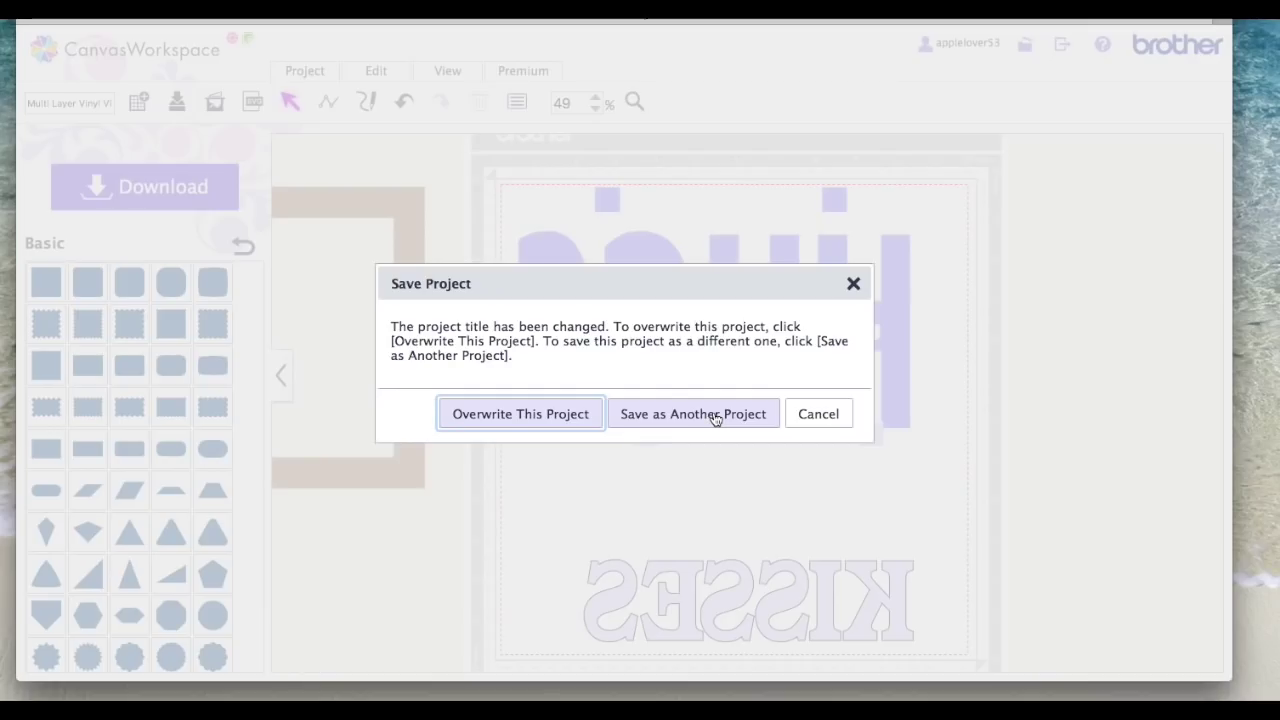
pyautogui.click(528, 414)
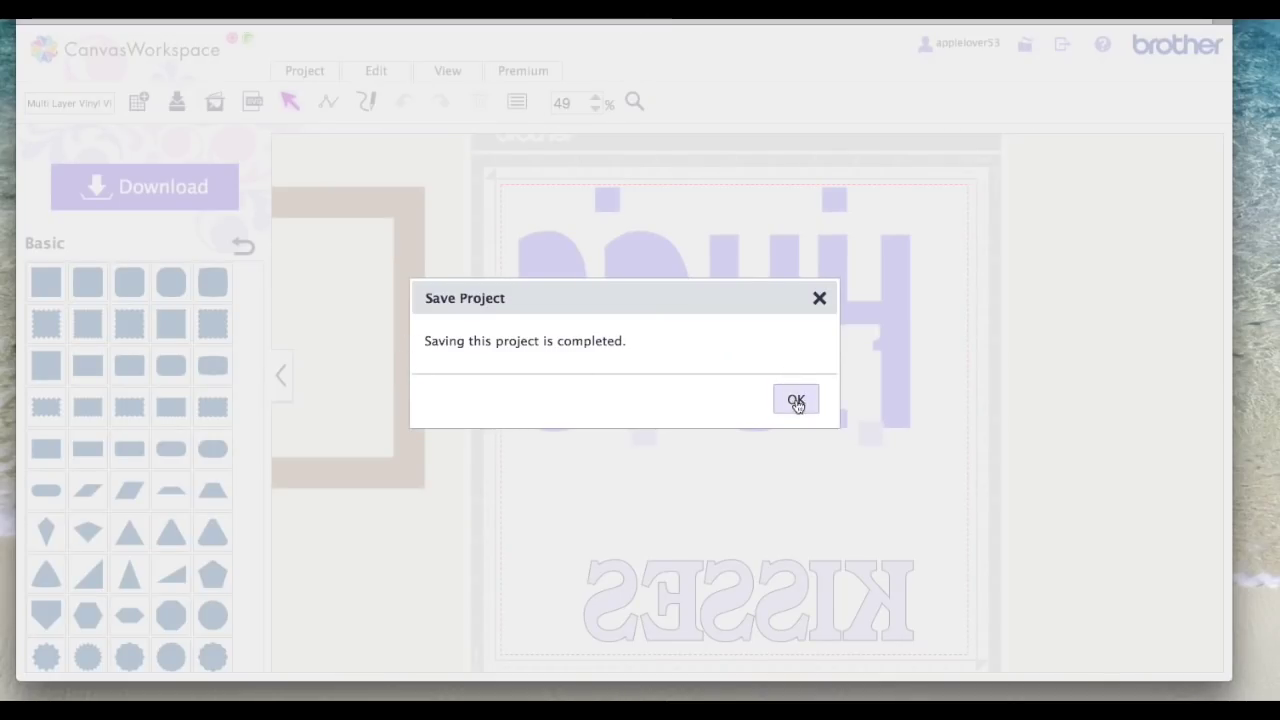
pyautogui.click(794, 398)
# - Move the brown frame from beside the mat over the HUGS layer and delete it
pyautogui.moveTo(406, 354); pyautogui.dragTo(944, 327)
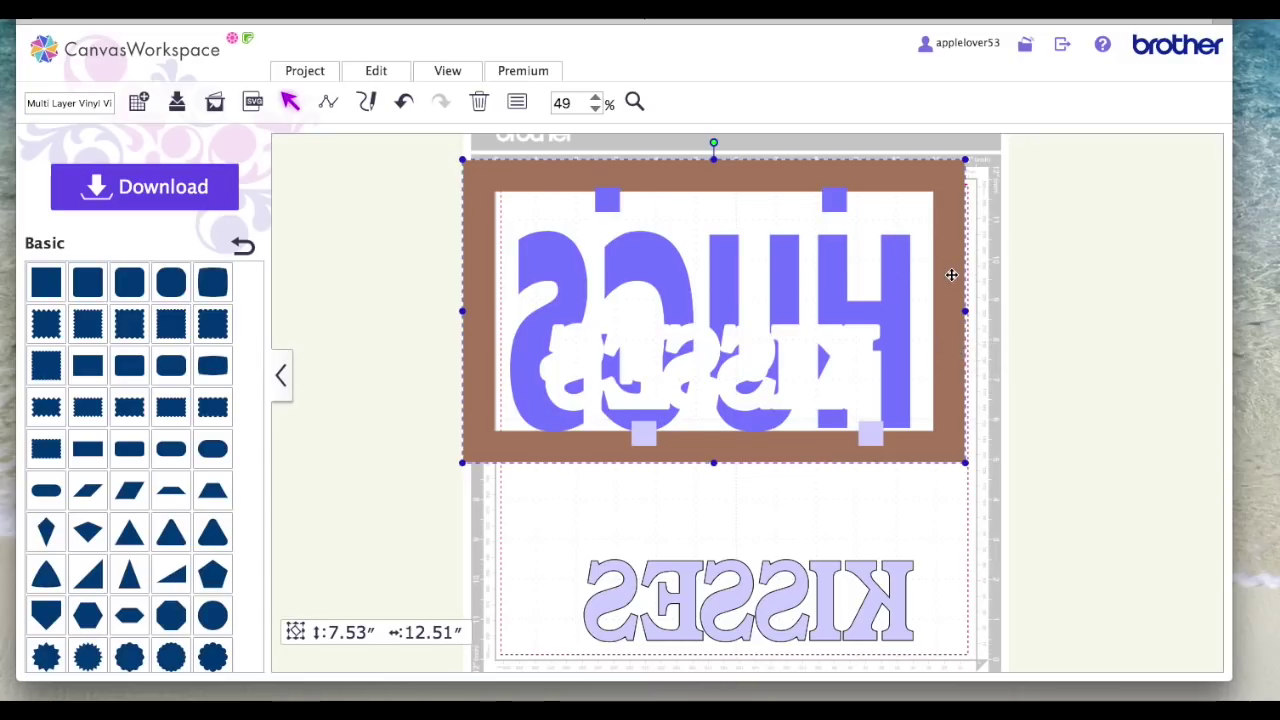
pyautogui.press('Delete')
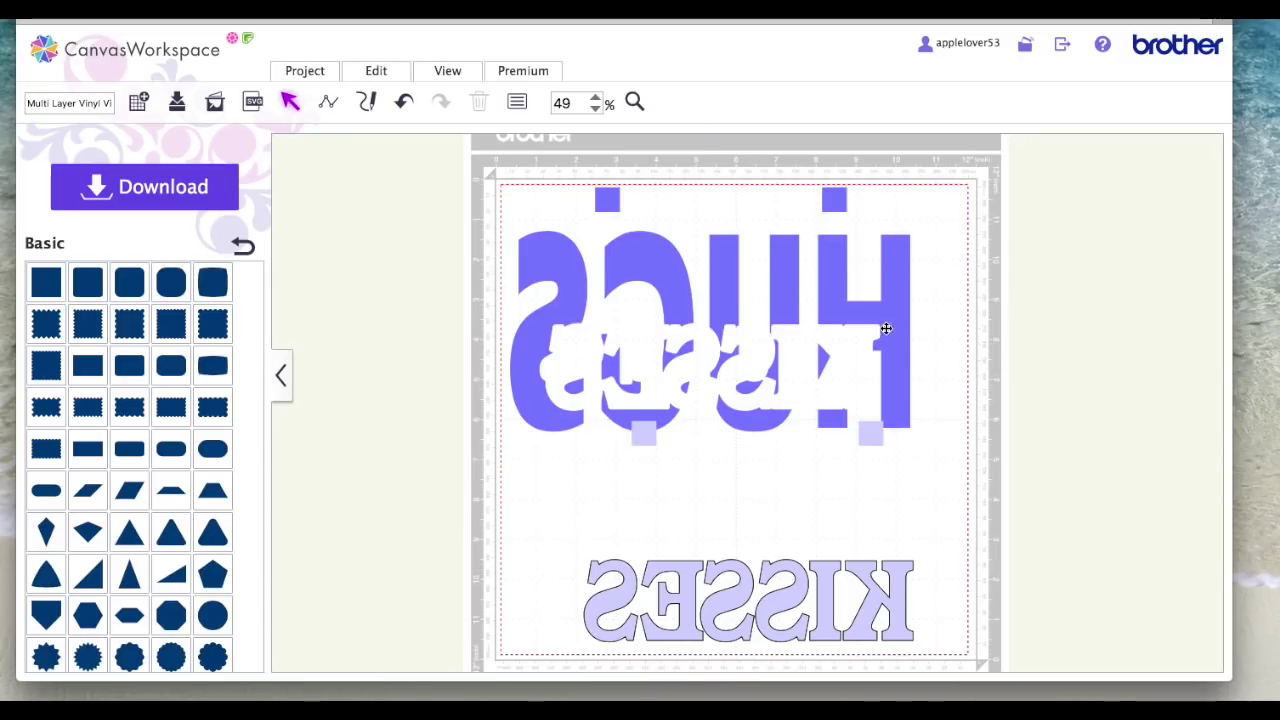
# - Nudge the HUGS layer down and right, and the KISSES layer up and left, within the mat's cutting area
pyautogui.moveTo(886, 328)
pyautogui.mouseDown()
pyautogui.moveTo(917, 334)
pyautogui.moveTo(903, 334)
pyautogui.mouseUp()
pyautogui.click(914, 589)
pyautogui.moveTo(914, 589); pyautogui.dragTo(871, 571)
pyautogui.click(1049, 540)
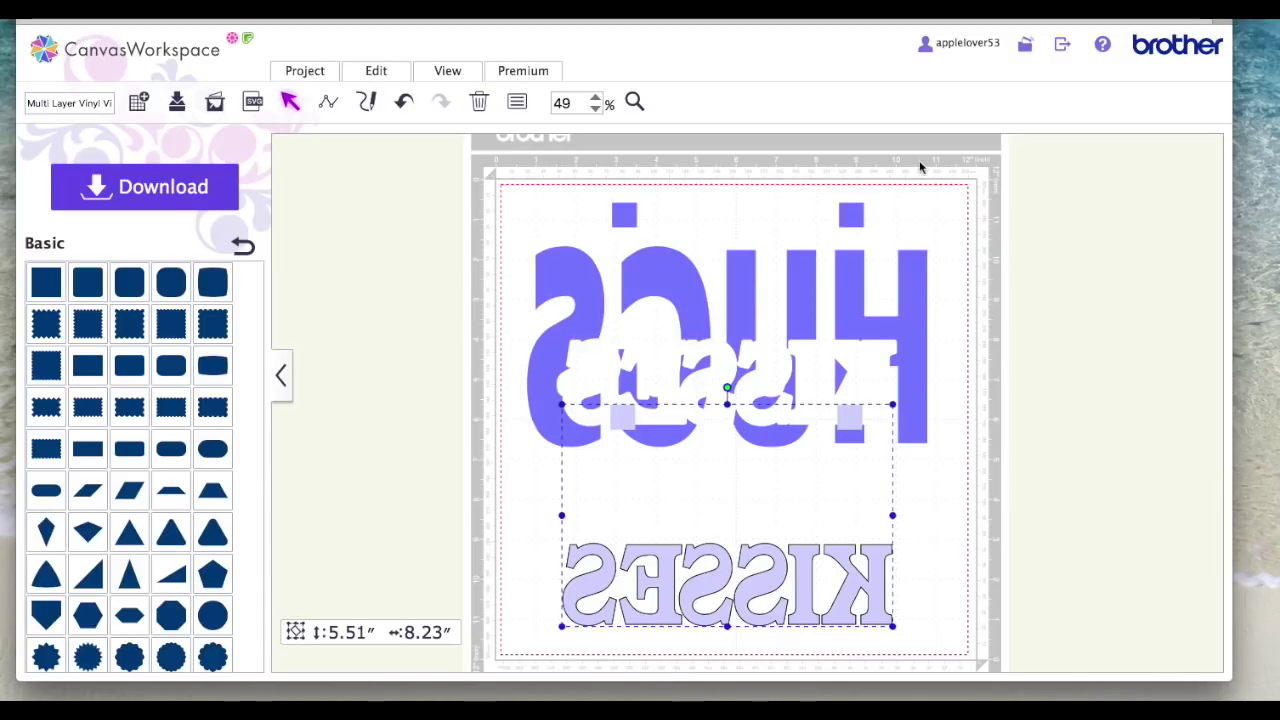
# - Flip the HUGS layer with its squares horizontally so the word reads normally
pyautogui.click(904, 328)
pyautogui.click(385, 72)
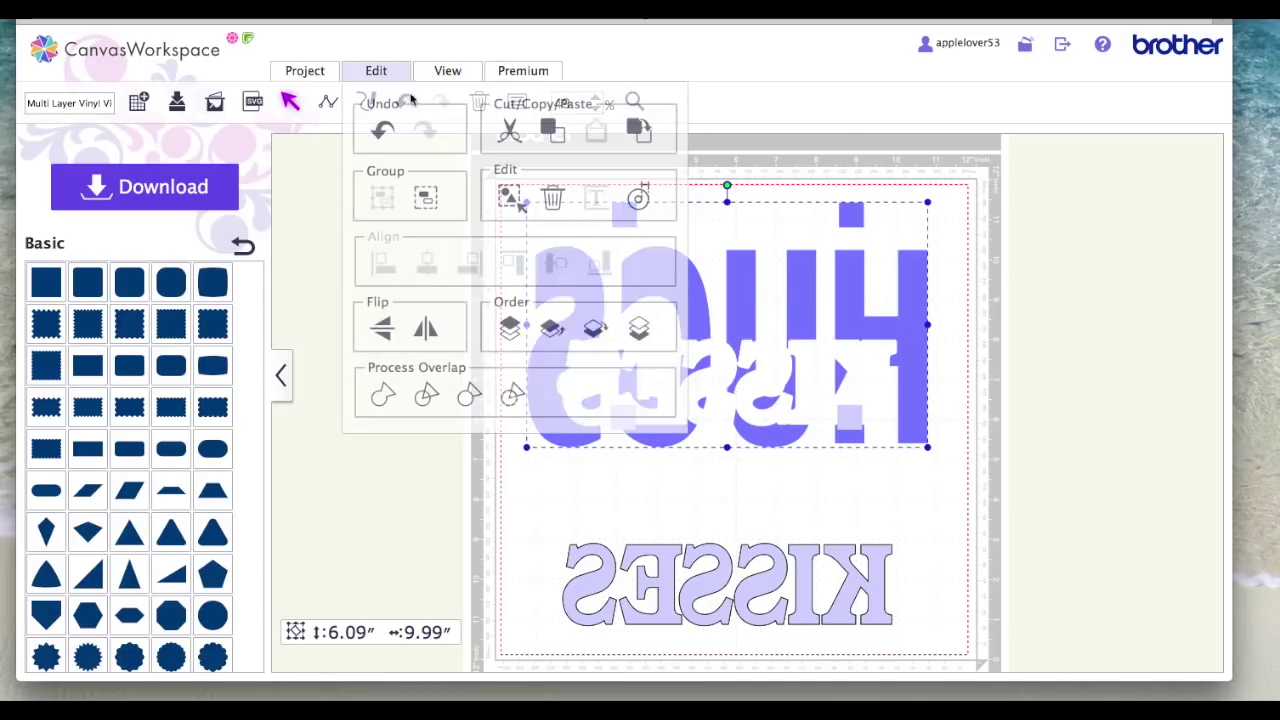
pyautogui.click(429, 331)
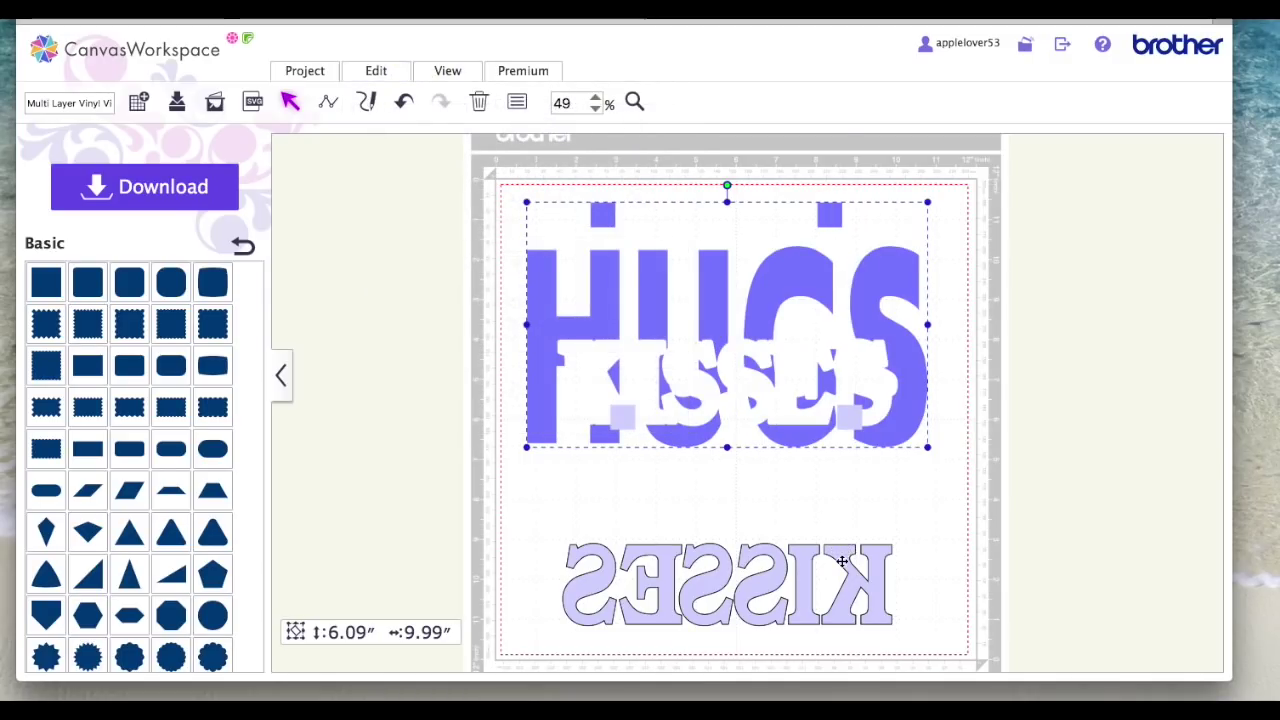
# - Flip the KISSES layer with its squares horizontally so it reads normally, and move it up closer to the HUGS layer
pyautogui.click(842, 562)
pyautogui.click(376, 71)
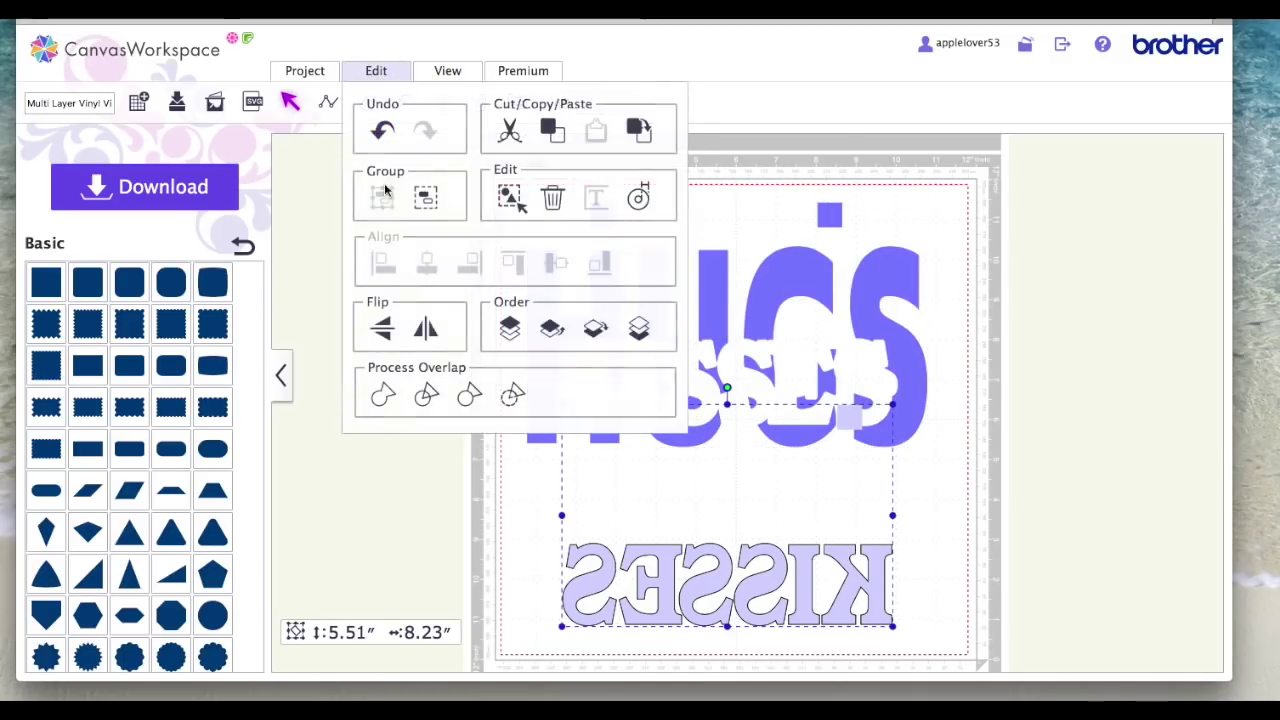
pyautogui.click(427, 331)
pyautogui.moveTo(869, 586); pyautogui.dragTo(866, 543)
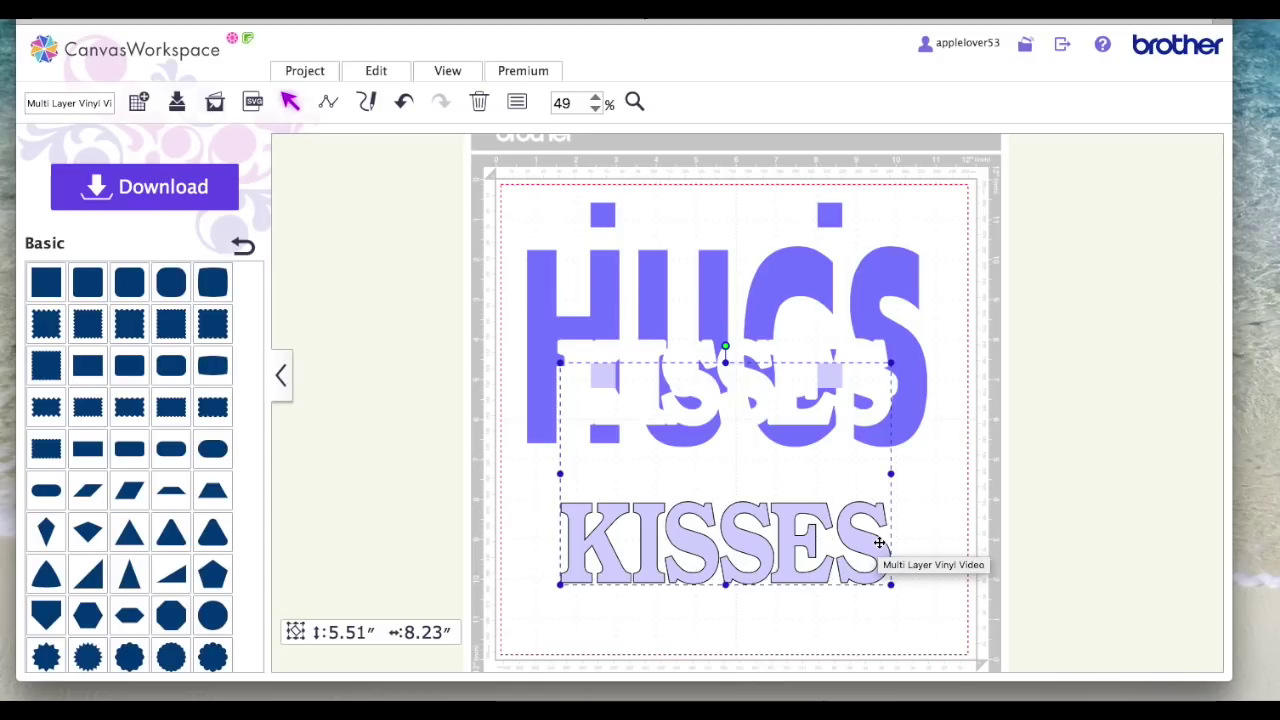
pyautogui.moveTo(883, 543); pyautogui.dragTo(825, 497)
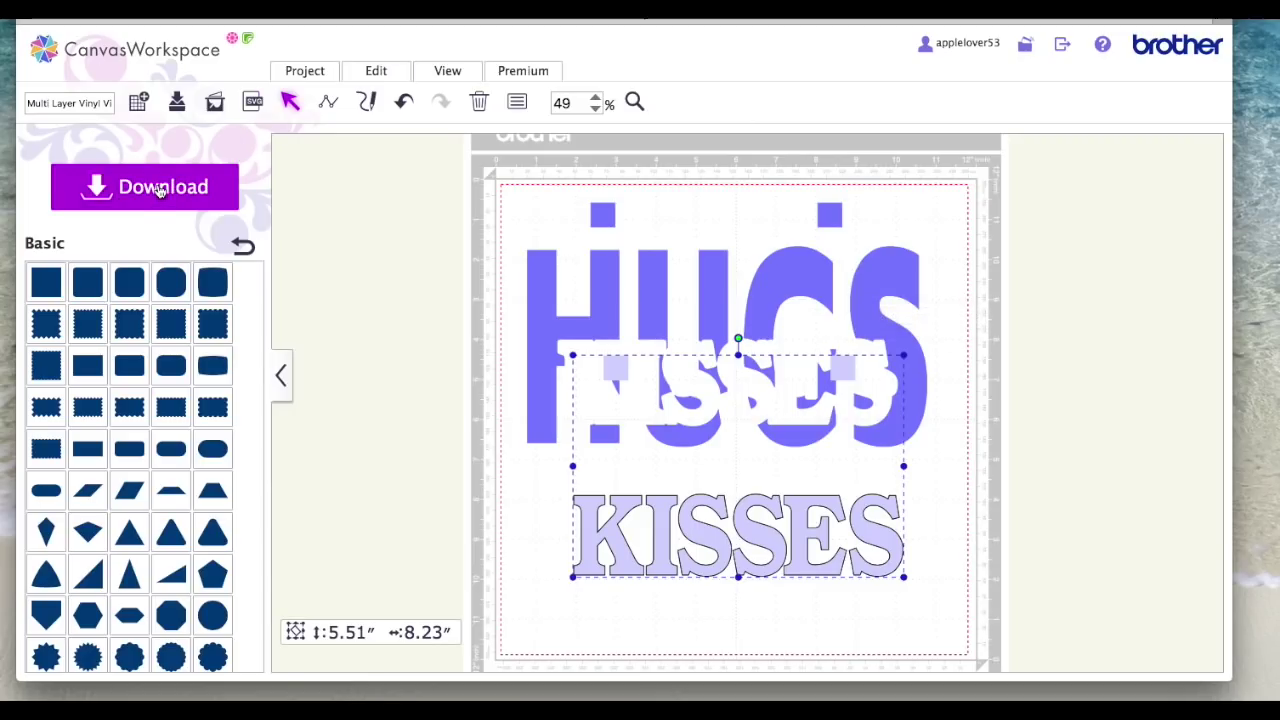
# - Send the cutting data to the machine with ScanNCut Transfer and close the file transfer dialog
pyautogui.click(543, 160)
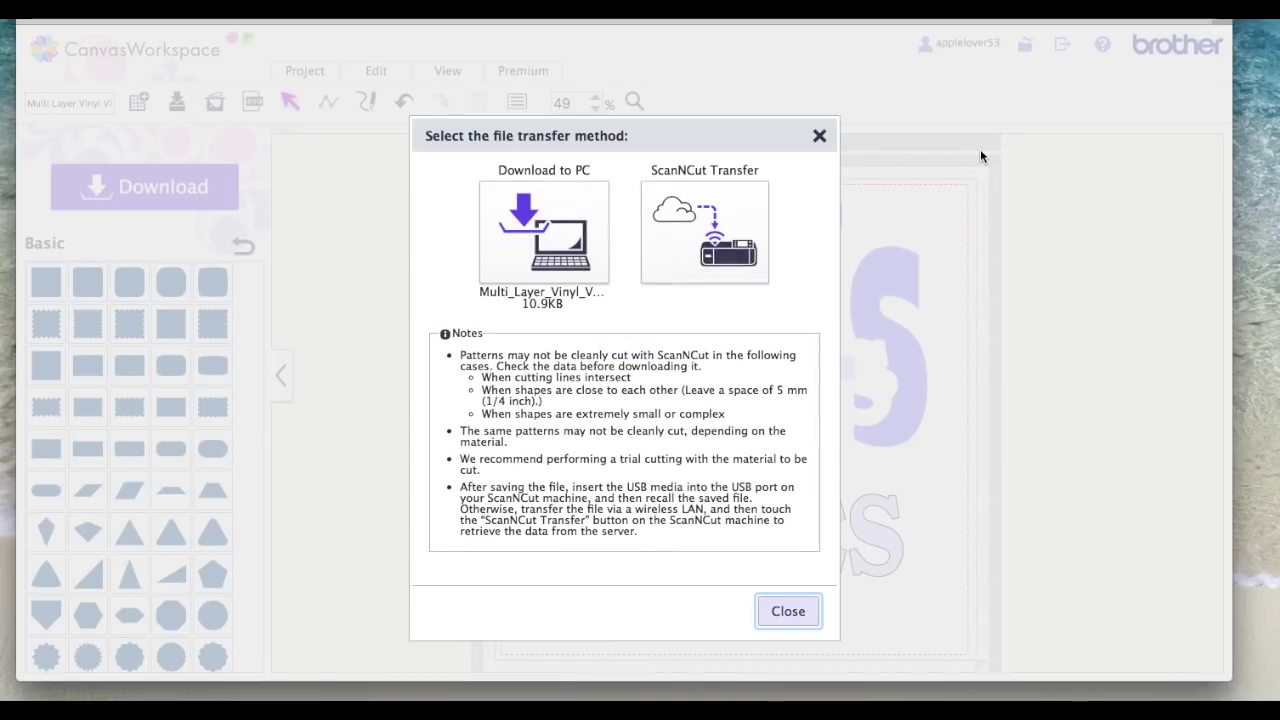
pyautogui.click(698, 236)
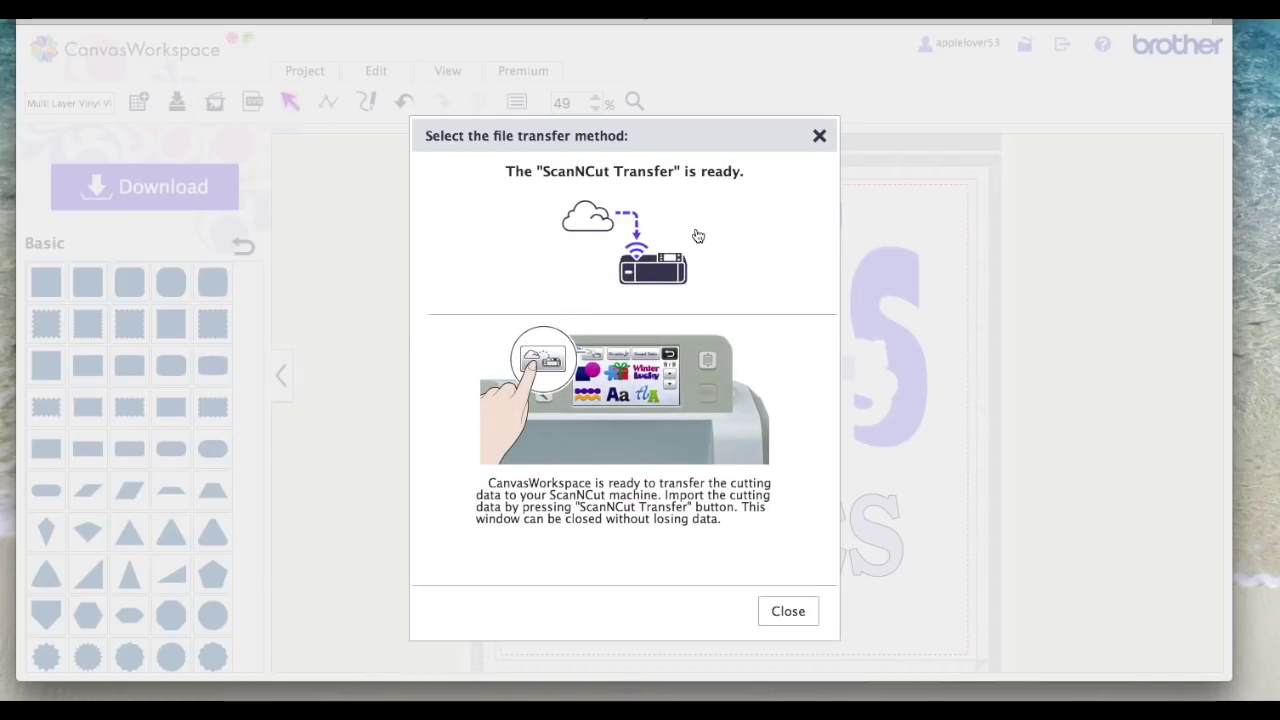
pyautogui.click(821, 138)
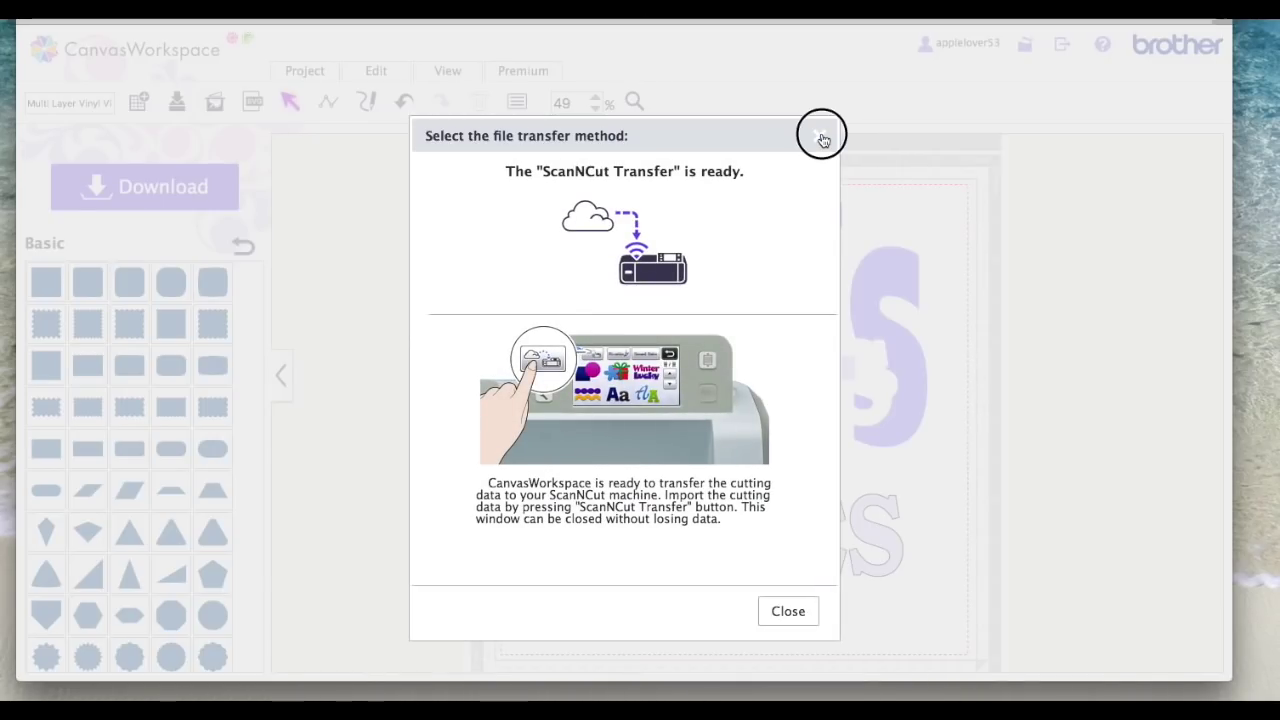